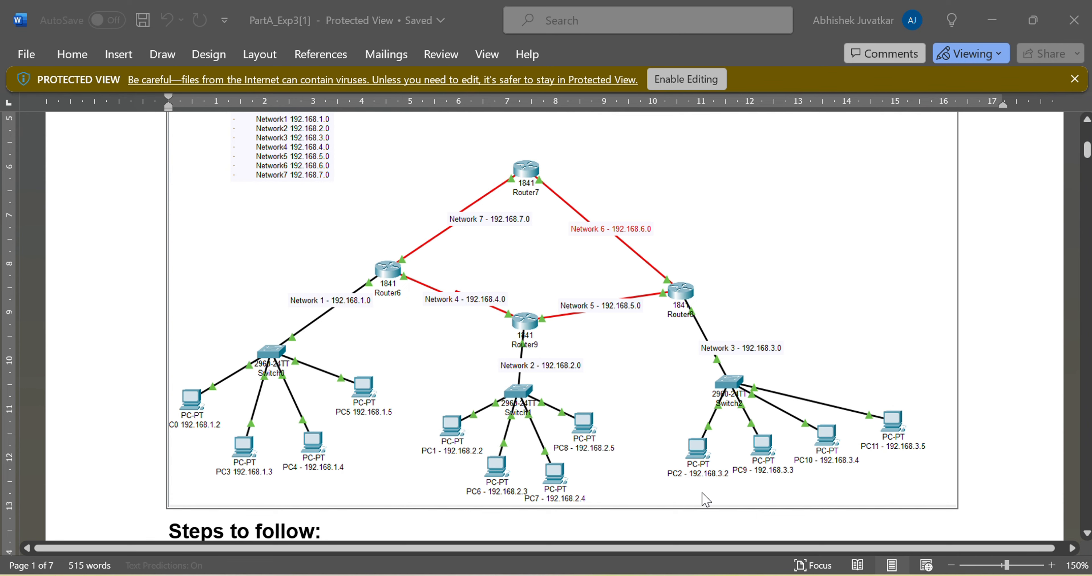
# Switch to Cisco Packet Tracer and place four PCs in a row in the lower-left area of the workspace
pyautogui.moveTo(707, 572)
pyautogui.click(694, 509)
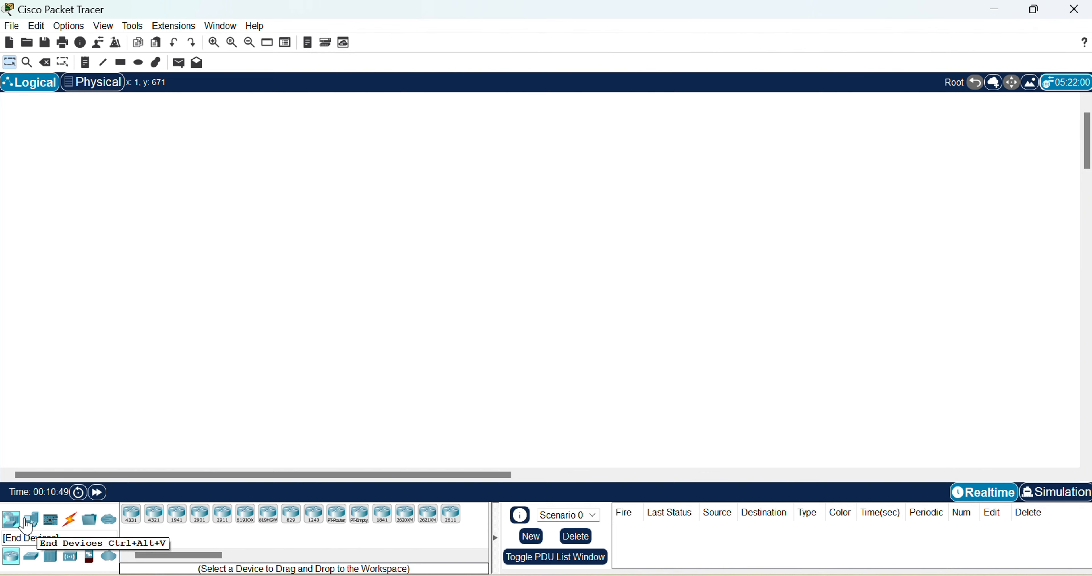
pyautogui.click(30, 524)
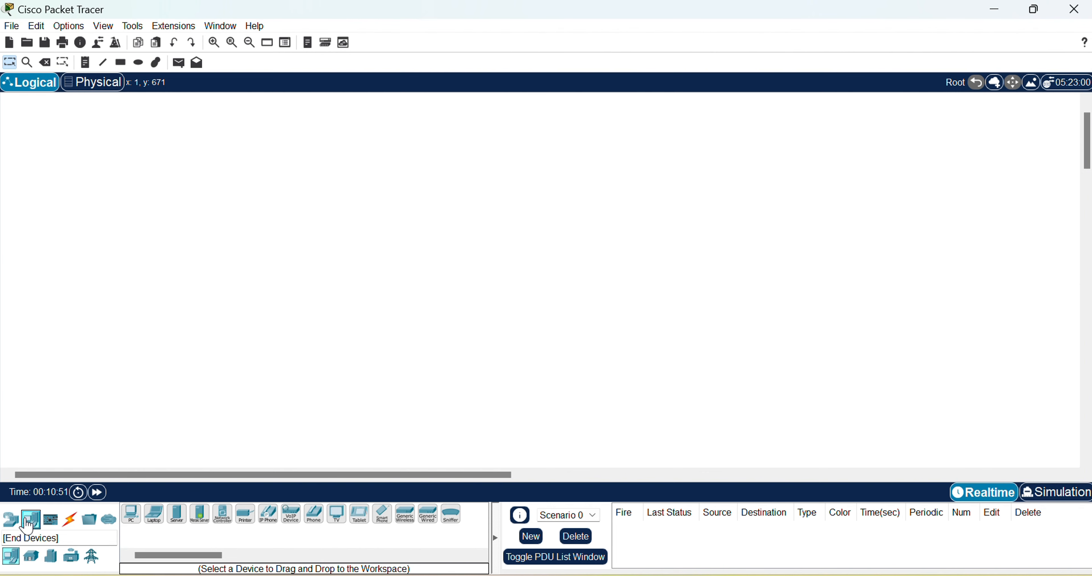
pyautogui.click(132, 527)
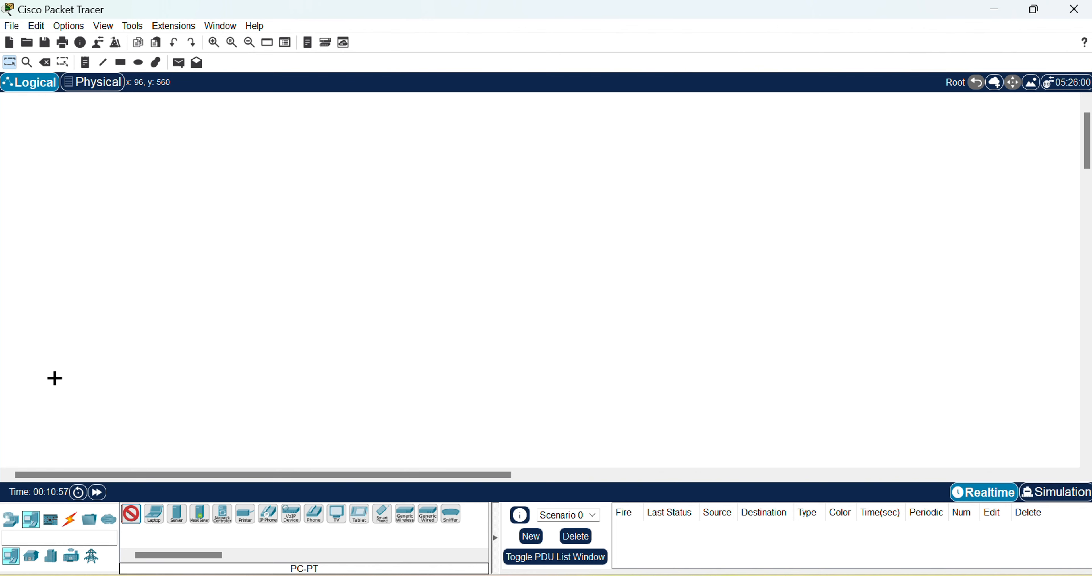
pyautogui.click(46, 379)
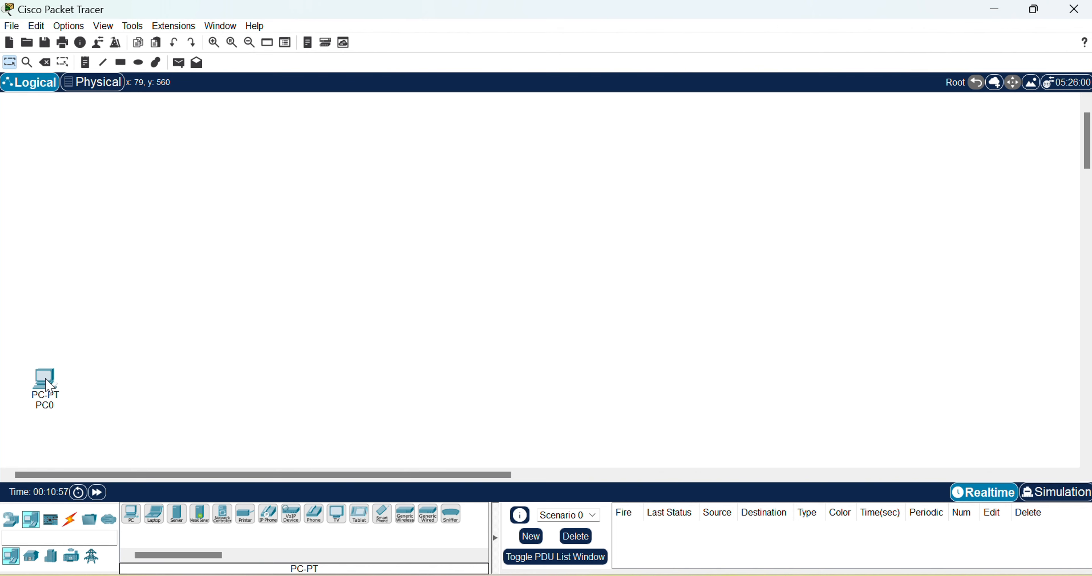
pyautogui.click(132, 515)
pyautogui.click(102, 384)
pyautogui.click(143, 385)
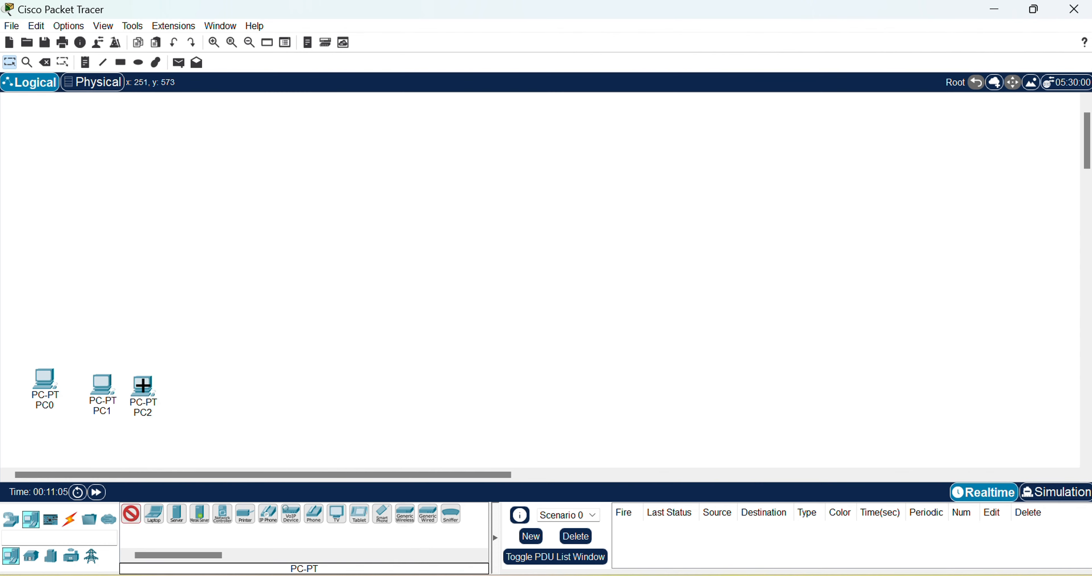
pyautogui.click(192, 384)
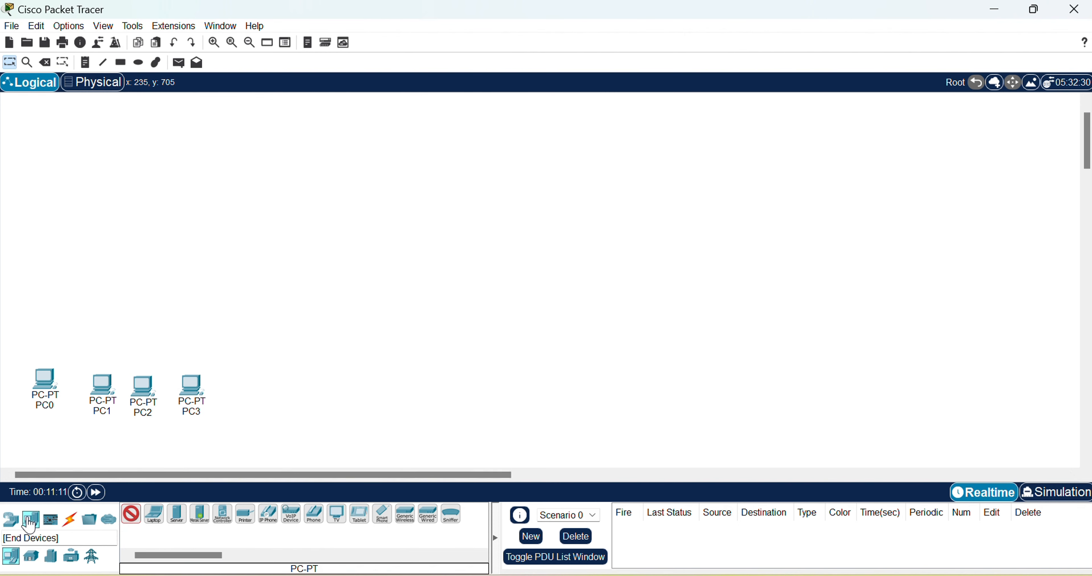
# Place a 2960 switch centred above the row of four PCs
pyautogui.click(16, 524)
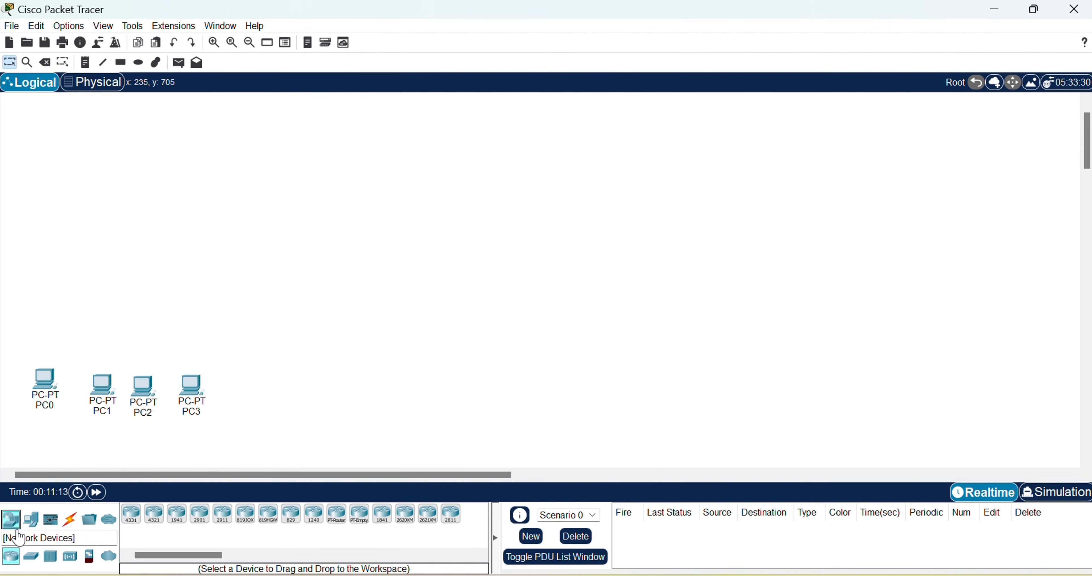
pyautogui.click(30, 558)
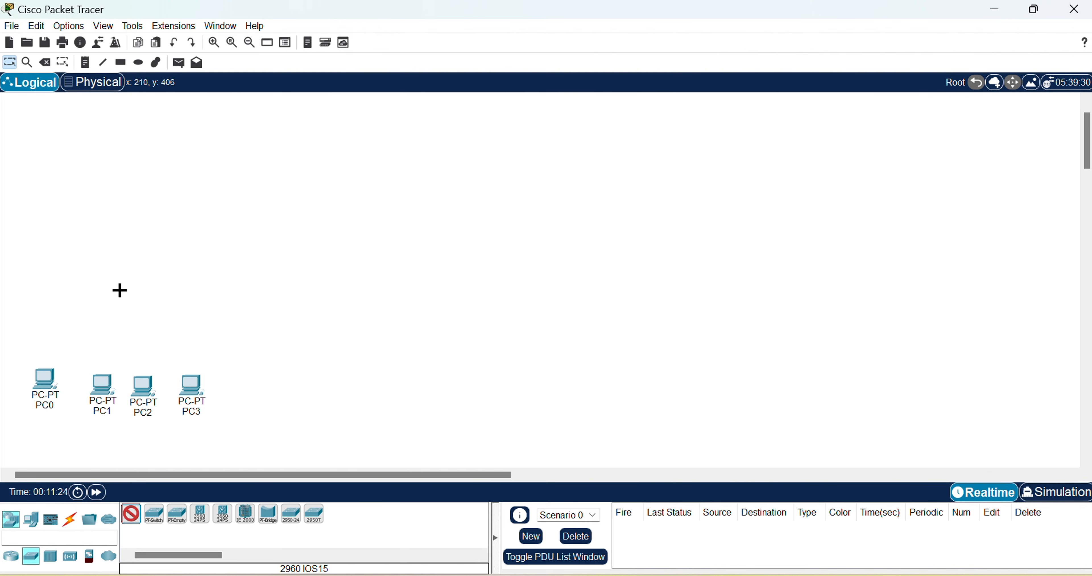
pyautogui.click(121, 291)
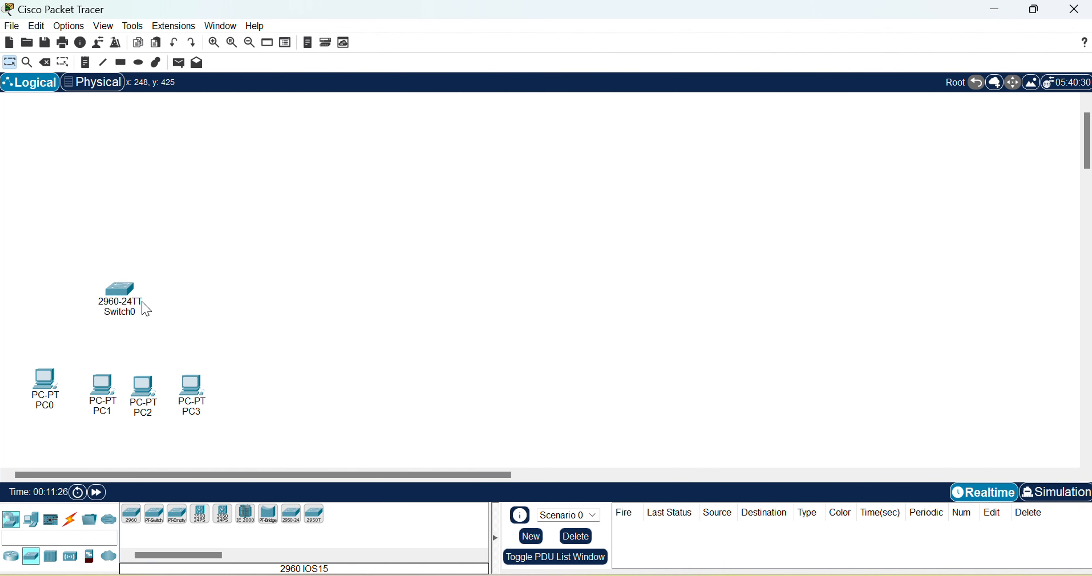
pyautogui.moveTo(143, 309)
pyautogui.moveTo(122, 296); pyautogui.dragTo(130, 273)
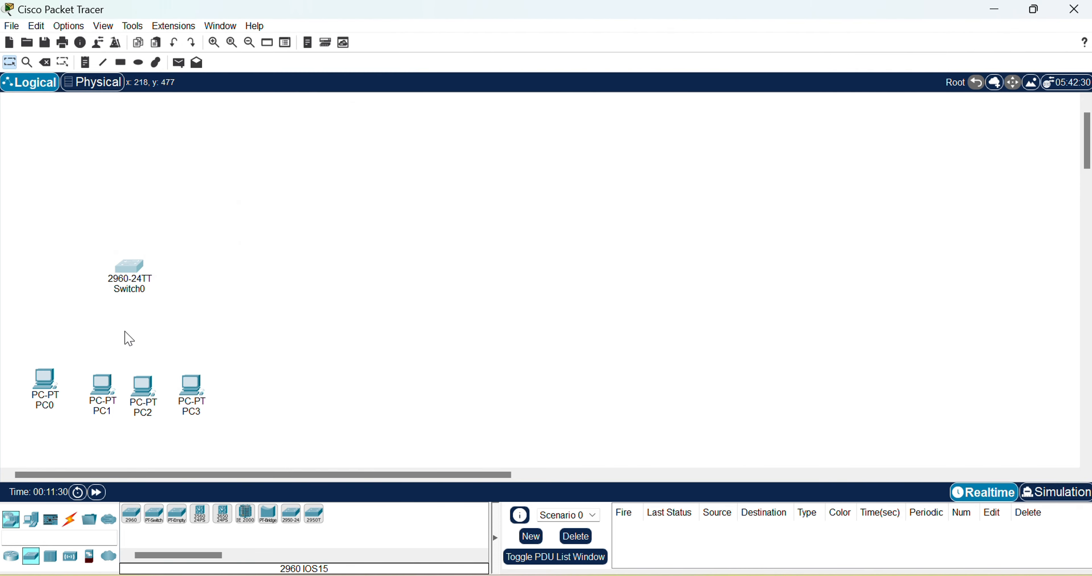
# Rearrange the four PCs in an arc below the switch, with PC0 and PC3 higher than PC1 and PC2
pyautogui.moveTo(47, 383); pyautogui.dragTo(41, 356)
pyautogui.moveTo(102, 388); pyautogui.dragTo(210, 355)
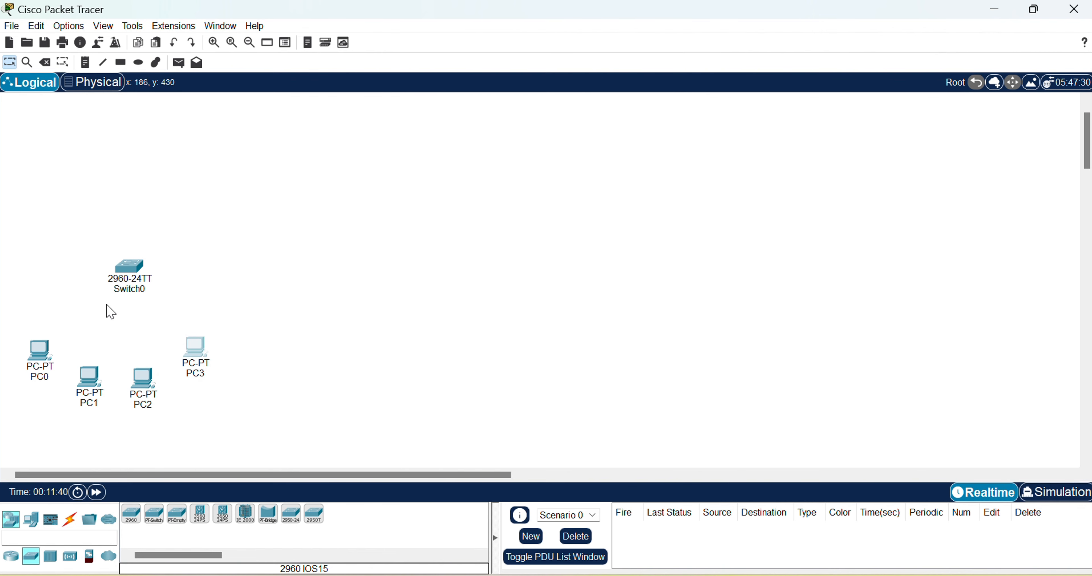
pyautogui.click(129, 270)
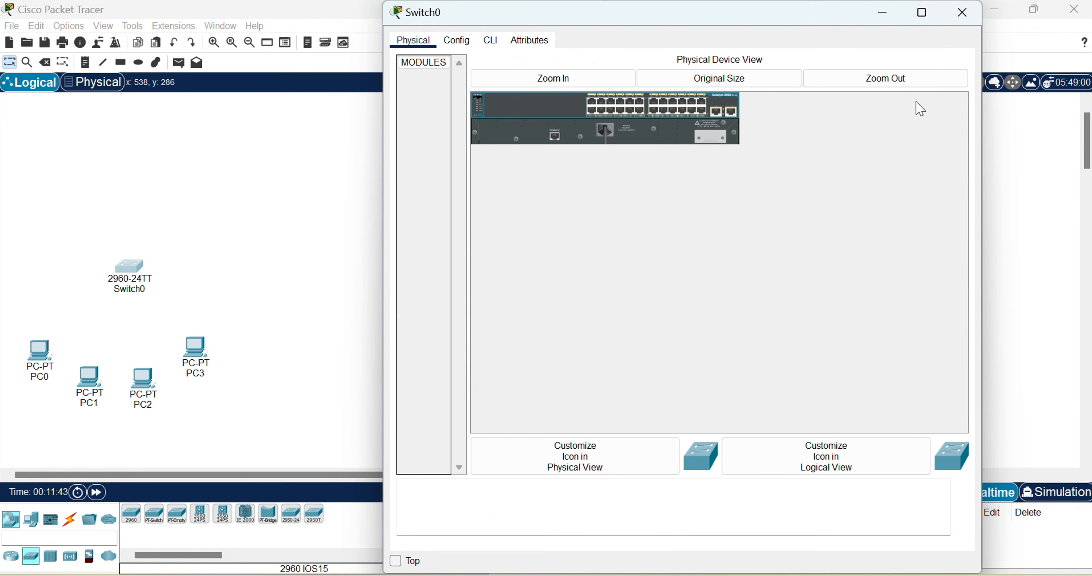
pyautogui.click(962, 13)
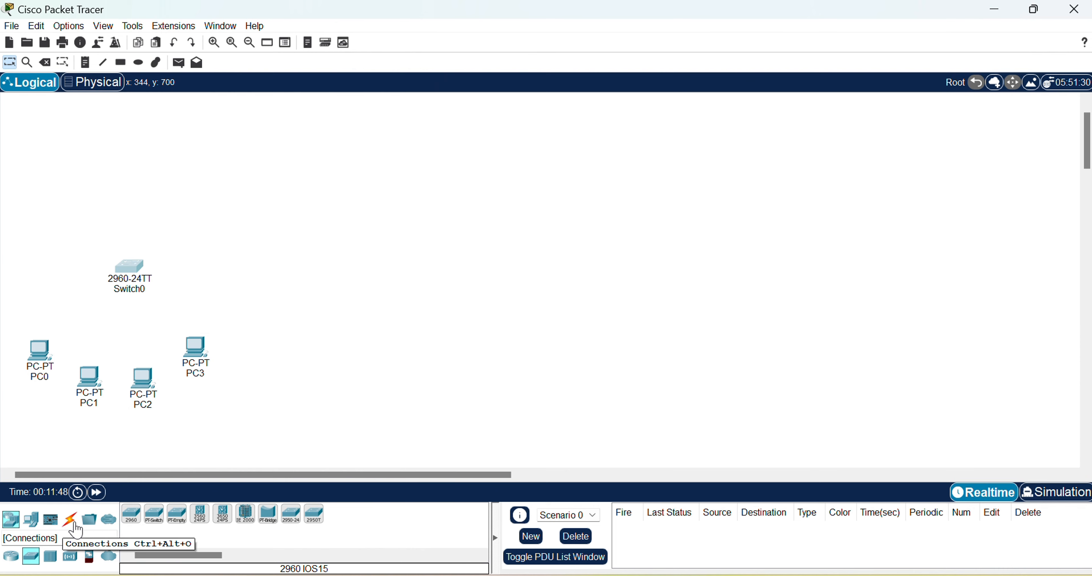
# Connect PC0's FastEthernet0 to Switch0's FastEthernet0/1 with a Copper Straight-Through cable
pyautogui.click(73, 524)
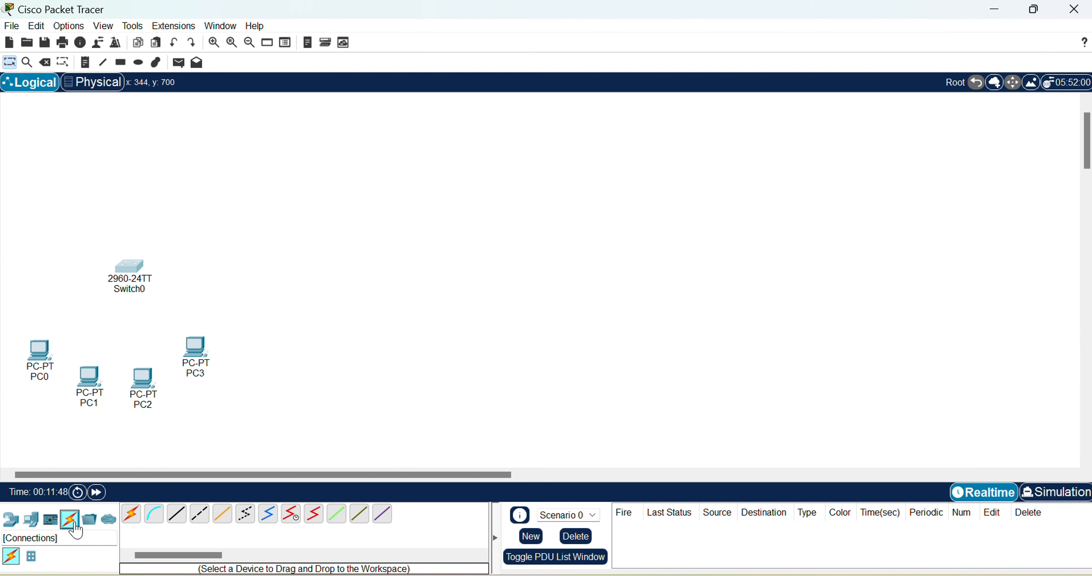
pyautogui.click(176, 526)
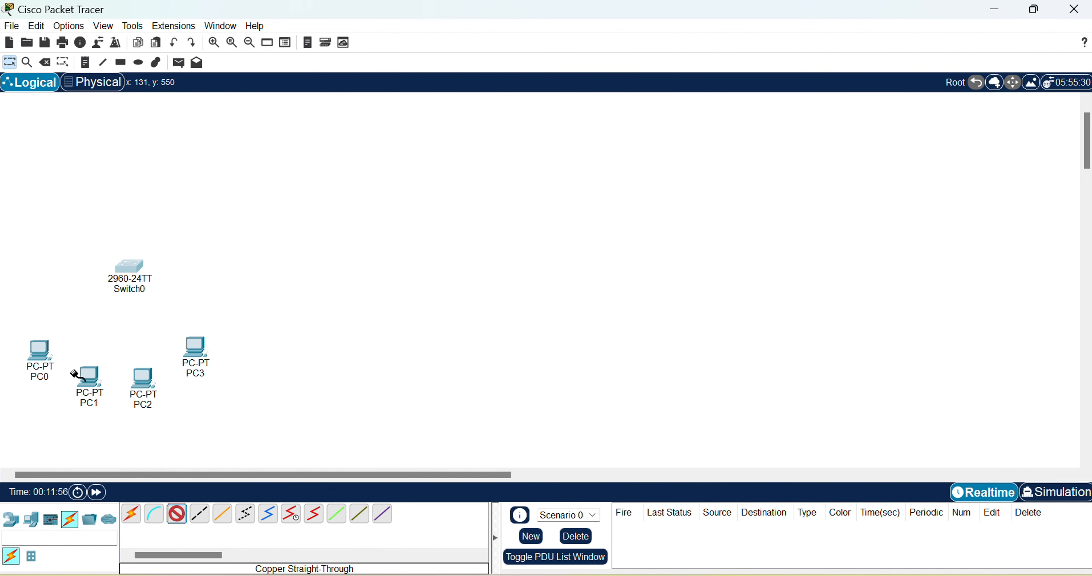
pyautogui.click(40, 352)
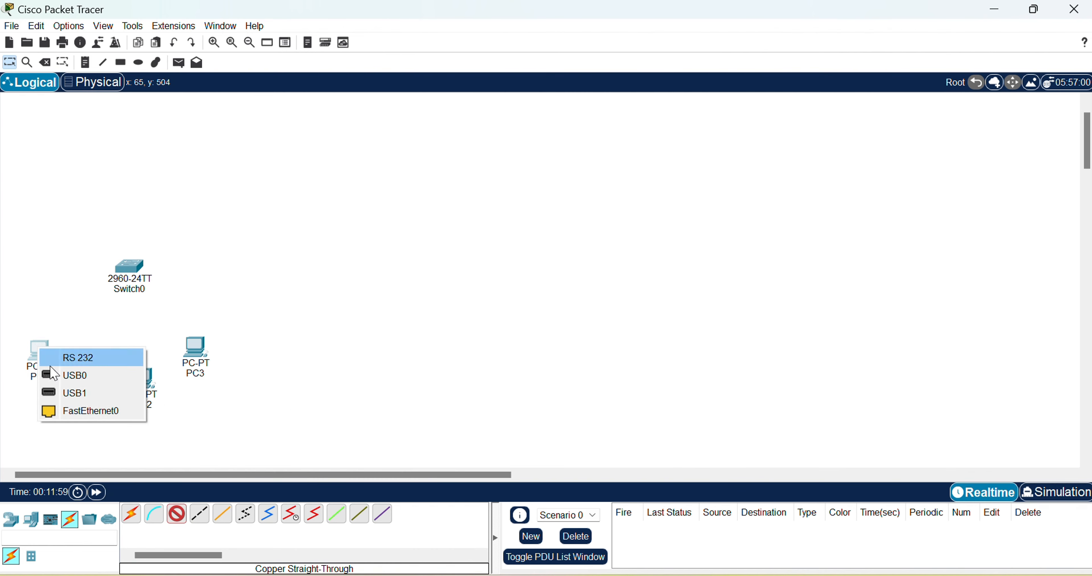
pyautogui.click(85, 413)
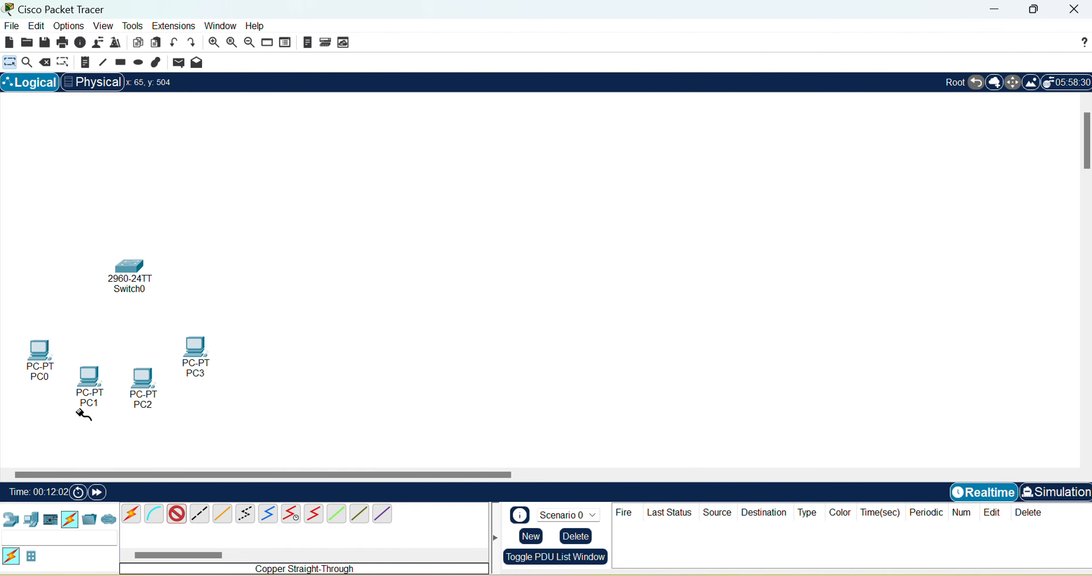
pyautogui.click(128, 263)
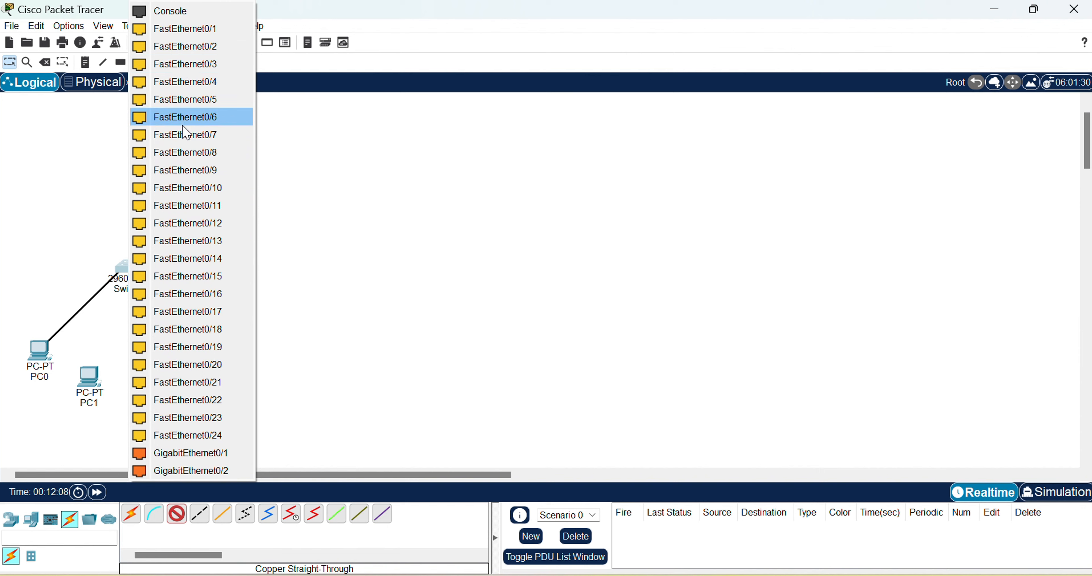
pyautogui.click(190, 29)
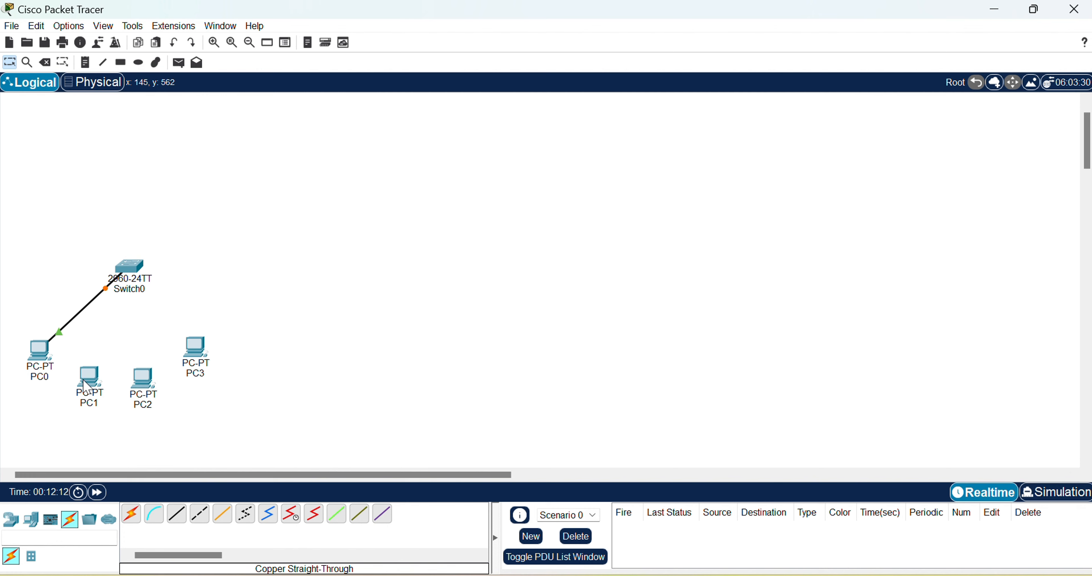
# Connect PC1's FastEthernet0 to Switch0's FastEthernet0/2 with a Copper Straight-Through cable
pyautogui.click(180, 517)
pyautogui.click(89, 378)
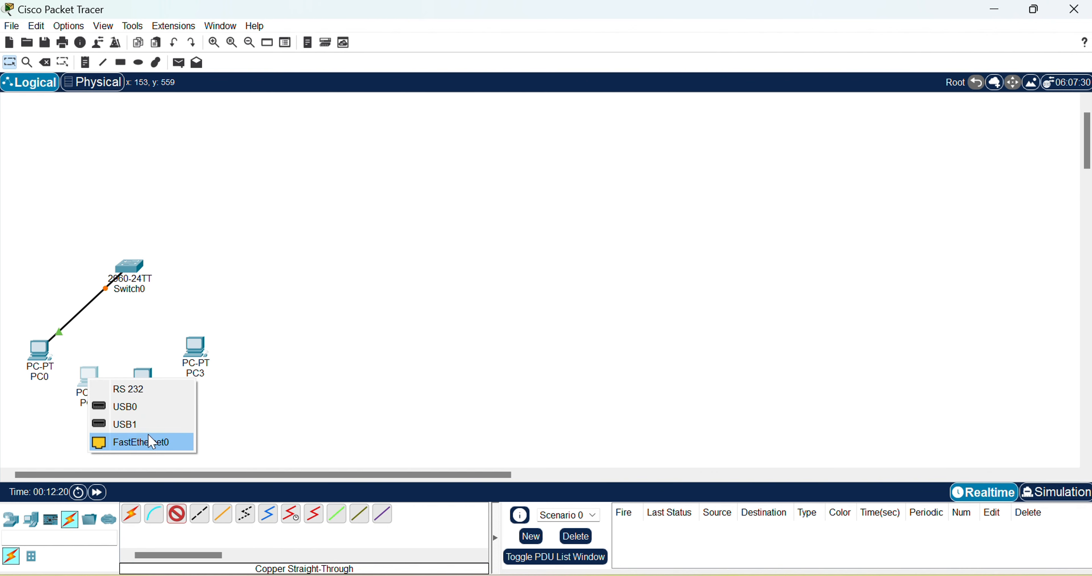
pyautogui.click(162, 450)
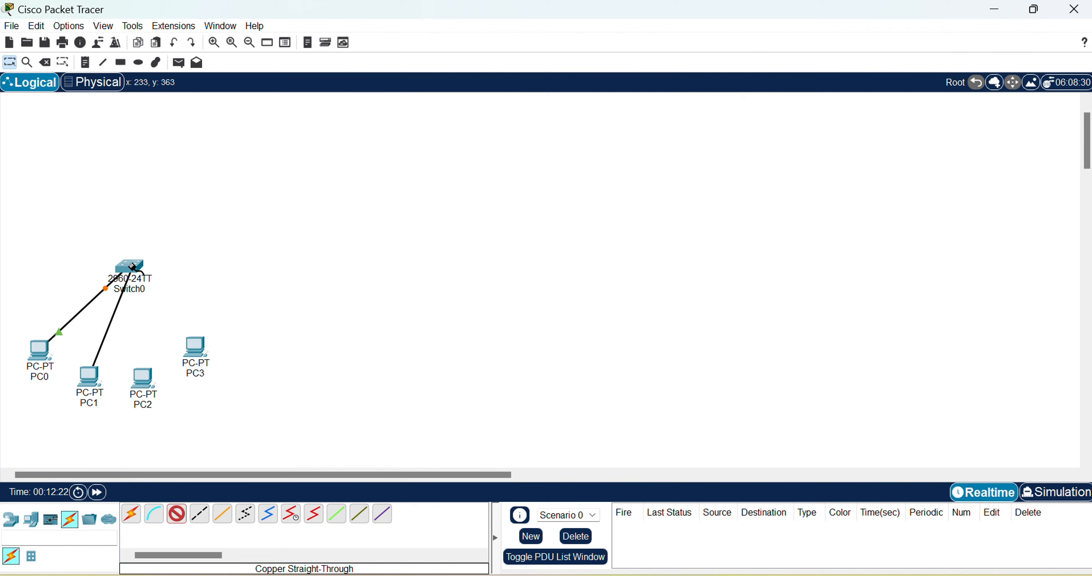
pyautogui.click(135, 273)
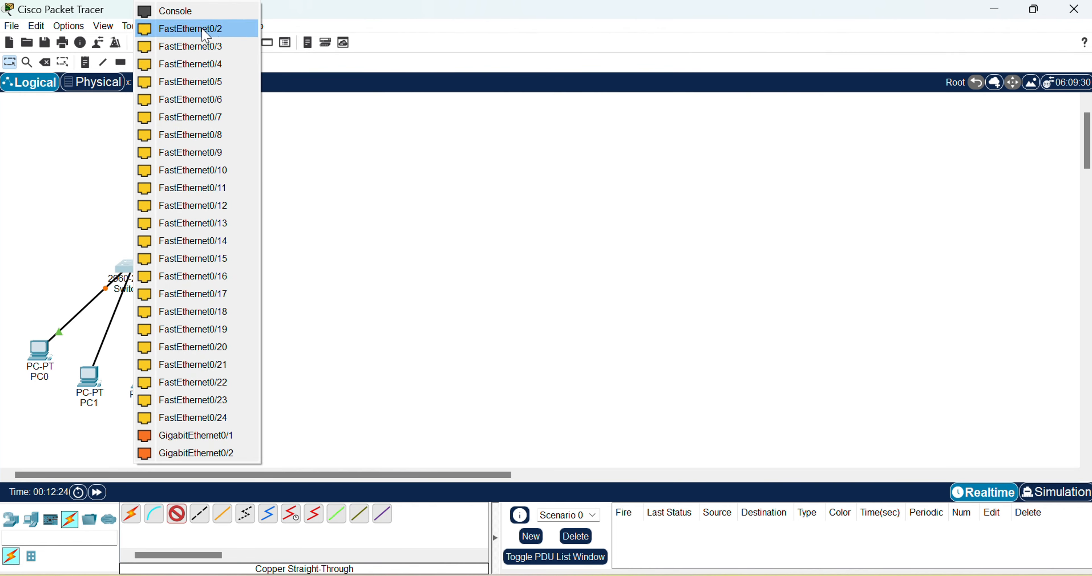
pyautogui.click(206, 36)
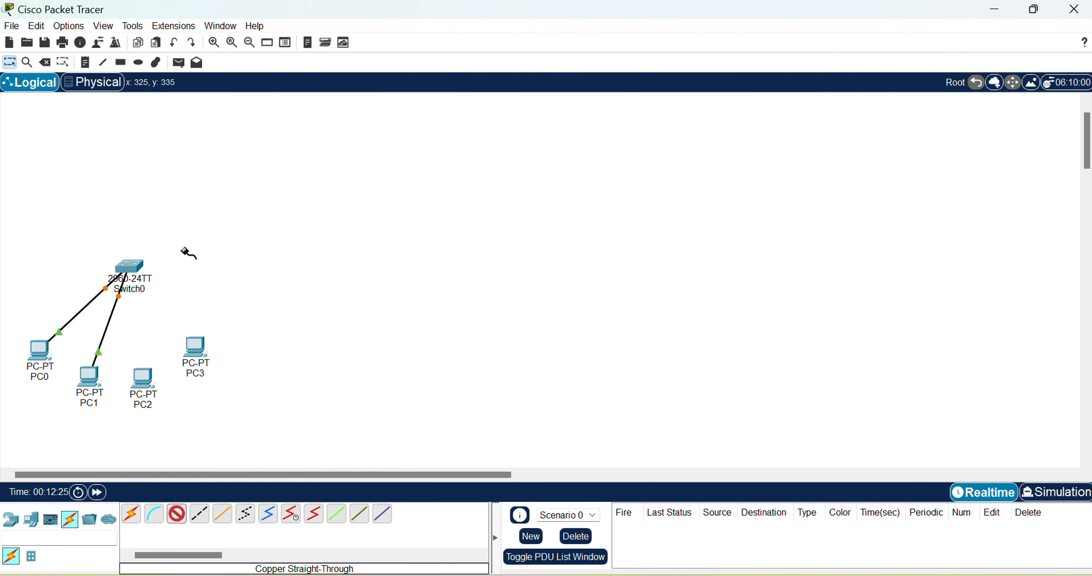
# Connect PC2's FastEthernet0 to Switch0's FastEthernet0/3 with a Copper Straight-Through cable
pyautogui.click(149, 387)
pyautogui.click(199, 445)
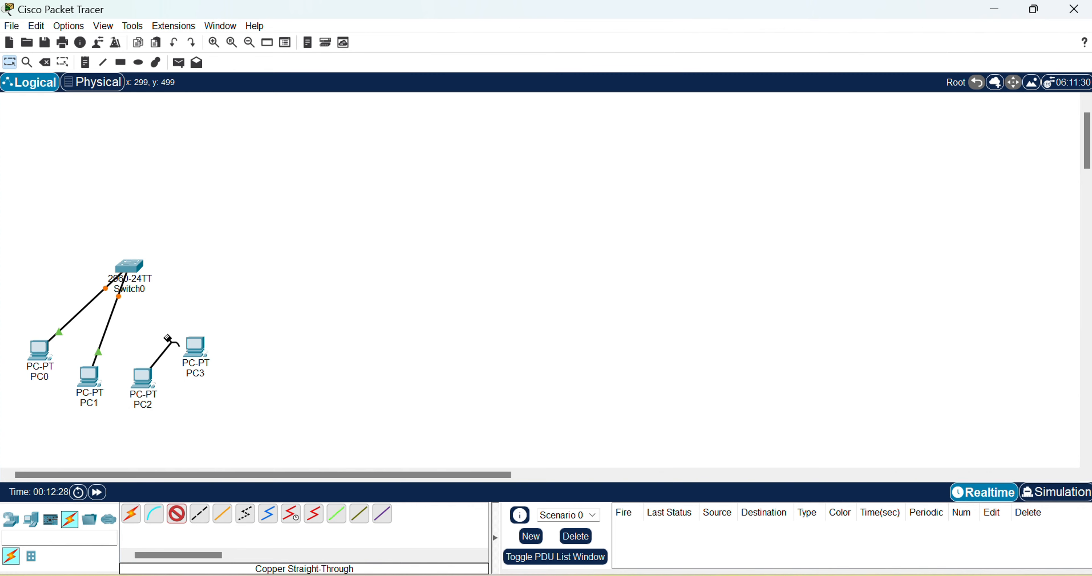
pyautogui.click(139, 272)
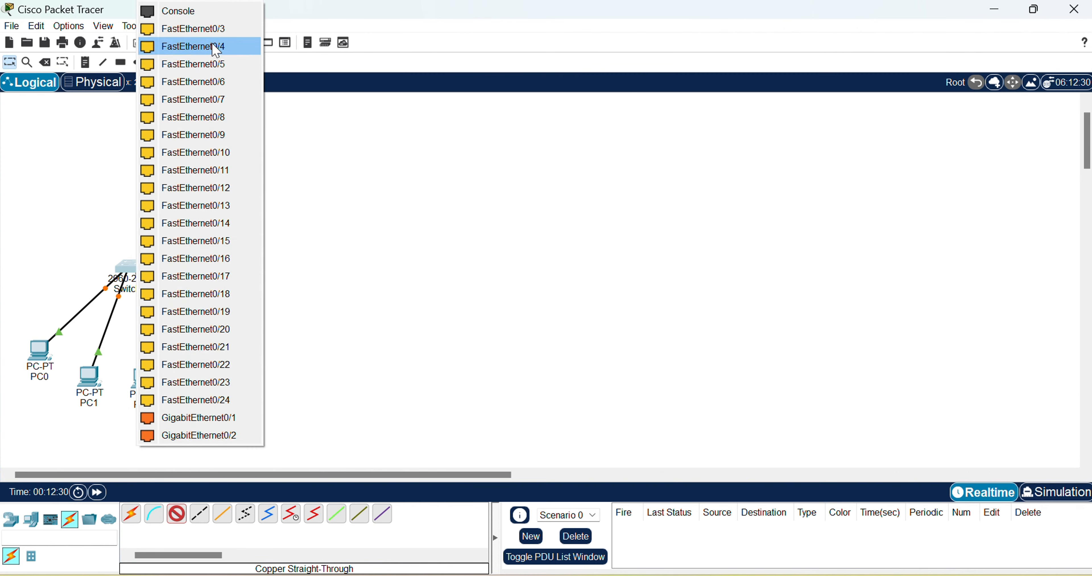
pyautogui.click(199, 28)
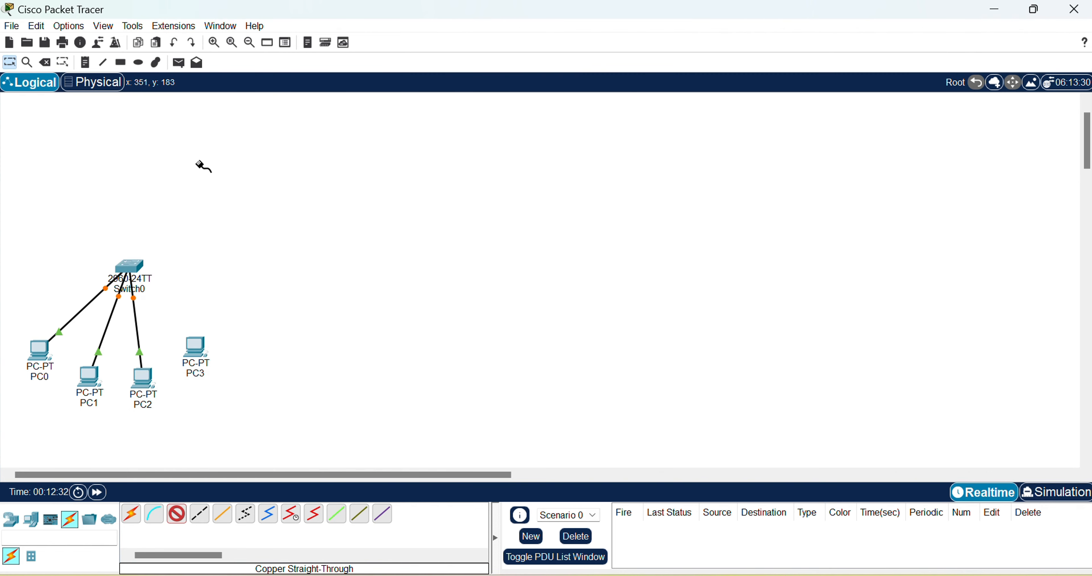
# Connect PC3's FastEthernet0 to Switch0's FastEthernet0/4 with a Copper Straight-Through cable and leave the cable tool
pyautogui.click(198, 351)
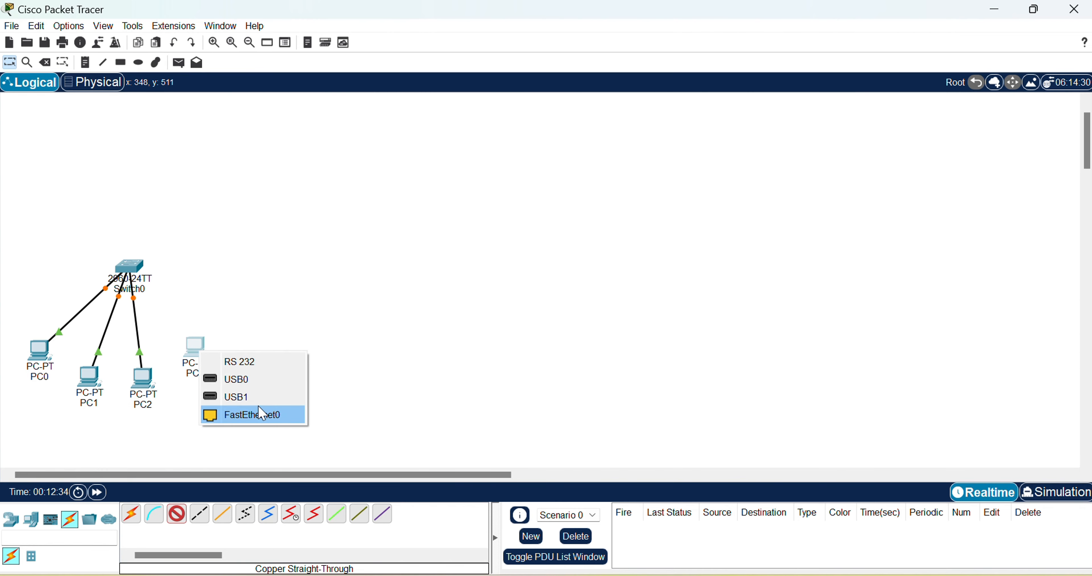
pyautogui.click(275, 421)
pyautogui.click(129, 268)
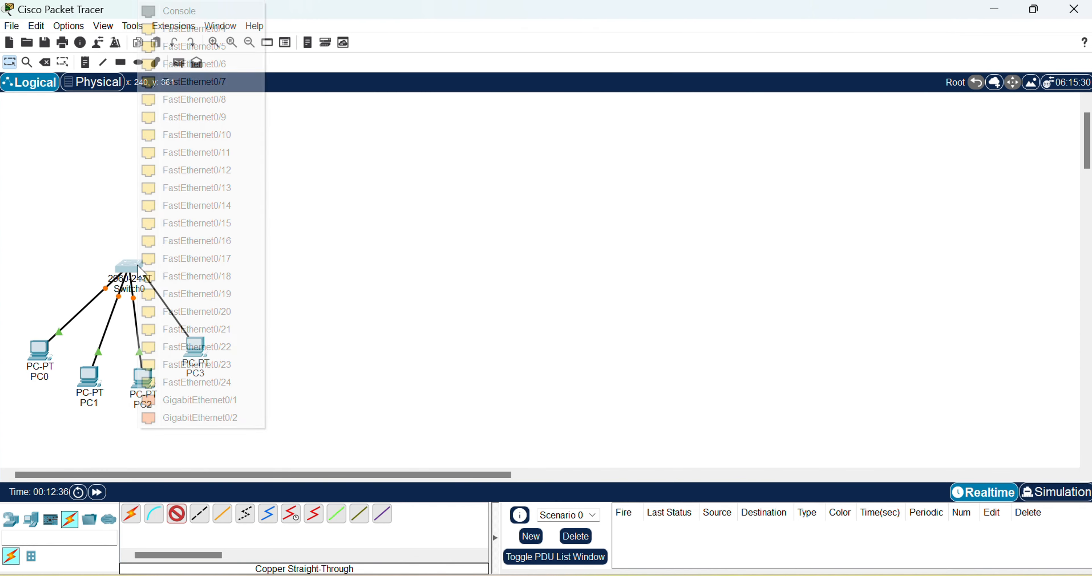
pyautogui.click(198, 28)
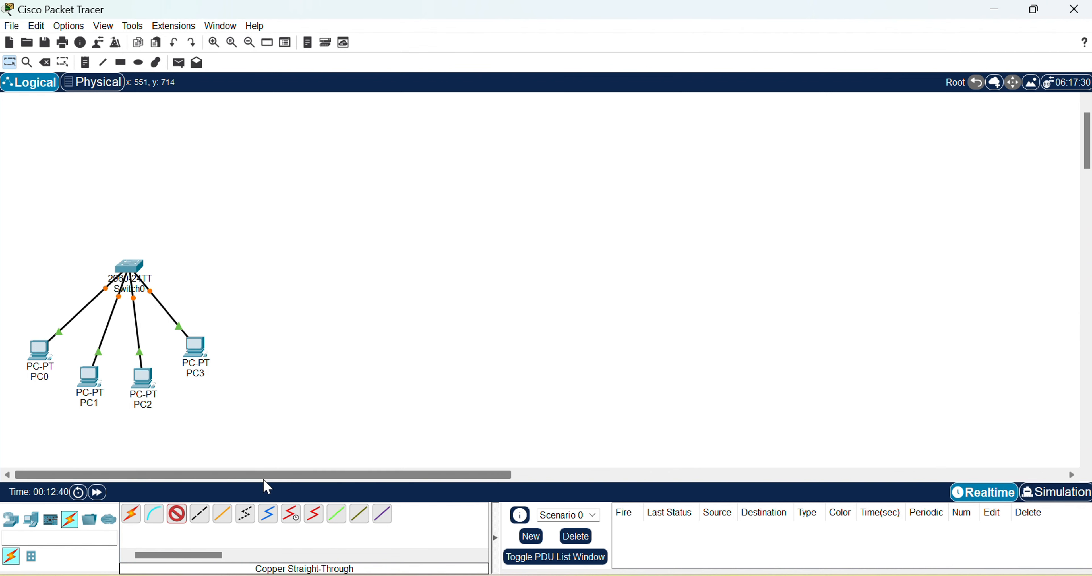
pyautogui.click(175, 524)
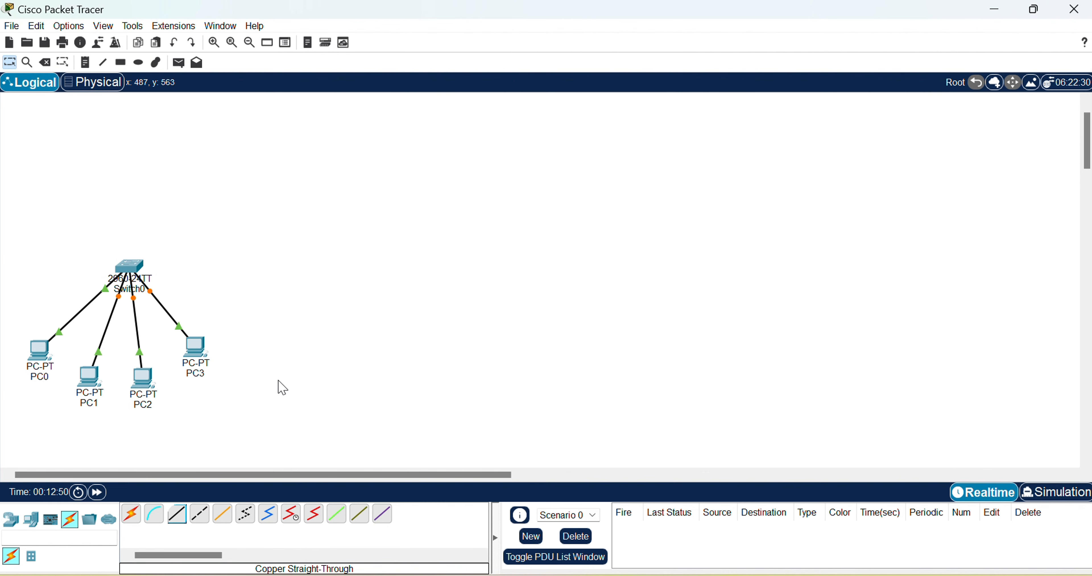
# Place two more 2960 switches to the right of Switch0, spaced apart at about the same height
pyautogui.click(6, 523)
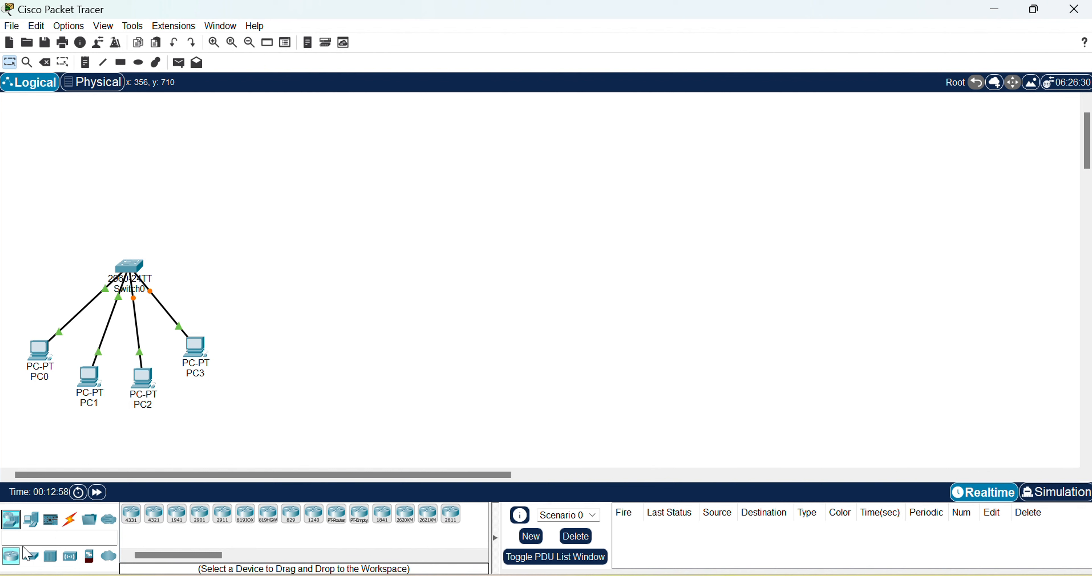
pyautogui.click(30, 557)
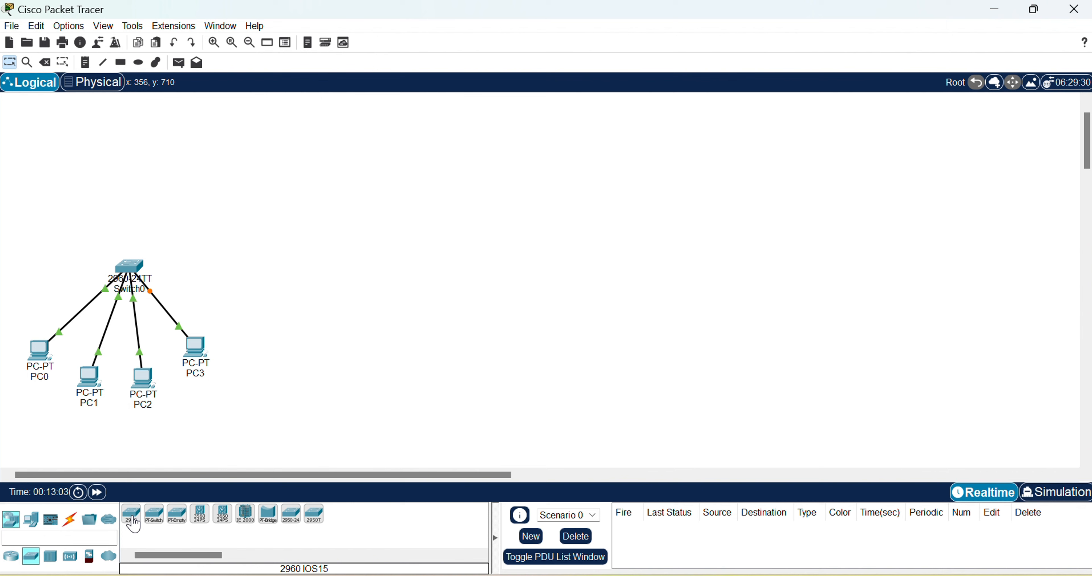
pyautogui.click(134, 525)
pyautogui.click(365, 263)
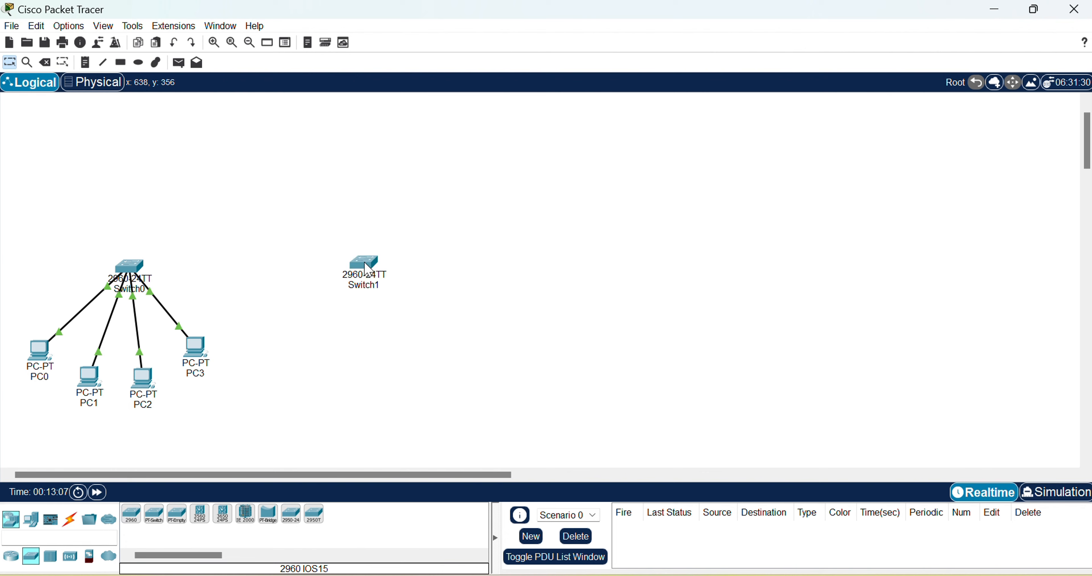
pyautogui.click(128, 515)
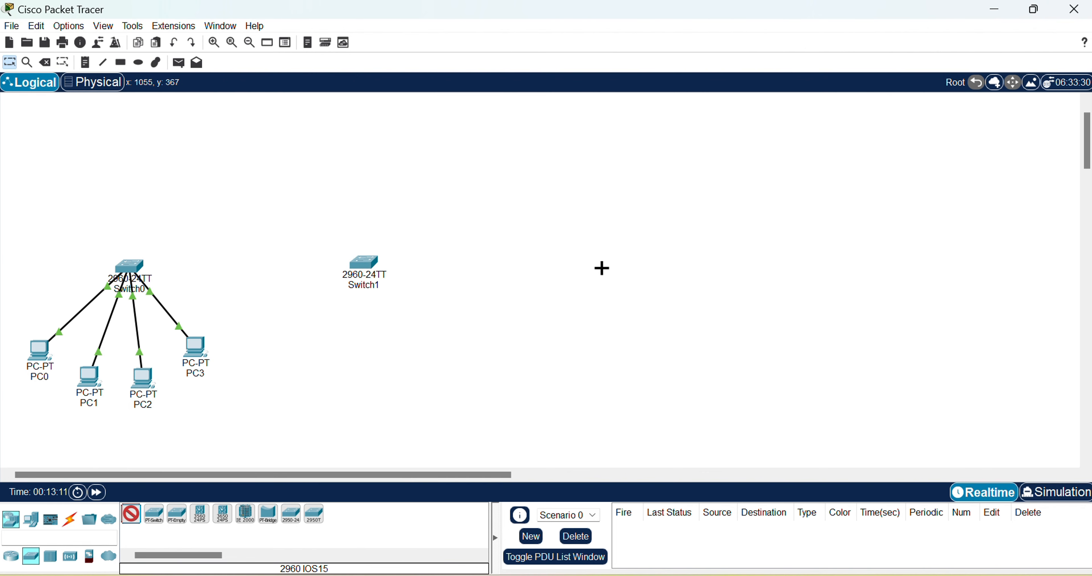
pyautogui.click(598, 269)
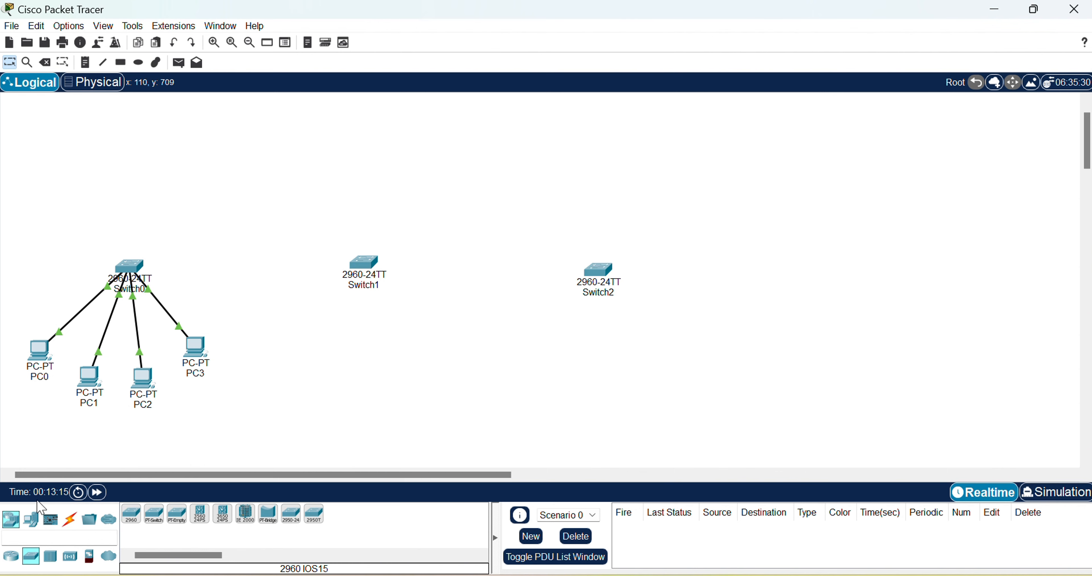
# Place four PCs in an arc below Switch1
pyautogui.click(31, 531)
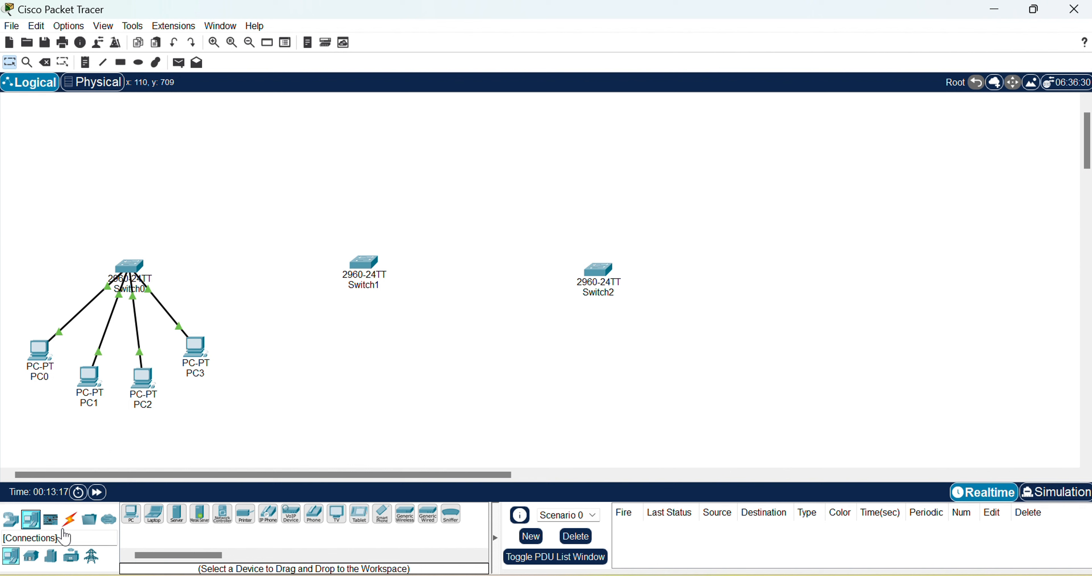
pyautogui.click(131, 518)
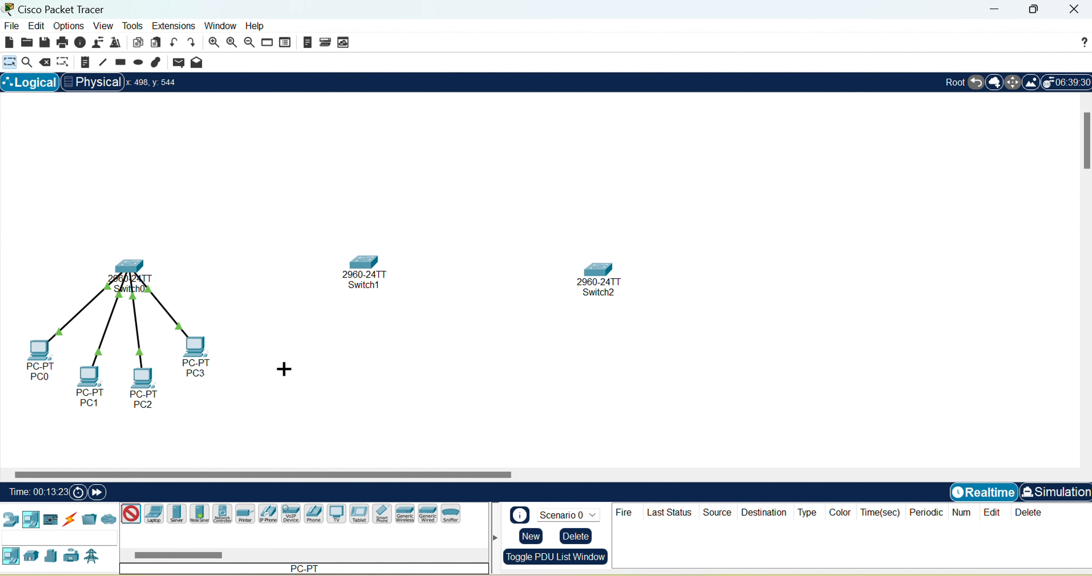
pyautogui.click(263, 363)
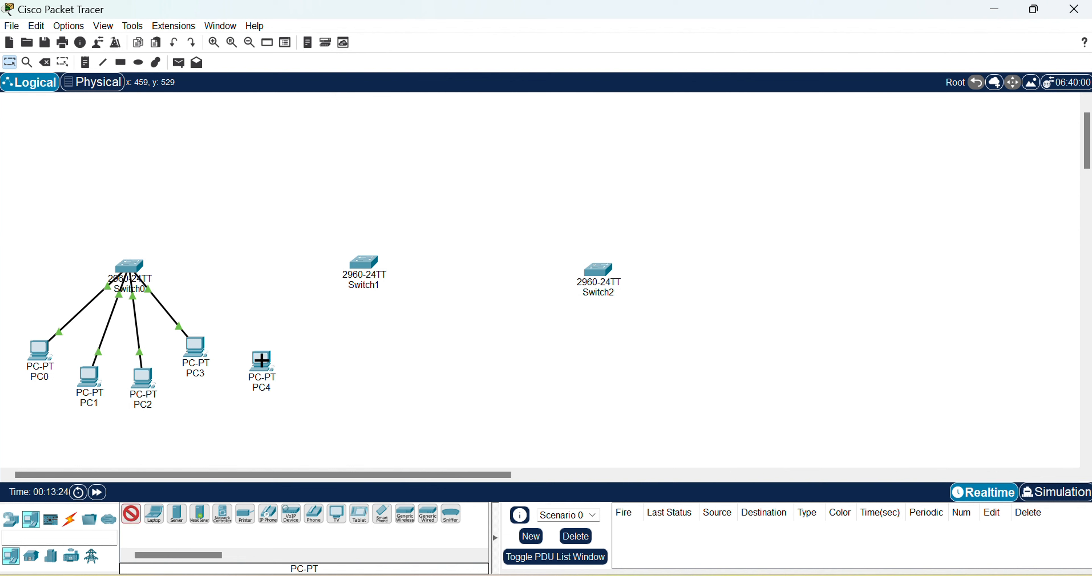
pyautogui.click(339, 389)
pyautogui.click(418, 390)
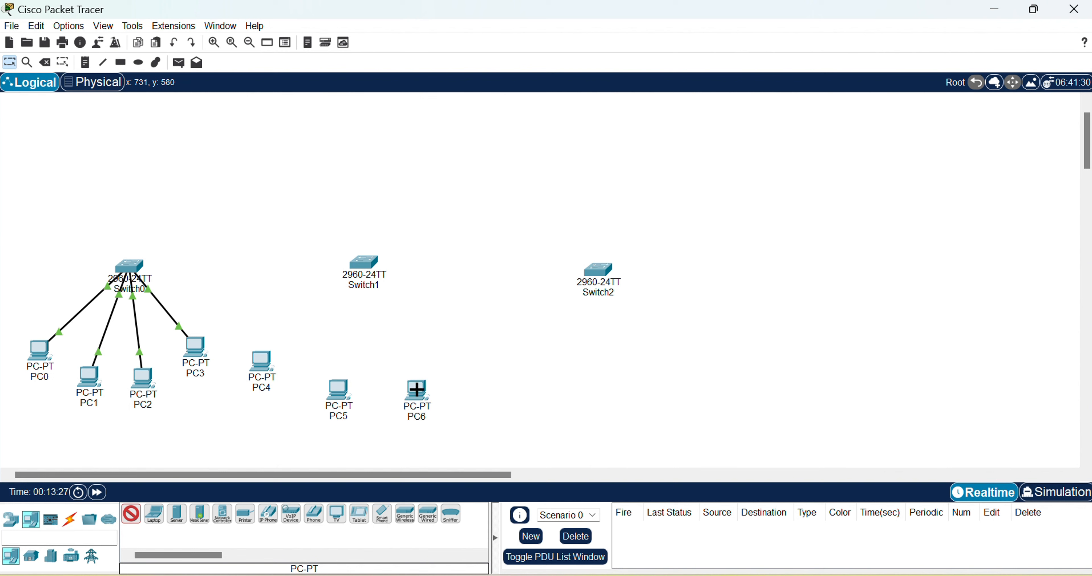
pyautogui.click(453, 348)
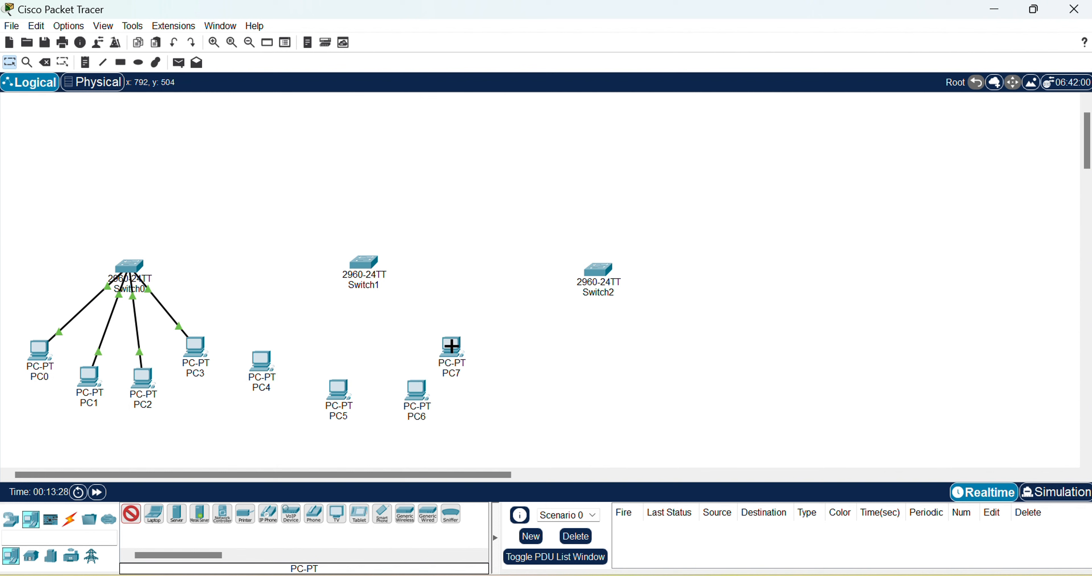
# Place four more PCs in an arc below Switch2
pyautogui.click(522, 342)
pyautogui.click(577, 384)
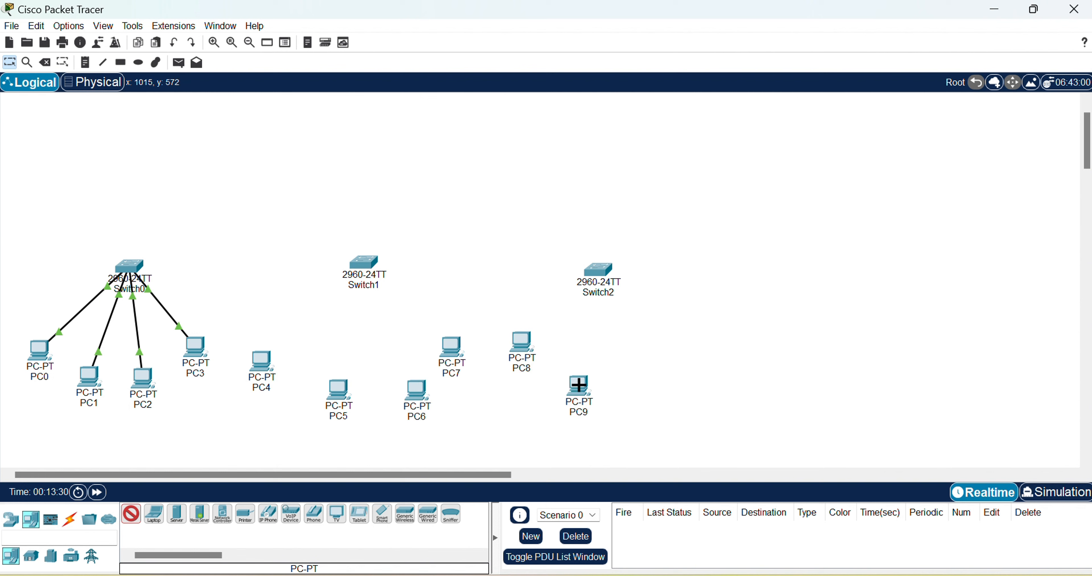
pyautogui.click(636, 384)
pyautogui.click(685, 338)
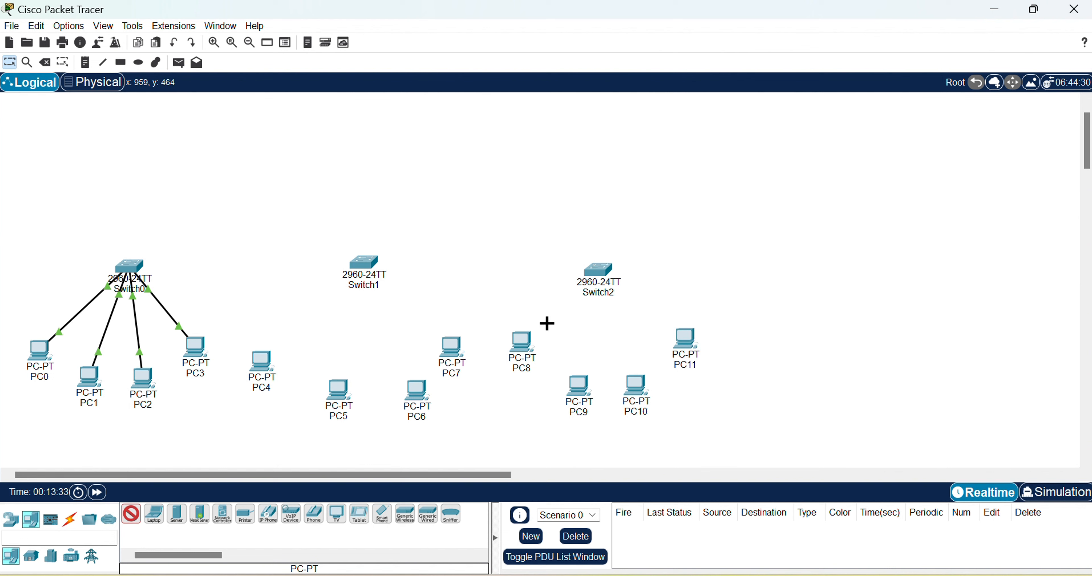
# Connect PC4's FastEthernet0 to Switch1's FastEthernet0/1 with a Copper Straight-Through cable
pyautogui.click(74, 525)
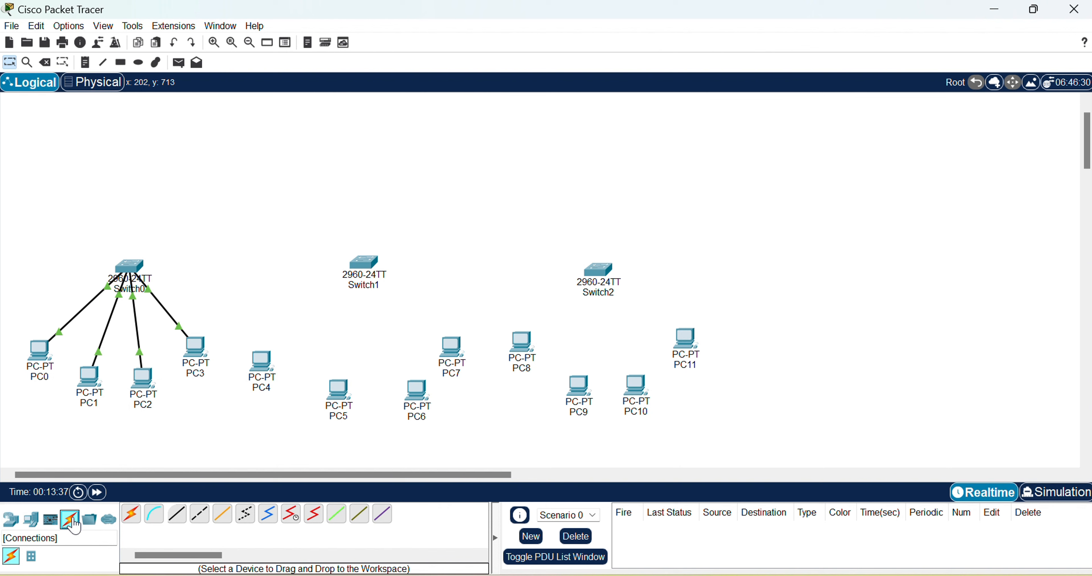
pyautogui.click(184, 514)
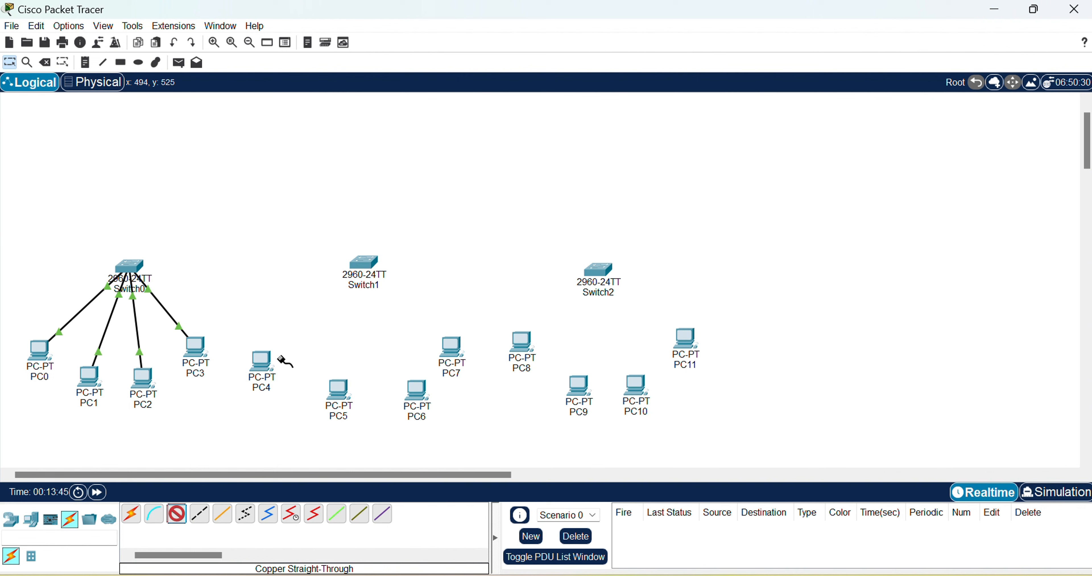
pyautogui.click(261, 365)
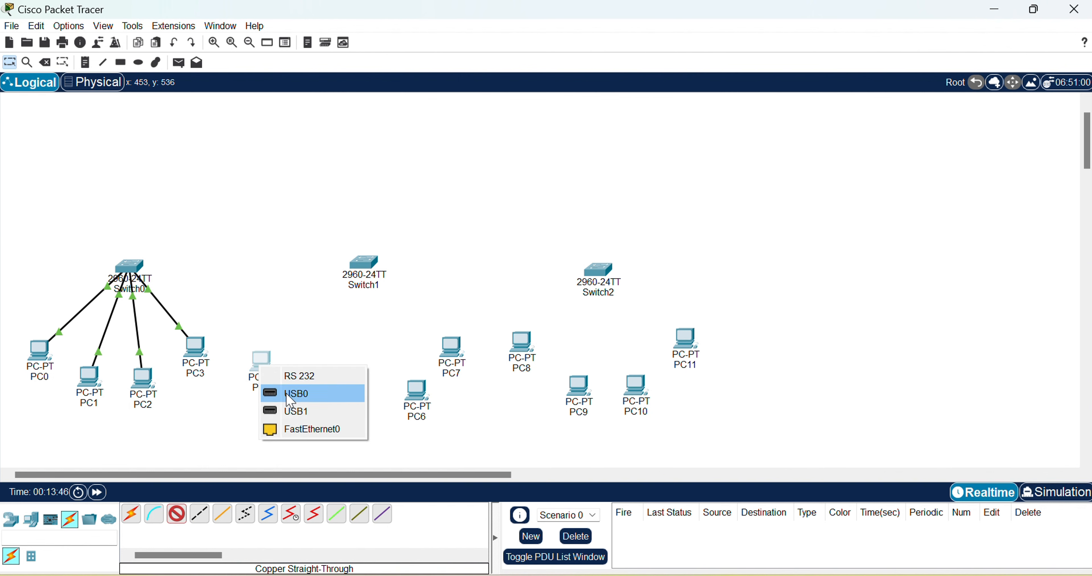
pyautogui.click(310, 430)
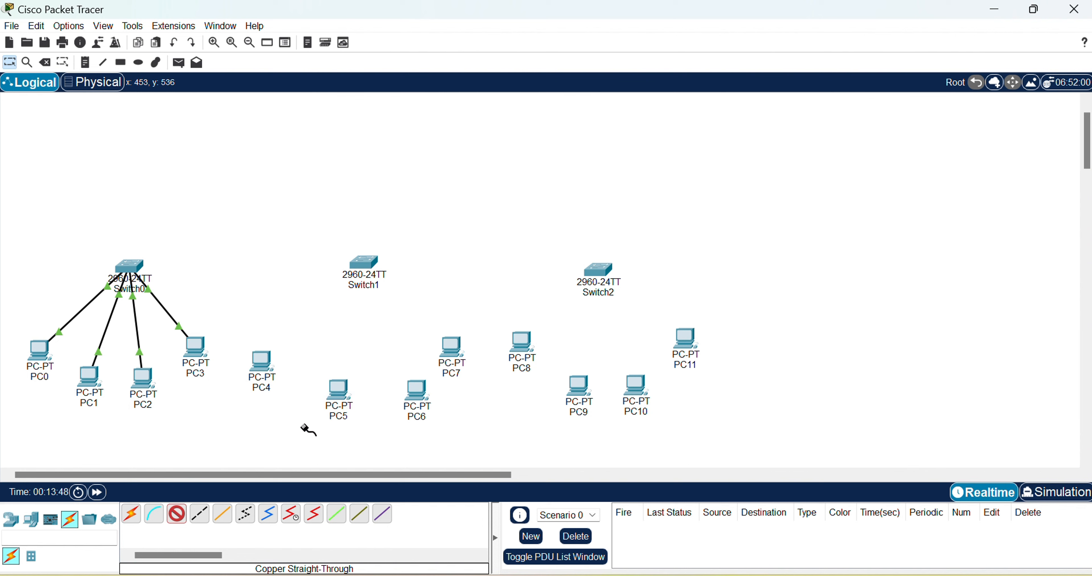
pyautogui.click(363, 266)
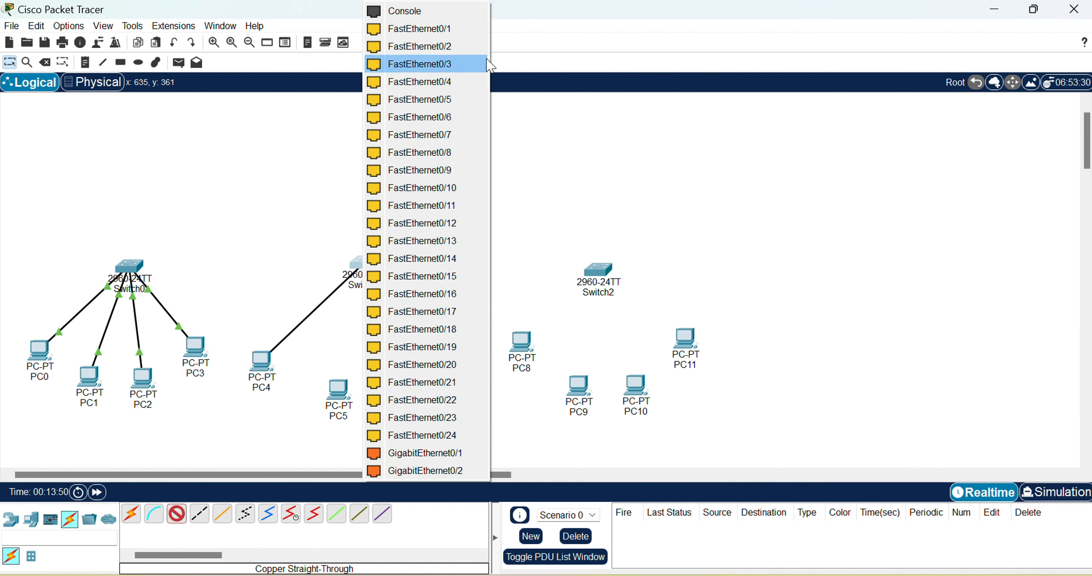
pyautogui.click(434, 29)
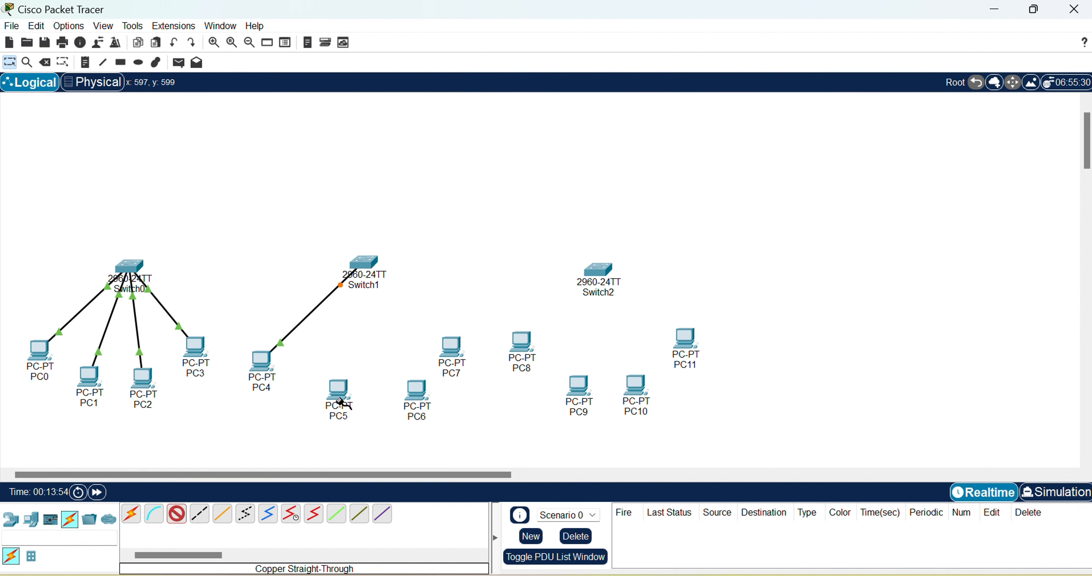
# Connect PC5's FastEthernet0 to Switch1's FastEthernet0/2 with a Copper Straight-Through cable
pyautogui.click(342, 396)
pyautogui.click(411, 472)
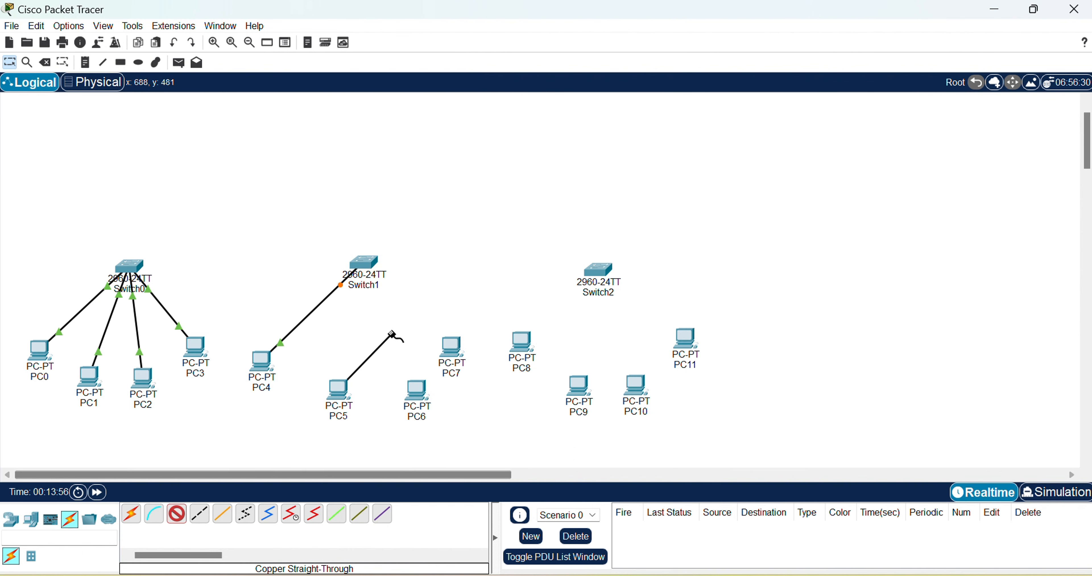
pyautogui.click(363, 264)
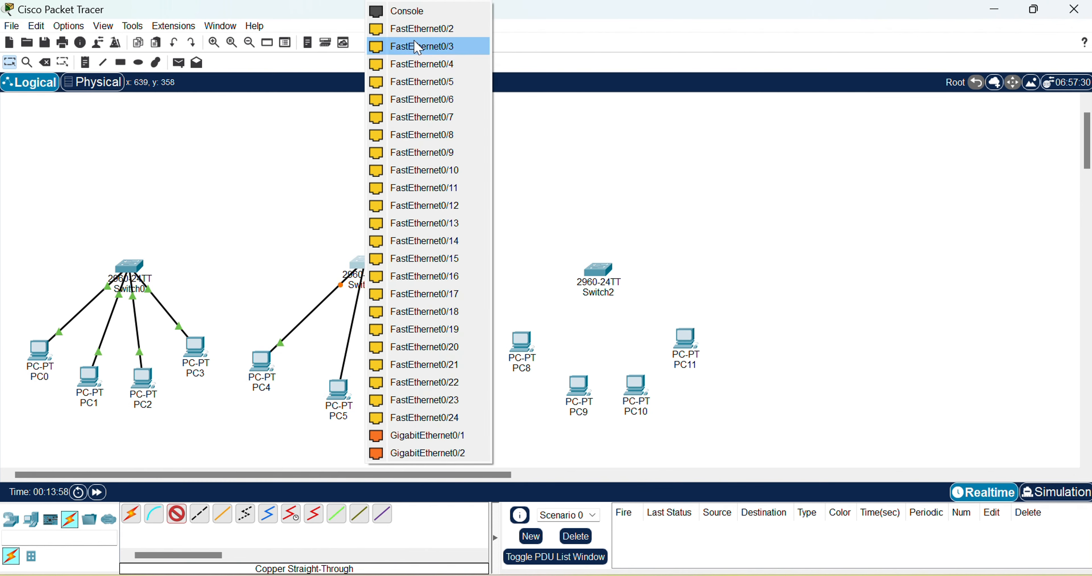
pyautogui.click(407, 29)
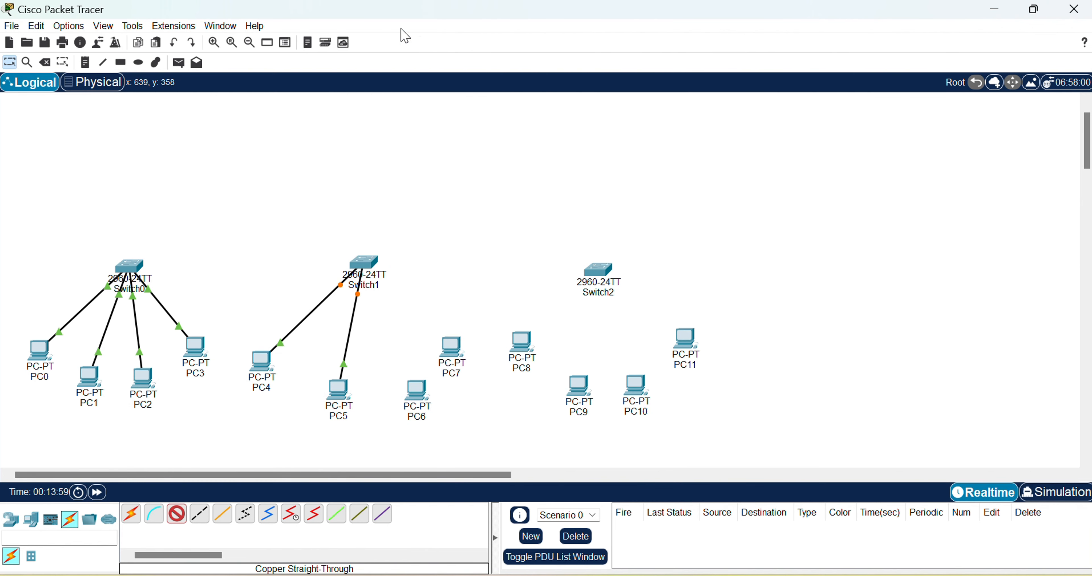
# Connect PC6's FastEthernet0 to Switch1's FastEthernet0/3 with a Copper Straight-Through cable
pyautogui.click(418, 394)
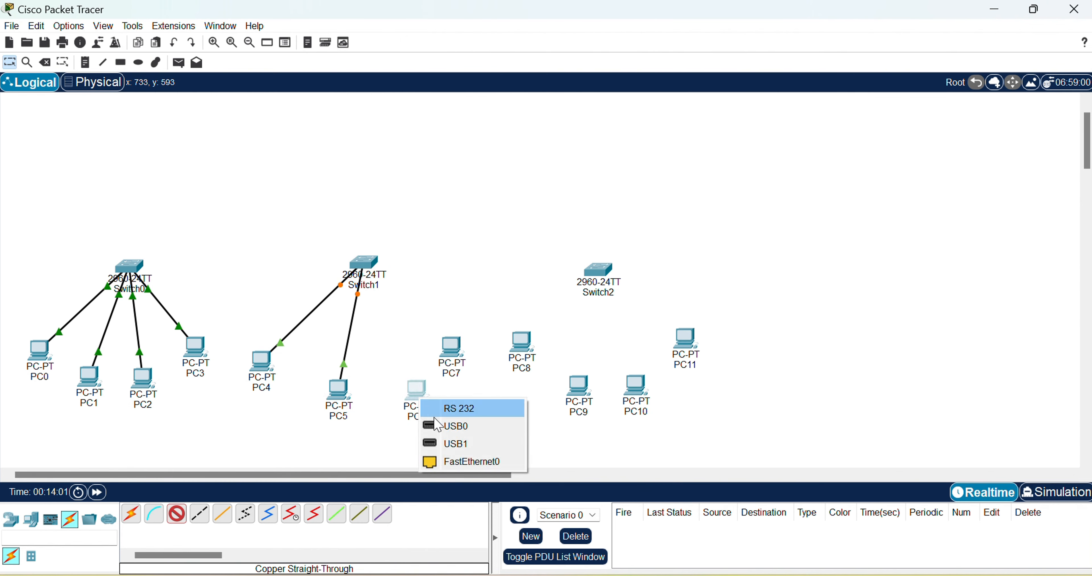
pyautogui.click(488, 466)
pyautogui.click(362, 265)
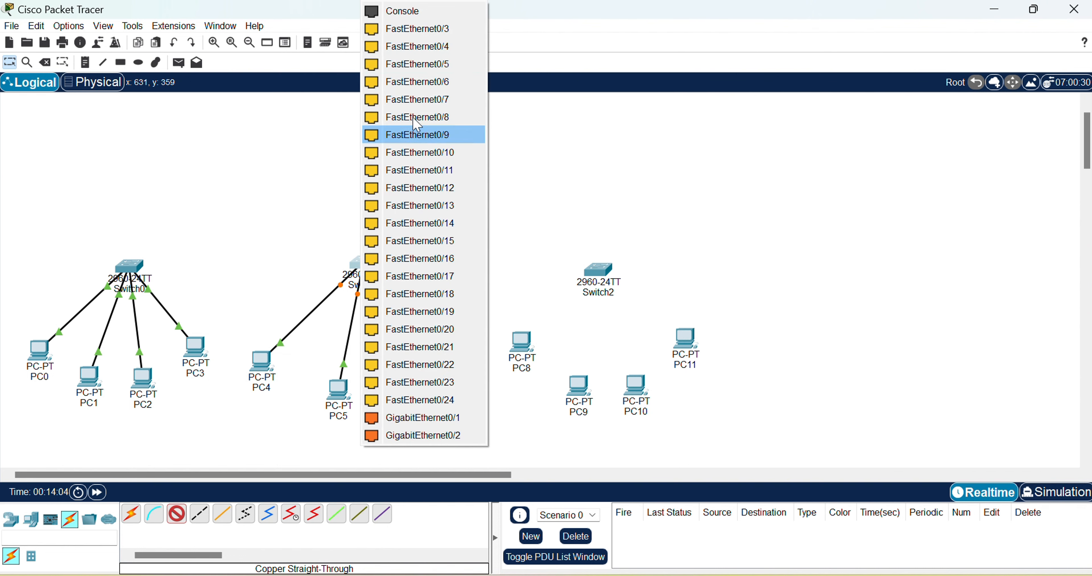
pyautogui.click(420, 28)
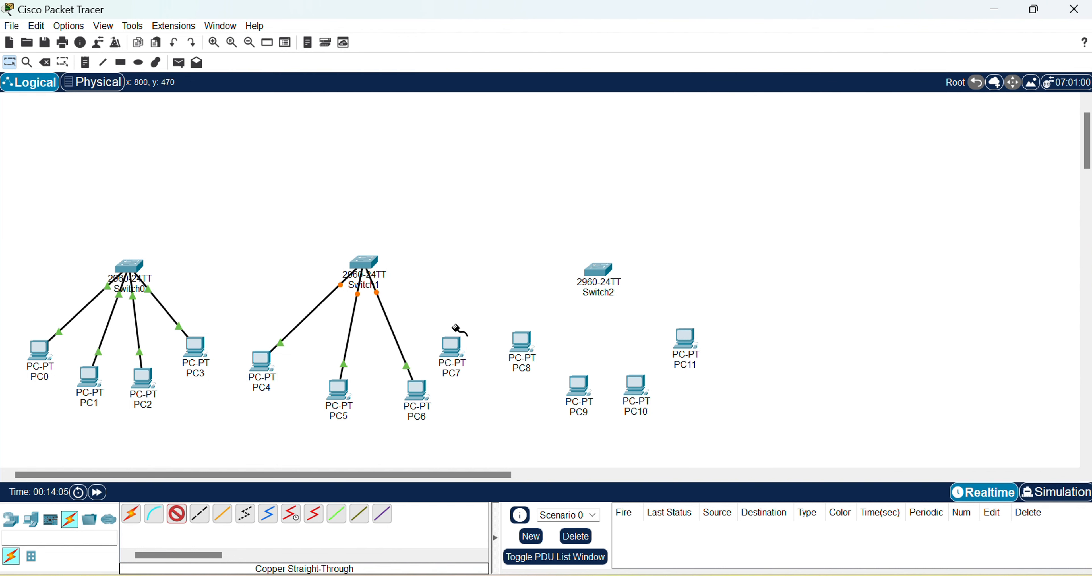
# Connect PC7's FastEthernet0 to Switch1's FastEthernet0/4 with a Copper Straight-Through cable
pyautogui.click(455, 347)
pyautogui.click(495, 416)
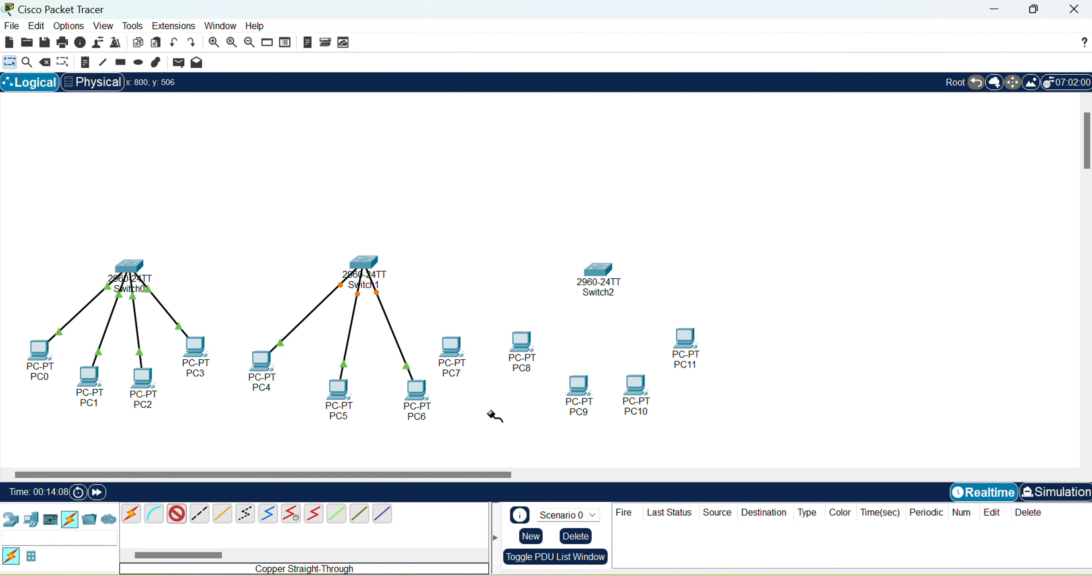
pyautogui.click(366, 266)
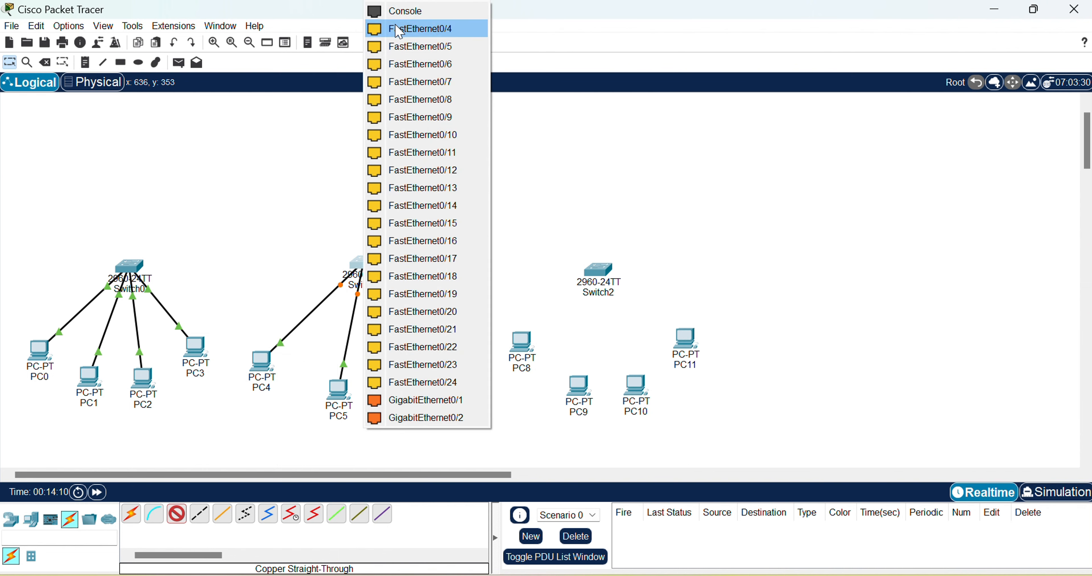
pyautogui.click(410, 29)
# Connect PC8's FastEthernet0 to Switch2's FastEthernet0/1 with a Copper Straight-Through cable
pyautogui.click(523, 344)
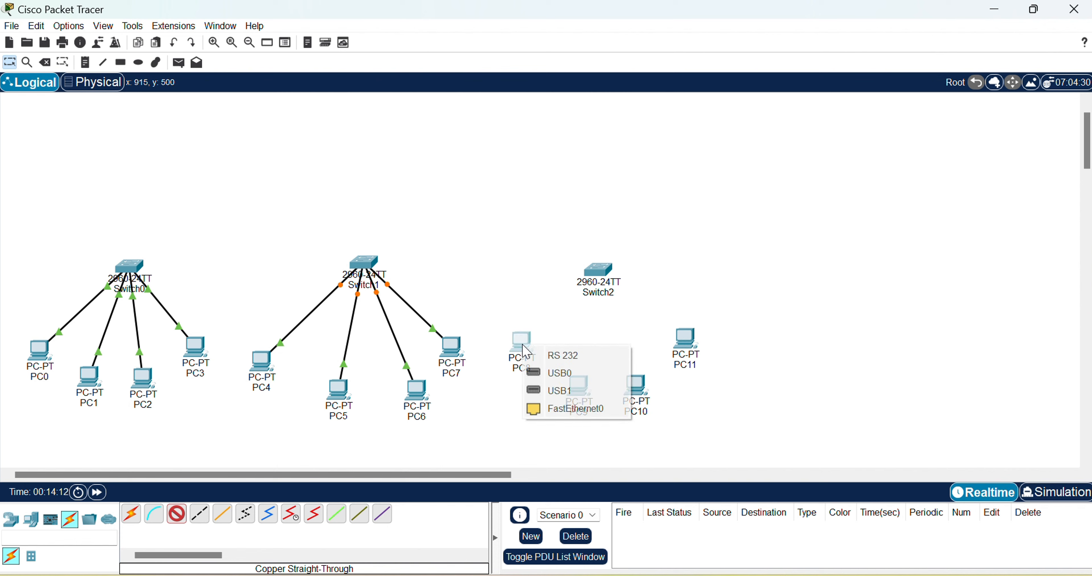
pyautogui.click(573, 410)
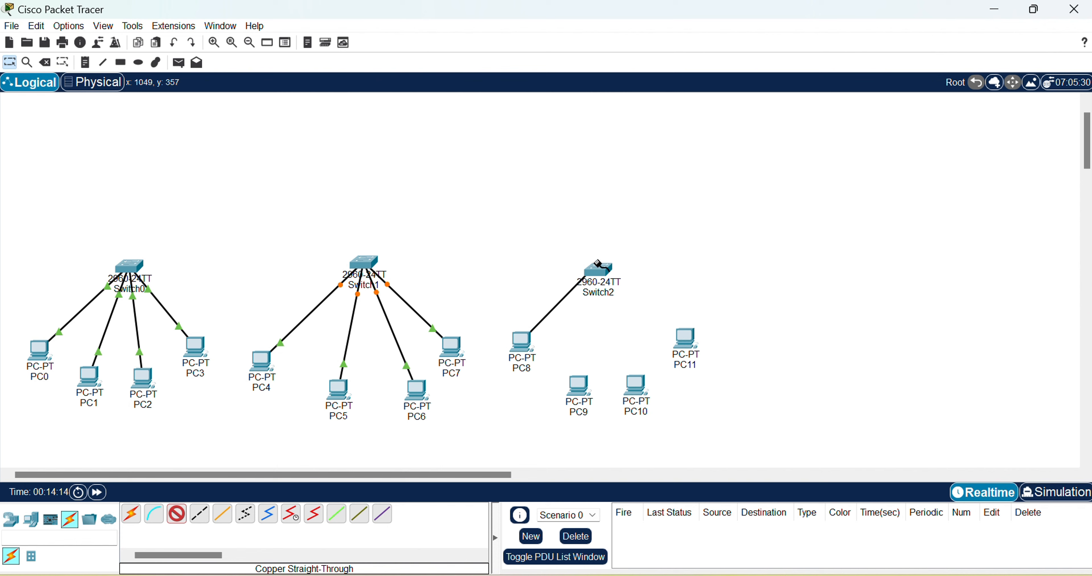
pyautogui.click(601, 278)
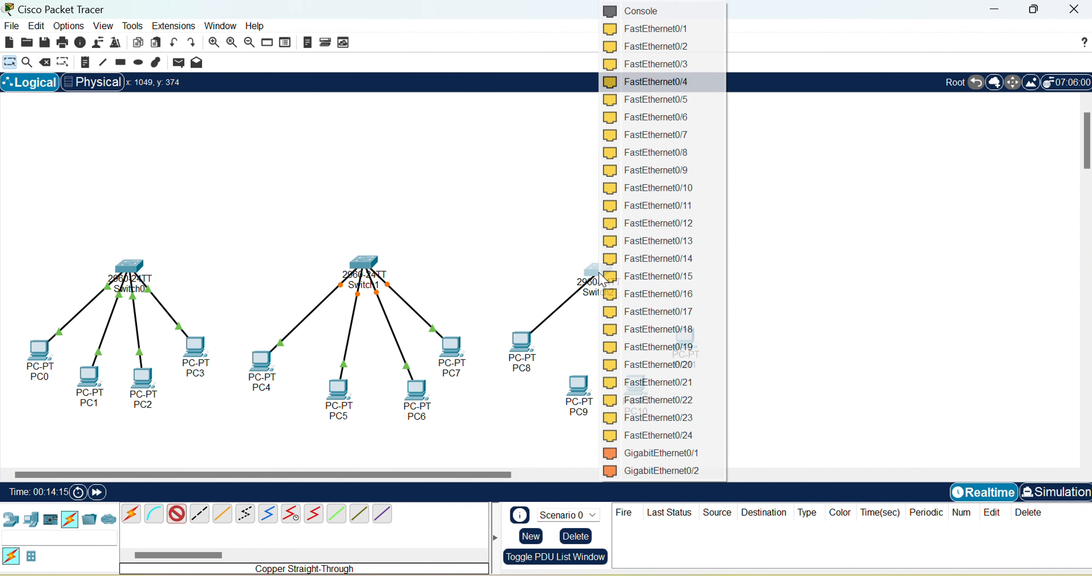
pyautogui.click(625, 30)
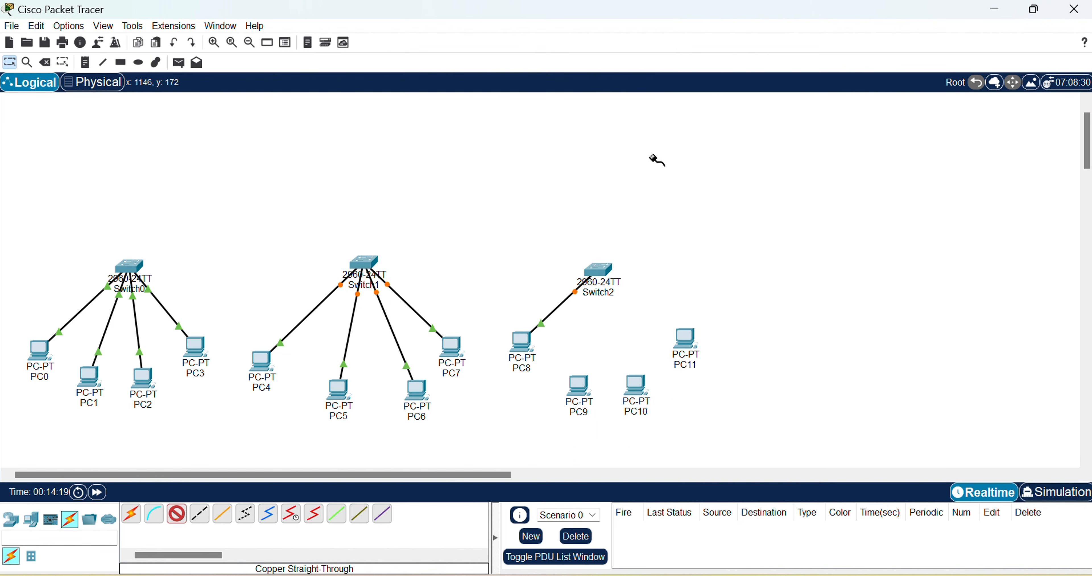
# Connect PC9's FastEthernet0 to Switch2's FastEthernet0/2 with a Copper Straight-Through cable
pyautogui.click(586, 385)
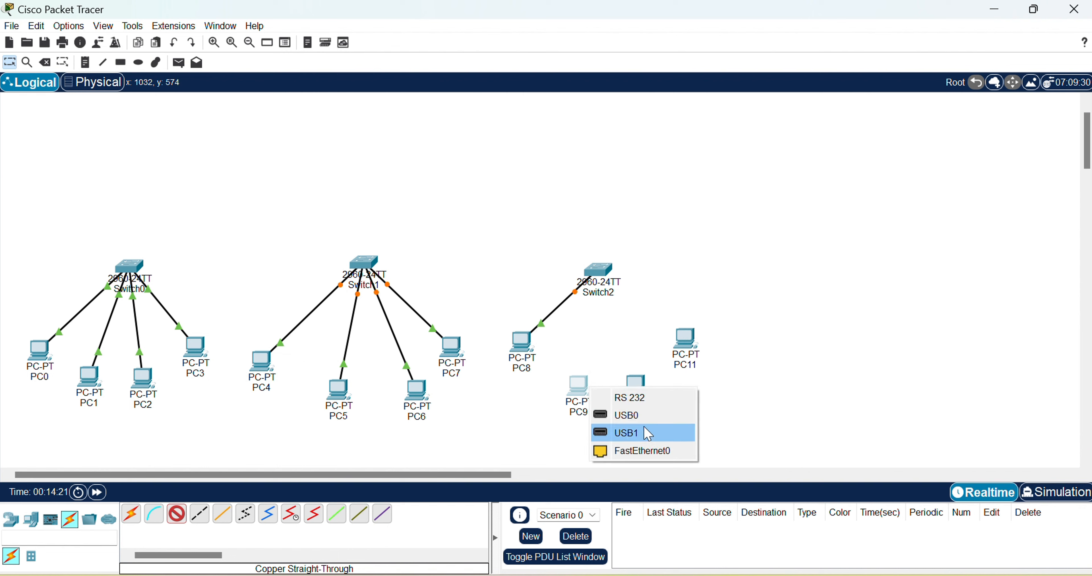
pyautogui.click(668, 450)
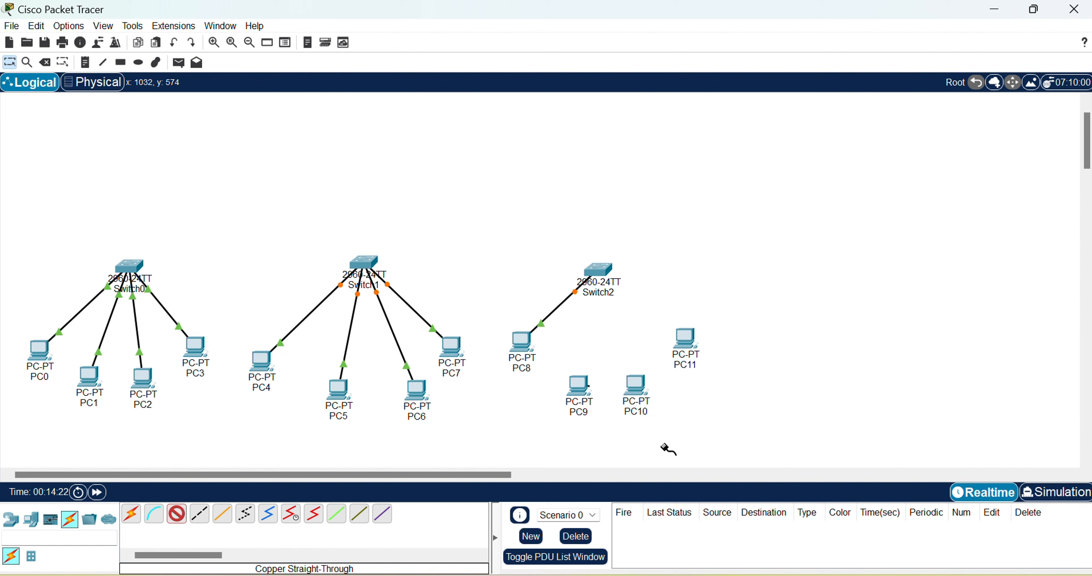
pyautogui.click(604, 271)
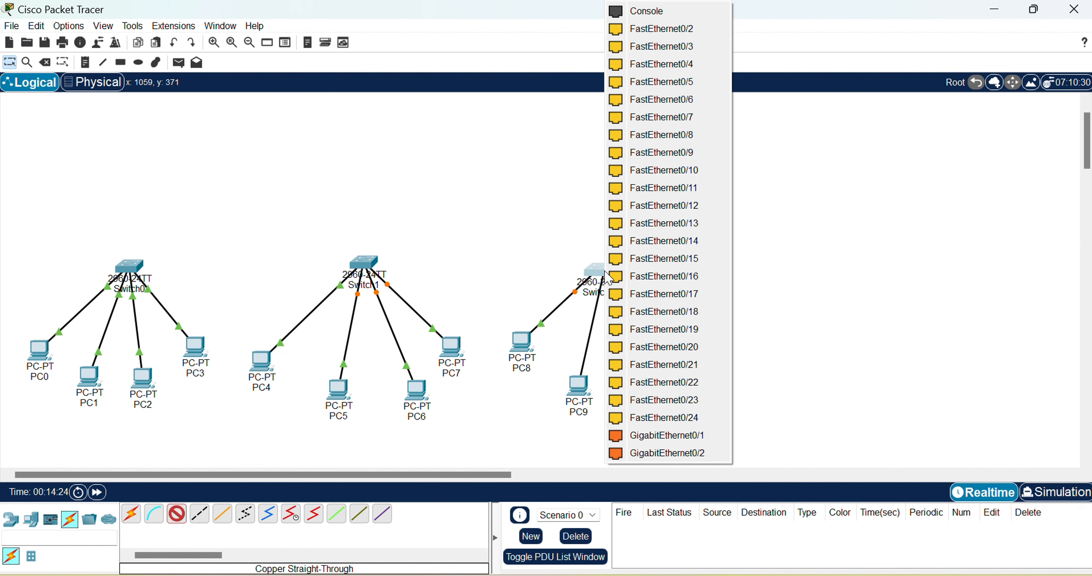
pyautogui.click(626, 35)
# Connect PC10's FastEthernet0 to Switch2's FastEthernet0/3 with a Copper Straight-Through cable
pyautogui.click(648, 396)
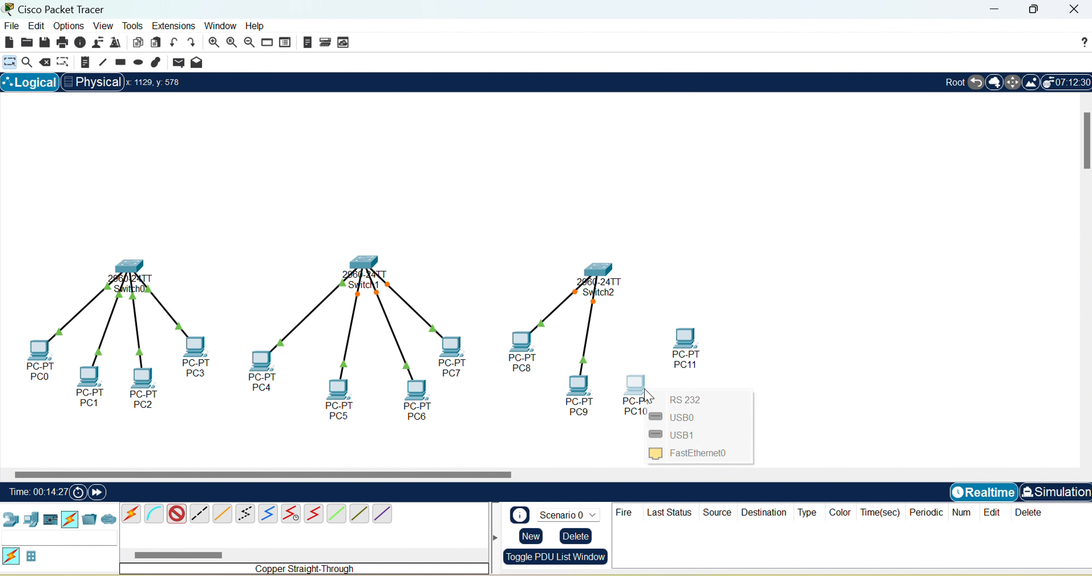
pyautogui.click(687, 455)
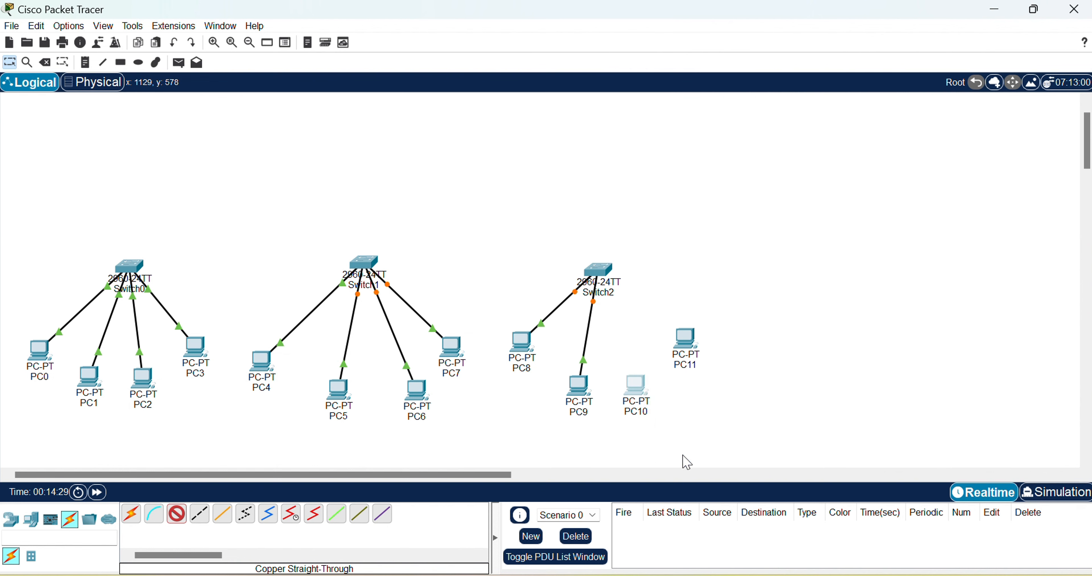
pyautogui.click(602, 270)
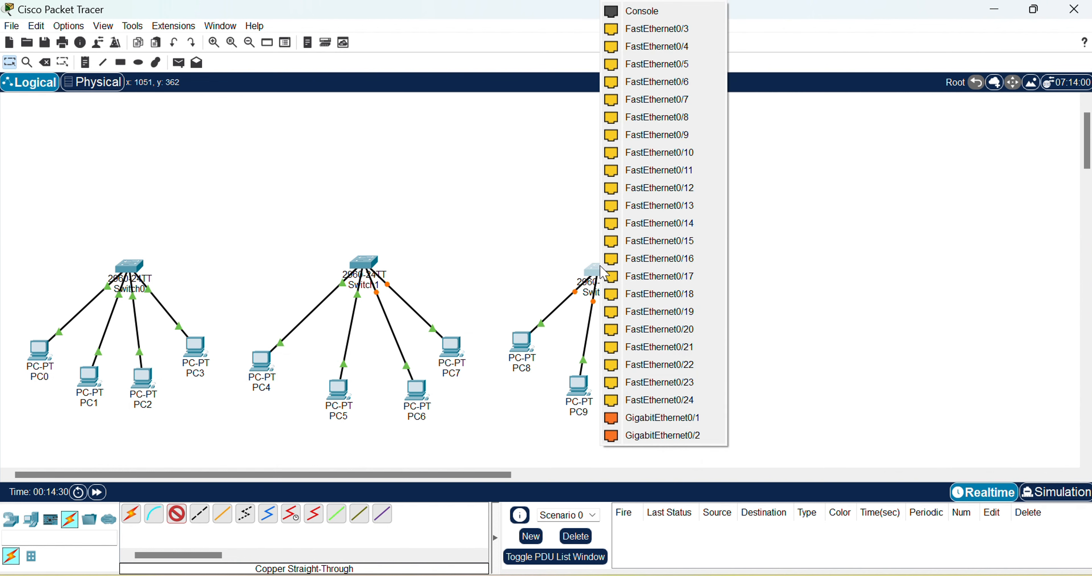
pyautogui.click(678, 38)
# Connect PC11's FastEthernet0 to Switch2's FastEthernet0/4 with a Copper Straight-Through cable
pyautogui.click(687, 352)
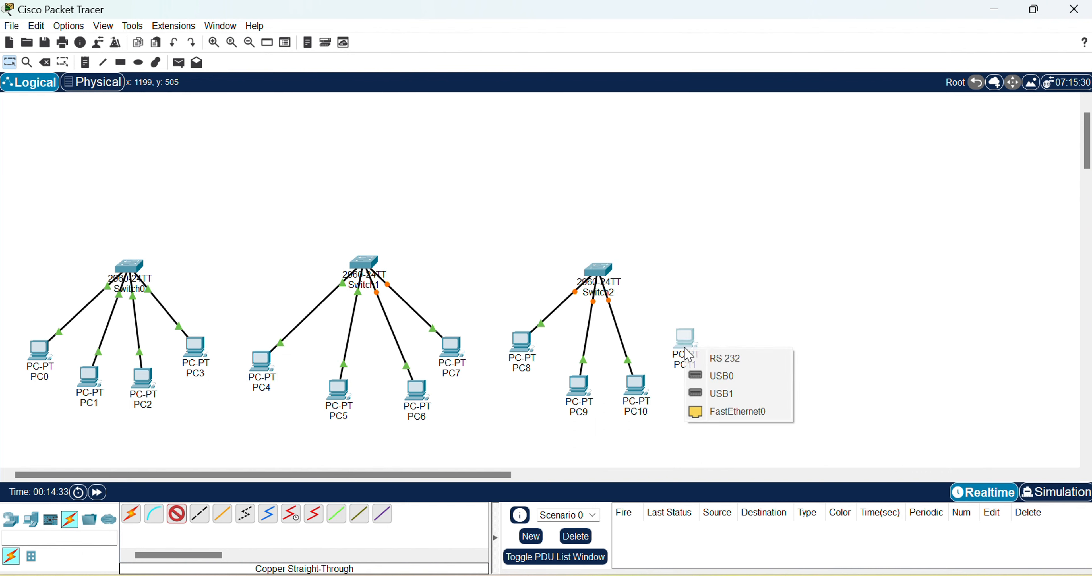
pyautogui.click(736, 413)
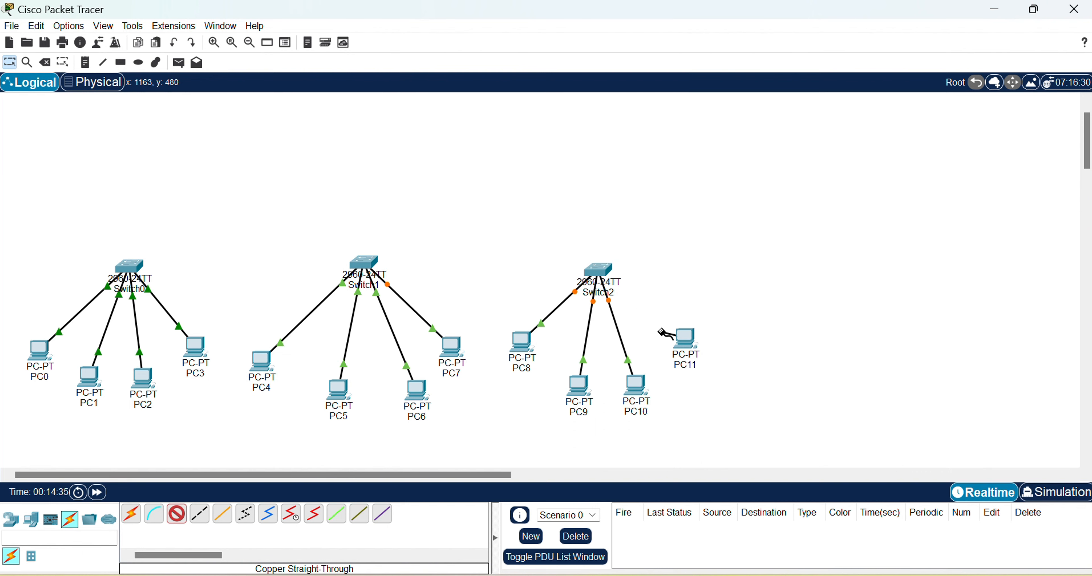
pyautogui.click(597, 271)
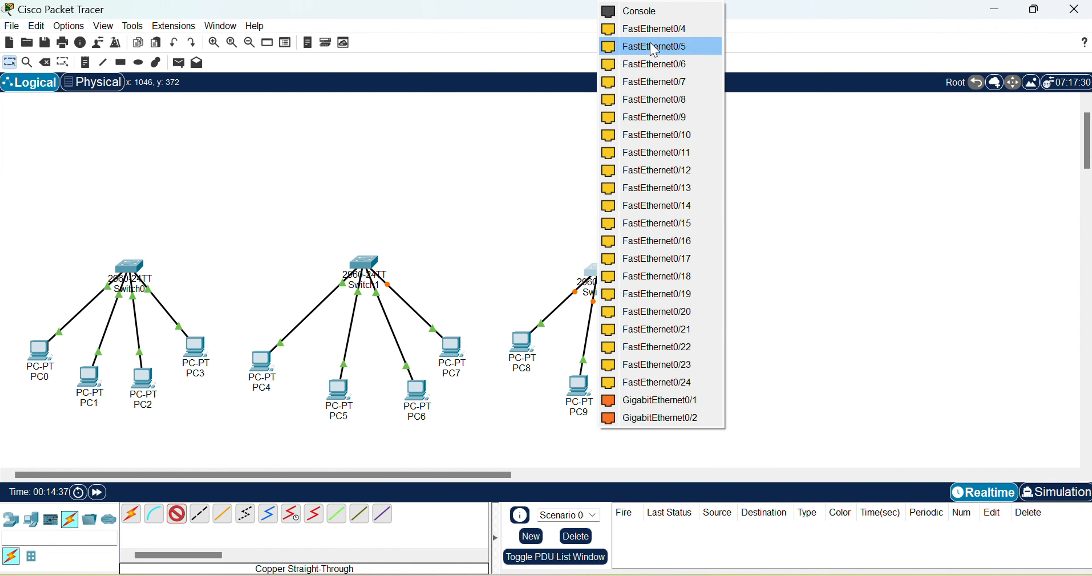
pyautogui.click(646, 29)
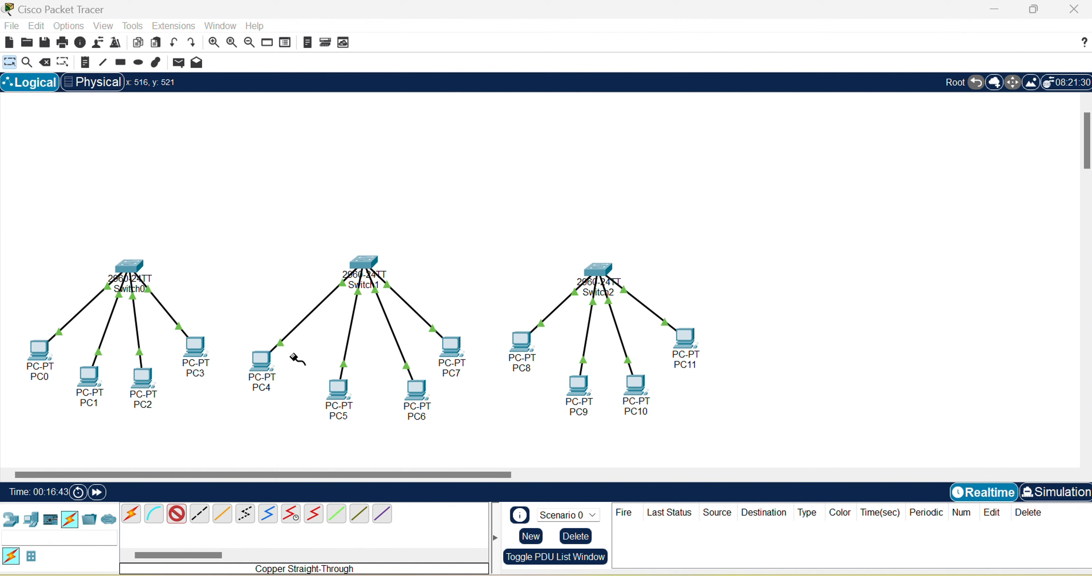
# Give PC0 the static IPv4 address 192.168.1.2 with subnet mask 255.255.255.0
pyautogui.click(177, 514)
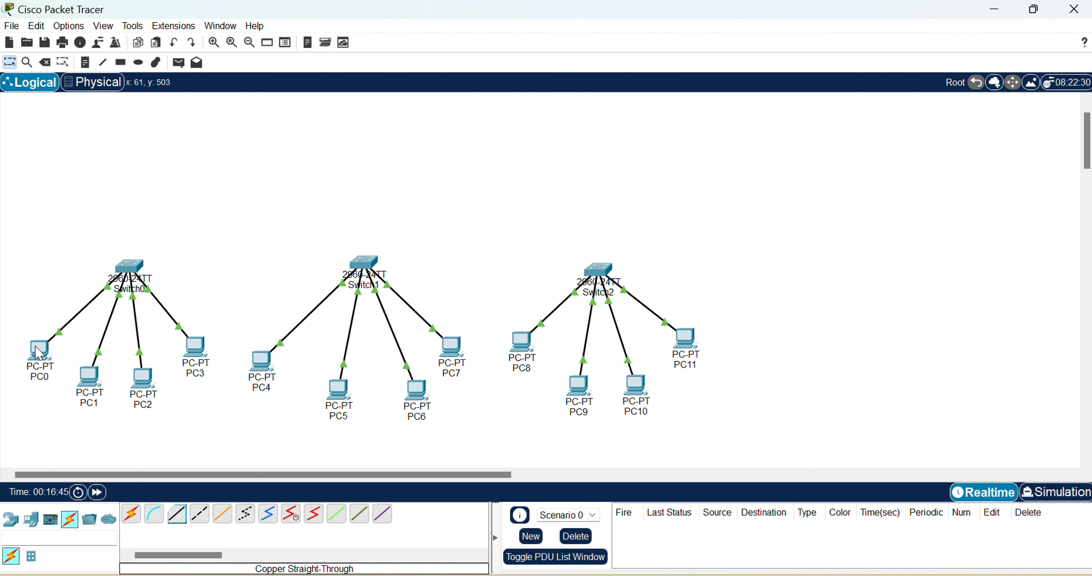
pyautogui.click(39, 361)
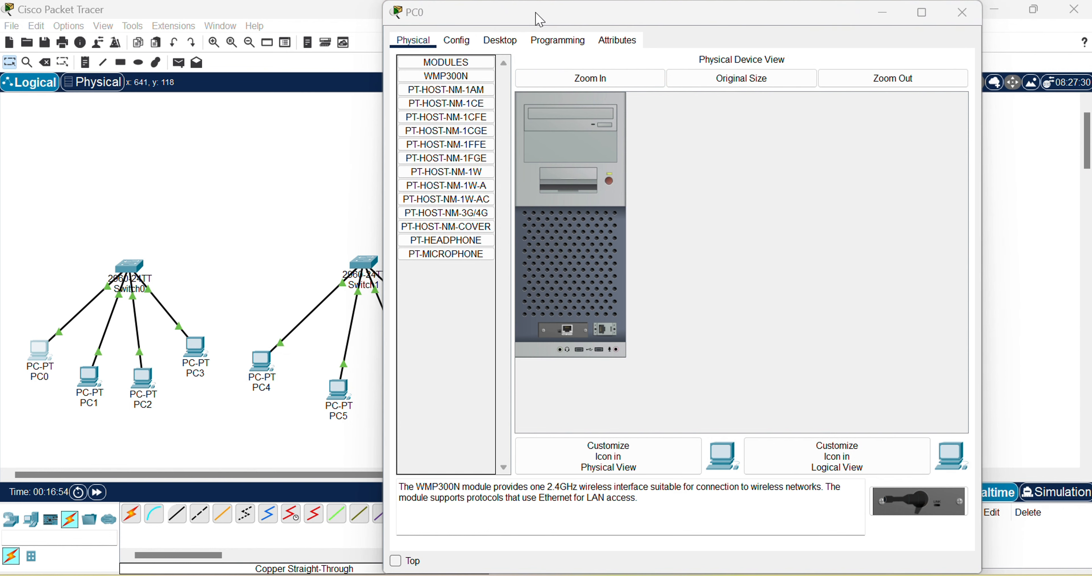
pyautogui.moveTo(795, 13); pyautogui.dragTo(893, 64)
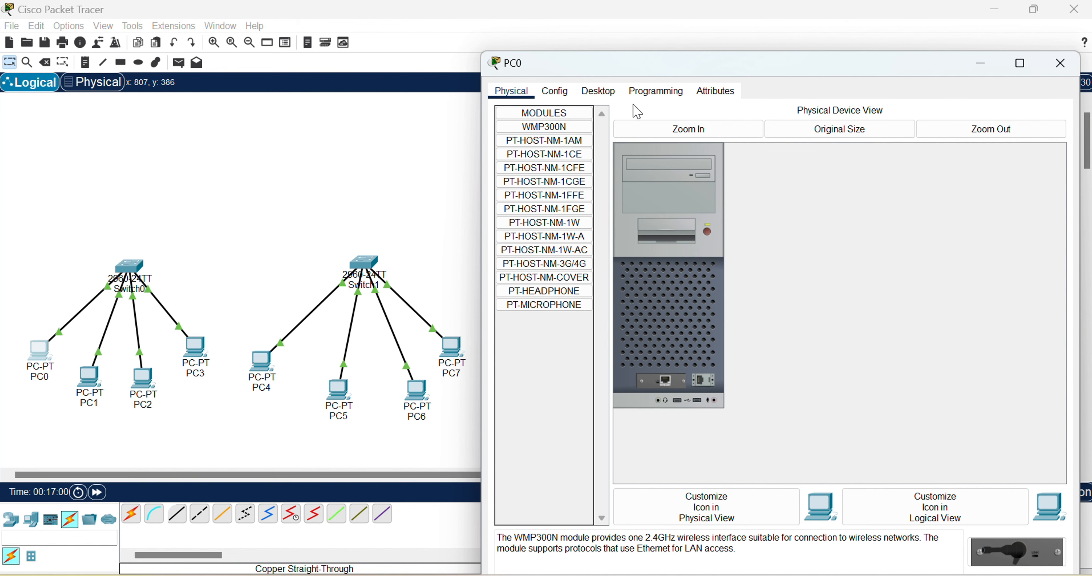
pyautogui.click(601, 96)
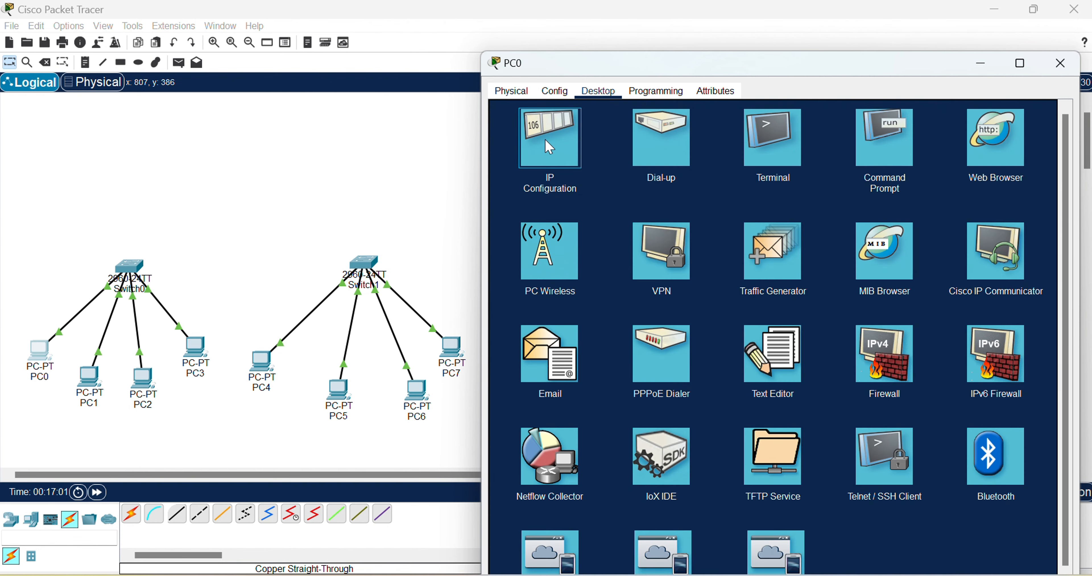
pyautogui.click(550, 147)
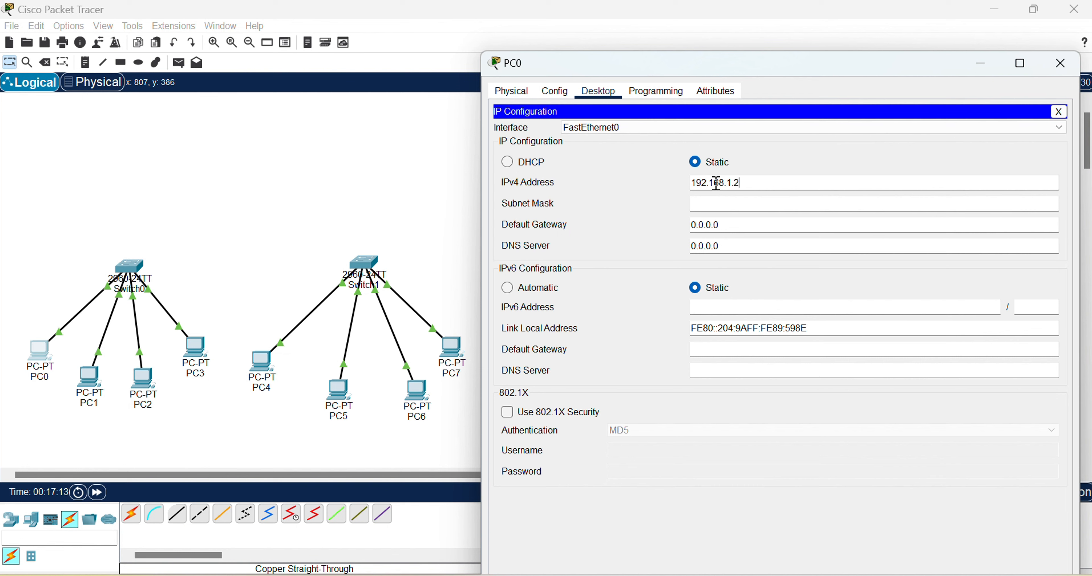
pyautogui.click(757, 204)
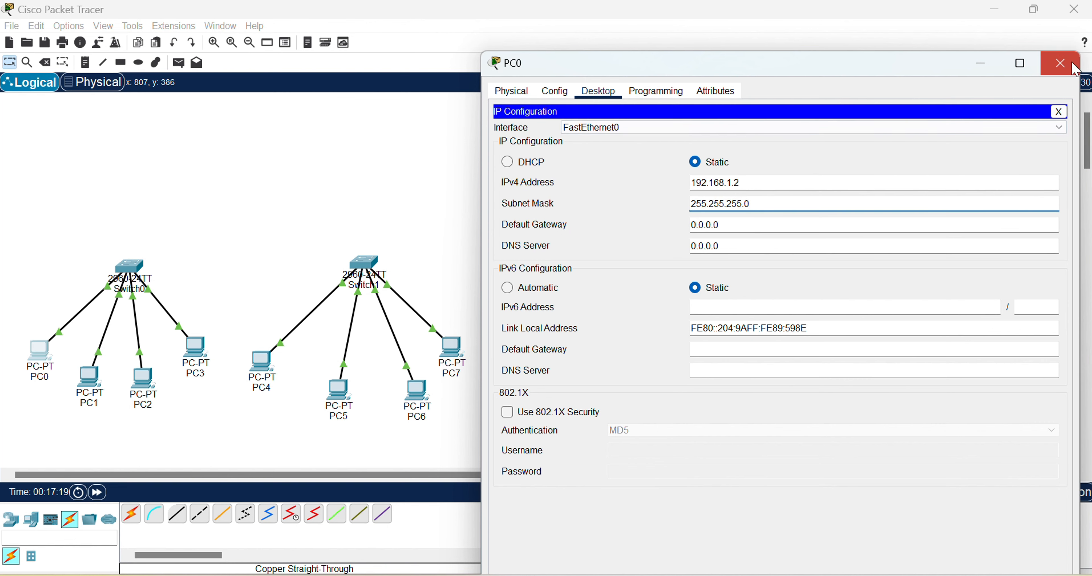
pyautogui.click(1062, 65)
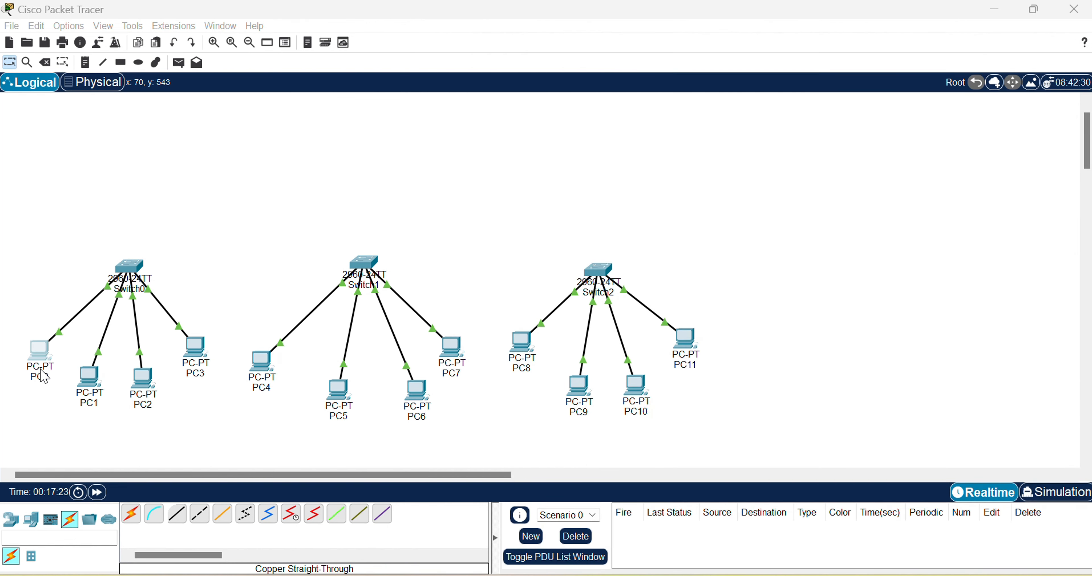
# Rename PC0's label in the workspace as 192.168.1.2
pyautogui.click(43, 377)
pyautogui.moveTo(73, 380); pyautogui.dragTo(32, 380)
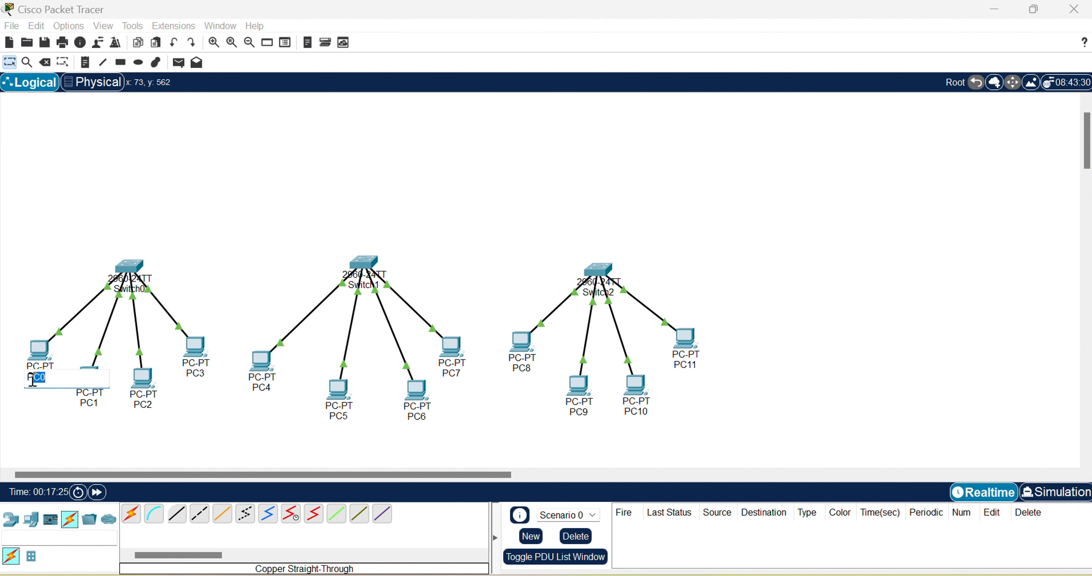
pyautogui.write('192.168.1.2')
pyautogui.click(85, 400)
# Give PC1 the static IPv4 address 192.168.1.3 with subnet mask 255.255.255.0
pyautogui.click(96, 378)
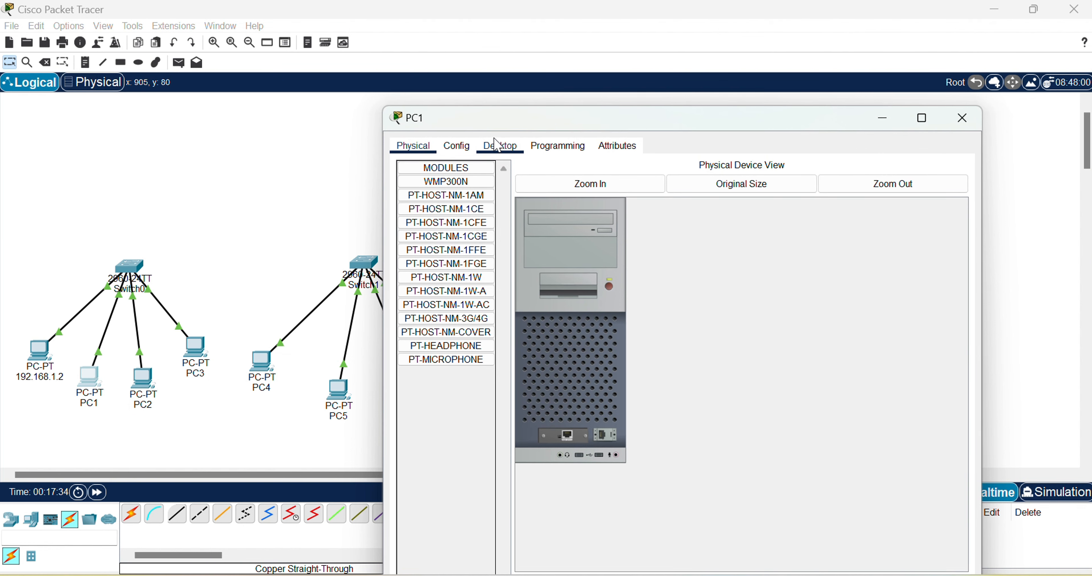
pyautogui.click(497, 144)
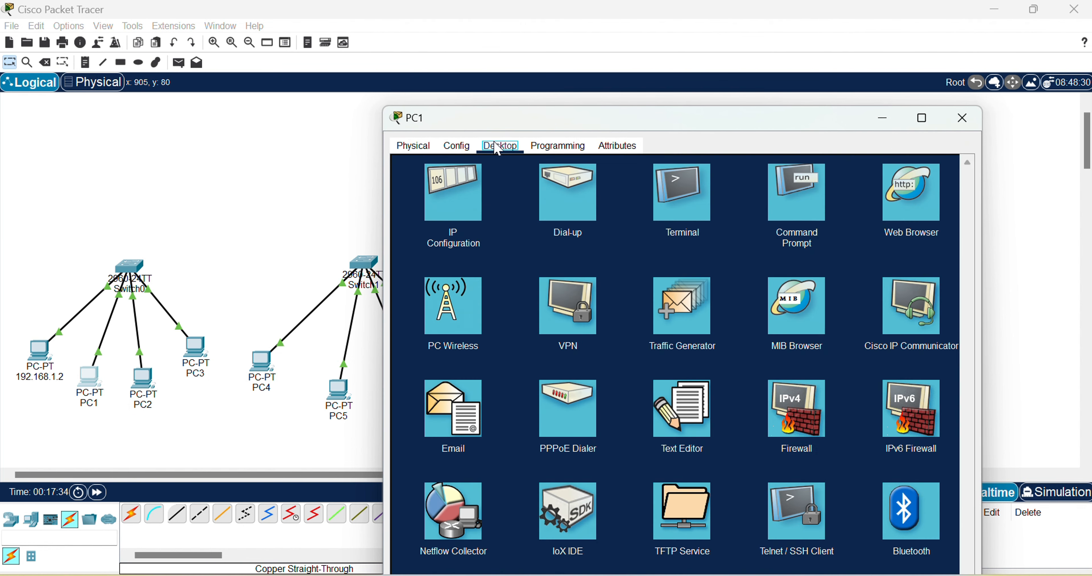
pyautogui.click(459, 212)
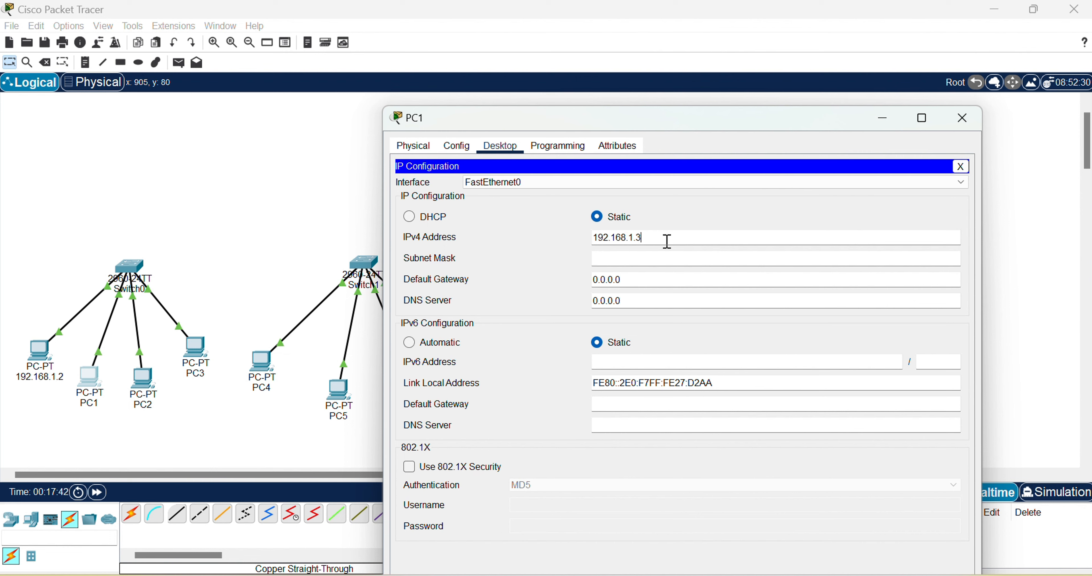
pyautogui.click(681, 259)
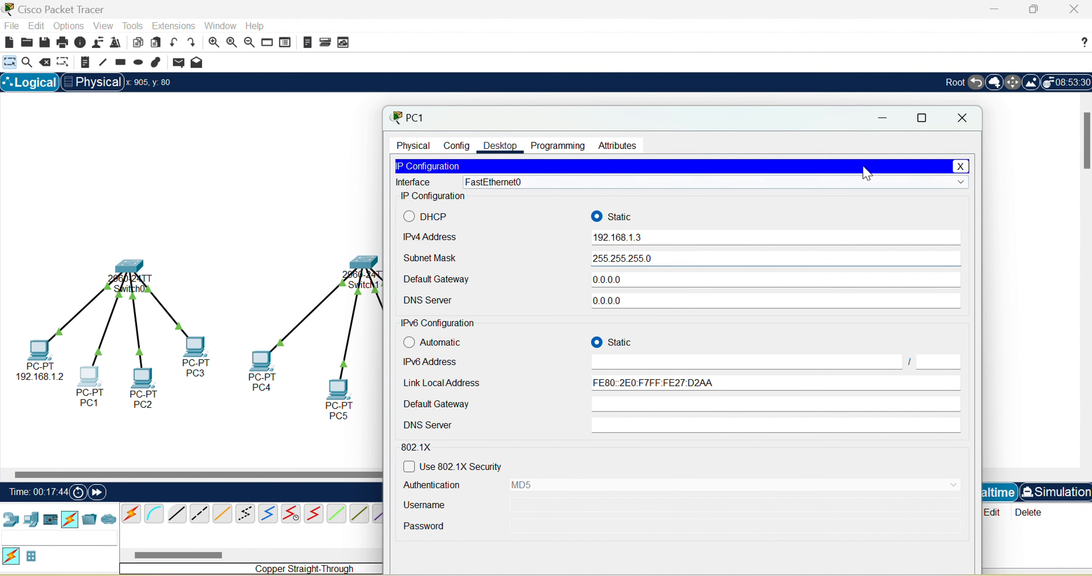
pyautogui.click(978, 119)
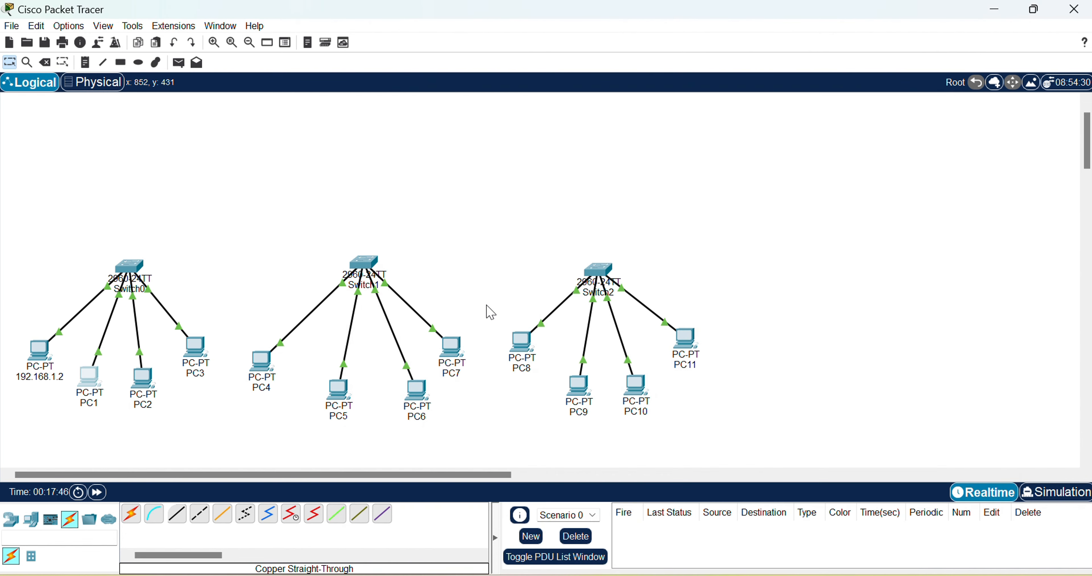
# Rename PC1's label in the workspace as 192.168.1.3 and copy that address for reuse
pyautogui.click(91, 394)
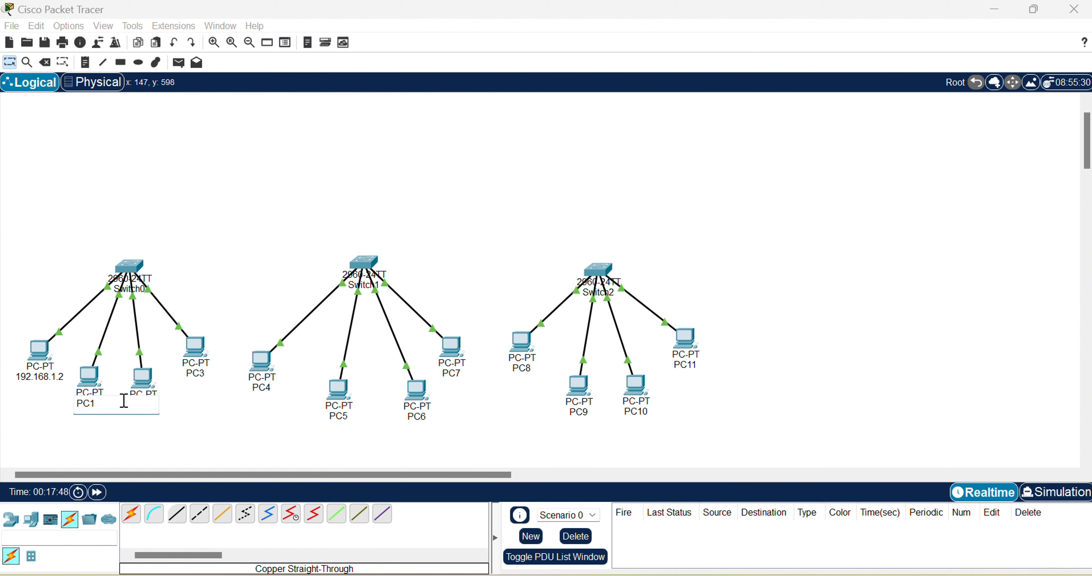
pyautogui.moveTo(128, 400); pyautogui.dragTo(30, 414)
pyautogui.write('192.168.1.3')
pyautogui.moveTo(138, 401); pyautogui.dragTo(71, 407)
pyautogui.hotkey('ctrl', 'c')
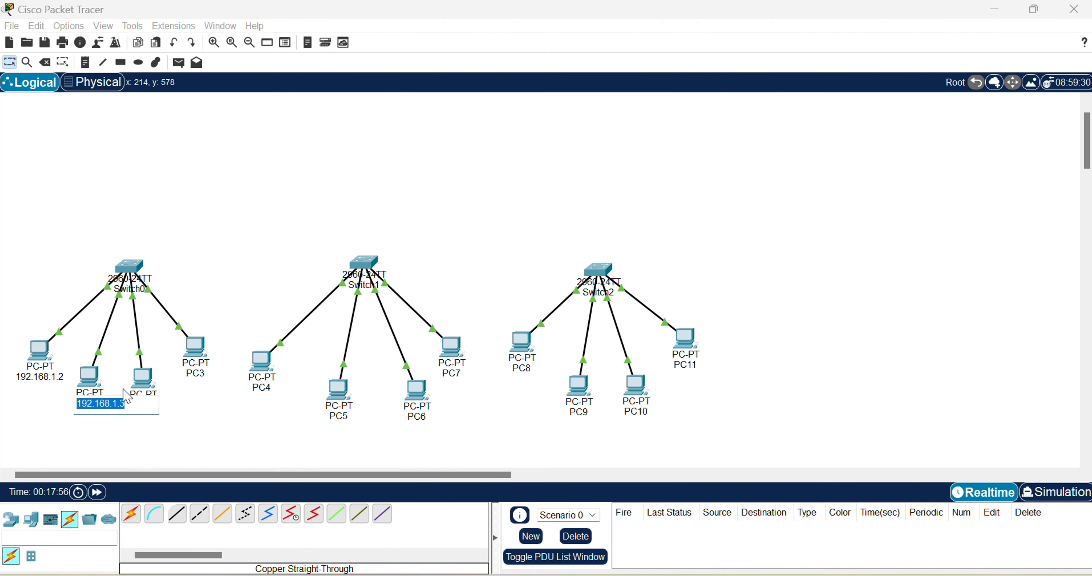
# Give PC2 the static IPv4 address 192.168.1.4 with subnet mask 255.255.255.0
pyautogui.click(143, 382)
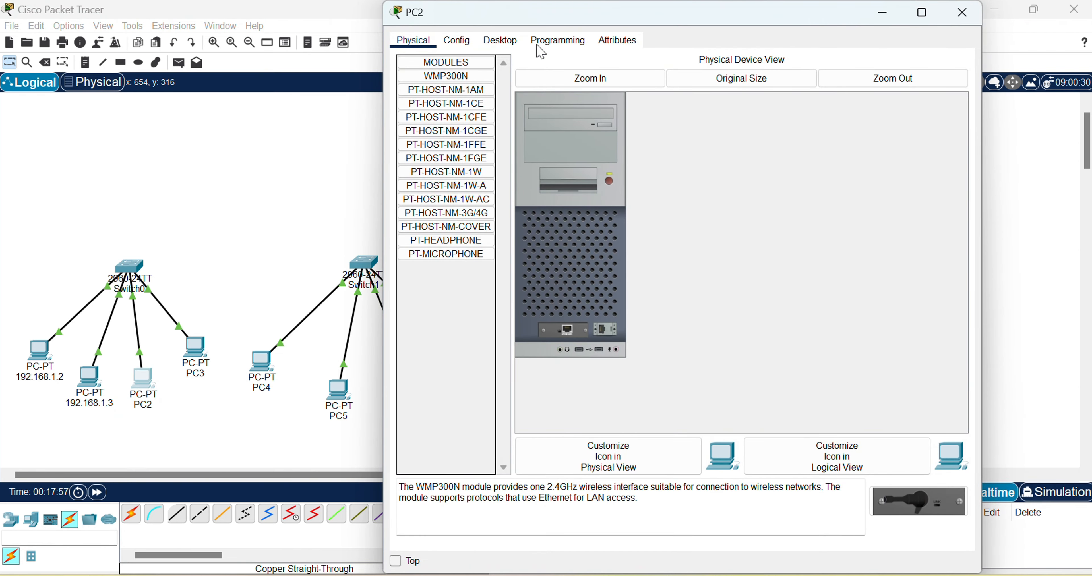
pyautogui.moveTo(709, 29); pyautogui.dragTo(805, 64)
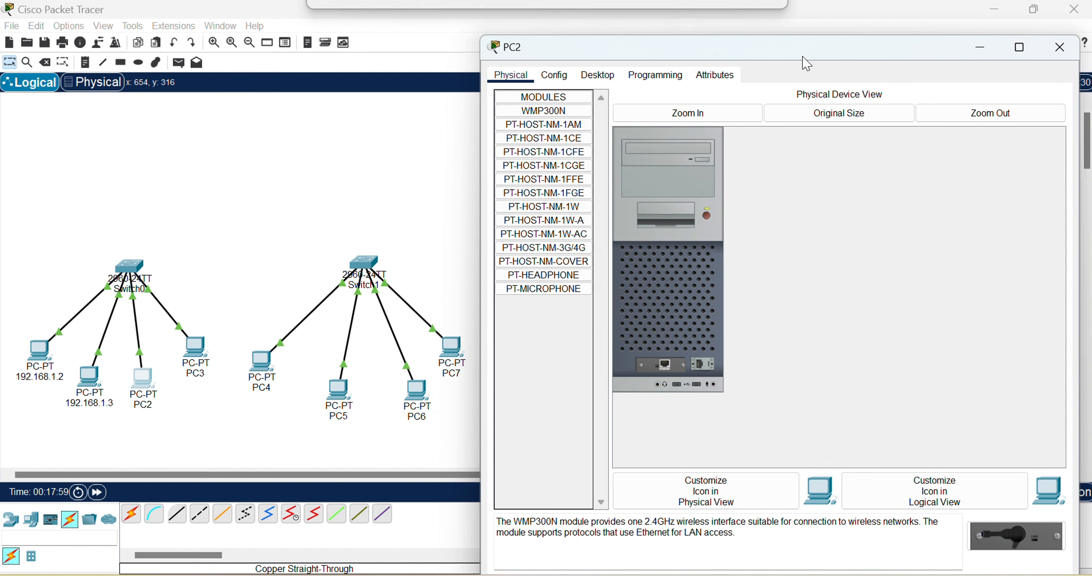
pyautogui.click(608, 76)
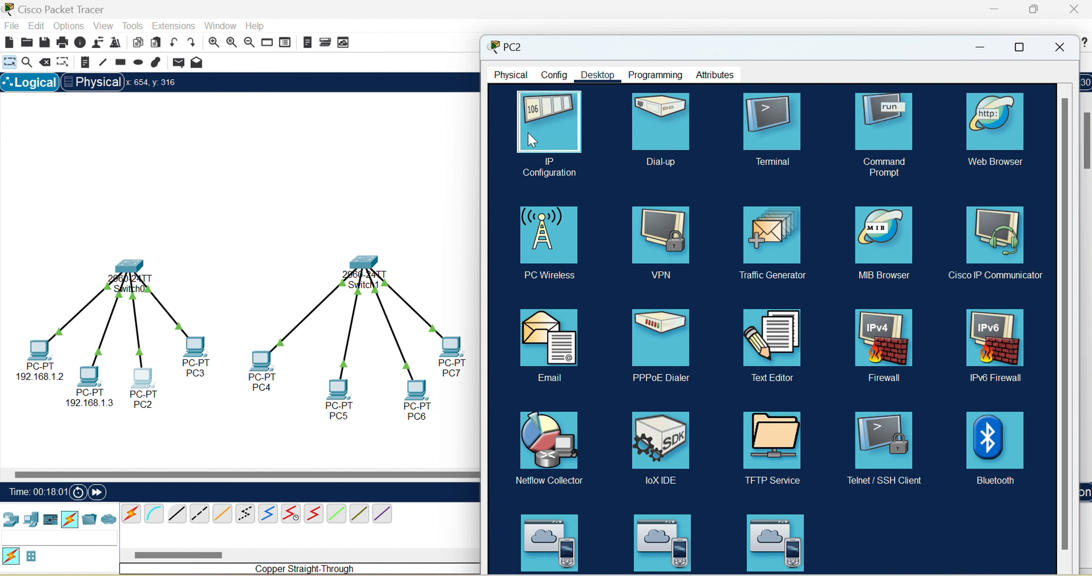
pyautogui.click(549, 127)
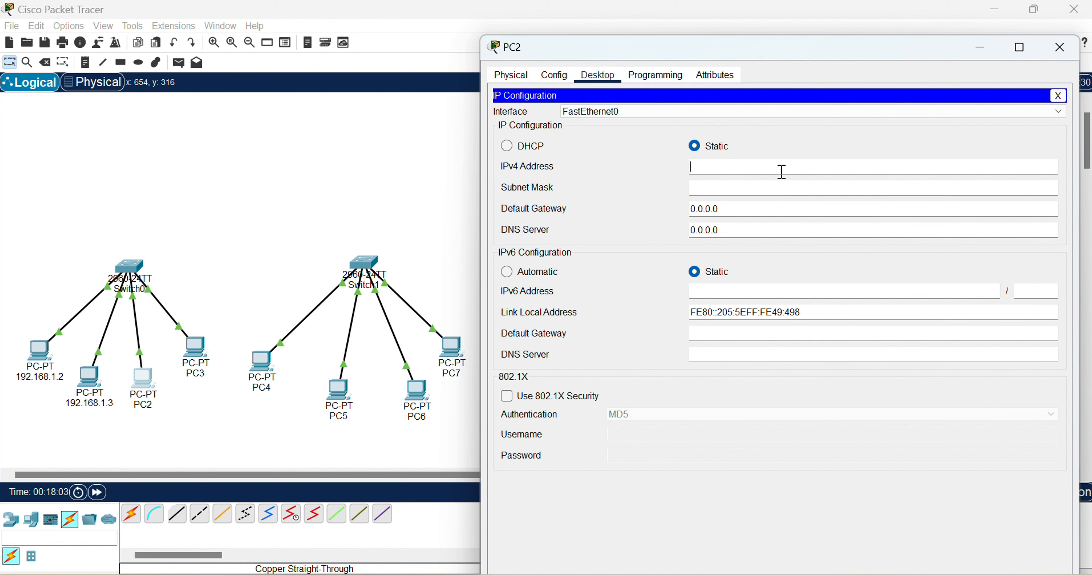
pyautogui.write('192.168.1.3')
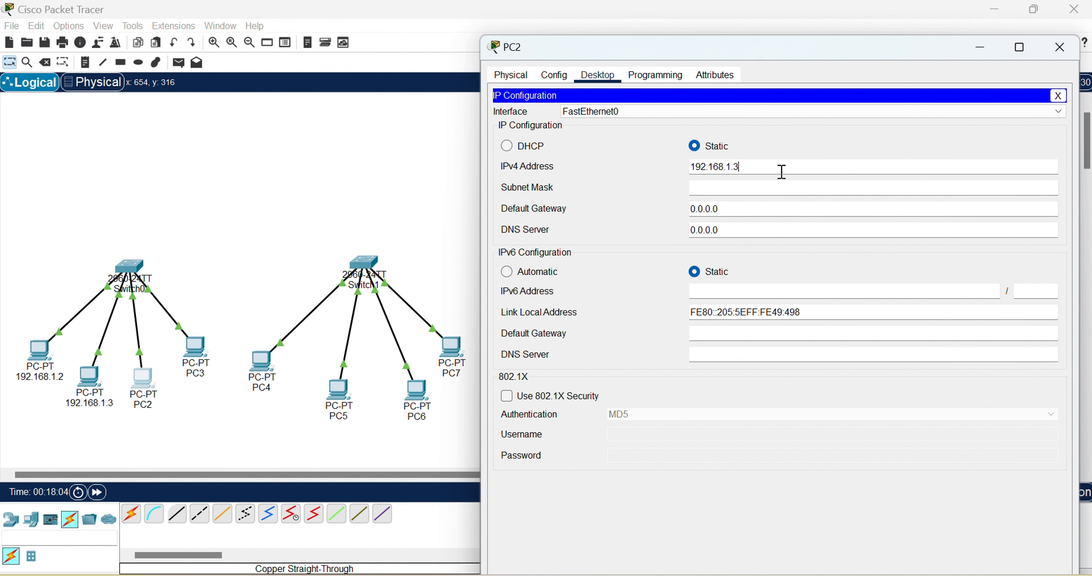
pyautogui.press('BackSpace')
pyautogui.write('4')
pyautogui.click(760, 189)
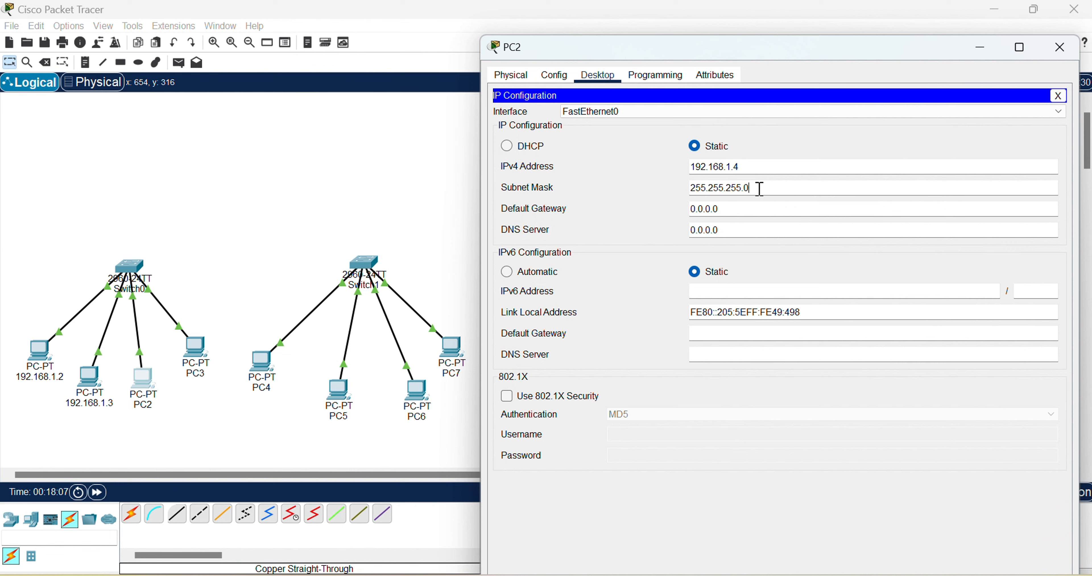
pyautogui.click(1070, 53)
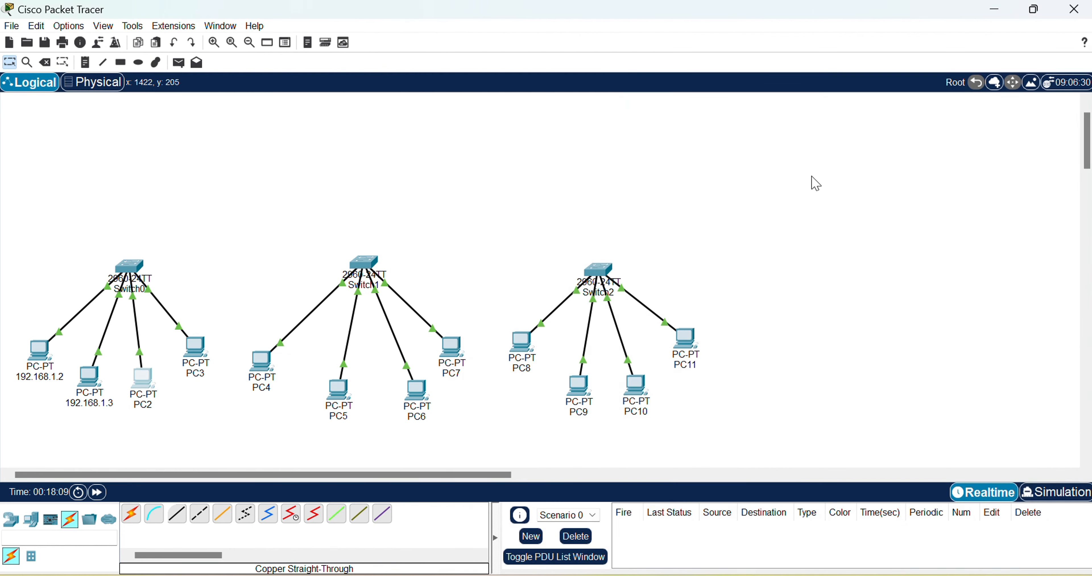
# Rename PC2's label in the workspace as 192.168.1.4
pyautogui.click(149, 408)
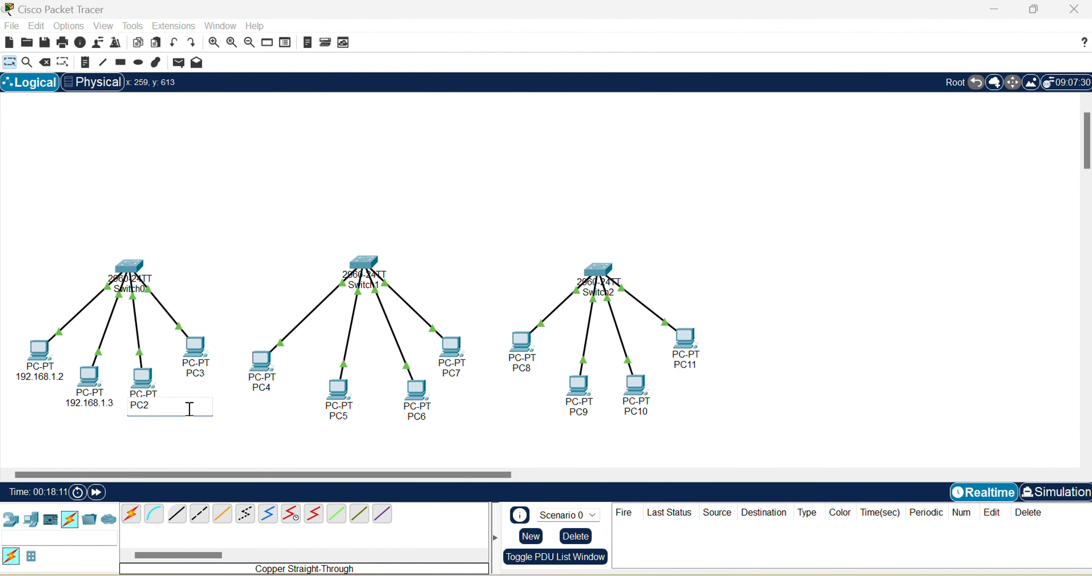
pyautogui.moveTo(188, 409); pyautogui.dragTo(128, 412)
pyautogui.hotkey('ctrl', 'v')
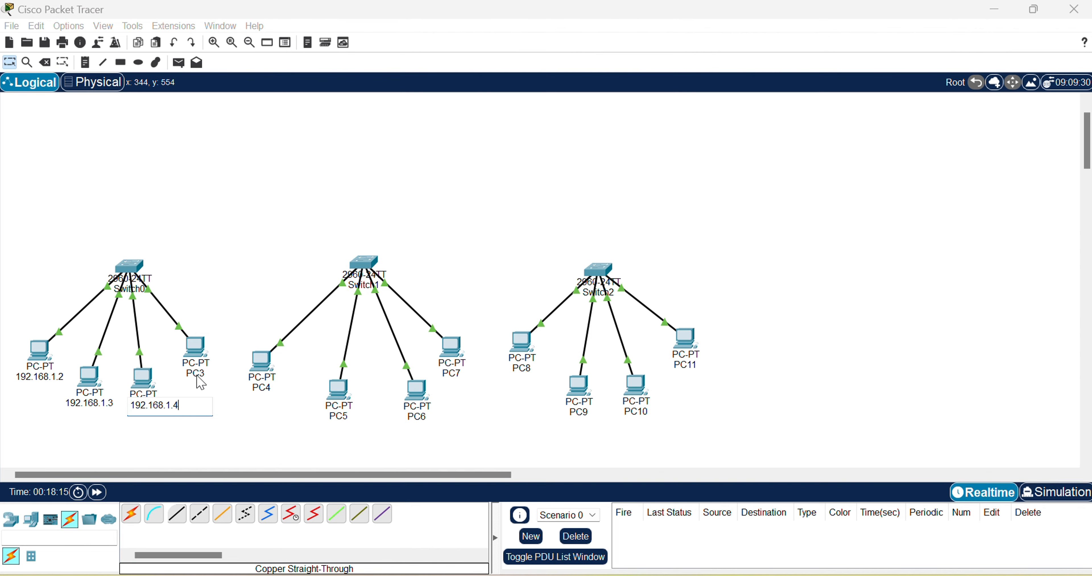
# Give PC3 the static IPv4 address 192.168.1.5 with subnet mask 255.255.255.0
pyautogui.click(199, 358)
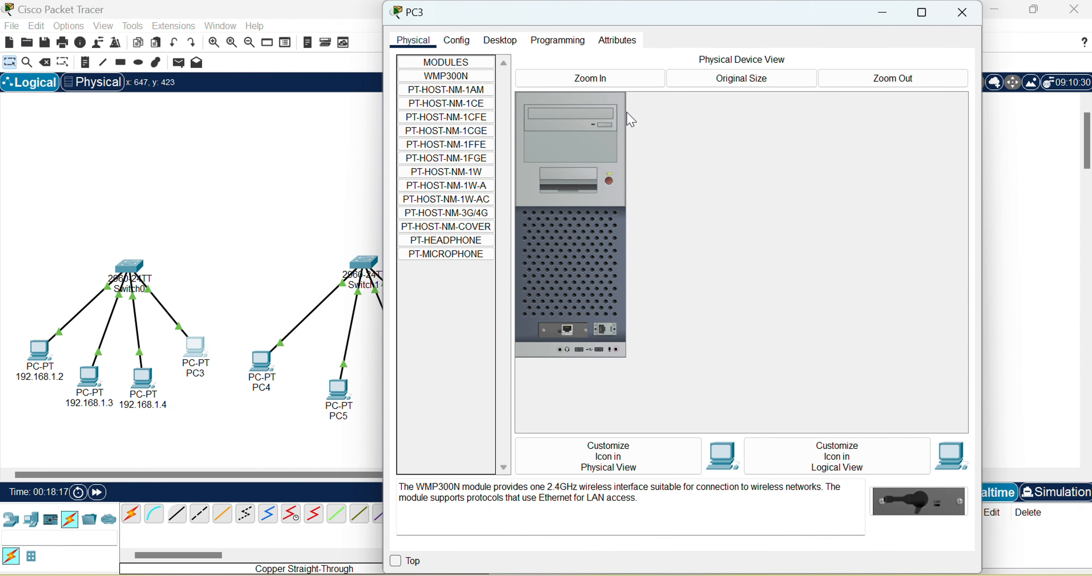
pyautogui.moveTo(736, 25); pyautogui.dragTo(783, 58)
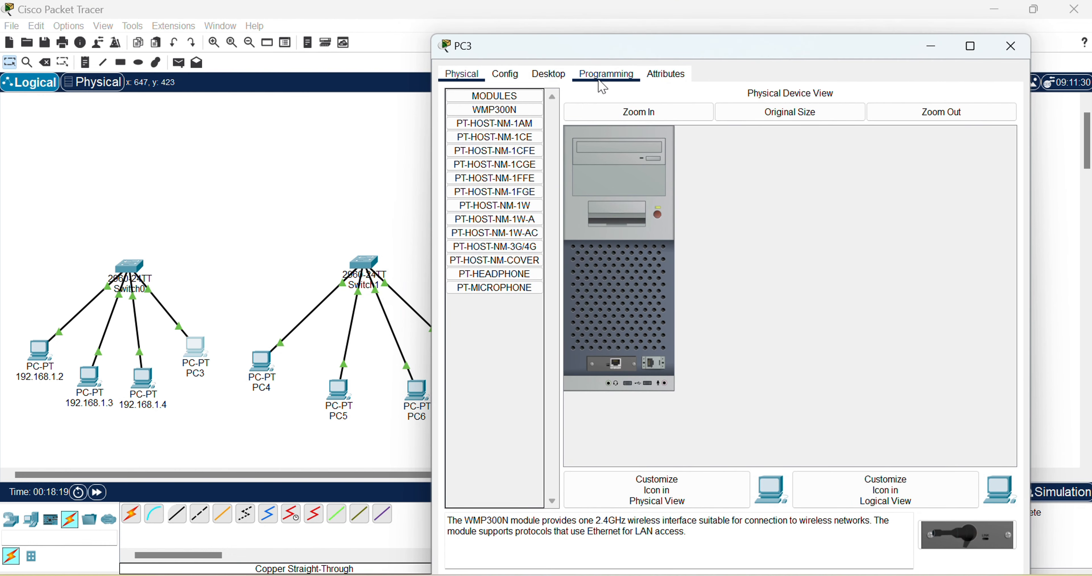
pyautogui.click(549, 73)
pyautogui.click(490, 121)
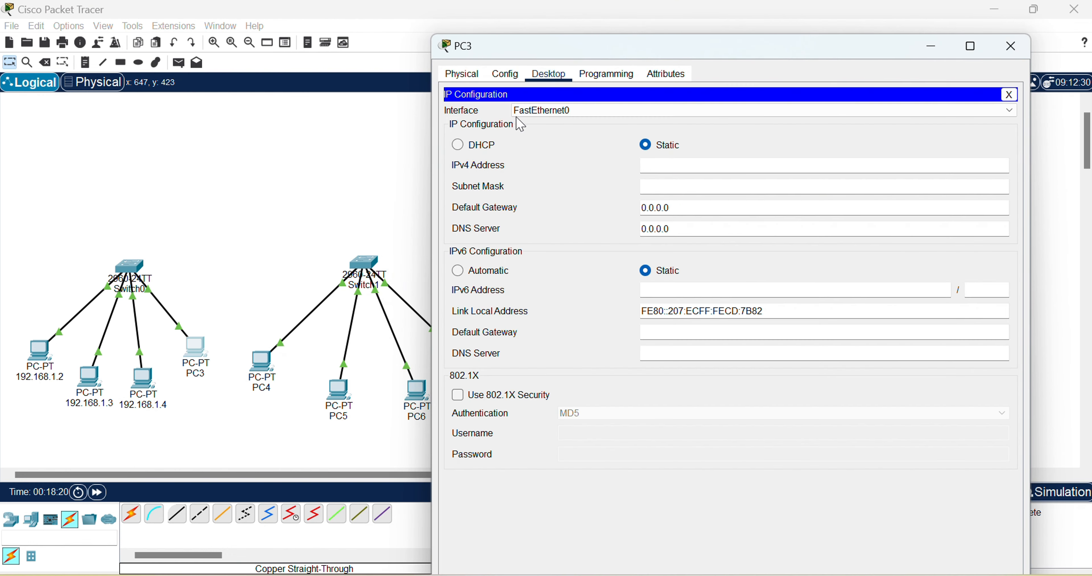
pyautogui.click(675, 165)
pyautogui.write('192.168.1.3')
pyautogui.click(665, 186)
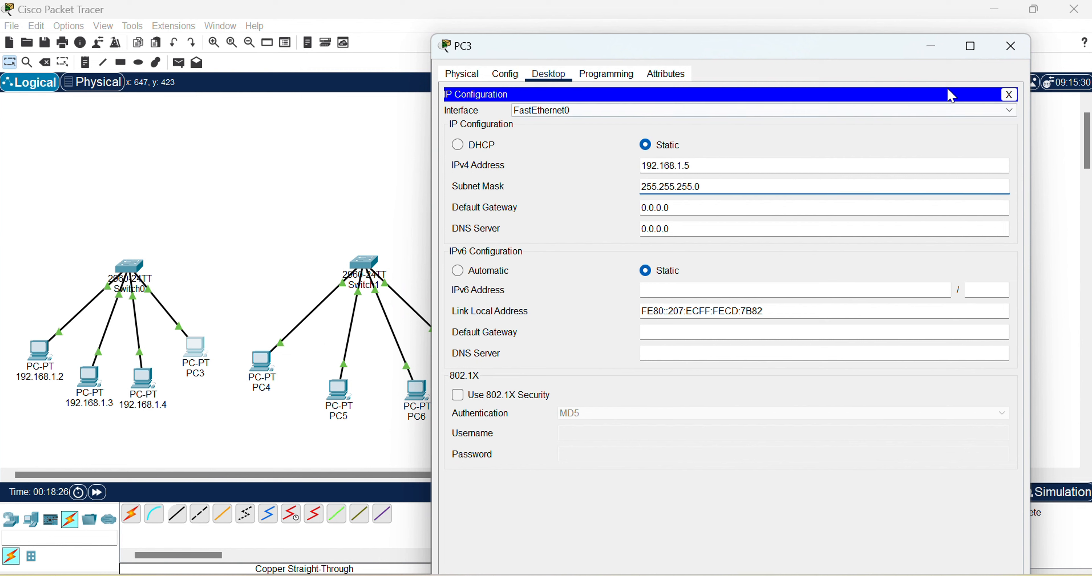
pyautogui.click(1011, 51)
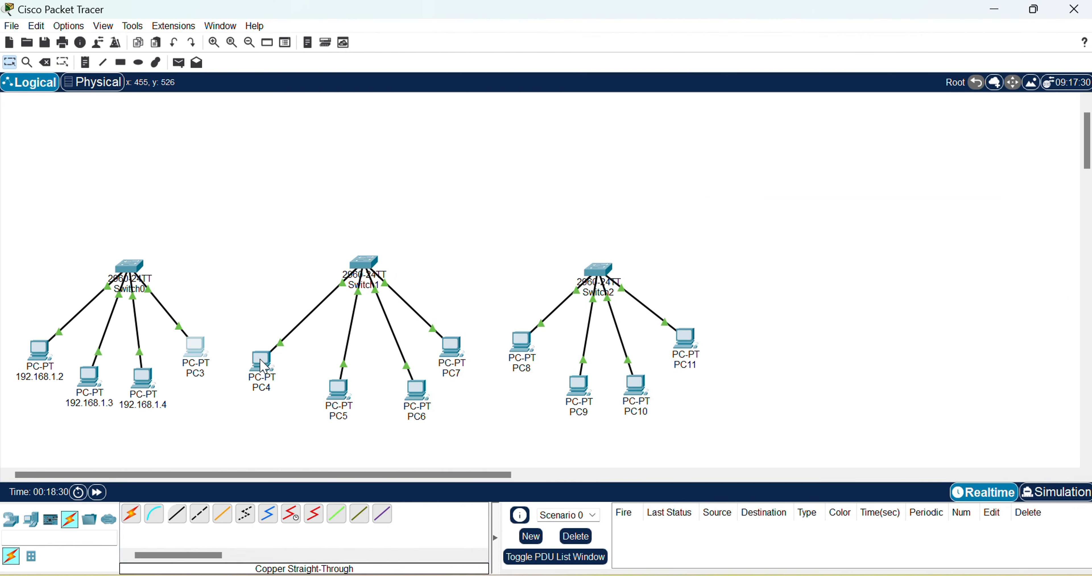
# Rename PC3's label in the workspace as 192.168.1.5
pyautogui.moveTo(264, 367)
pyautogui.click(195, 375)
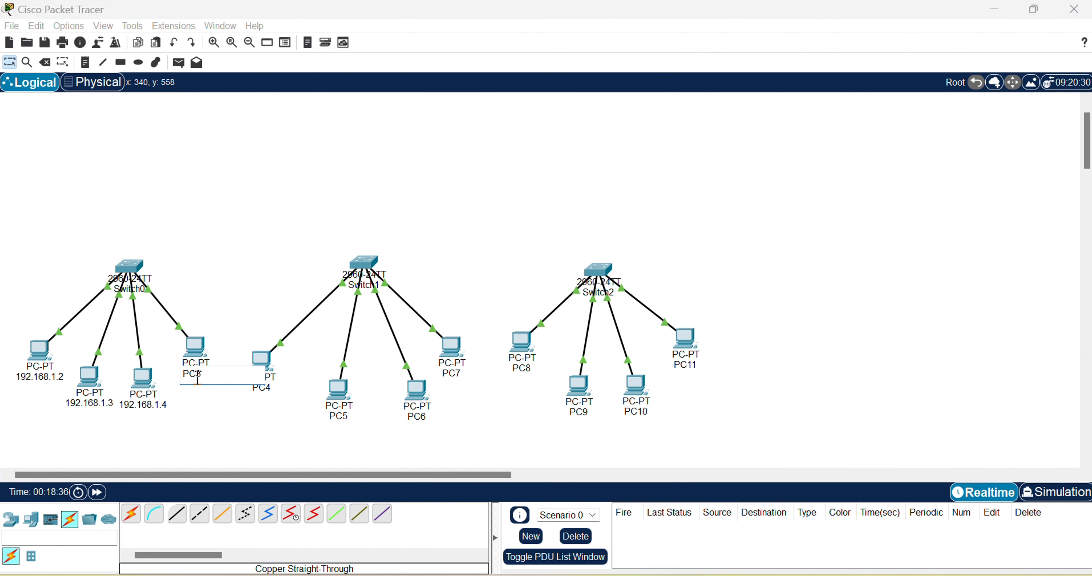
pyautogui.moveTo(211, 375); pyautogui.dragTo(157, 375)
pyautogui.hotkey('ctrl', 'v')
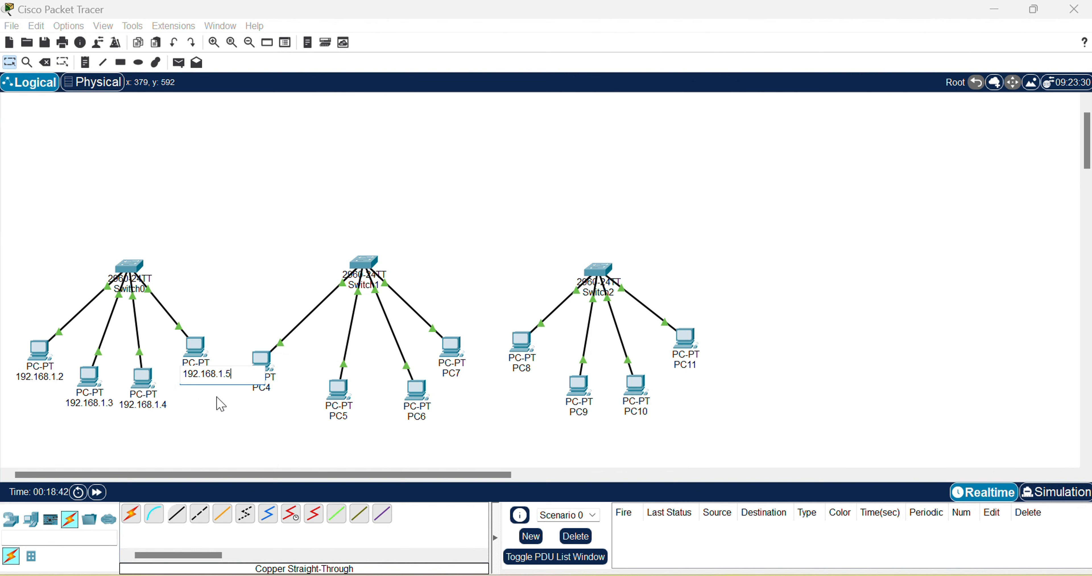
pyautogui.click(223, 405)
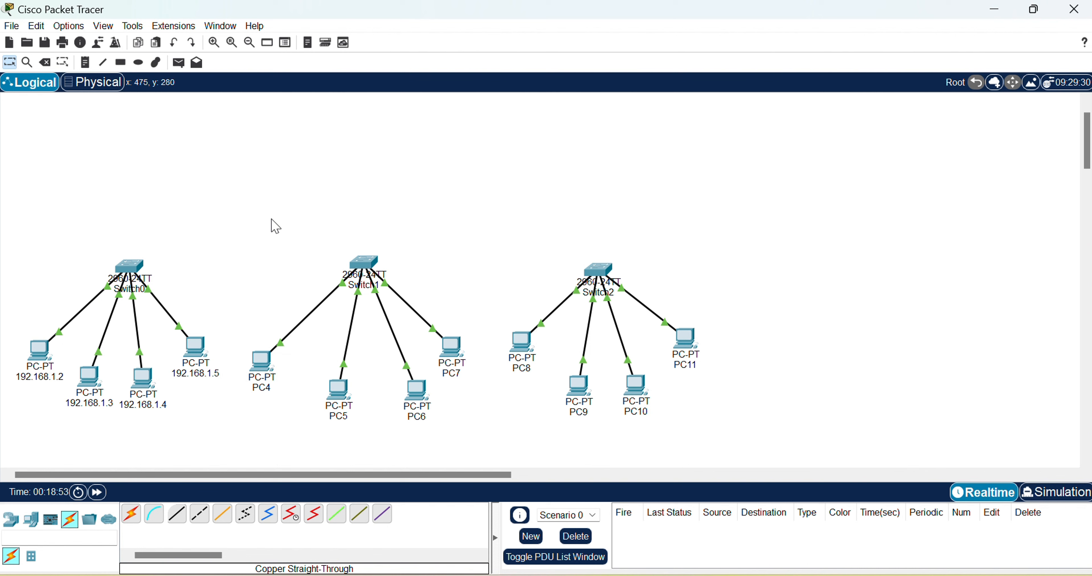
# Switch to the PartA_Exp3[1] document in Word and check the PC addresses and router links in its topology diagram
pyautogui.scroll(4, 273, 216)
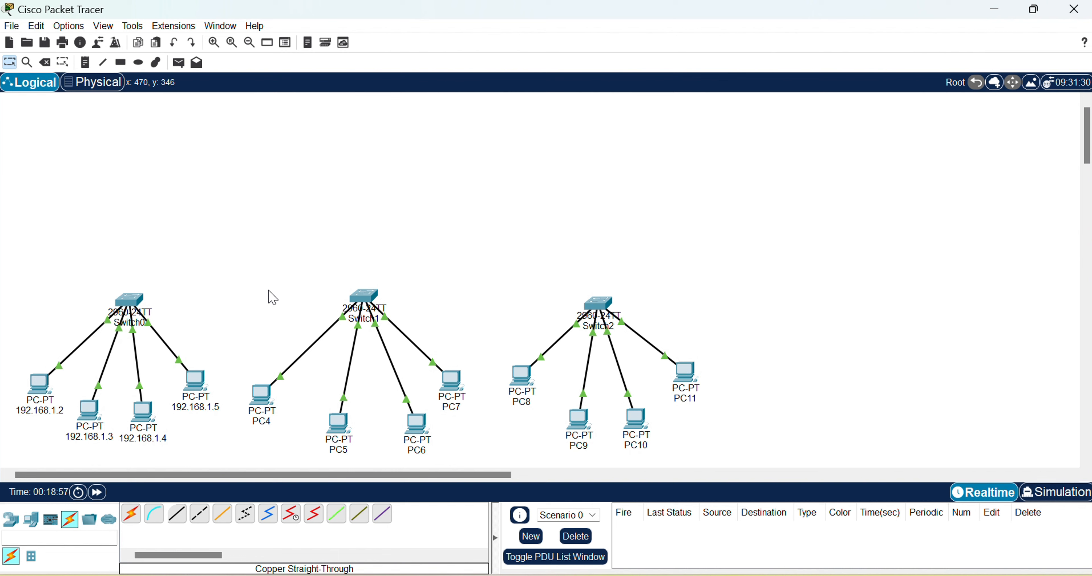
pyautogui.scroll(-2, 272, 298)
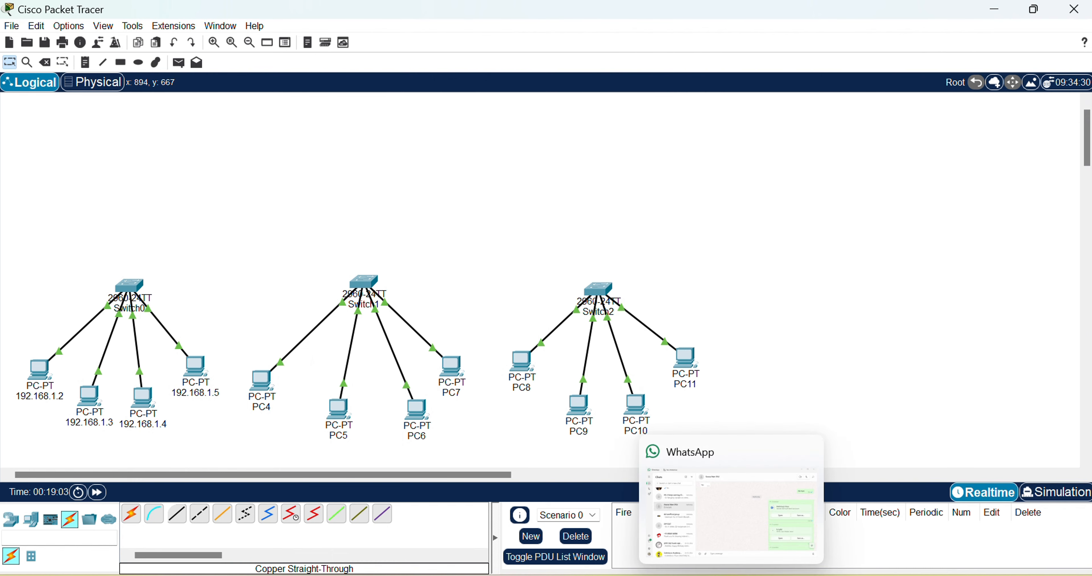
pyautogui.click(769, 575)
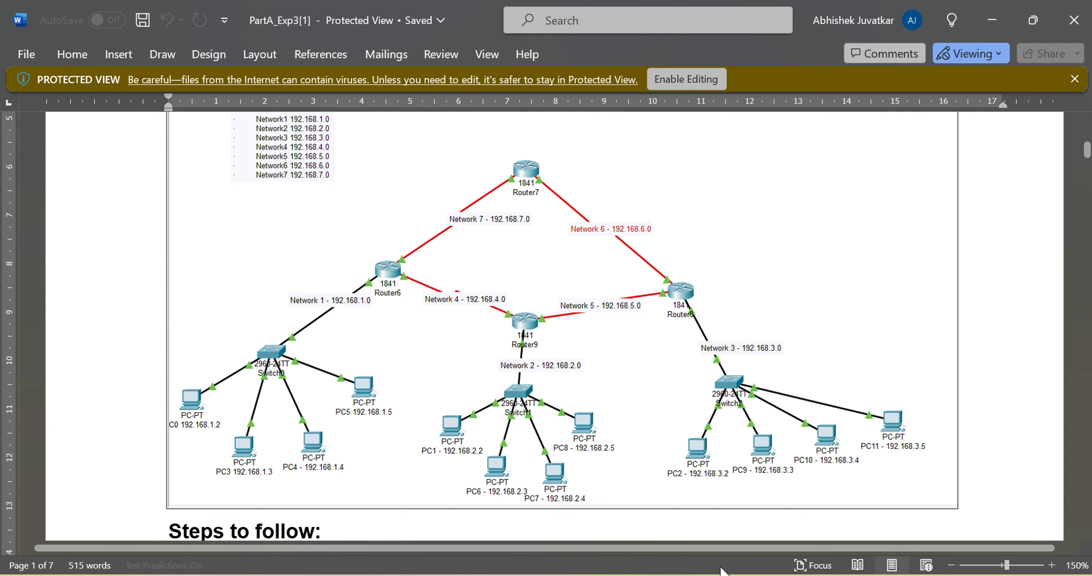
# Switch back to Packet Tracer and place three 1841 routers following the document's diagram, one above Switch0 and two above Switch1
pyautogui.hotkey('alt', 'Tab')
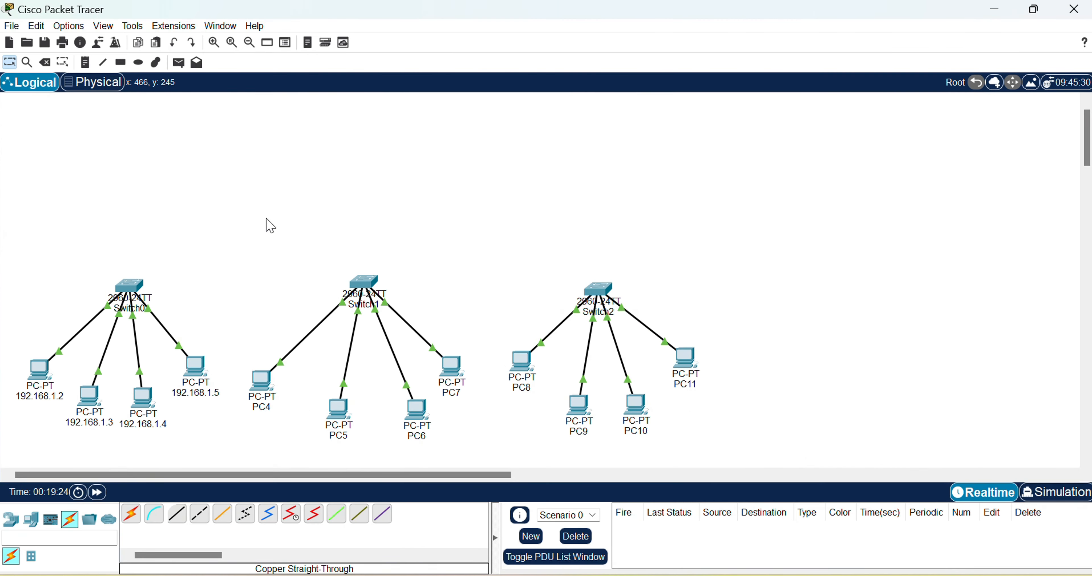
pyautogui.click(12, 529)
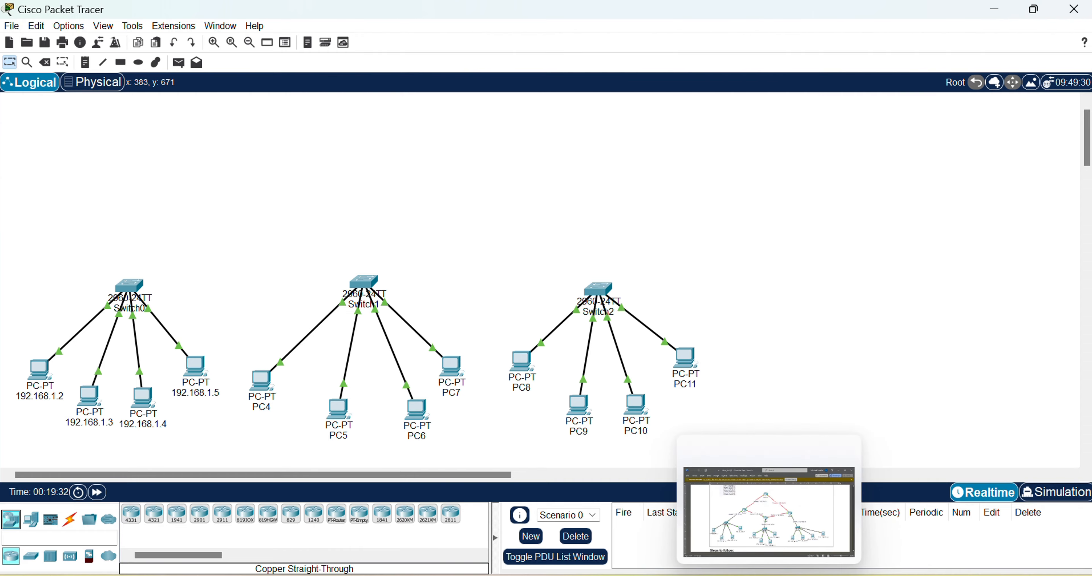
pyautogui.click(770, 575)
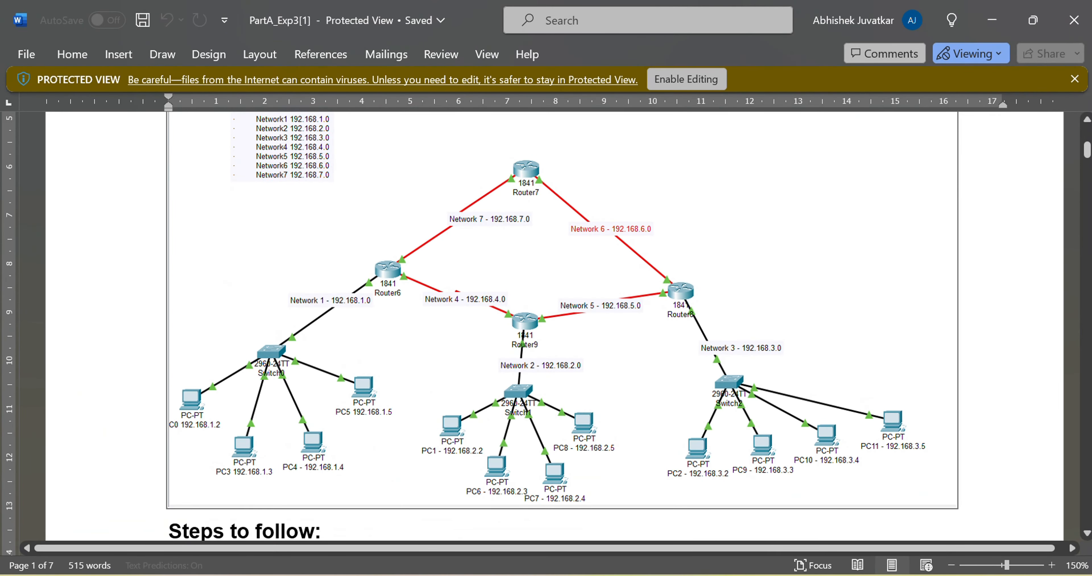
pyautogui.click(770, 575)
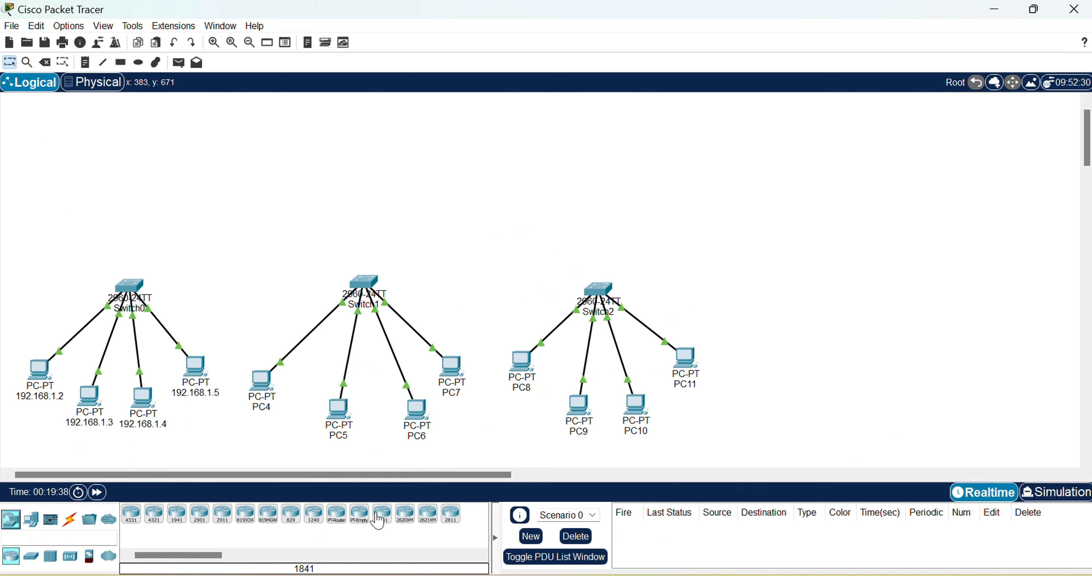
pyautogui.click(378, 522)
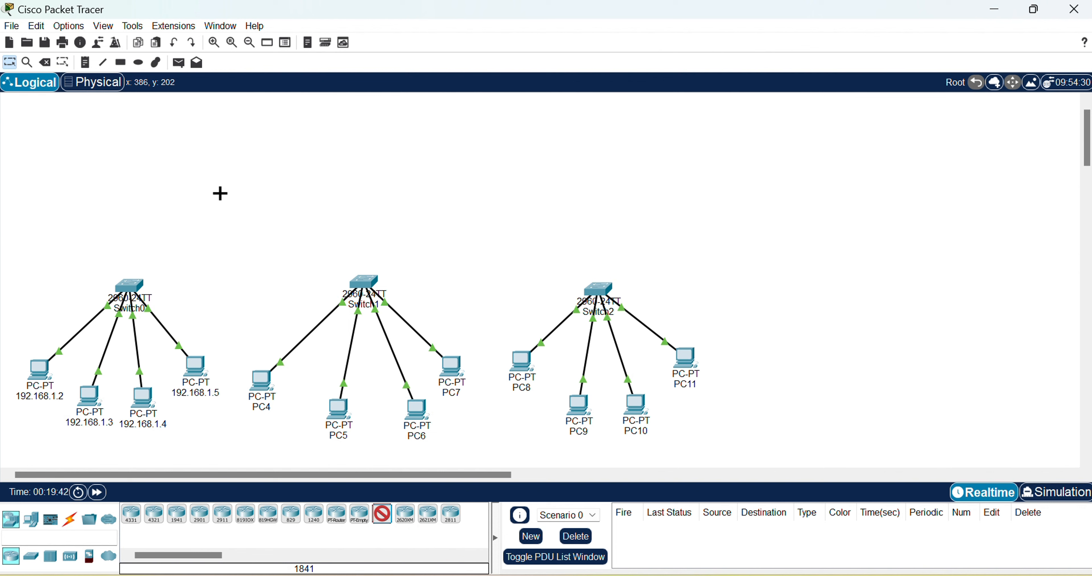
pyautogui.click(222, 195)
pyautogui.click(397, 203)
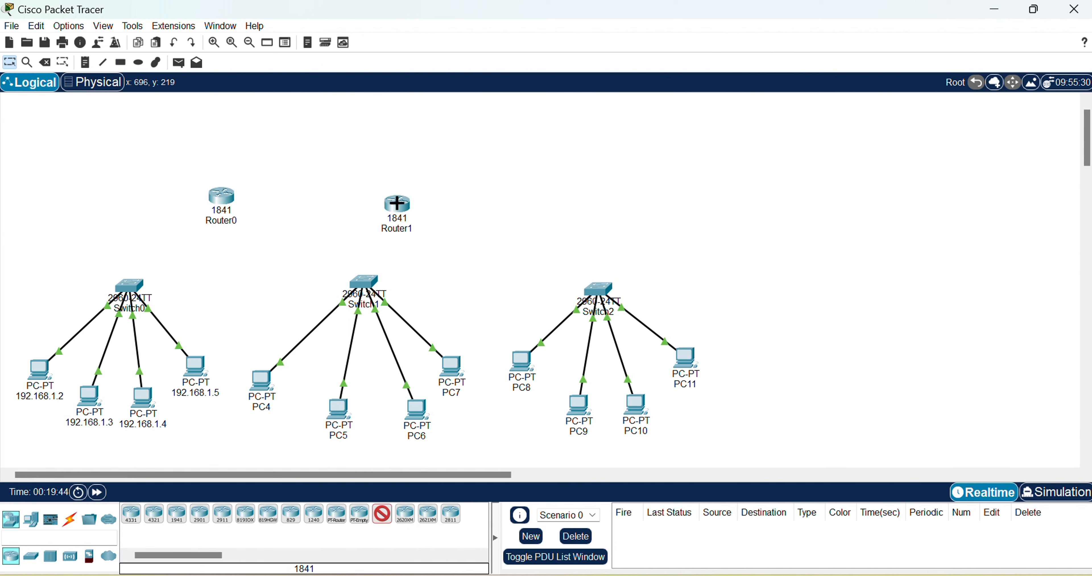
pyautogui.click(397, 202)
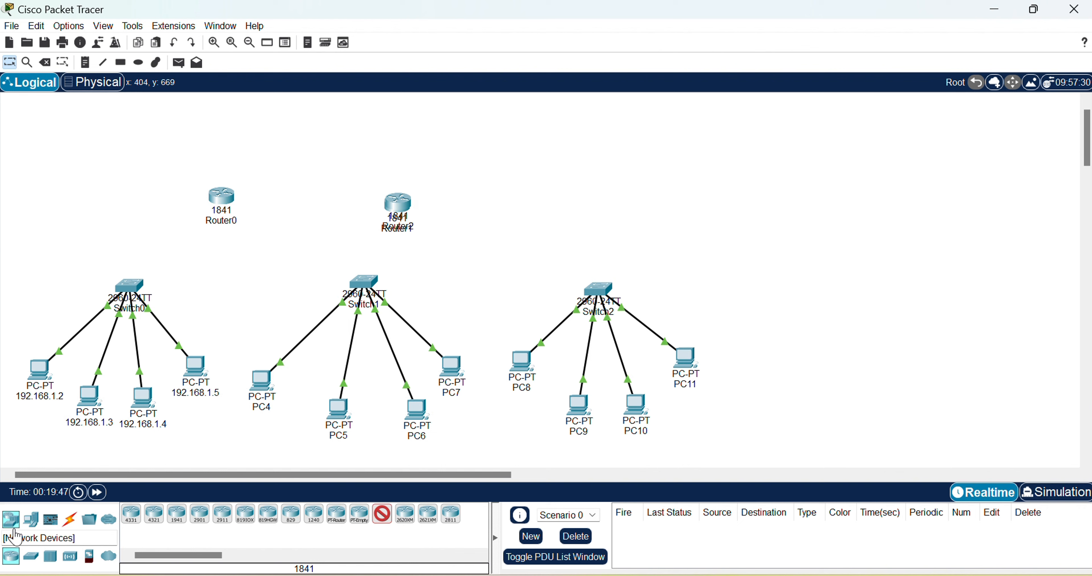
# Move Router2 away from Router1 to a spot above Switch2
pyautogui.click(6, 66)
pyautogui.moveTo(397, 204); pyautogui.dragTo(587, 222)
pyautogui.click(586, 222)
pyautogui.click(973, 21)
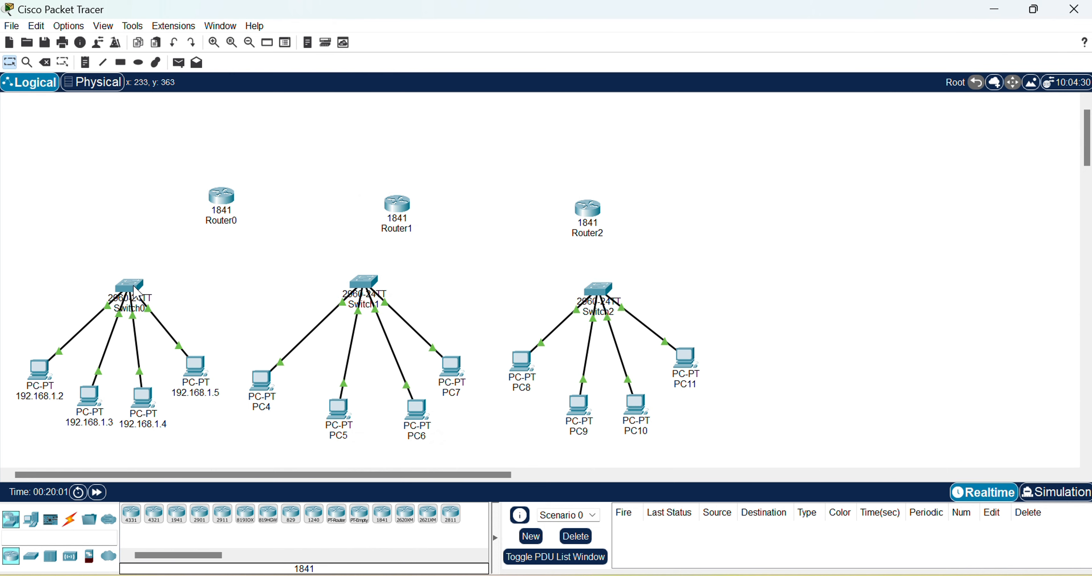
# Try to install a WIC-2T module in Router0's slot 0 while the router is powered on
pyautogui.click(229, 203)
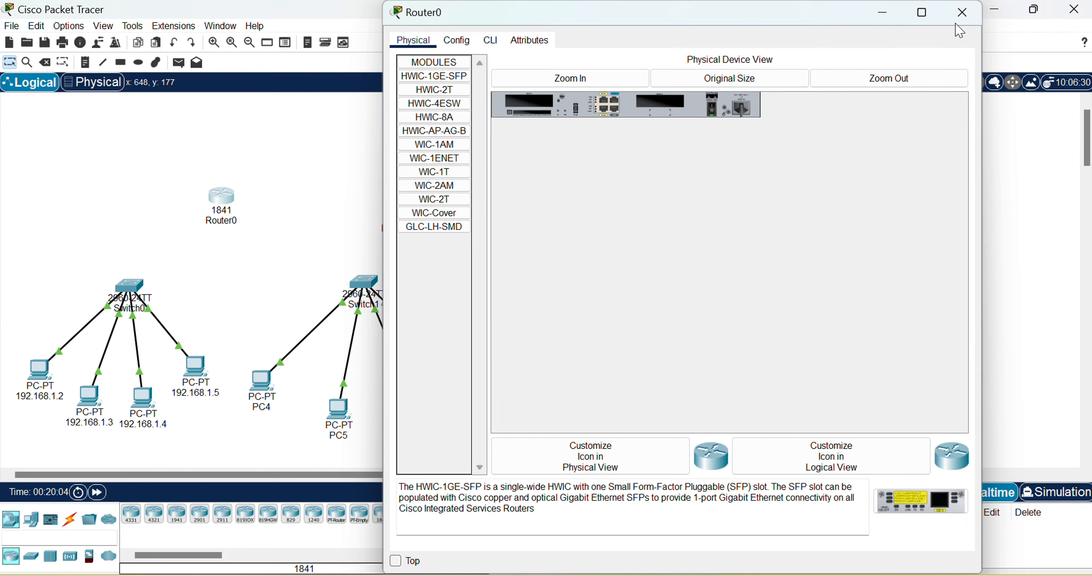
pyautogui.click(962, 13)
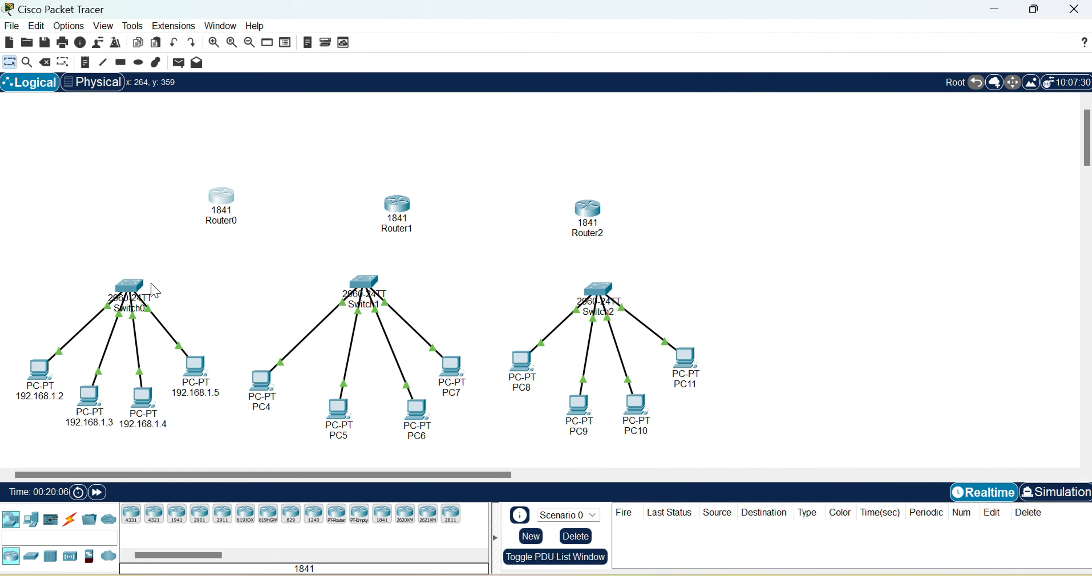
pyautogui.click(222, 205)
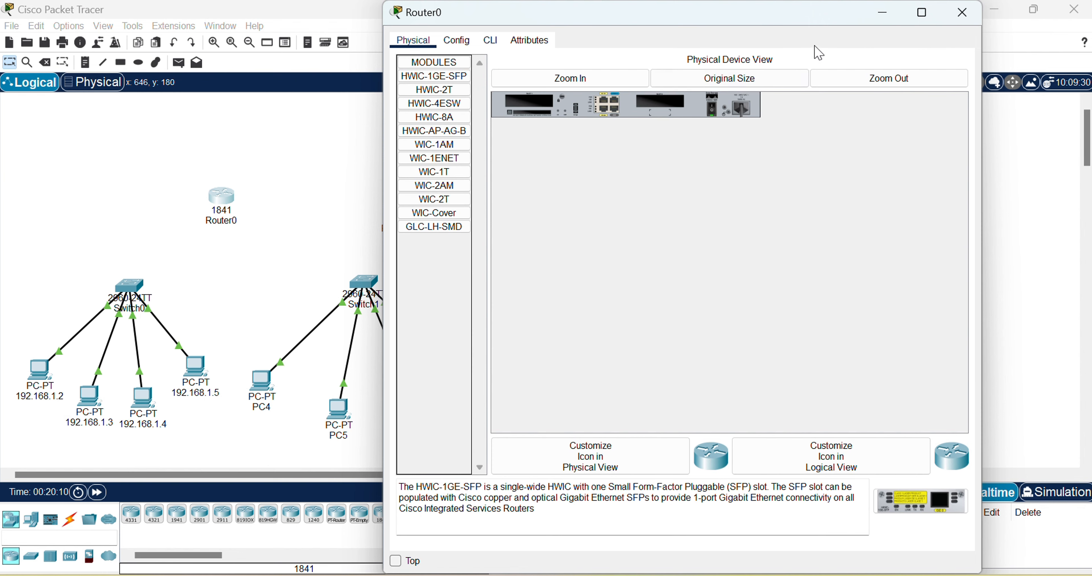
pyautogui.moveTo(799, 17); pyautogui.dragTo(808, 53)
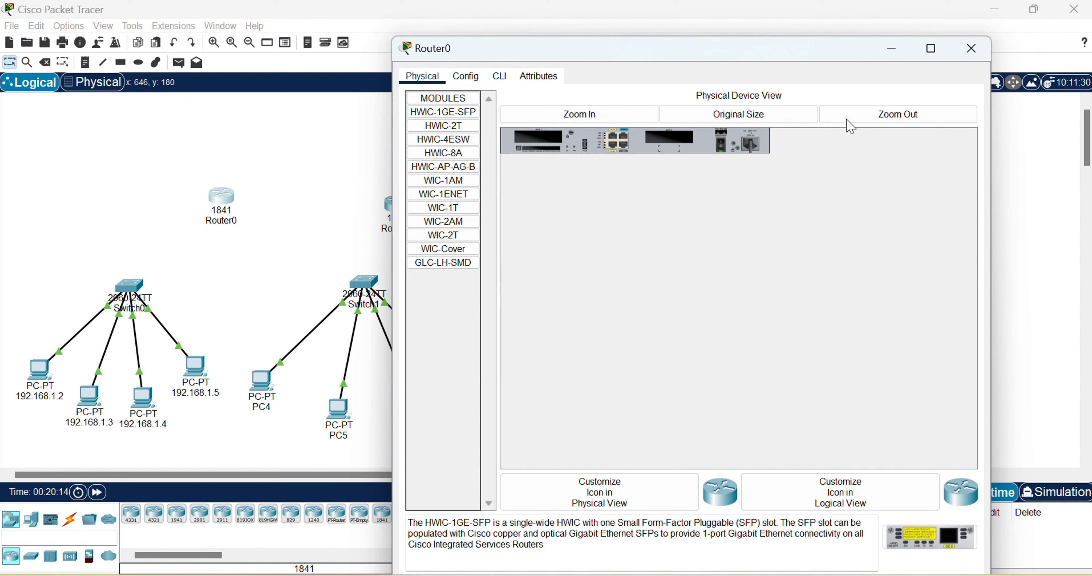
pyautogui.moveTo(811, 53); pyautogui.dragTo(815, 53)
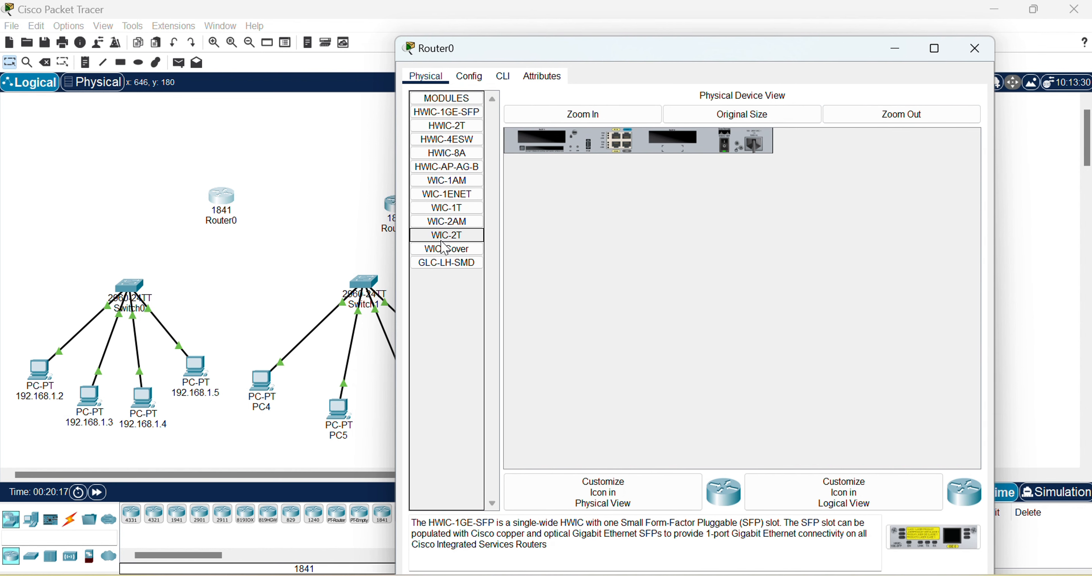
pyautogui.click(469, 238)
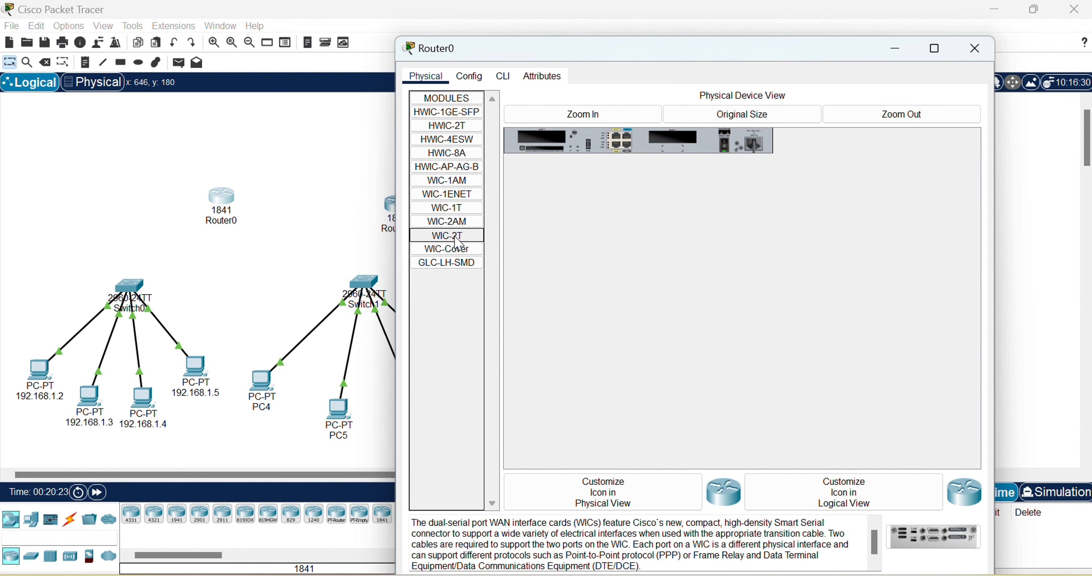
pyautogui.moveTo(458, 244); pyautogui.dragTo(678, 145)
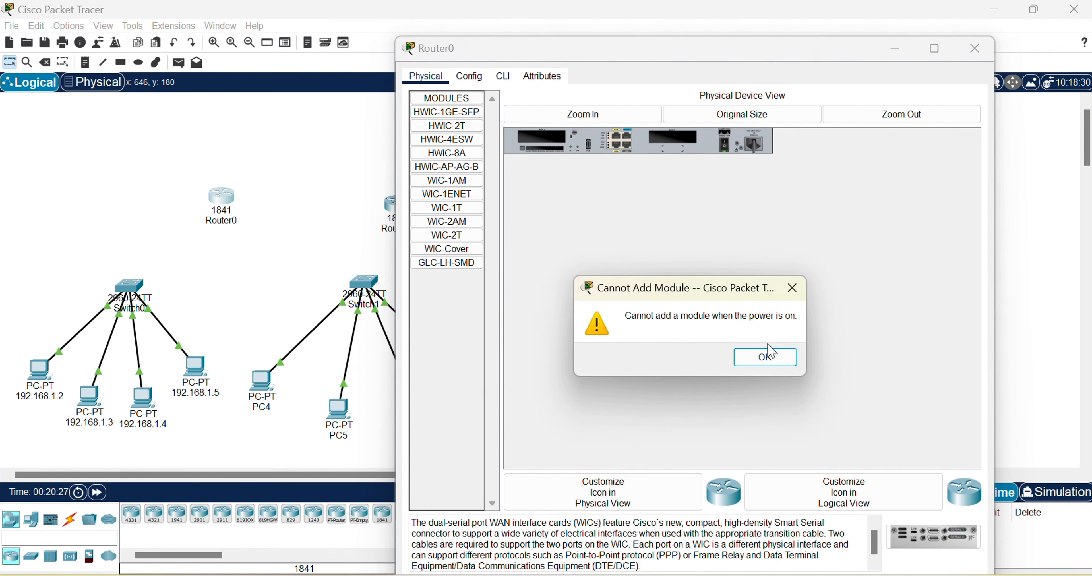
pyautogui.click(767, 359)
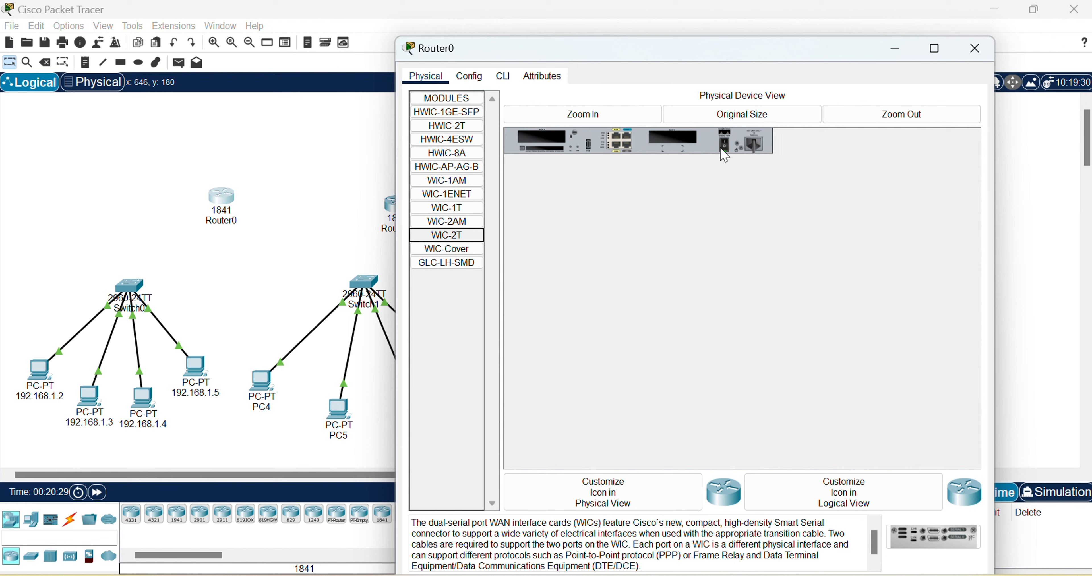
# Power off Router0, install a WIC-2T module in its slot 0, and power it back on
pyautogui.click(893, 115)
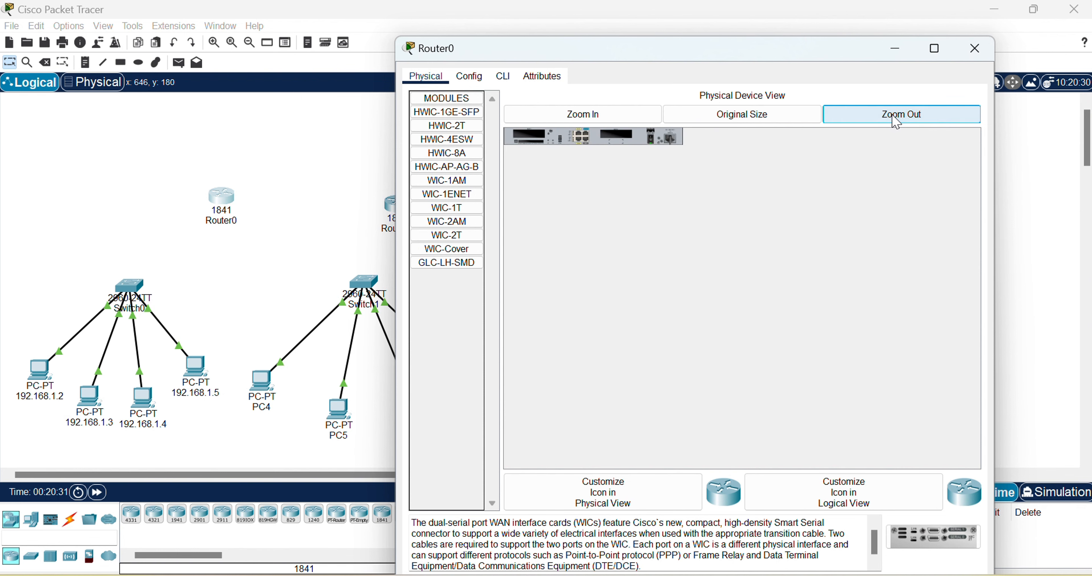
pyautogui.click(607, 119)
pyautogui.click(608, 120)
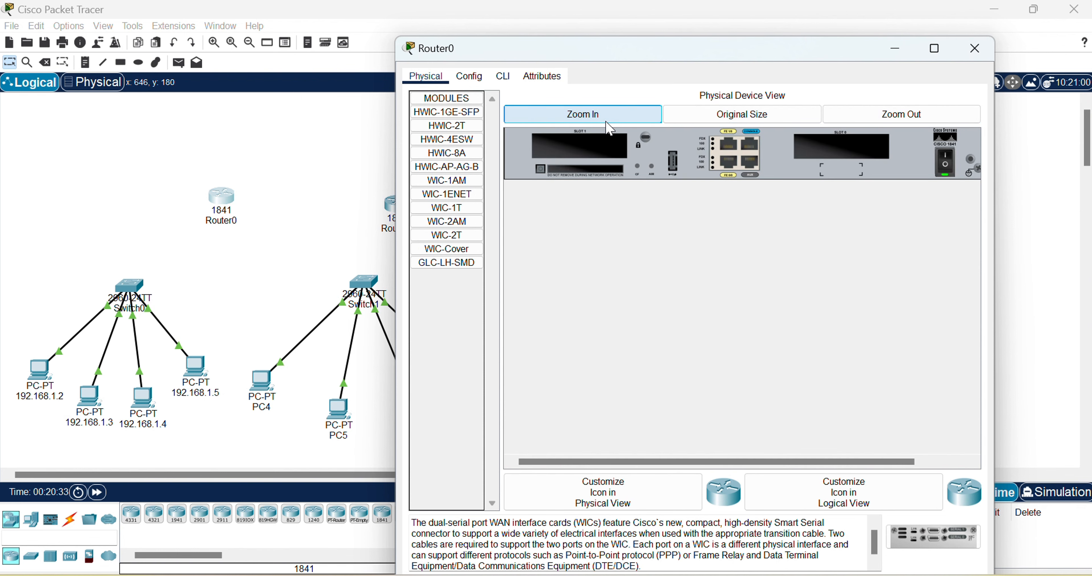
pyautogui.hscroll(2, 861, 372)
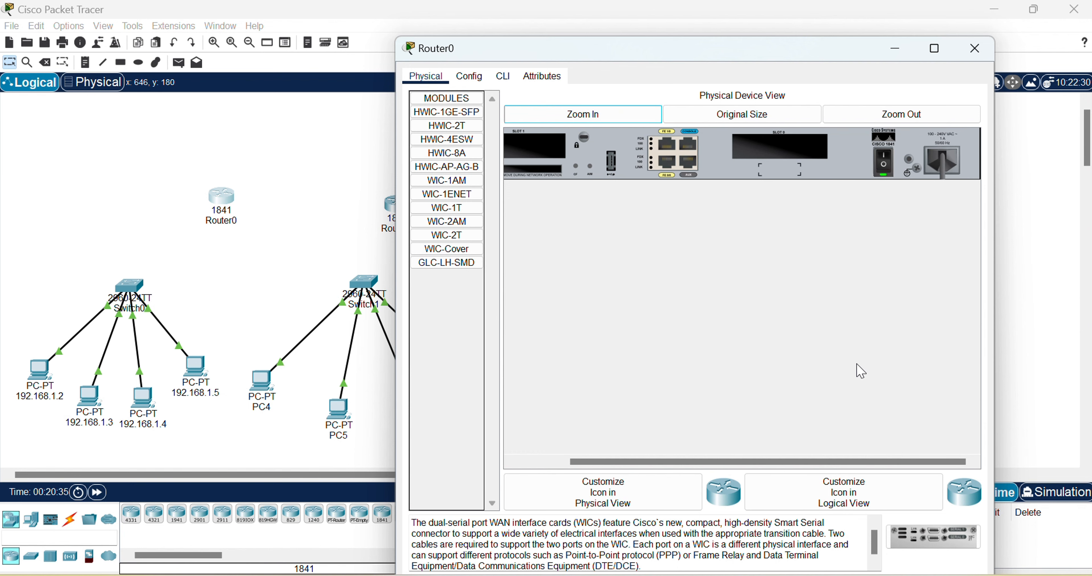
pyautogui.click(886, 171)
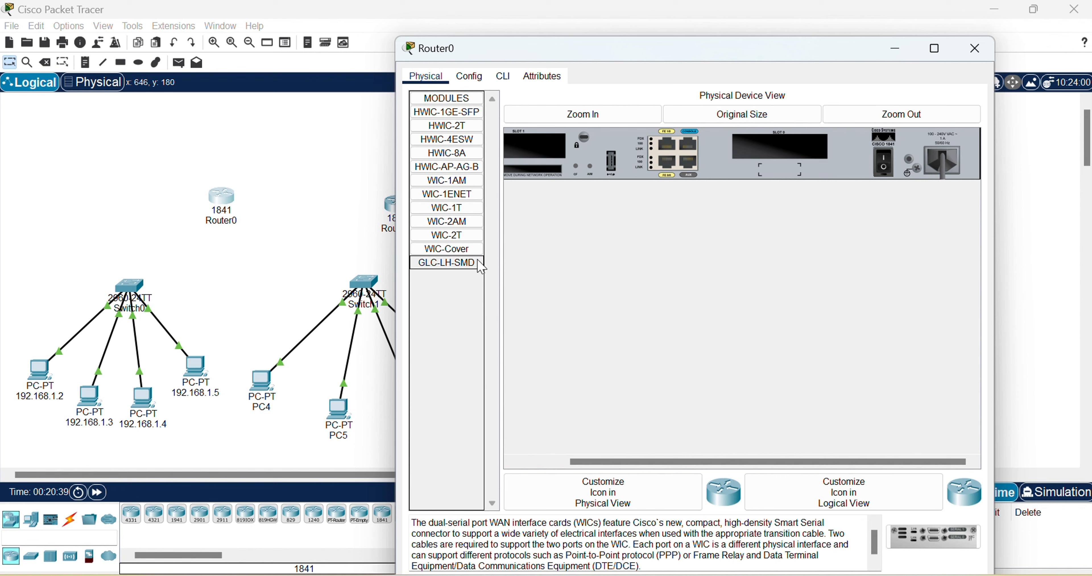
pyautogui.moveTo(452, 245); pyautogui.dragTo(787, 158)
pyautogui.click(889, 172)
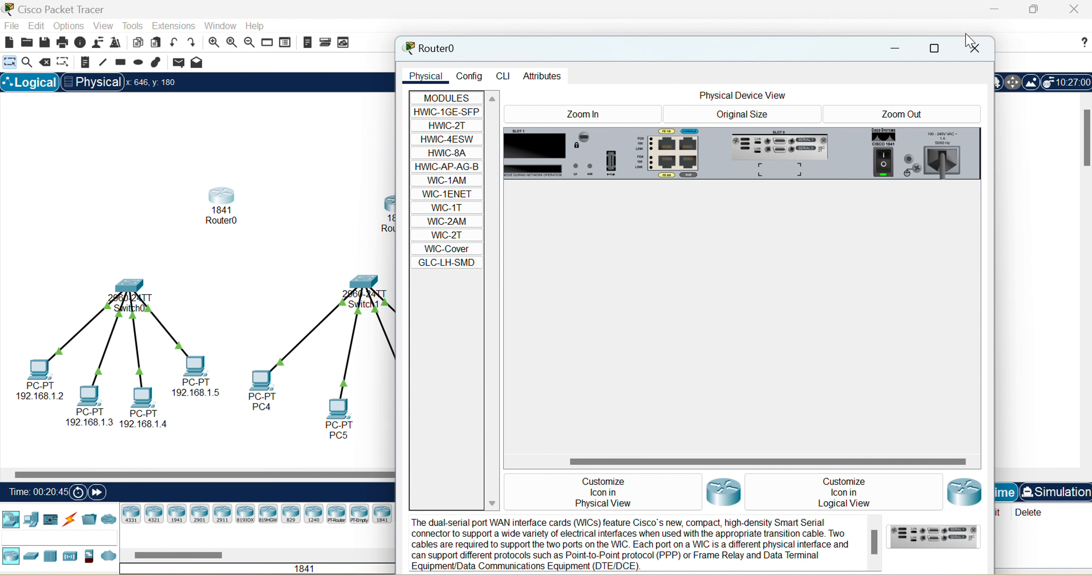
pyautogui.click(975, 48)
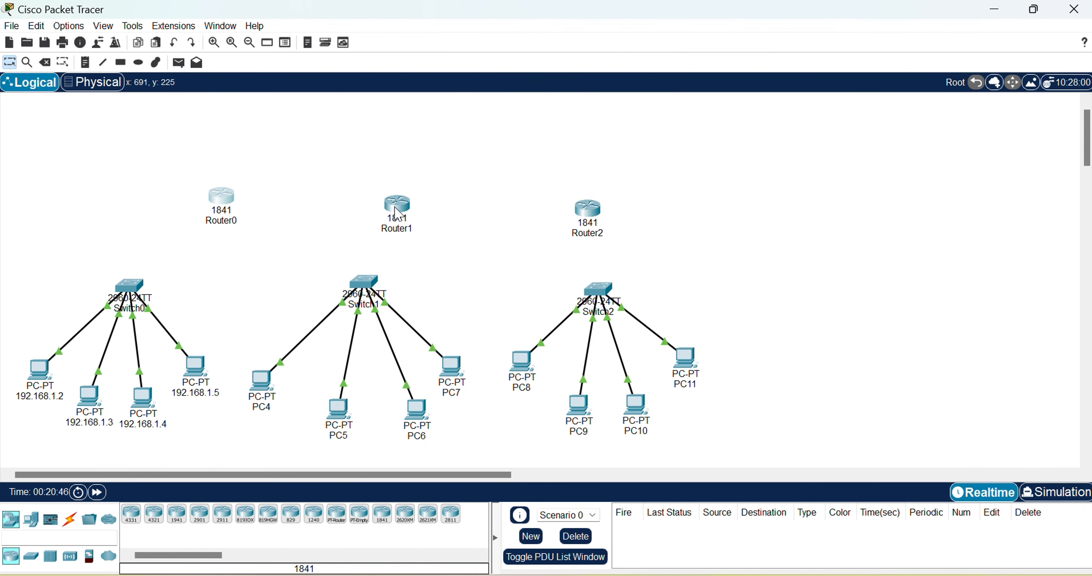
# Install a WIC-2T module in Router1's slot 0 with the power off, and restore the power
pyautogui.click(397, 214)
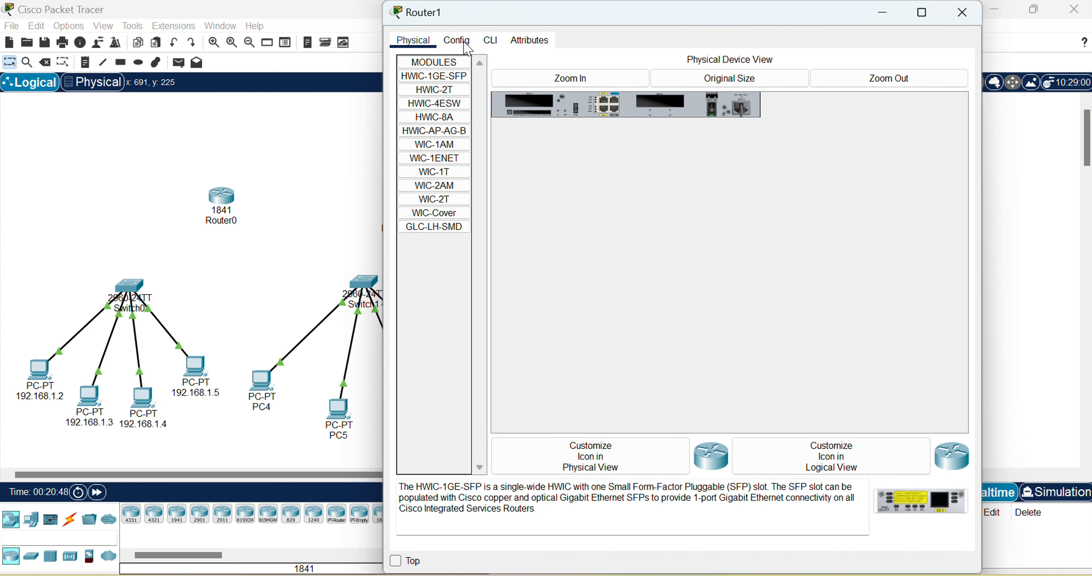
pyautogui.click(441, 204)
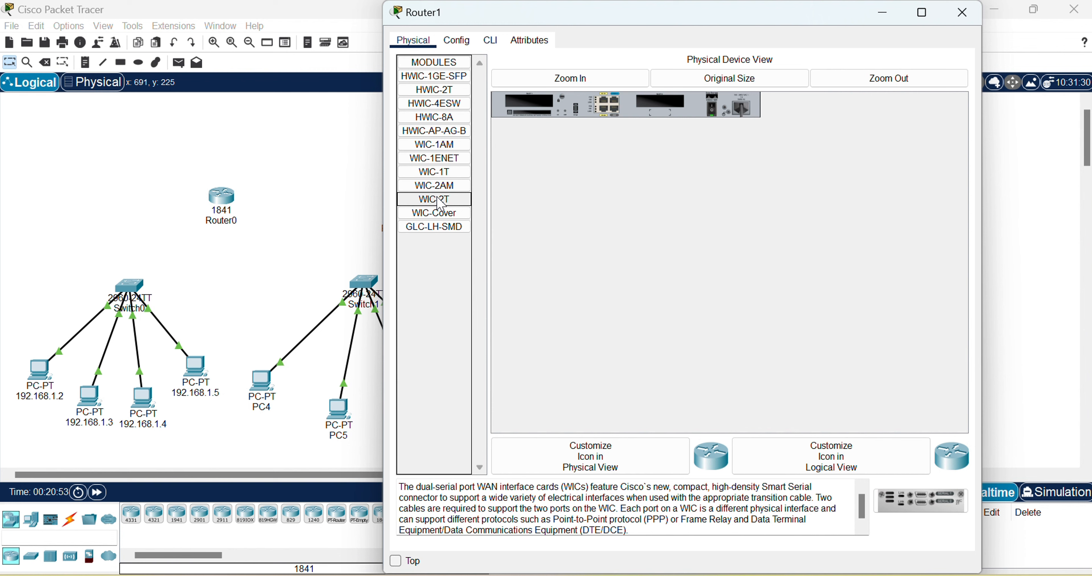
pyautogui.click(715, 111)
pyautogui.moveTo(441, 207); pyautogui.dragTo(667, 109)
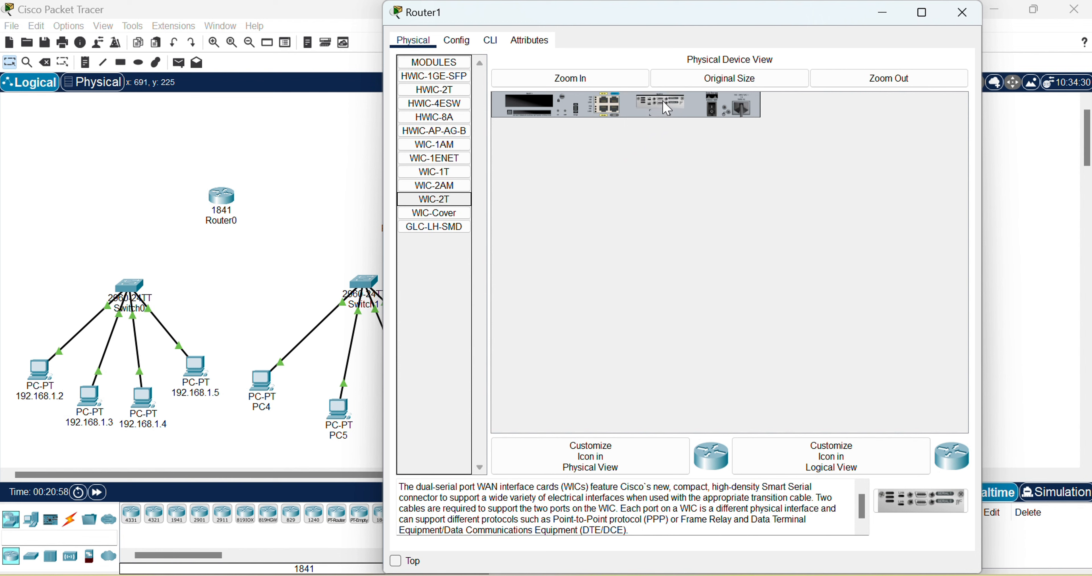
pyautogui.click(713, 113)
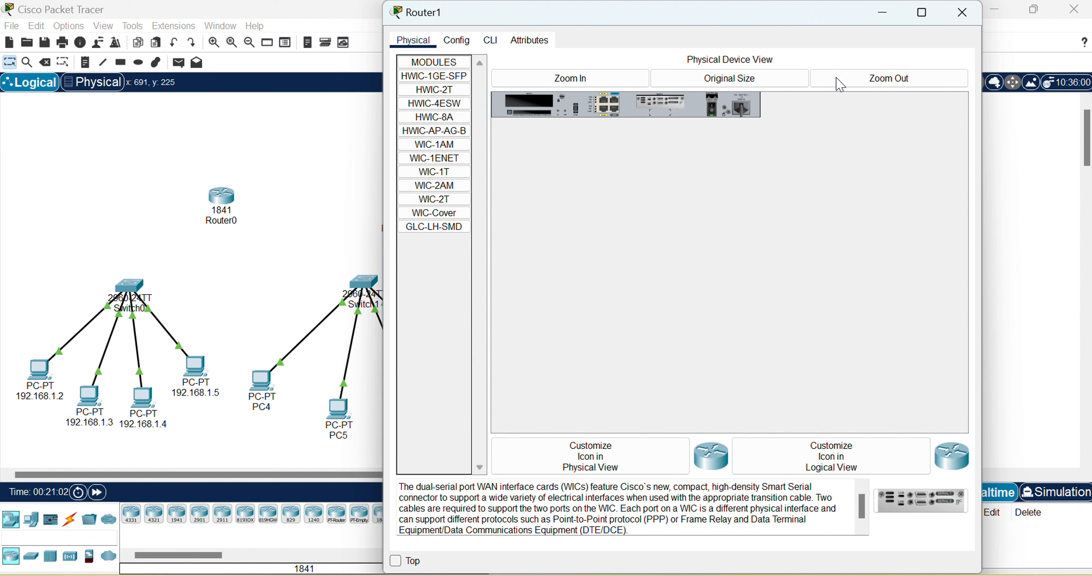
pyautogui.click(572, 80)
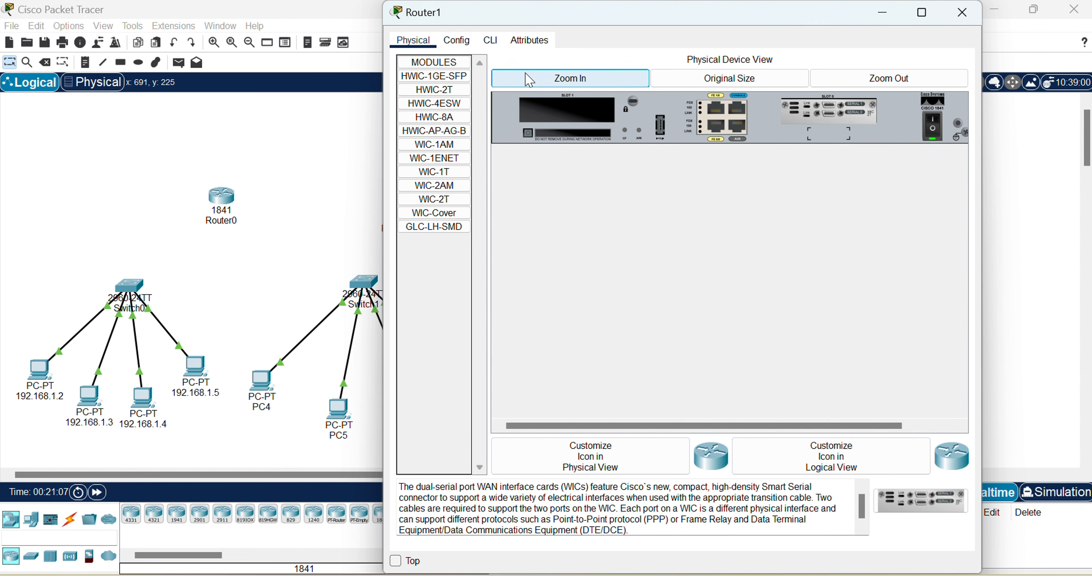
pyautogui.click(962, 12)
# Switch Router2 off, add a WIC-2T module to its slot 0, and switch it on again
pyautogui.click(593, 217)
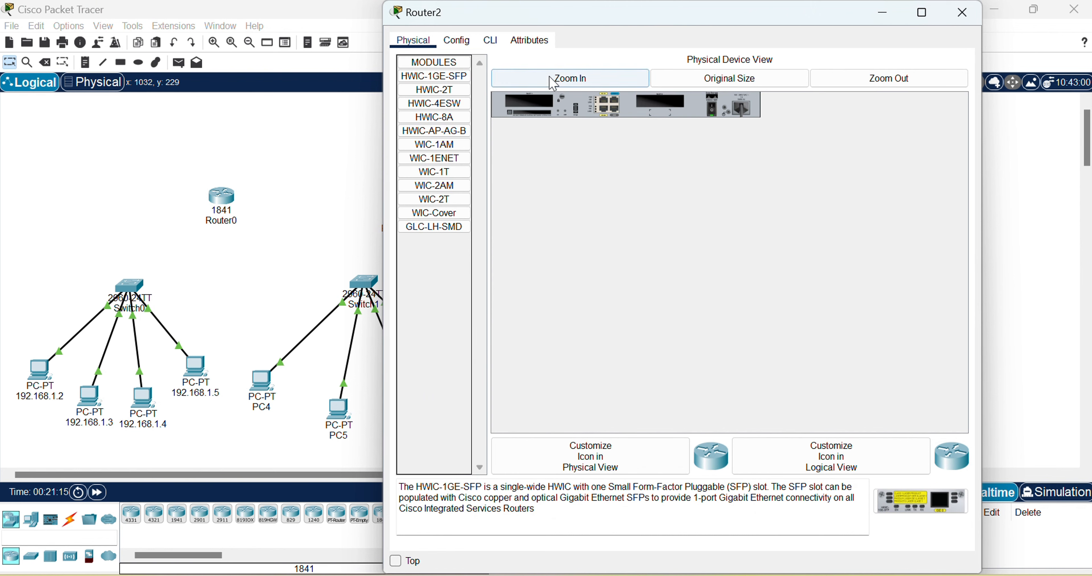
pyautogui.click(576, 79)
pyautogui.click(933, 135)
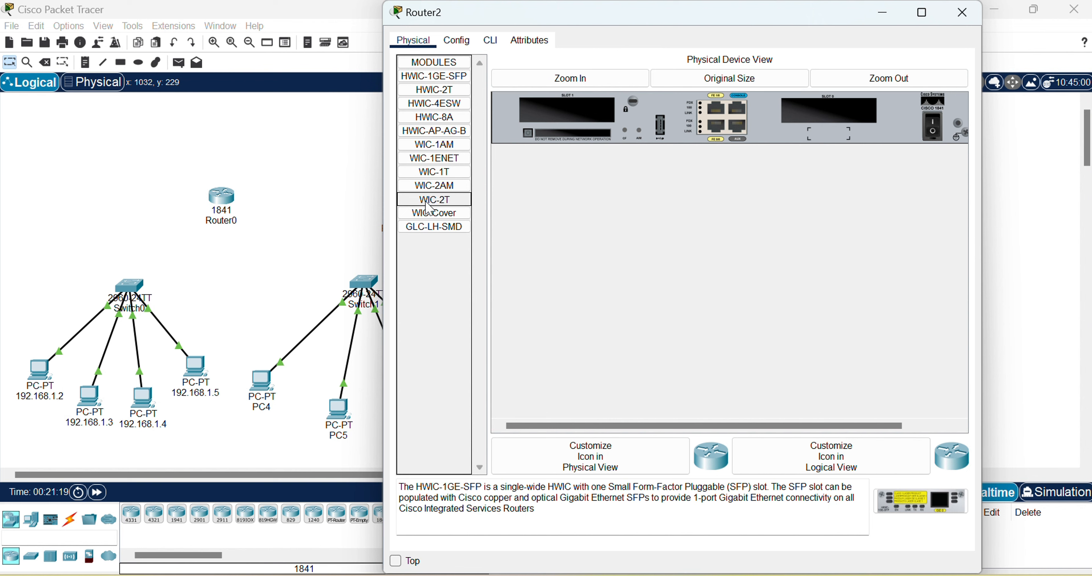
pyautogui.moveTo(429, 207); pyautogui.dragTo(829, 117)
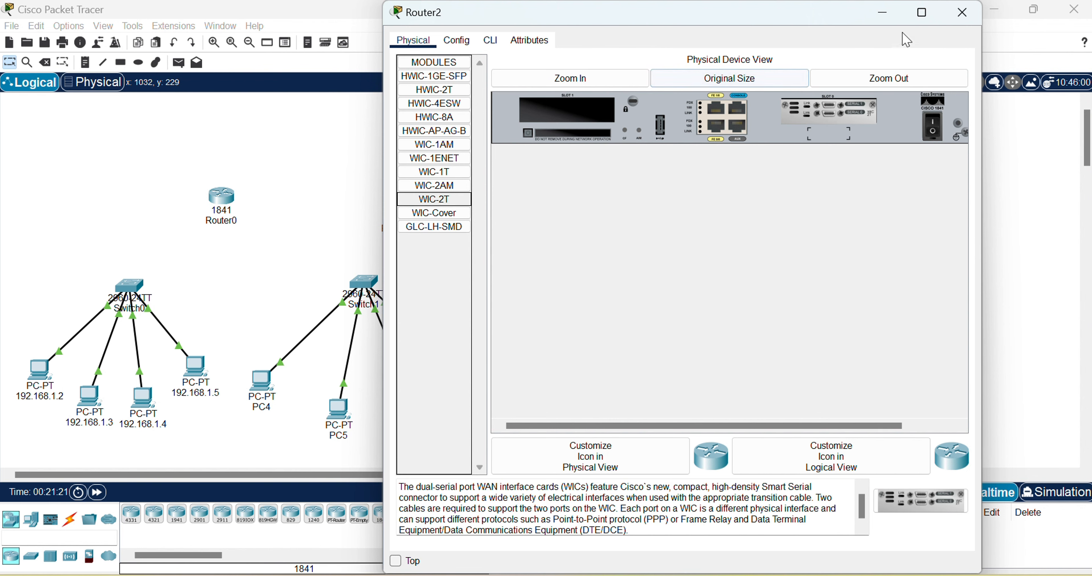
pyautogui.click(935, 132)
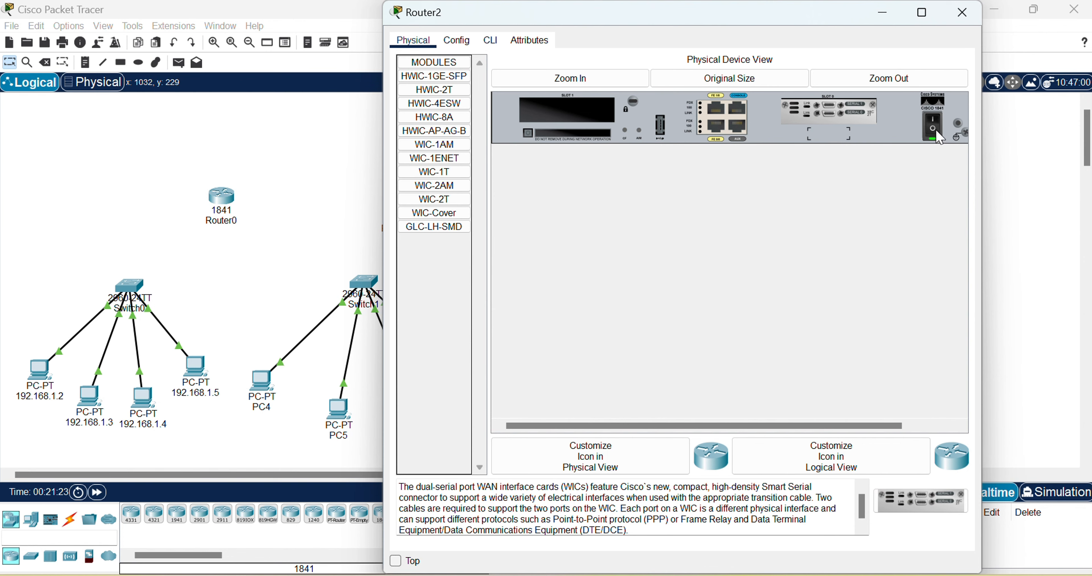
pyautogui.click(963, 12)
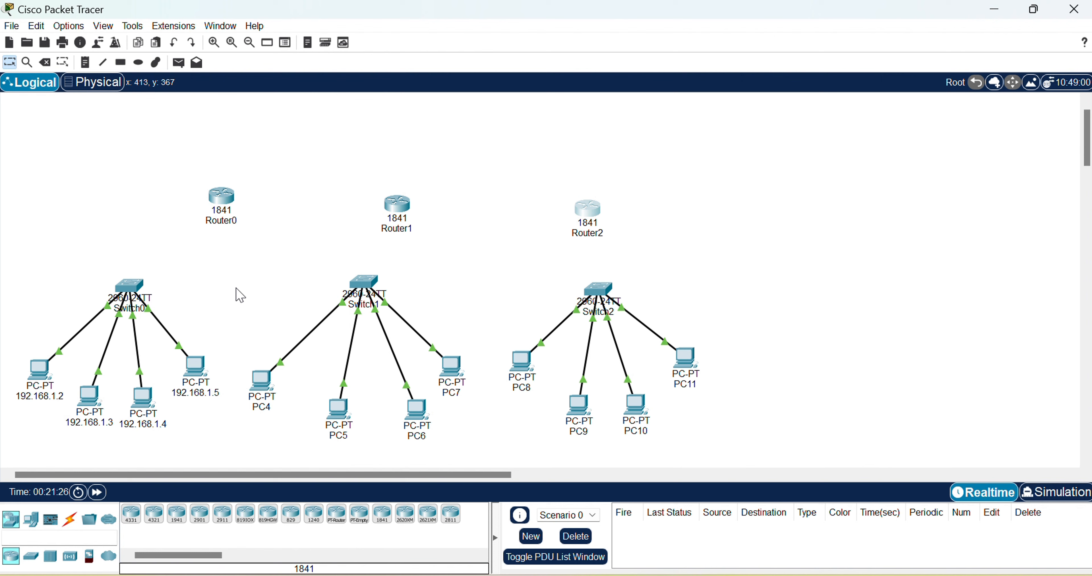
# Connect Switch0's FastEthernet0/5 to Router0's FastEthernet0/0 with a copper straight-through cable
pyautogui.click(70, 525)
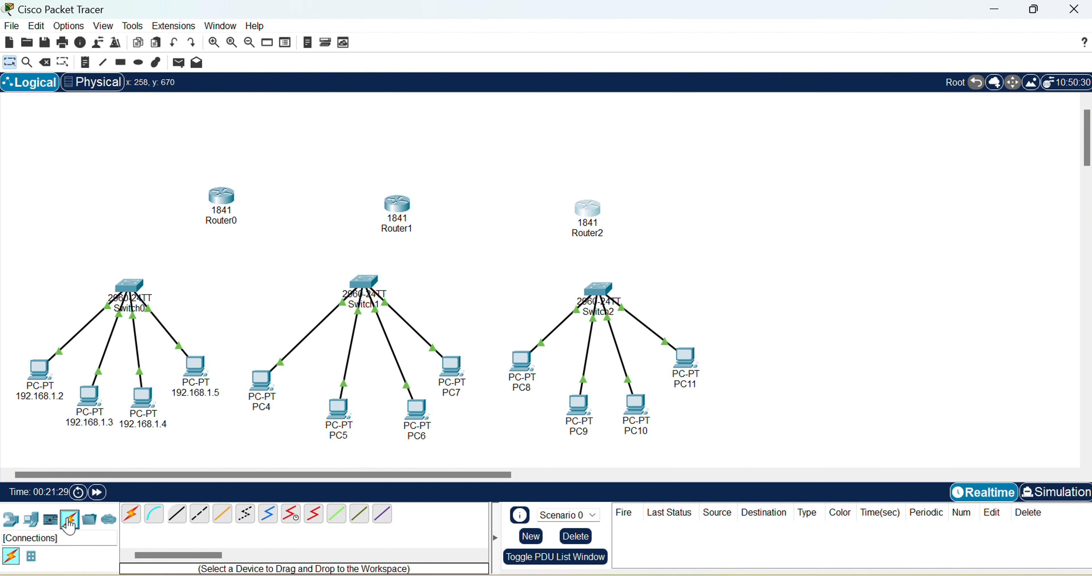
pyautogui.click(179, 525)
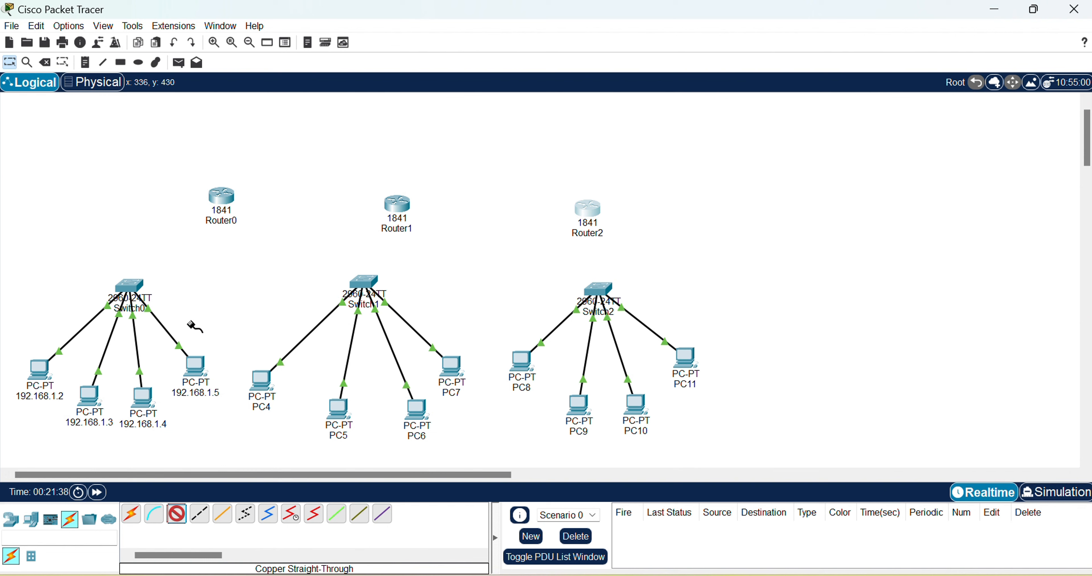
pyautogui.click(130, 287)
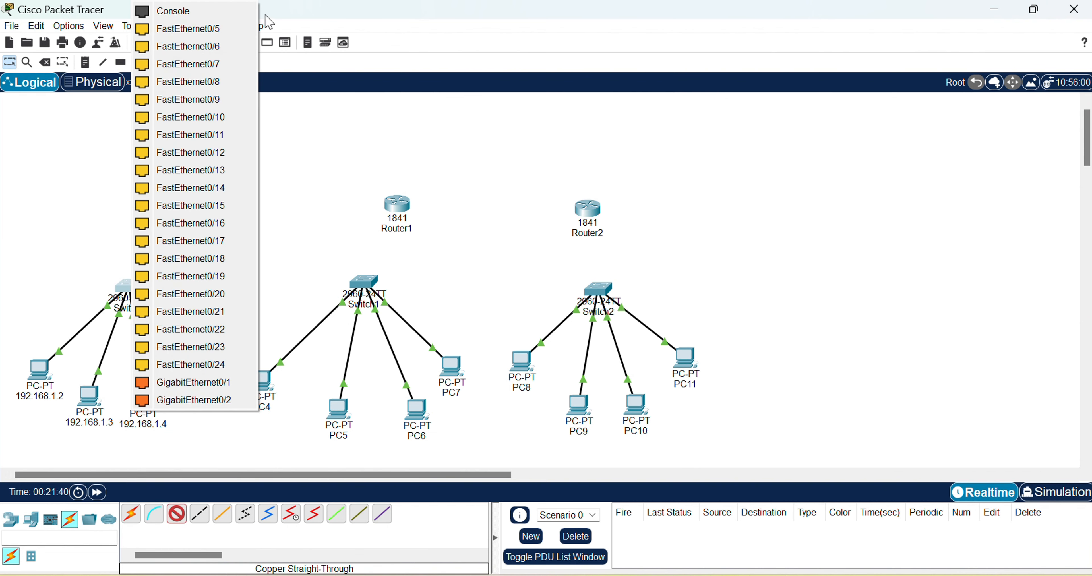
pyautogui.click(210, 30)
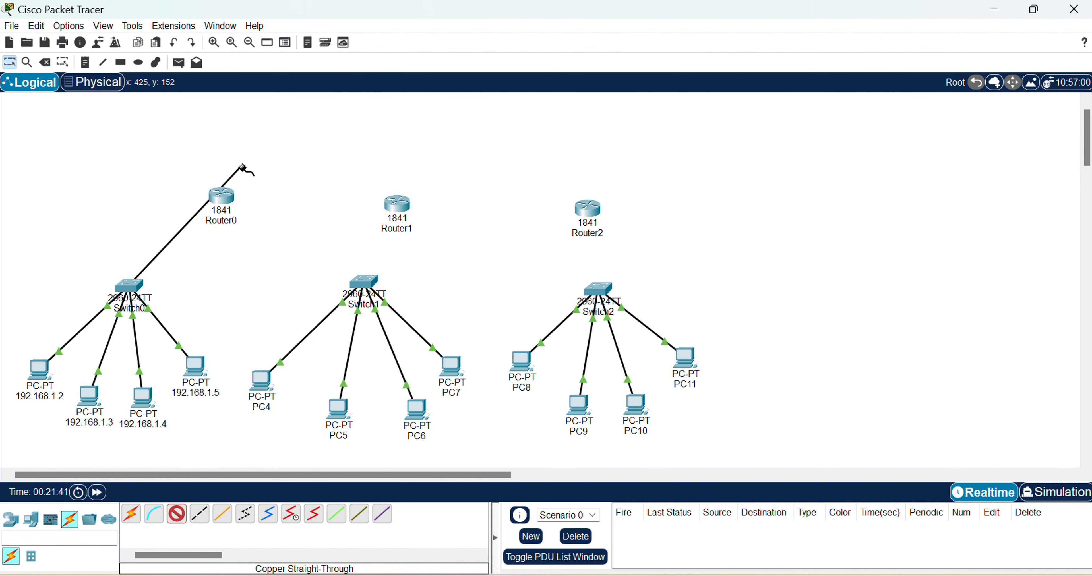
pyautogui.click(222, 196)
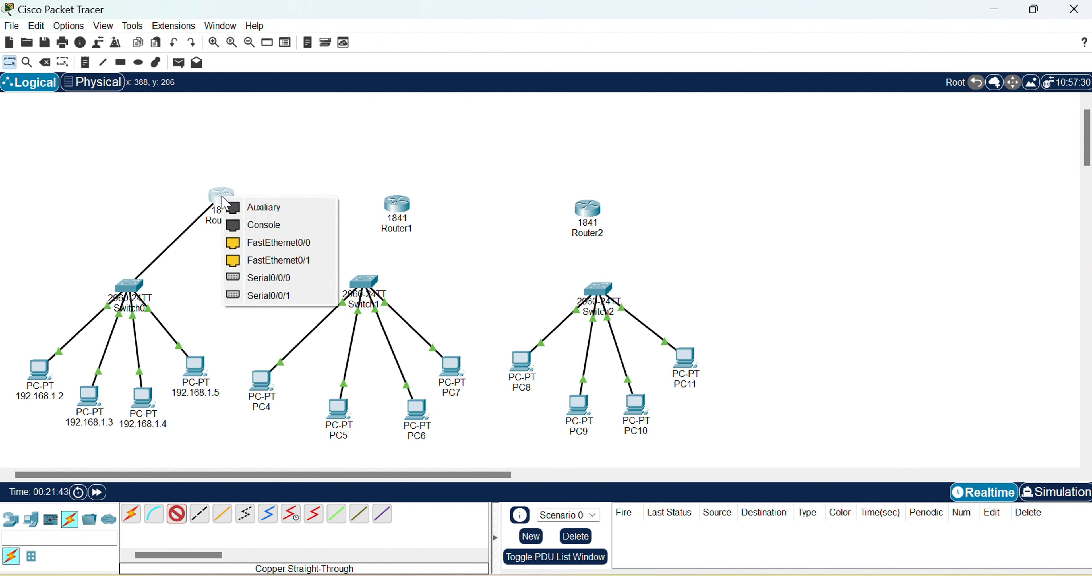
pyautogui.click(285, 244)
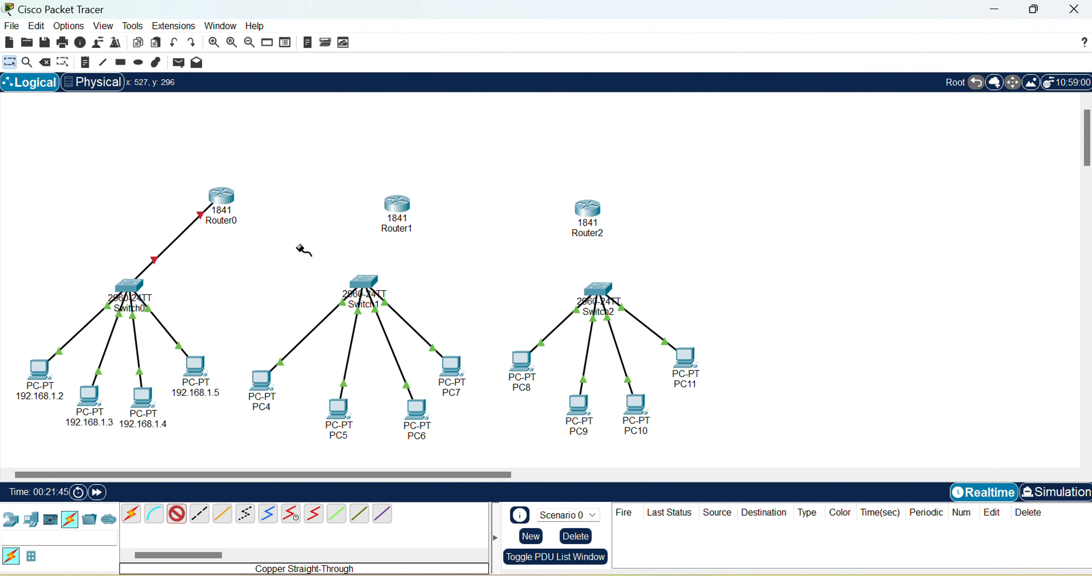
# Cable Switch1's FastEthernet0/5 to Router1's FastEthernet0/0 with copper straight-through
pyautogui.click(370, 283)
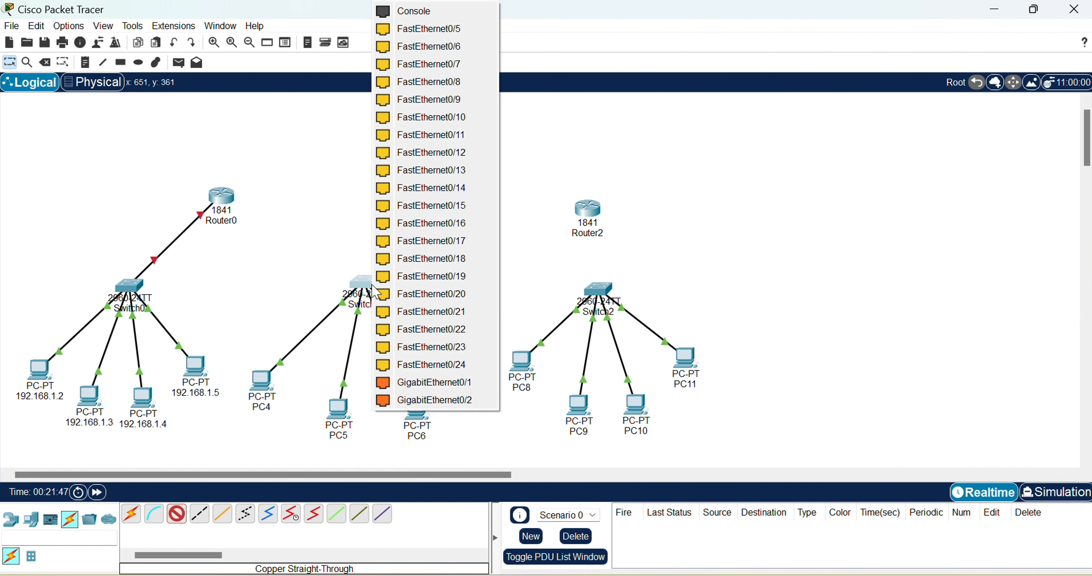
pyautogui.click(449, 33)
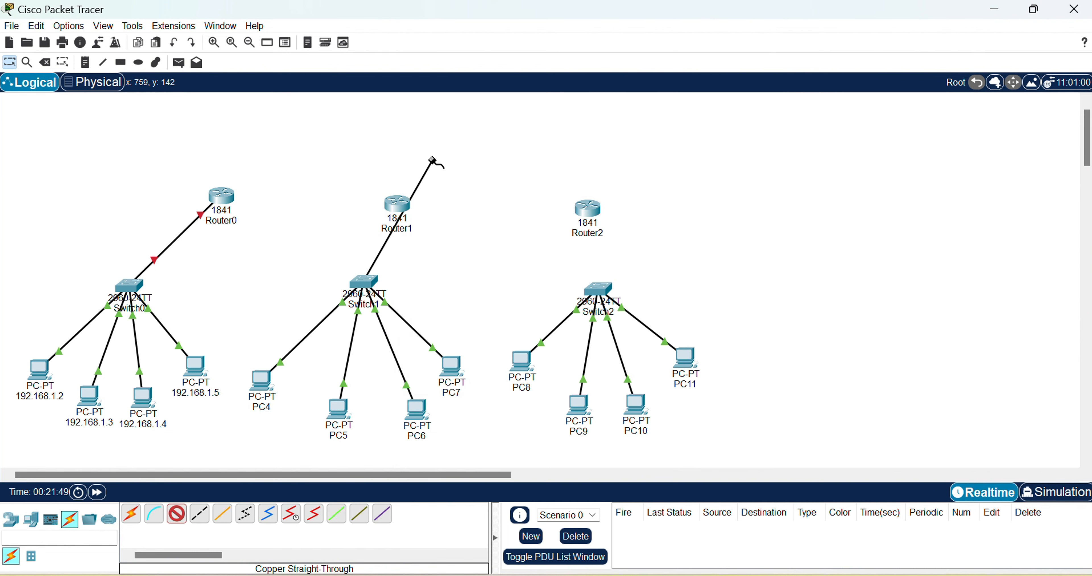
pyautogui.click(401, 211)
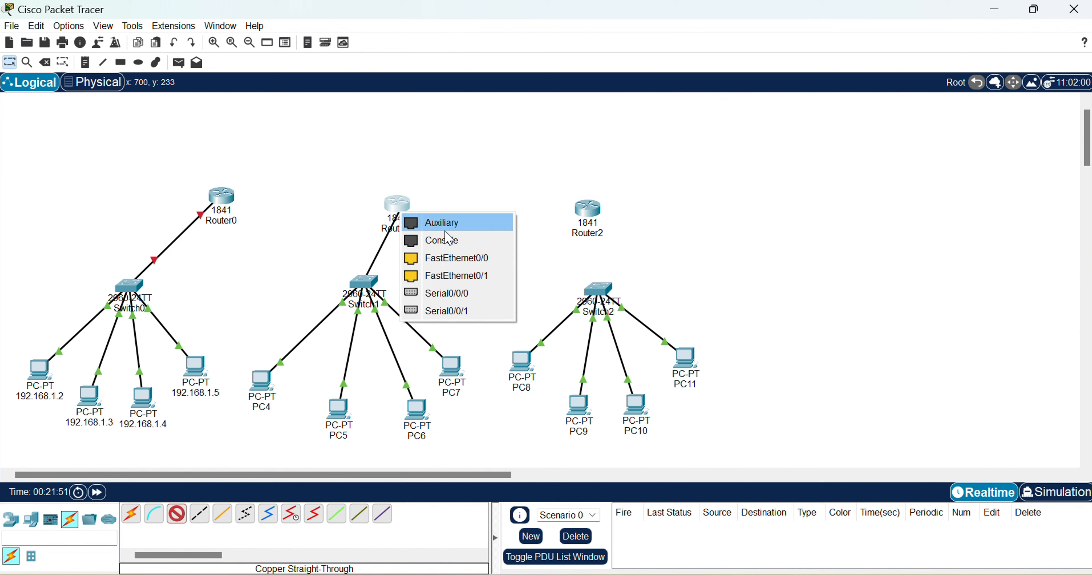
pyautogui.click(487, 258)
# Link Switch2's FastEthernet0/5 to Router2's FastEthernet0/0 with a straight-through cable and leave cabling mode
pyautogui.click(598, 288)
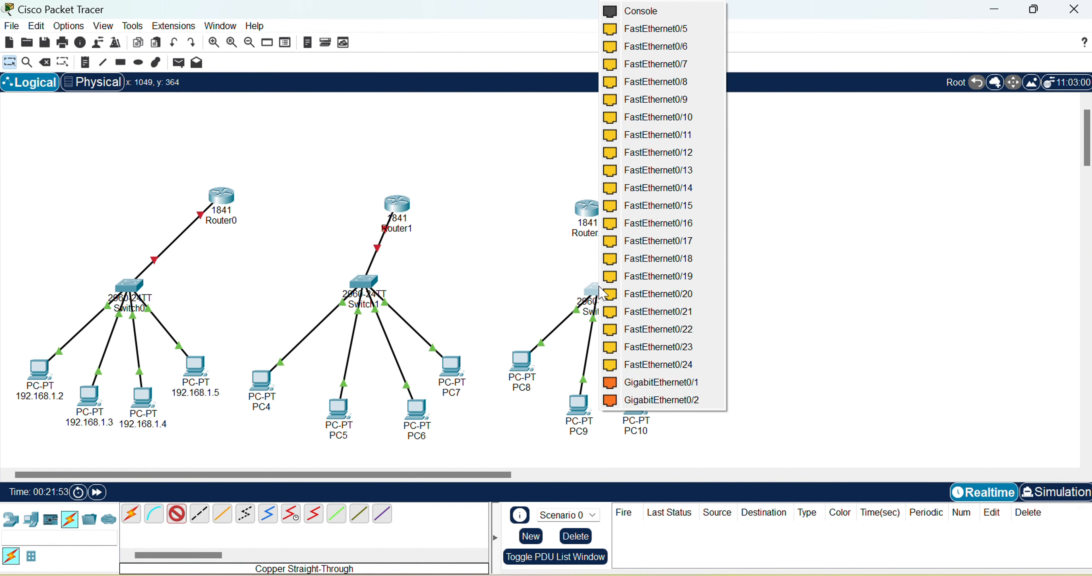
pyautogui.click(669, 30)
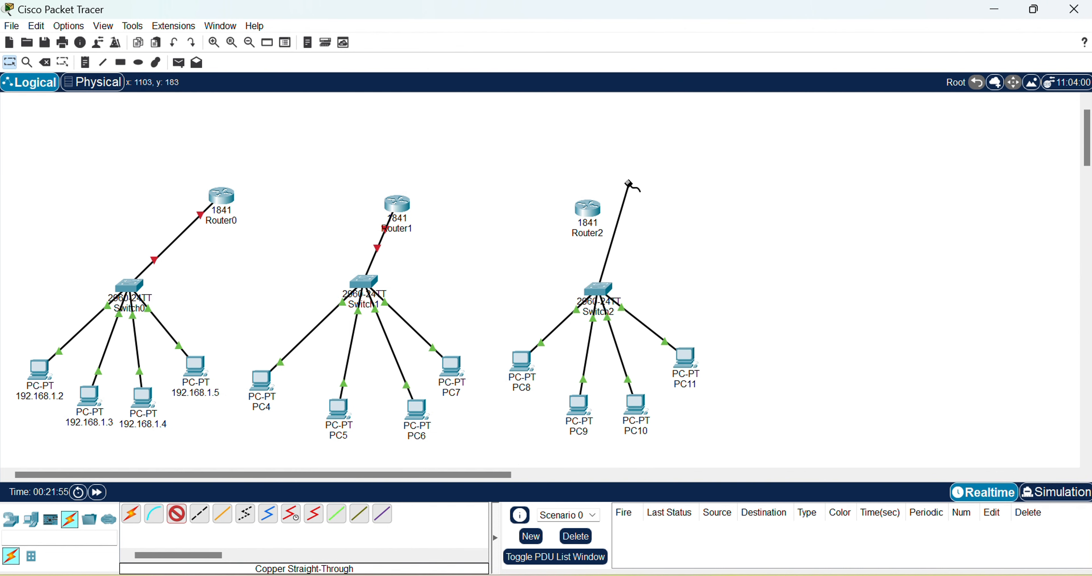
pyautogui.click(586, 211)
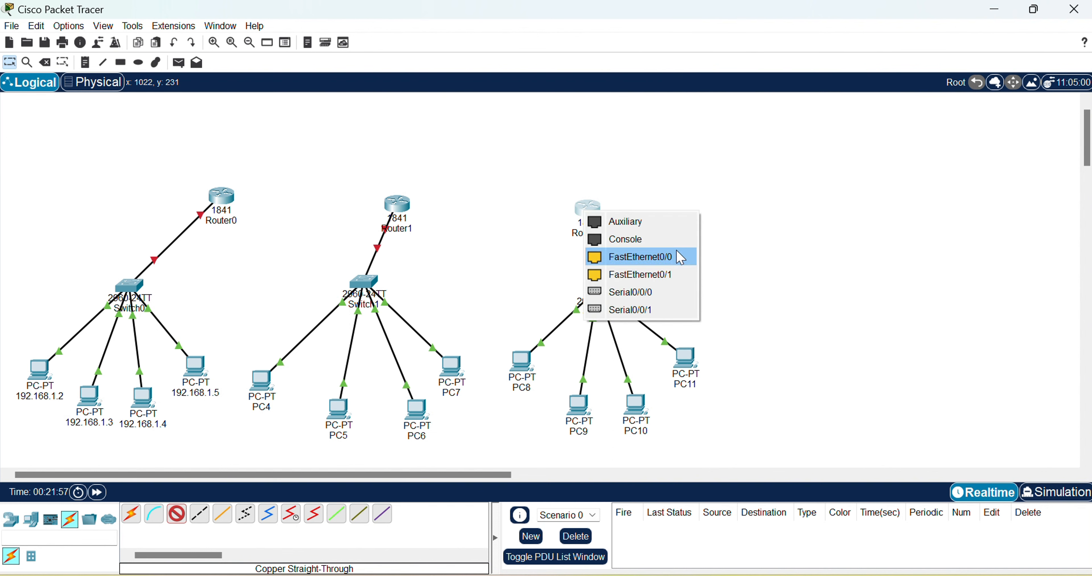
pyautogui.click(662, 256)
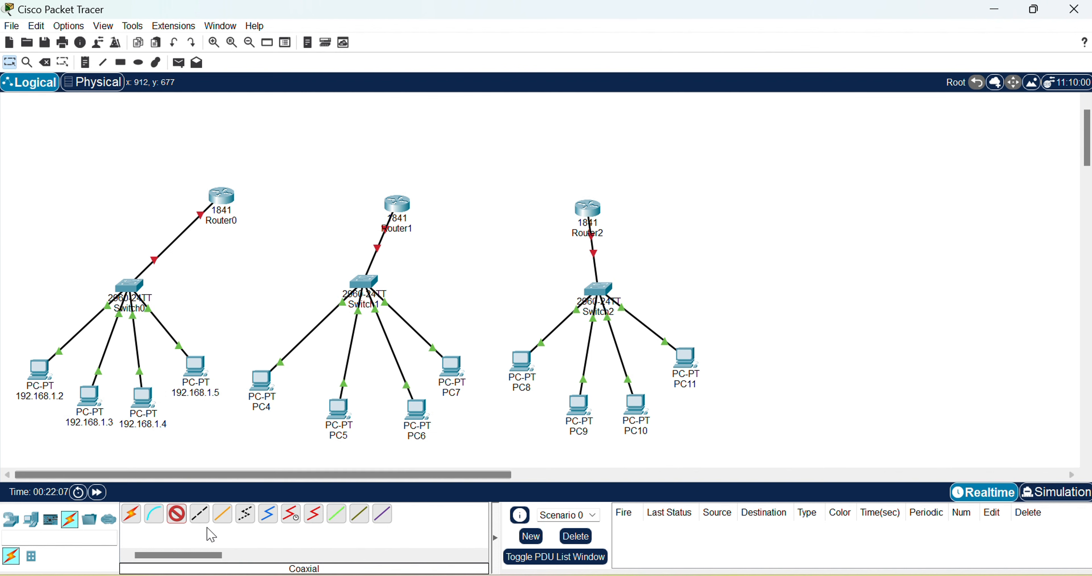
pyautogui.click(177, 513)
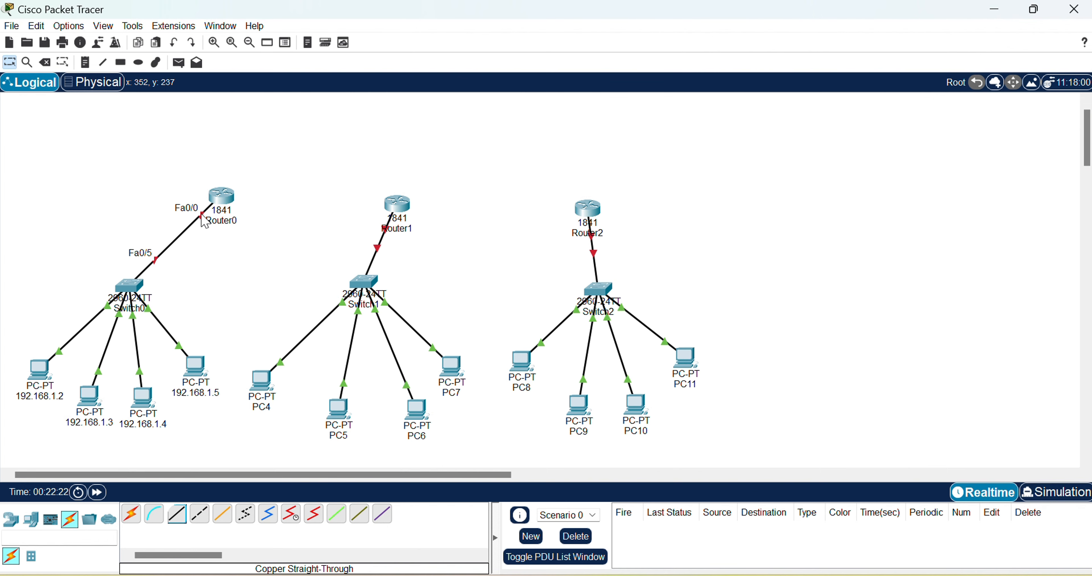
pyautogui.click(222, 197)
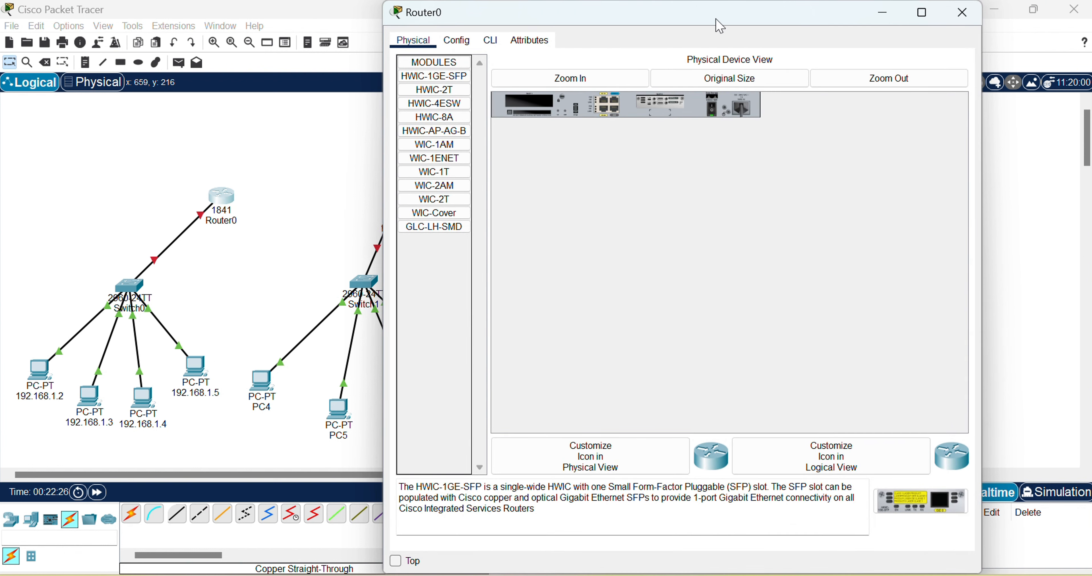
pyautogui.moveTo(775, 12); pyautogui.dragTo(808, 111)
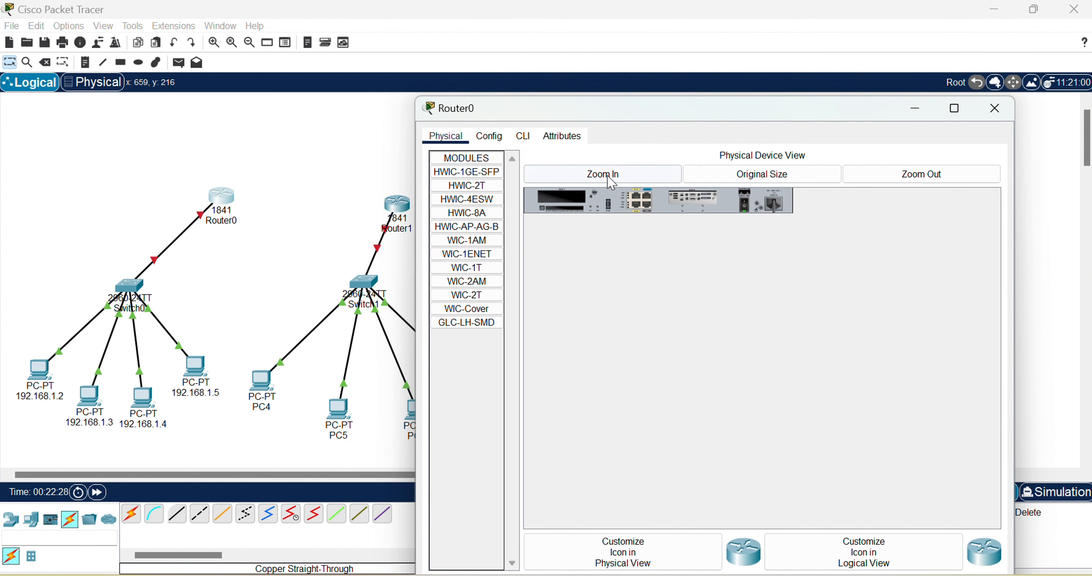
pyautogui.click(492, 136)
pyautogui.click(526, 282)
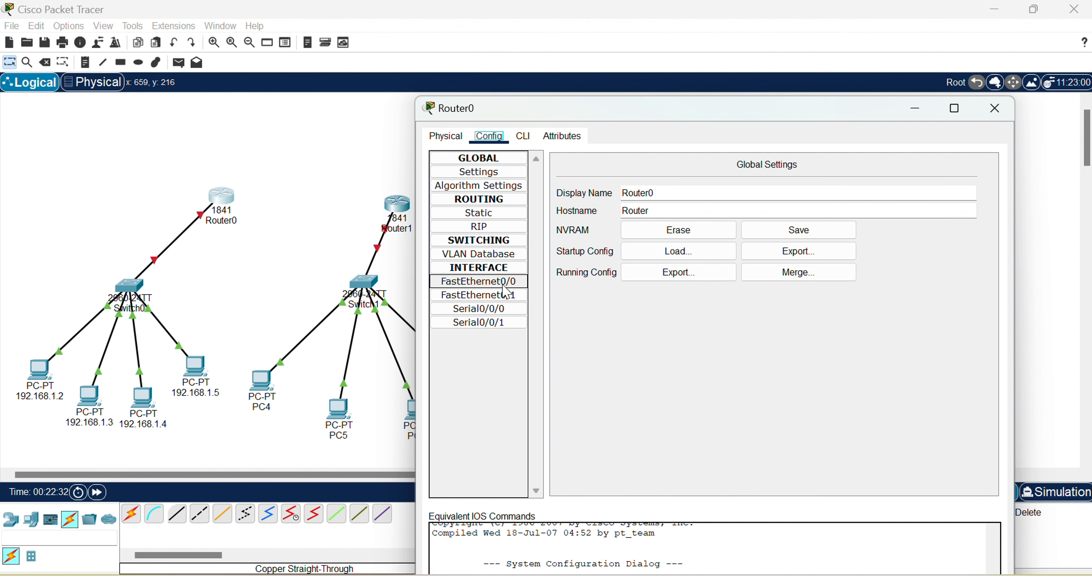
pyautogui.click(503, 285)
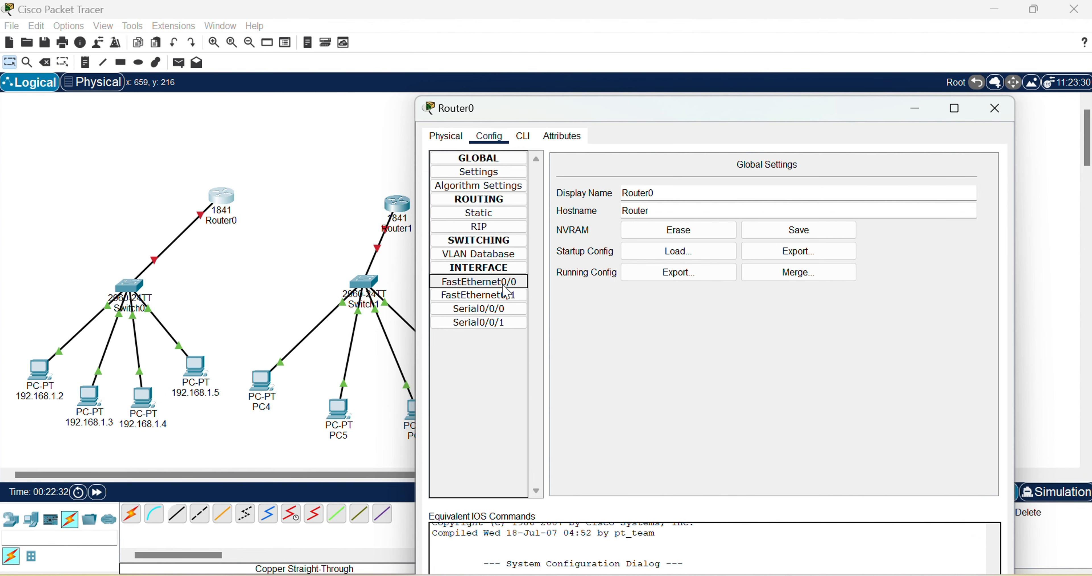
pyautogui.click(990, 114)
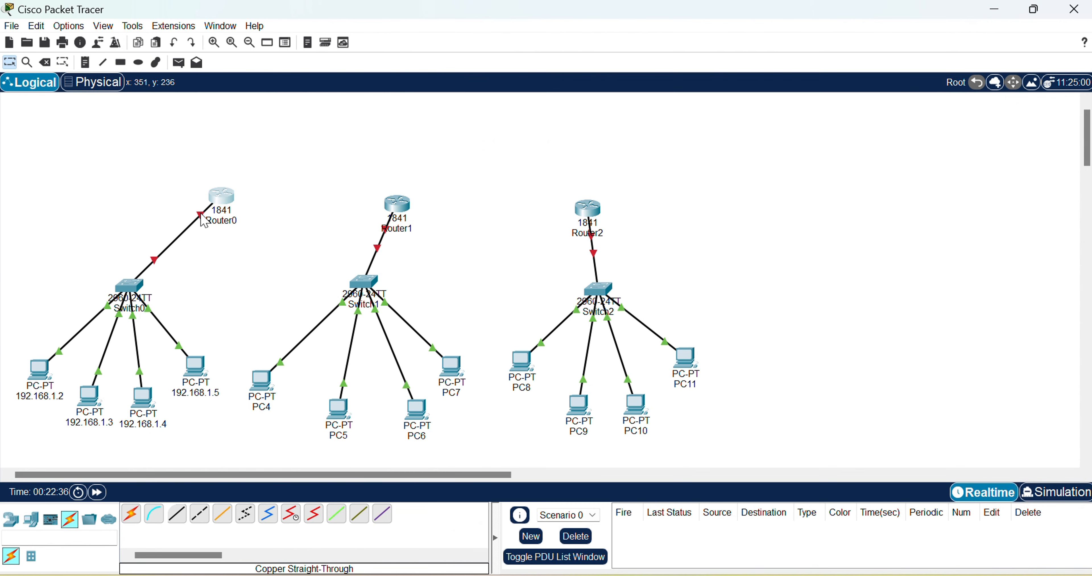
# Turn on Router0's FastEthernet0/0 port and give it IPv4 address 192.168.1.1 with subnet mask 255.255.255.0
pyautogui.click(235, 198)
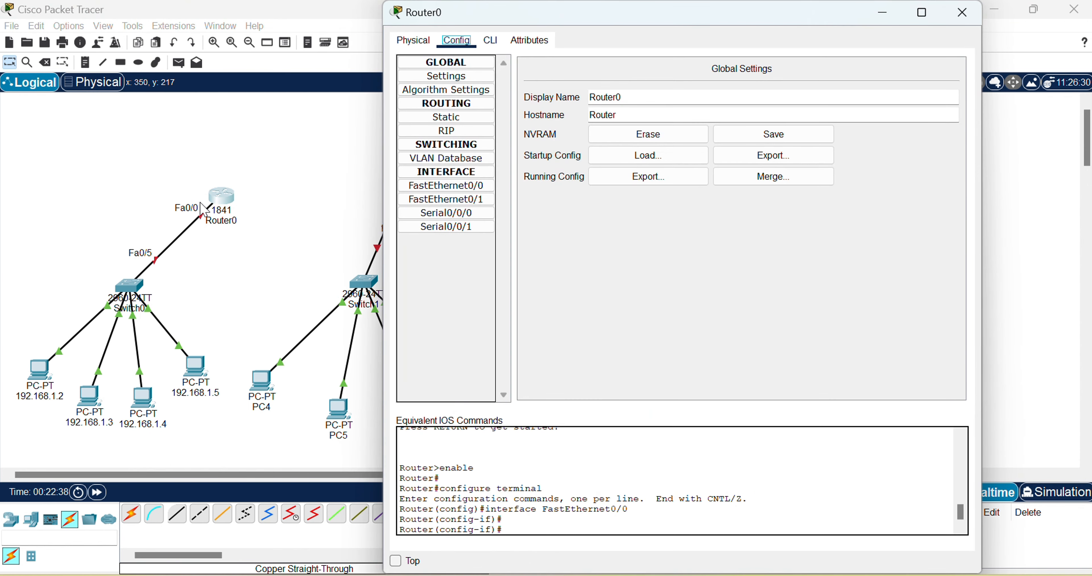
pyautogui.click(437, 186)
pyautogui.click(771, 159)
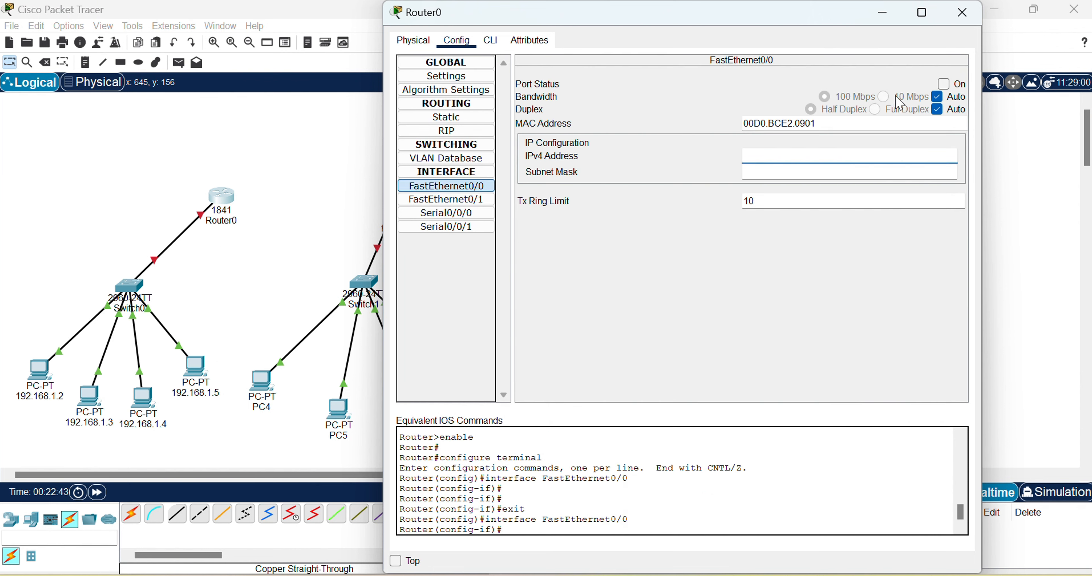
pyautogui.click(946, 84)
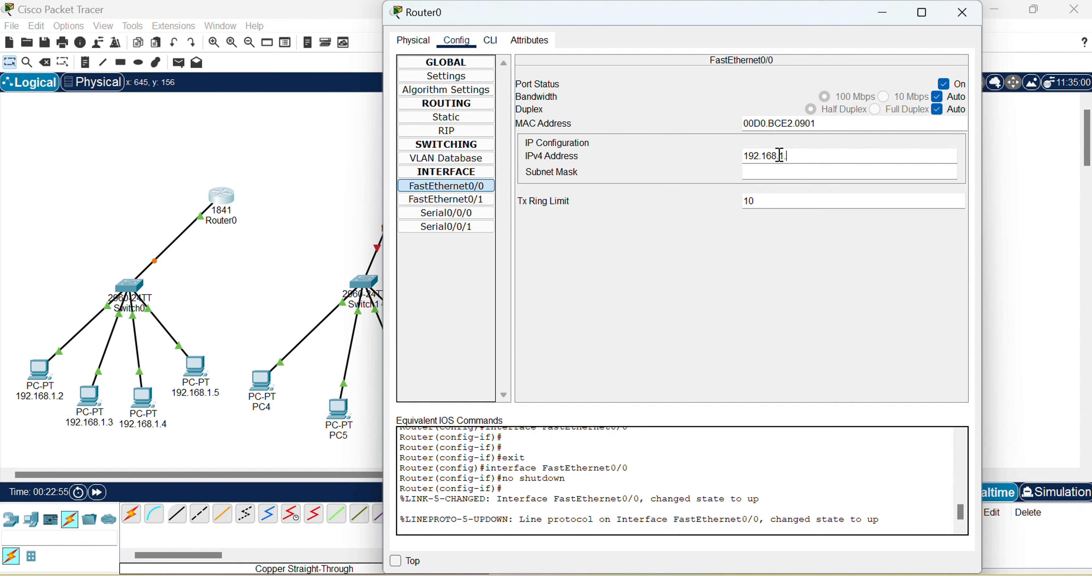
pyautogui.click(842, 176)
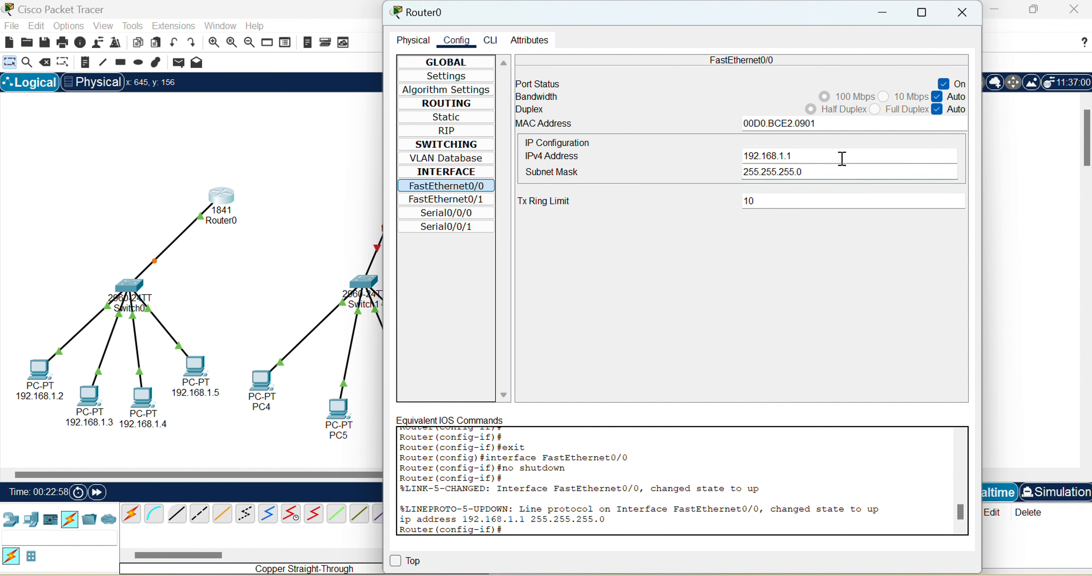
pyautogui.hotkey('shift', 'Tab')
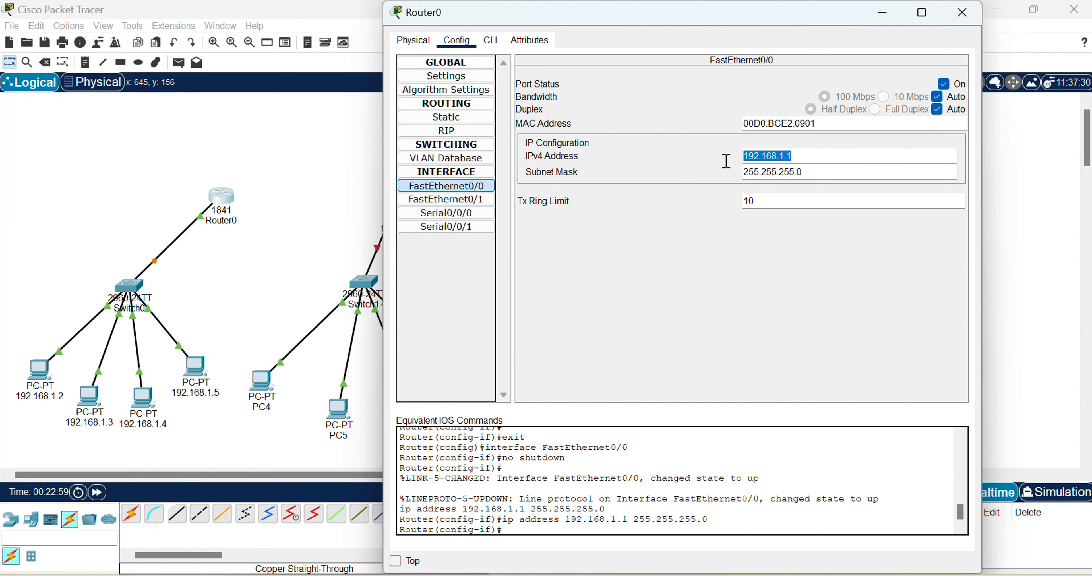
pyautogui.click(814, 272)
pyautogui.click(963, 13)
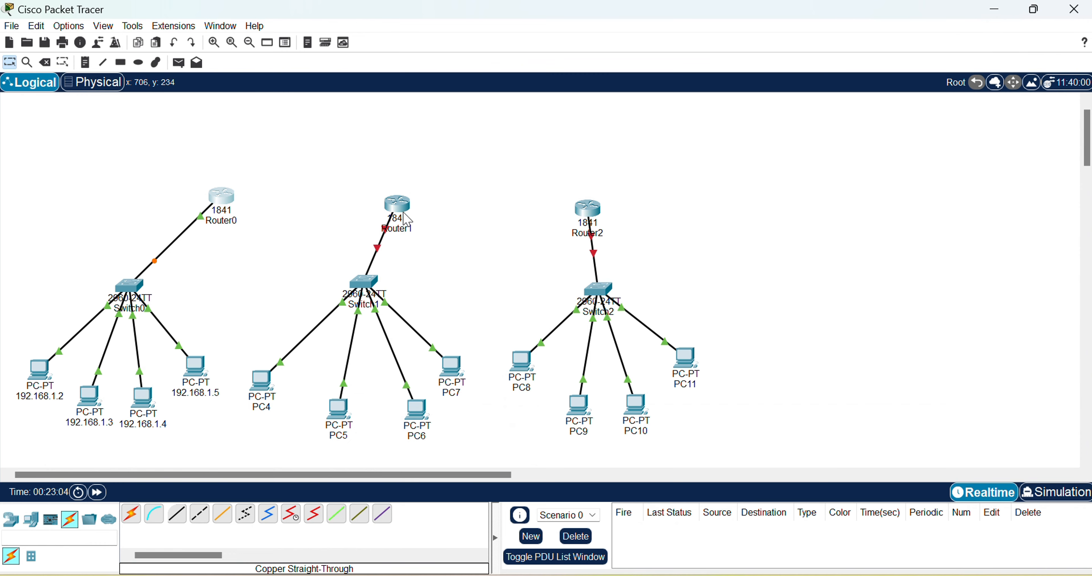
pyautogui.click(407, 217)
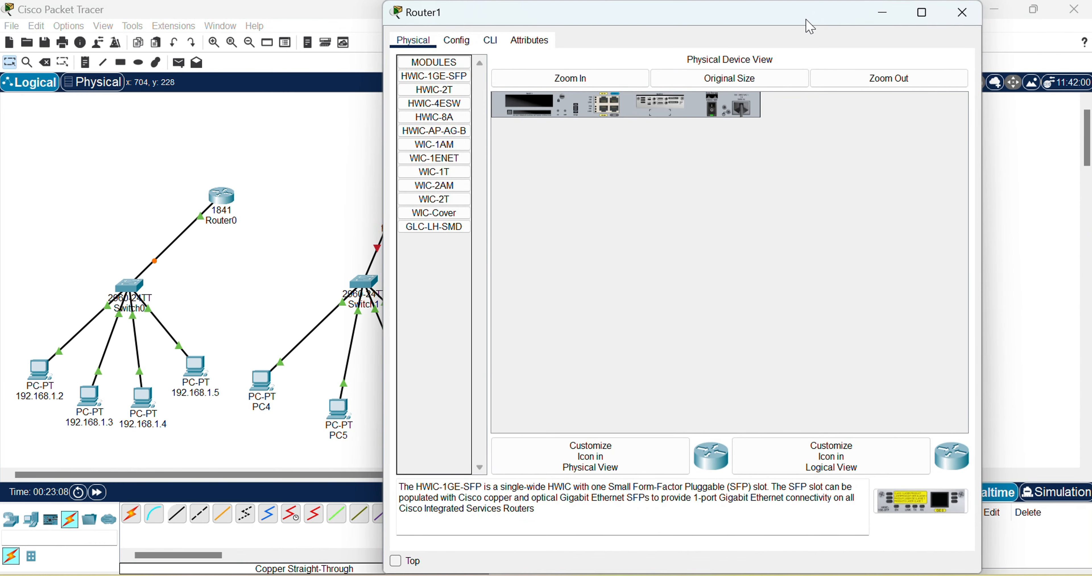
pyautogui.moveTo(784, 20); pyautogui.dragTo(894, 74)
pyautogui.click(568, 93)
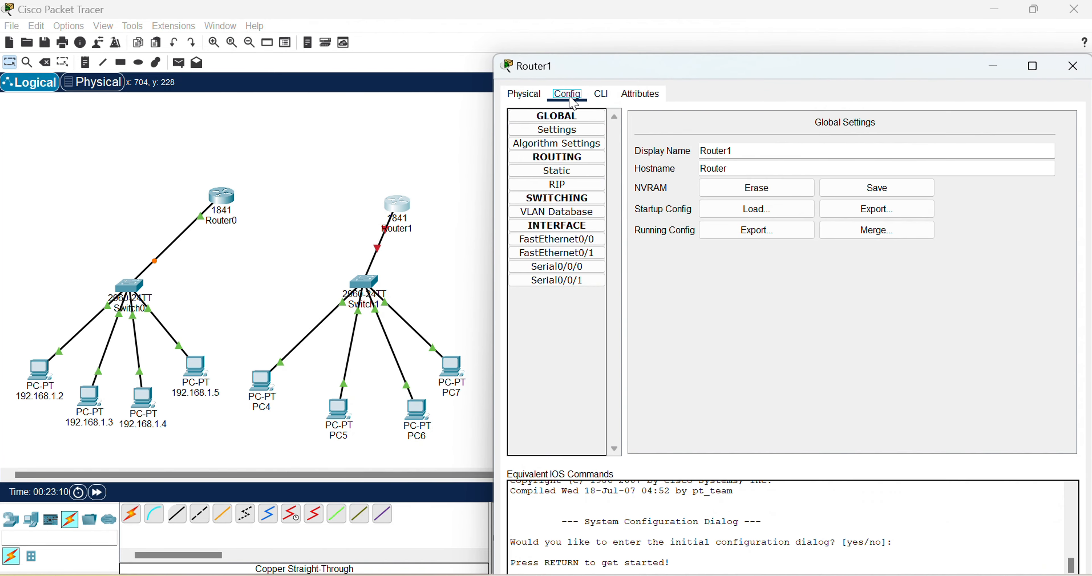
pyautogui.click(539, 242)
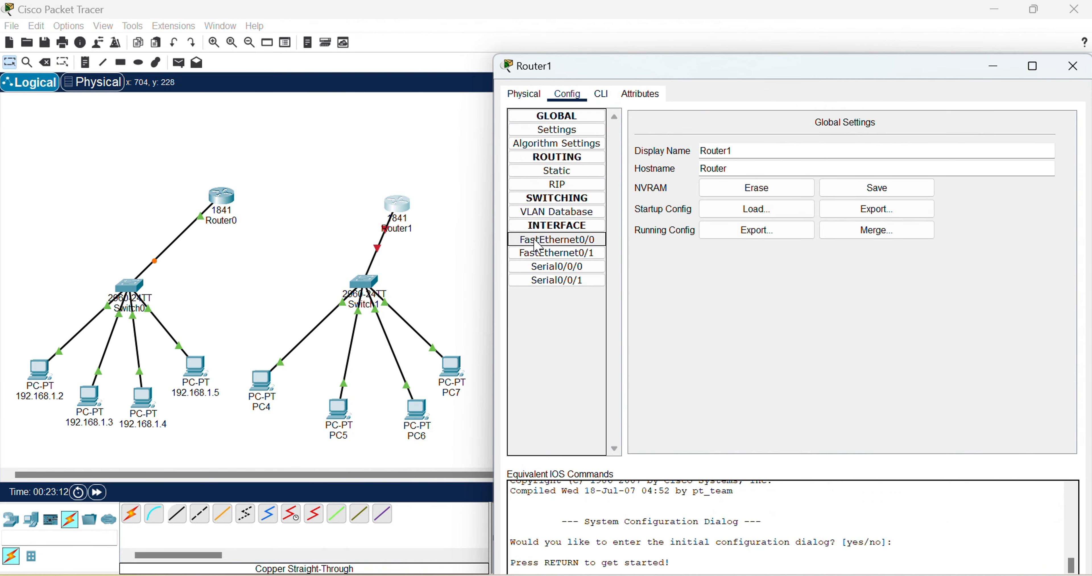
pyautogui.click(892, 208)
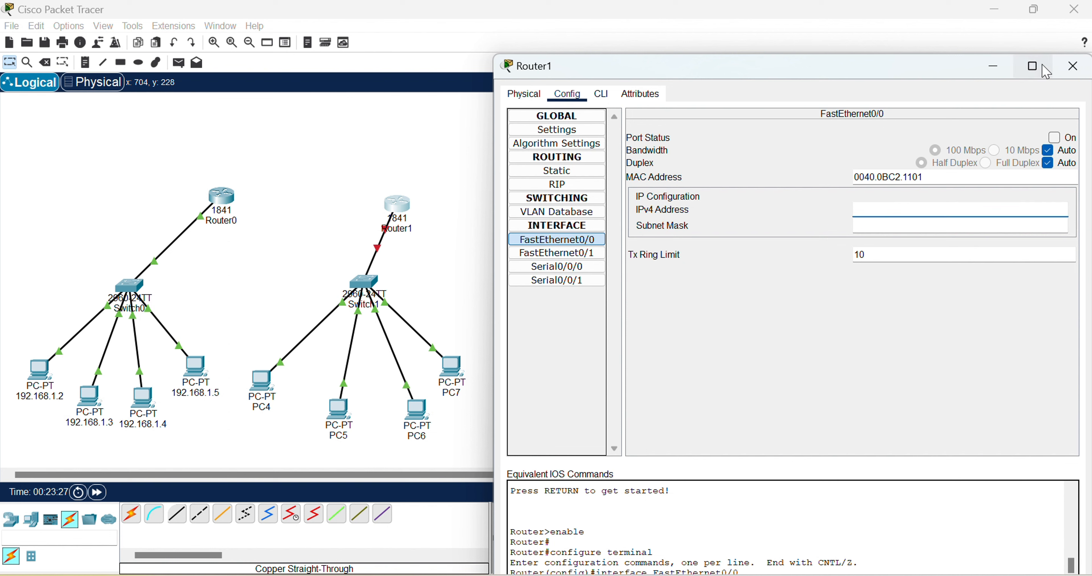
pyautogui.click(1080, 68)
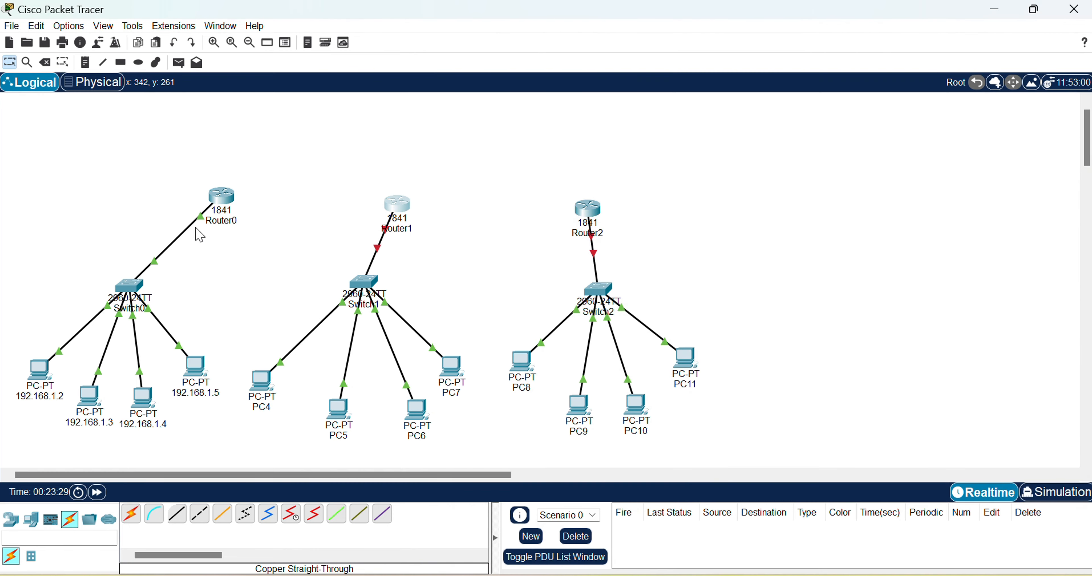
# Reopen Router0's FastEthernet0/0 settings and select its IPv4 address for reference
pyautogui.click(223, 198)
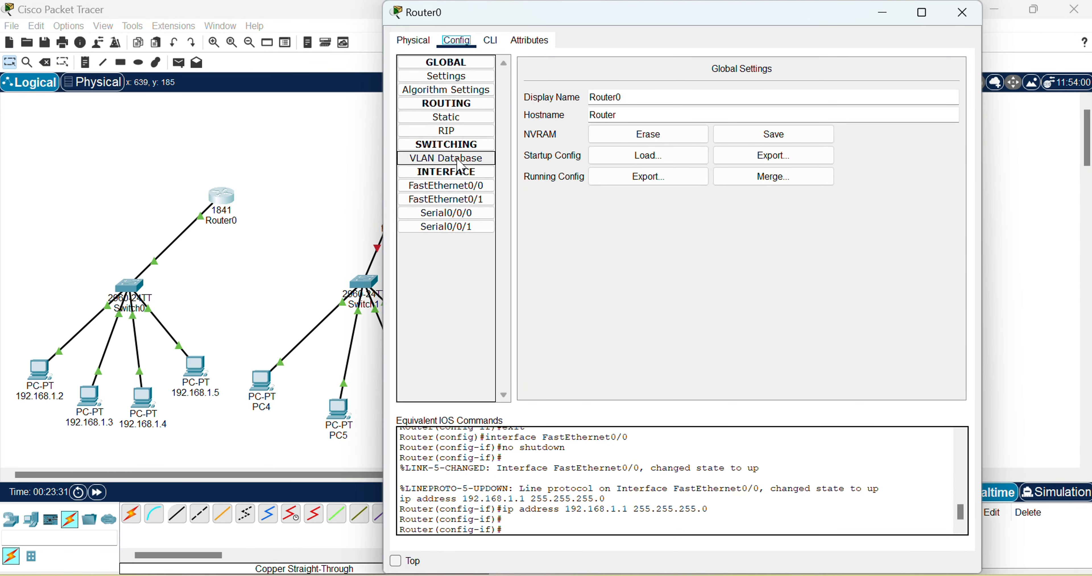
pyautogui.click(465, 188)
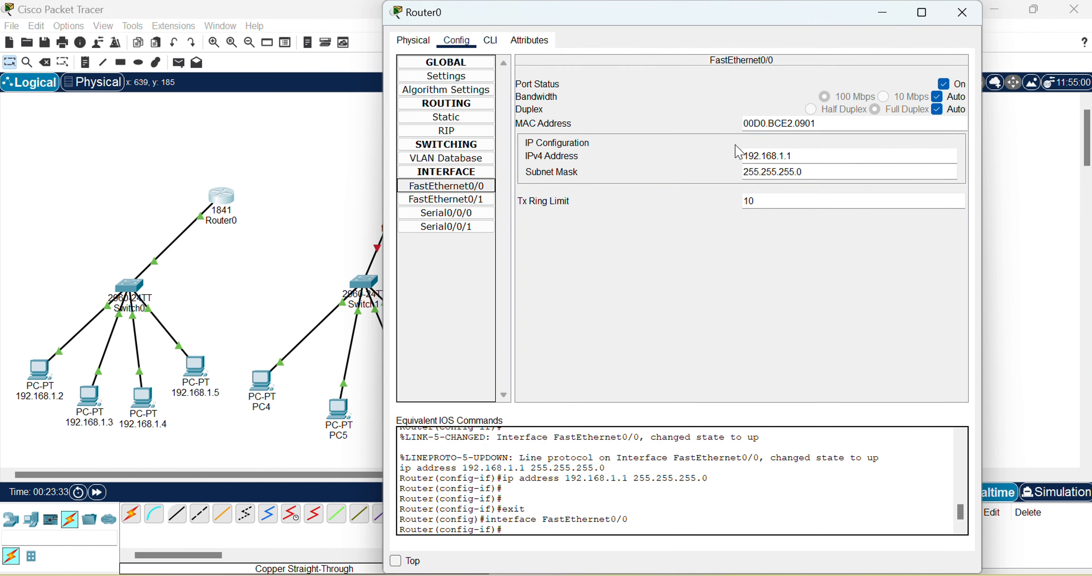
pyautogui.moveTo(812, 157); pyautogui.dragTo(726, 156)
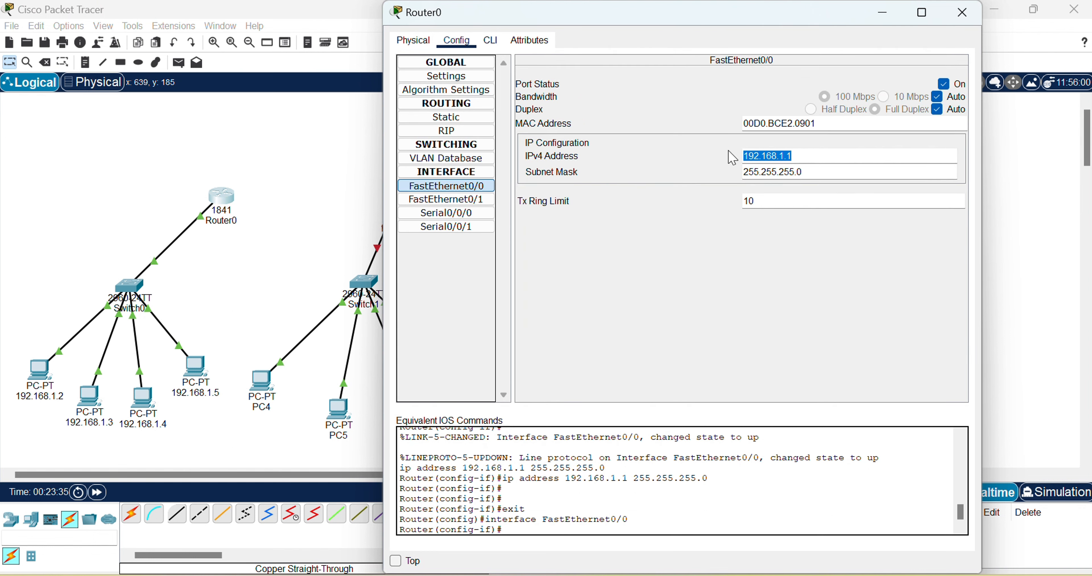
pyautogui.click(956, 10)
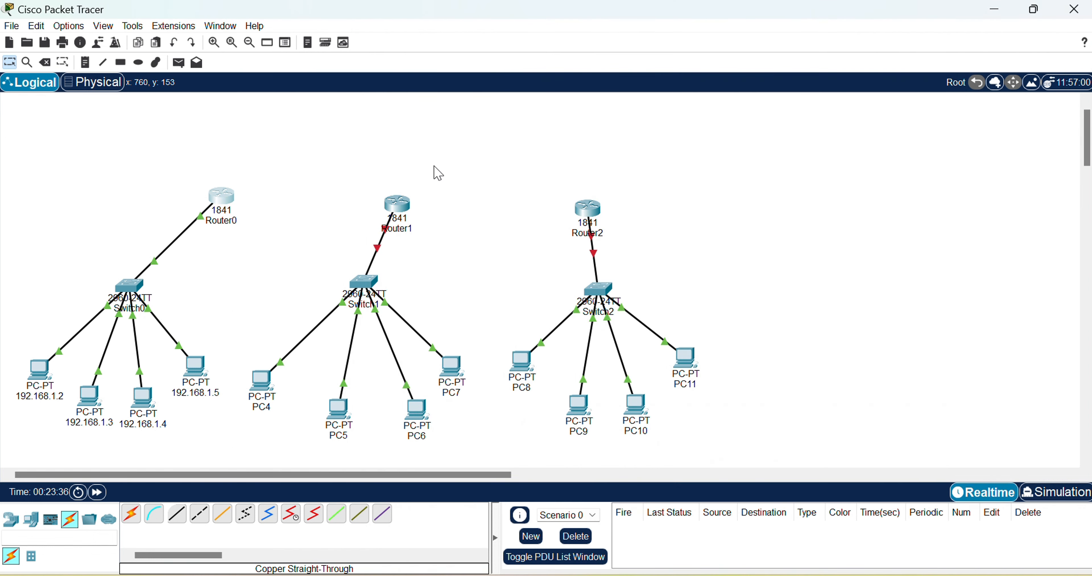
# Add the note "Network 1 - 192.168.1.1" beside the link between Router0 and Switch0
pyautogui.click(85, 62)
pyautogui.click(153, 242)
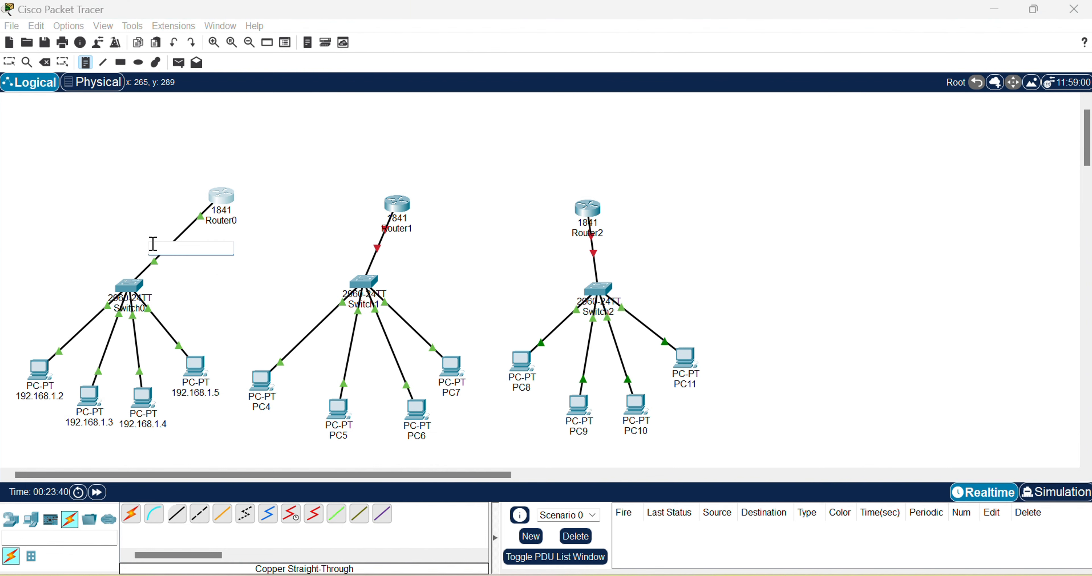
pyautogui.write('Network')
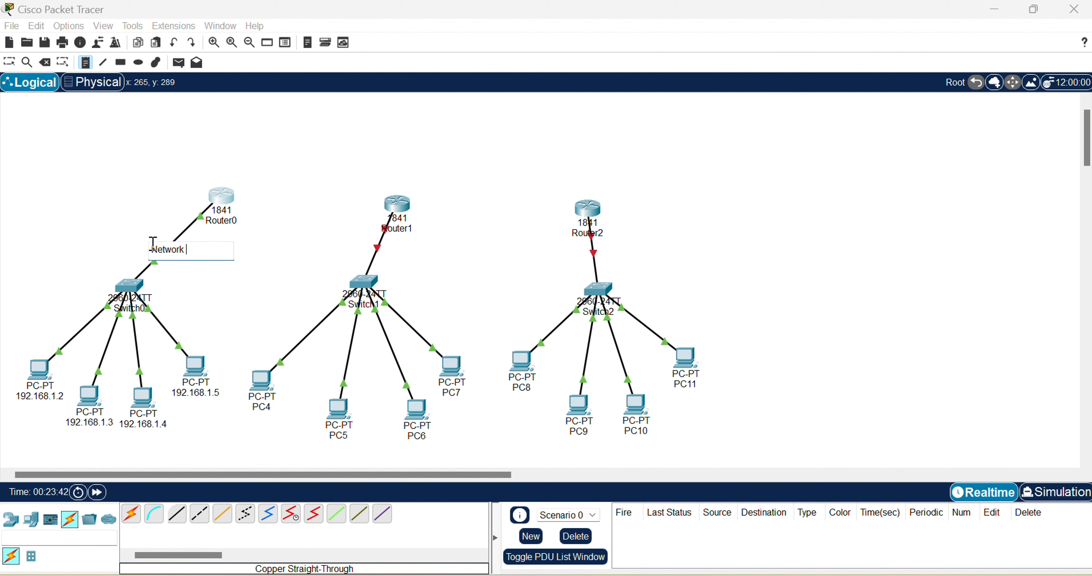
pyautogui.write(' 1 - 192.168.1.3')
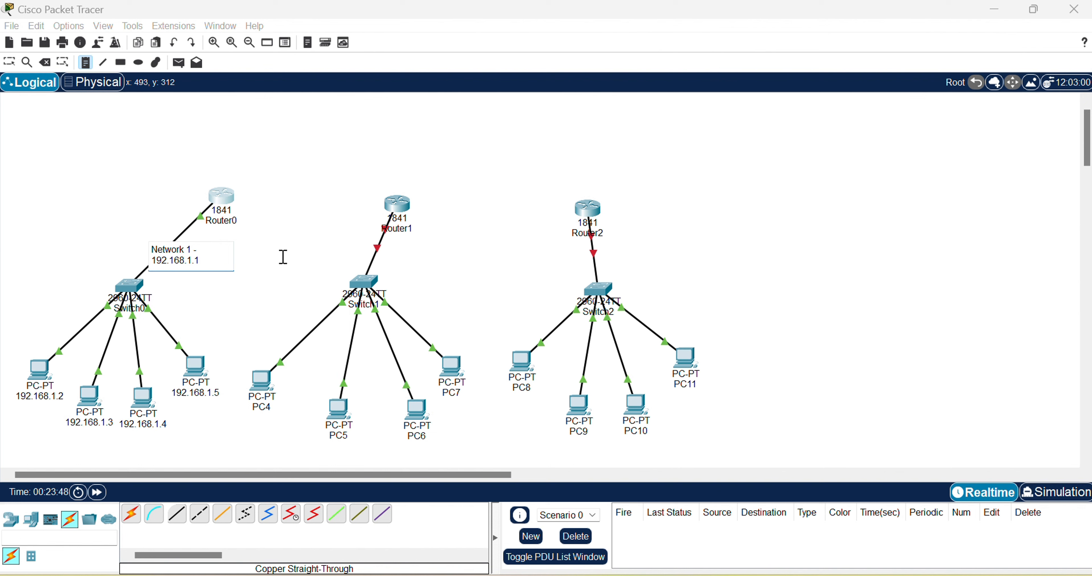
# Add the note "Network 2 - 192.168.2.0" beside the link between Router1 and Switch1
pyautogui.click(393, 255)
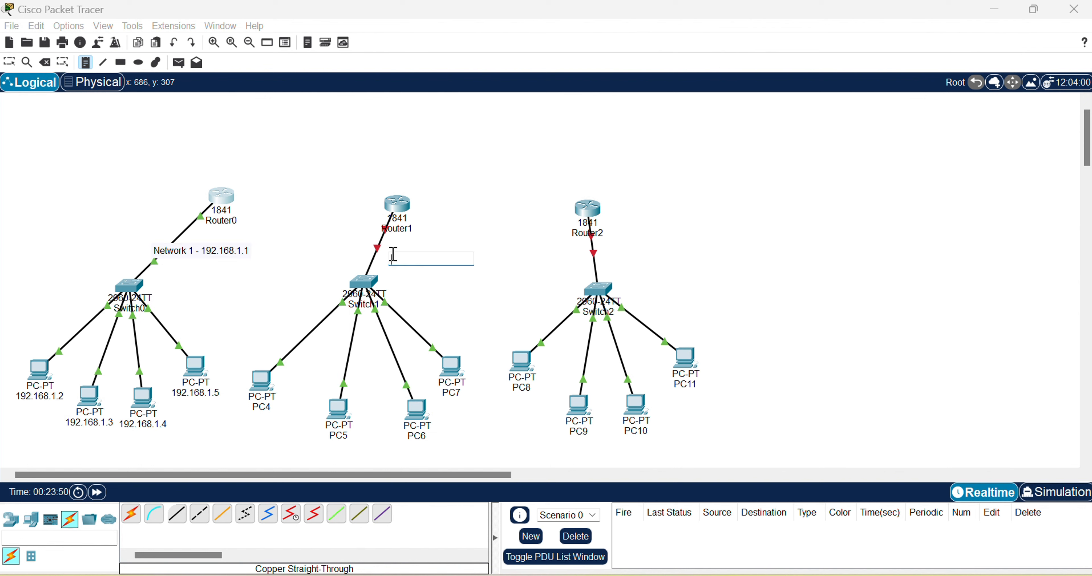
pyautogui.write('Network')
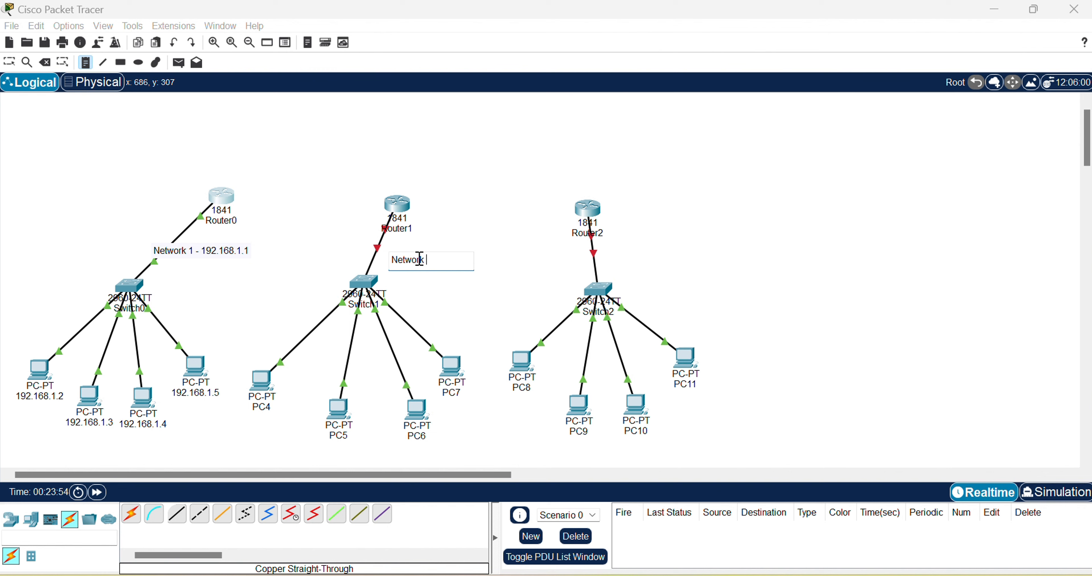
pyautogui.write(' 2 - 192.168.1.3')
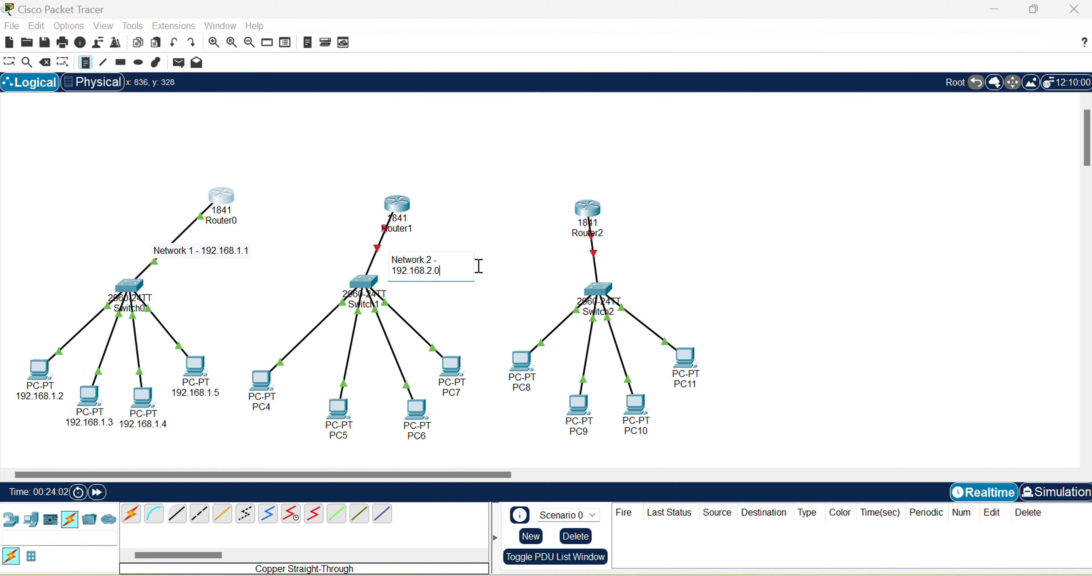
# Add the note "Network - 192.168.3.0" beside the link between Router2 and Switch2
pyautogui.click(607, 264)
pyautogui.write('Network -')
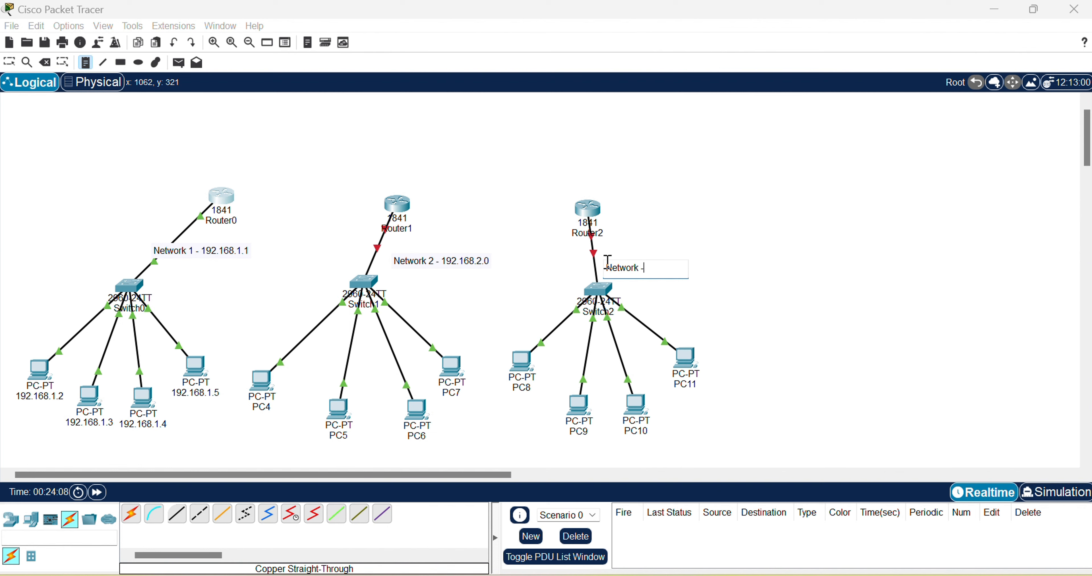
pyautogui.write(' 192.168.1.3')
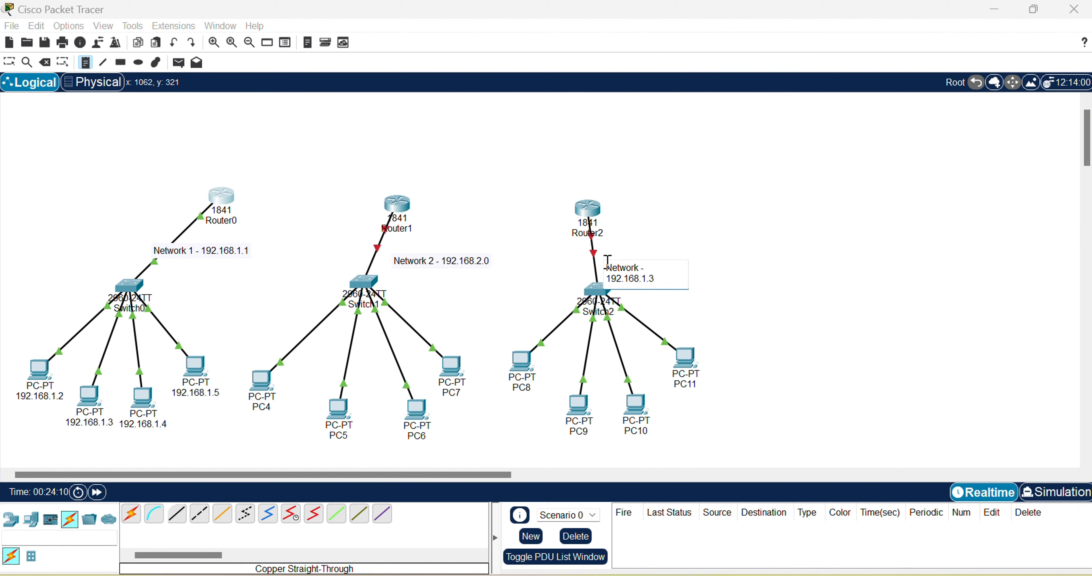
pyautogui.press('BackSpace')
pyautogui.press('BackSpace')
pyautogui.press('BackSpace')
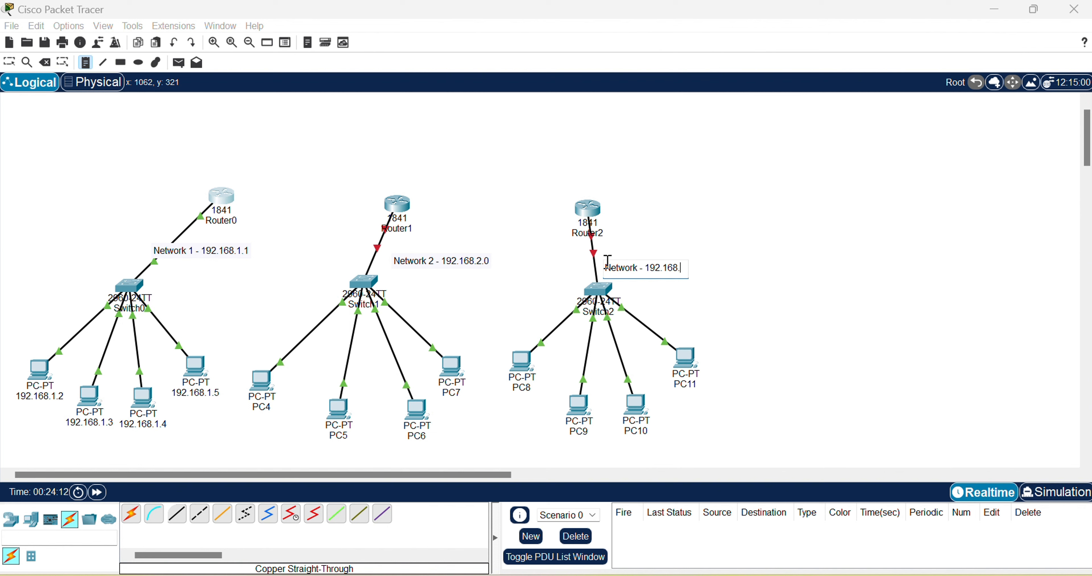
pyautogui.write('3.0')
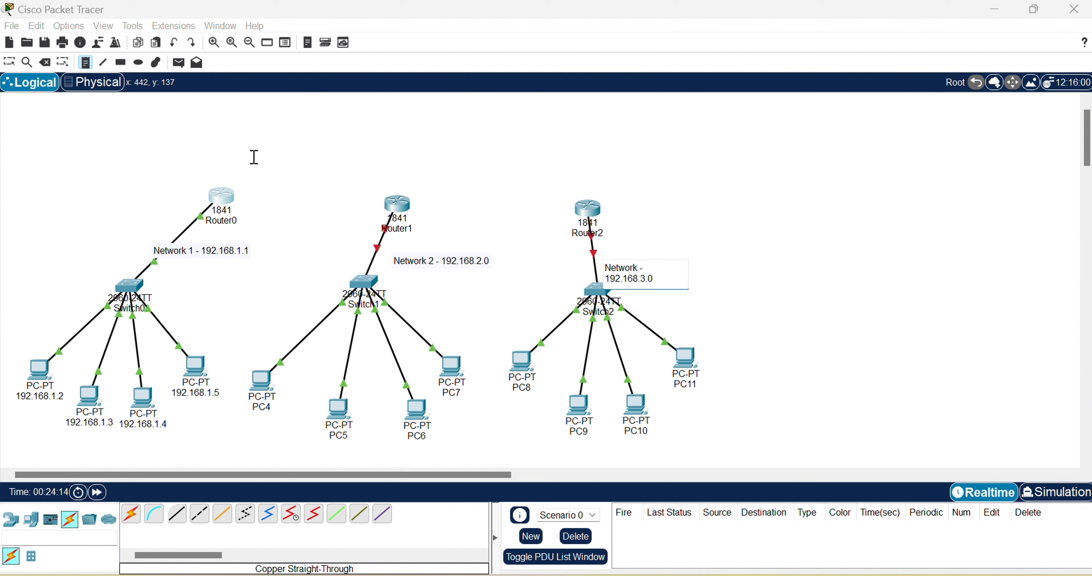
# Correct the note beside the Router0–Switch0 link to read "Network 1 - 192.168.1.0"
pyautogui.click(4, 64)
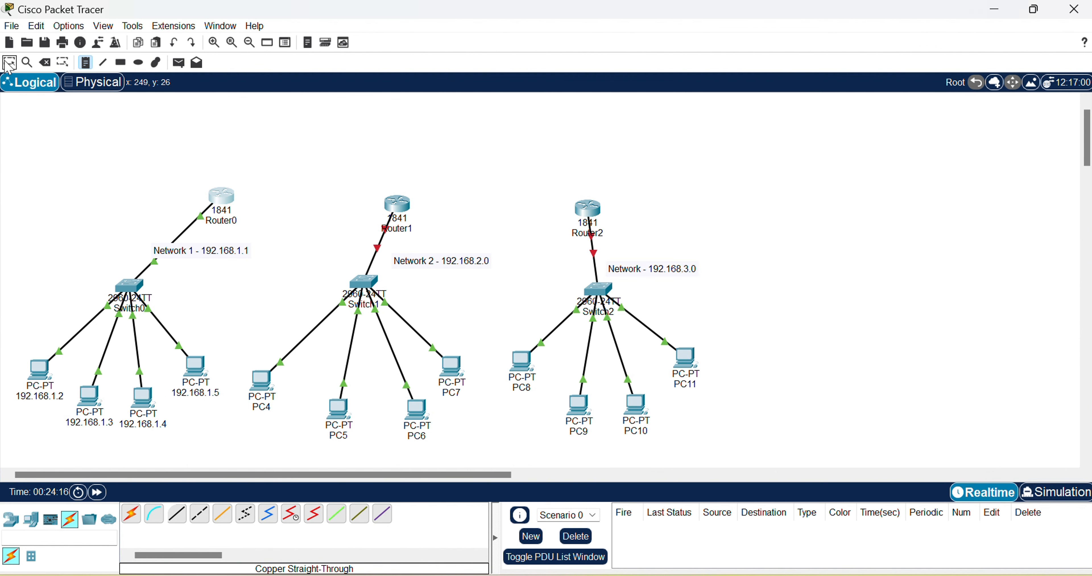
pyautogui.doubleClick(239, 257)
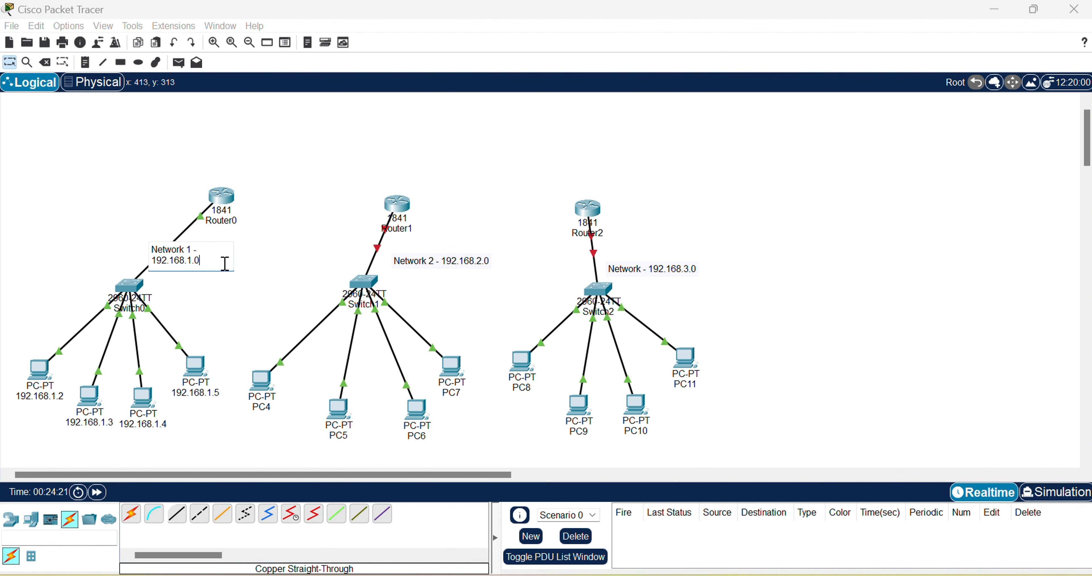
pyautogui.click(290, 267)
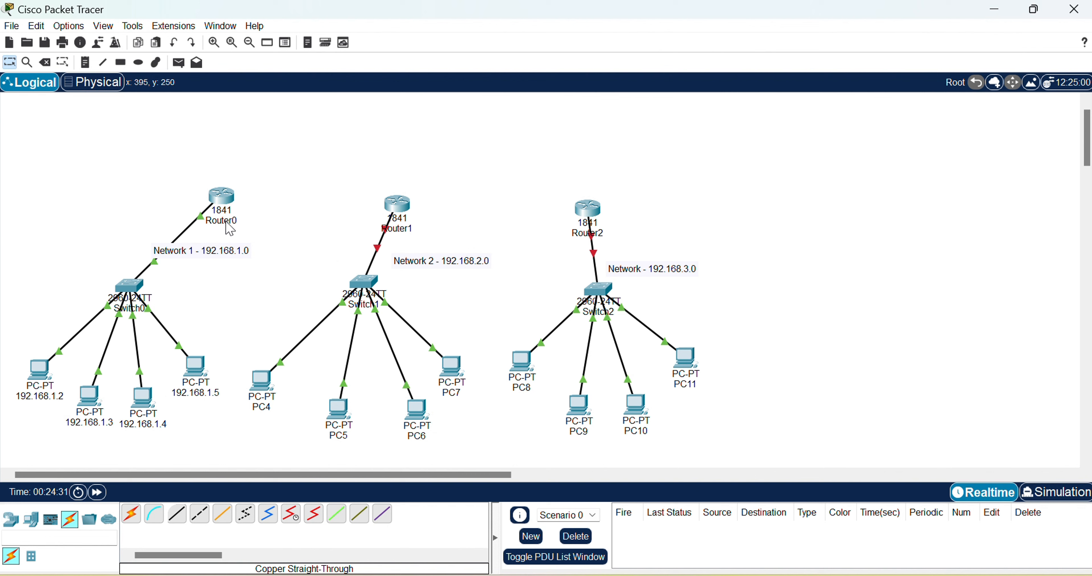
# Check the IPv4 address configured on Router0's FastEthernet0/0 interface, leaving its settings closed
pyautogui.click(221, 197)
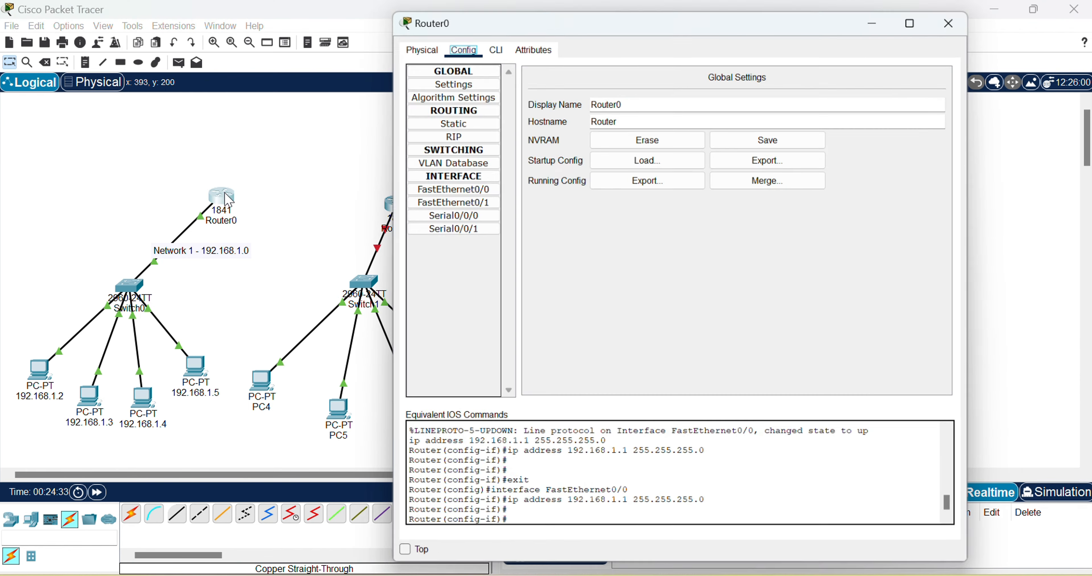
pyautogui.click(465, 186)
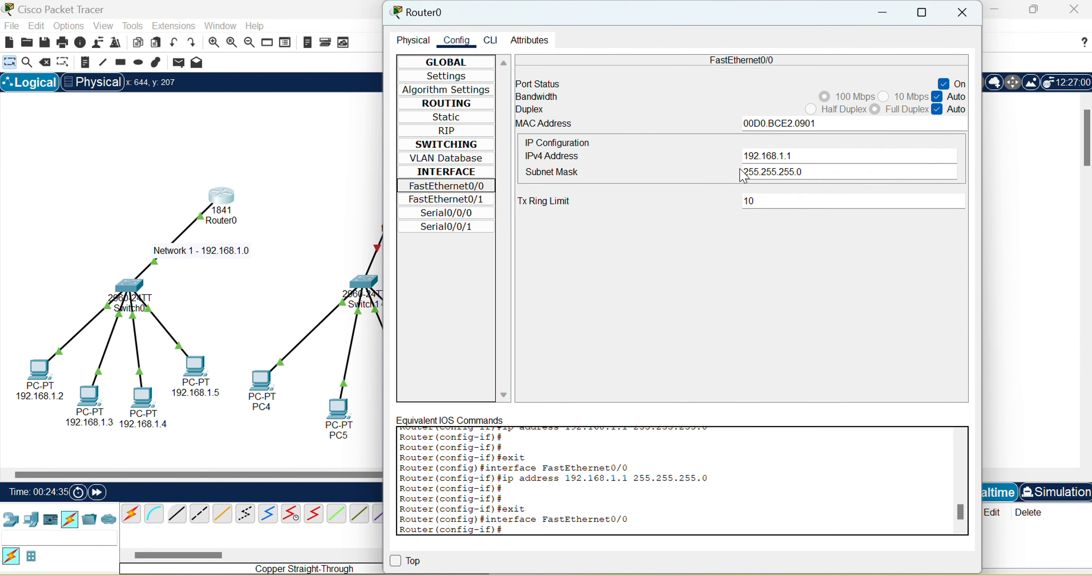
pyautogui.moveTo(836, 156); pyautogui.dragTo(731, 157)
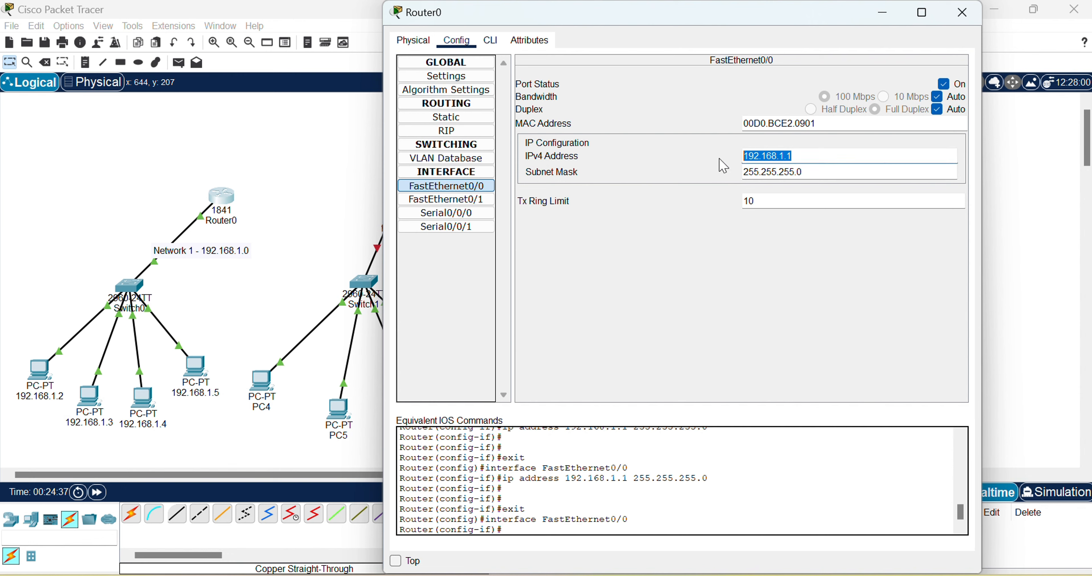
pyautogui.click(963, 13)
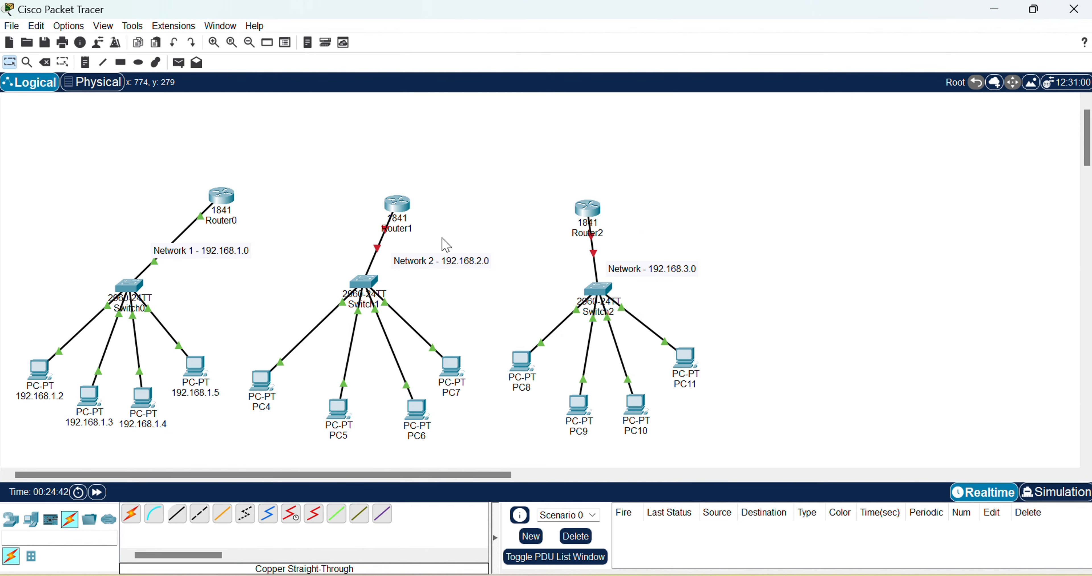
# Give Router1's FastEthernet0/0 IPv4 address 192.168.2.1 with subnet mask 255.255.255.0 and turn the port on
pyautogui.click(397, 212)
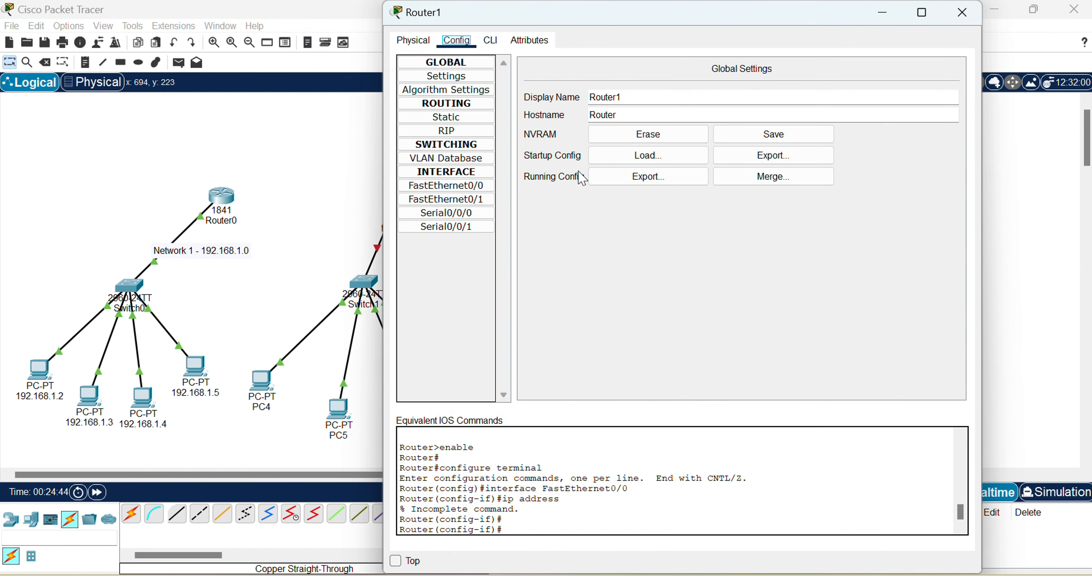
pyautogui.click(443, 187)
pyautogui.click(780, 154)
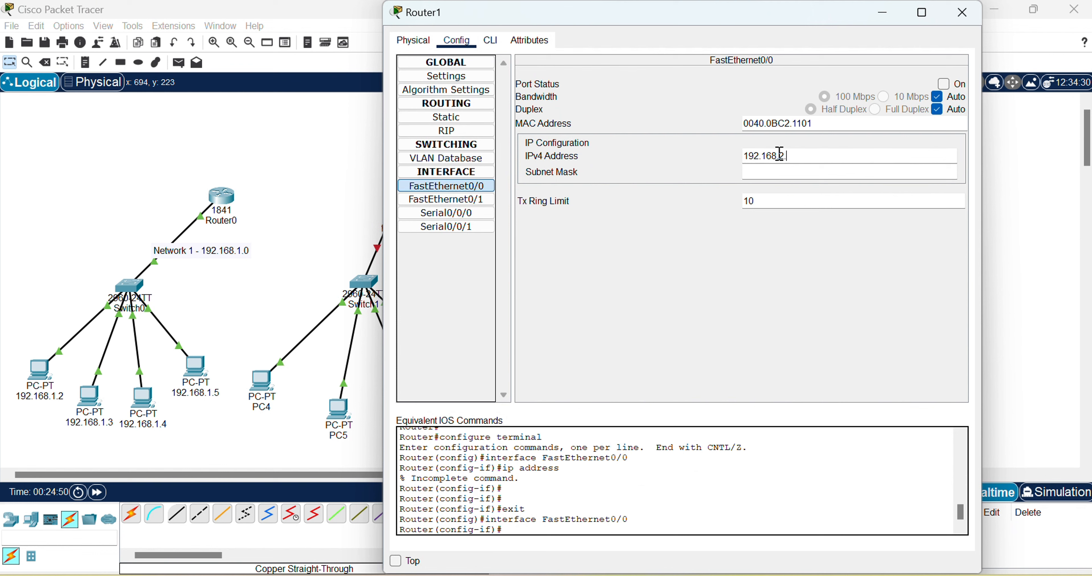
pyautogui.write('192.168.2.1')
pyautogui.click(809, 172)
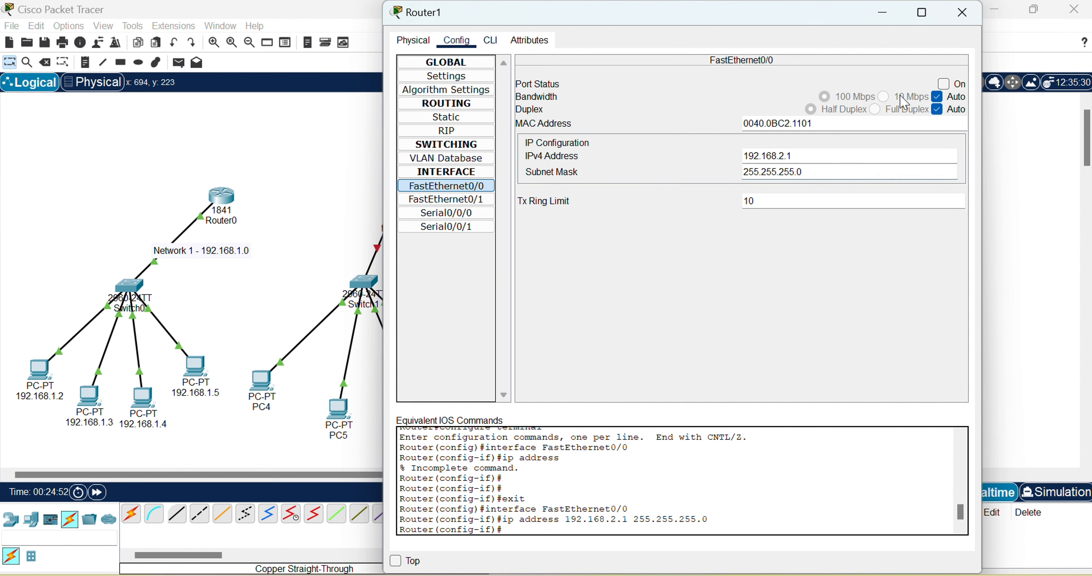
pyautogui.click(944, 83)
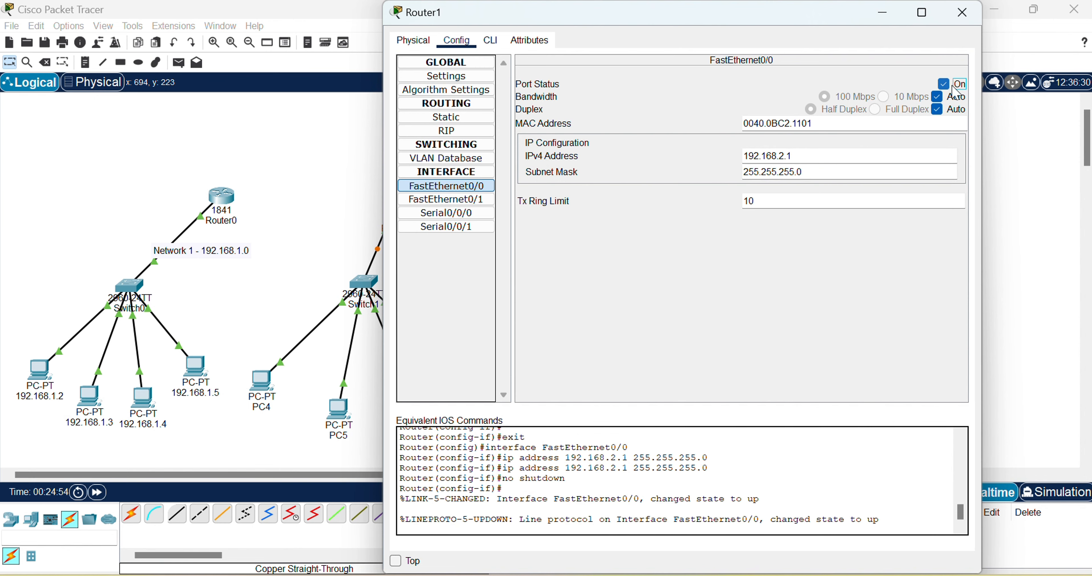
pyautogui.click(963, 12)
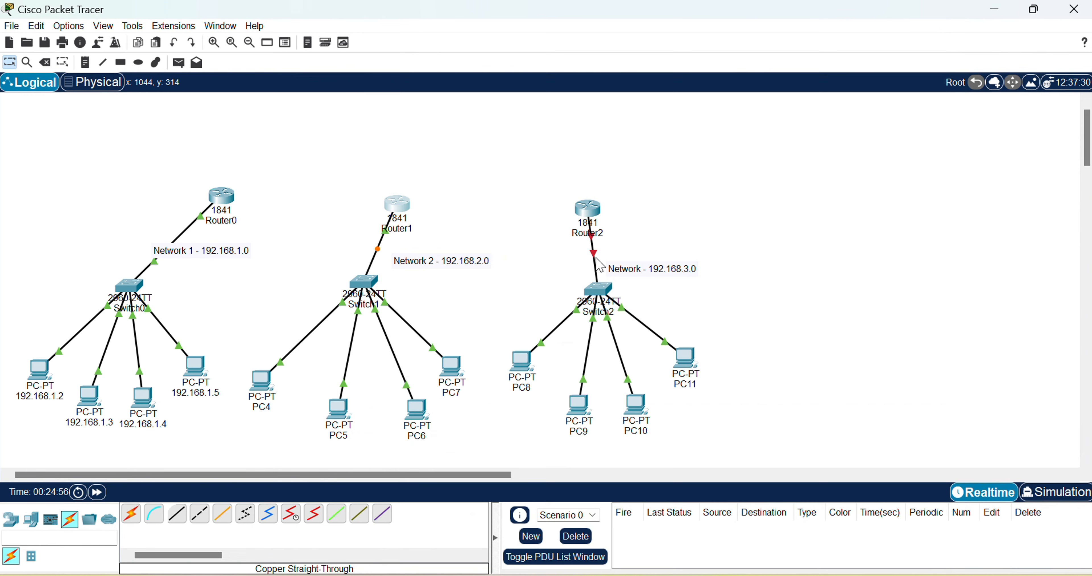
# Give Router2's FastEthernet0/0 IPv4 address 192.168.3.1 with subnet mask 255.255.255.0 and turn the port on
pyautogui.click(593, 210)
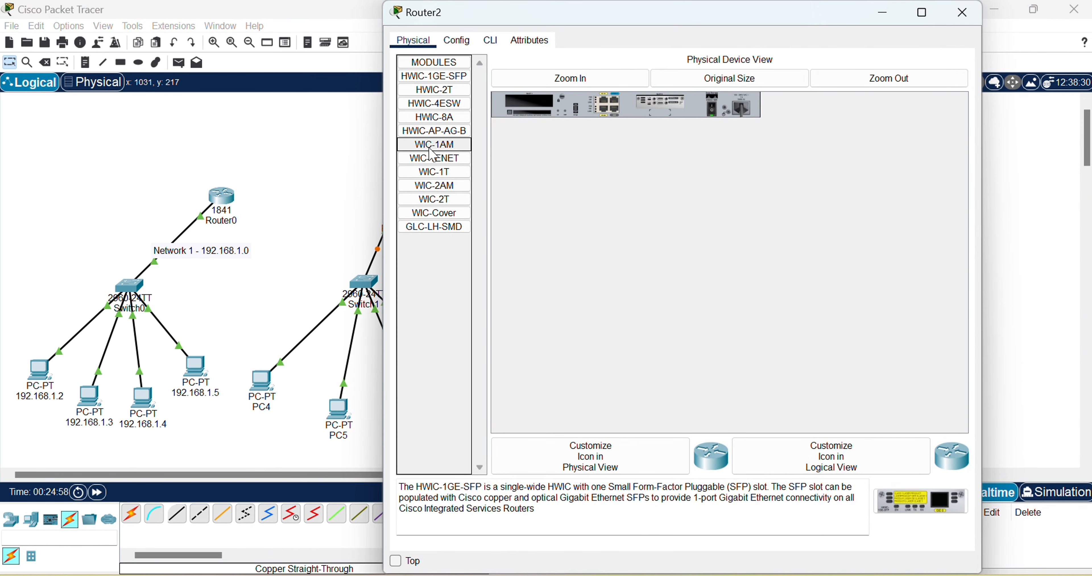
pyautogui.moveTo(730, 10); pyautogui.dragTo(780, 87)
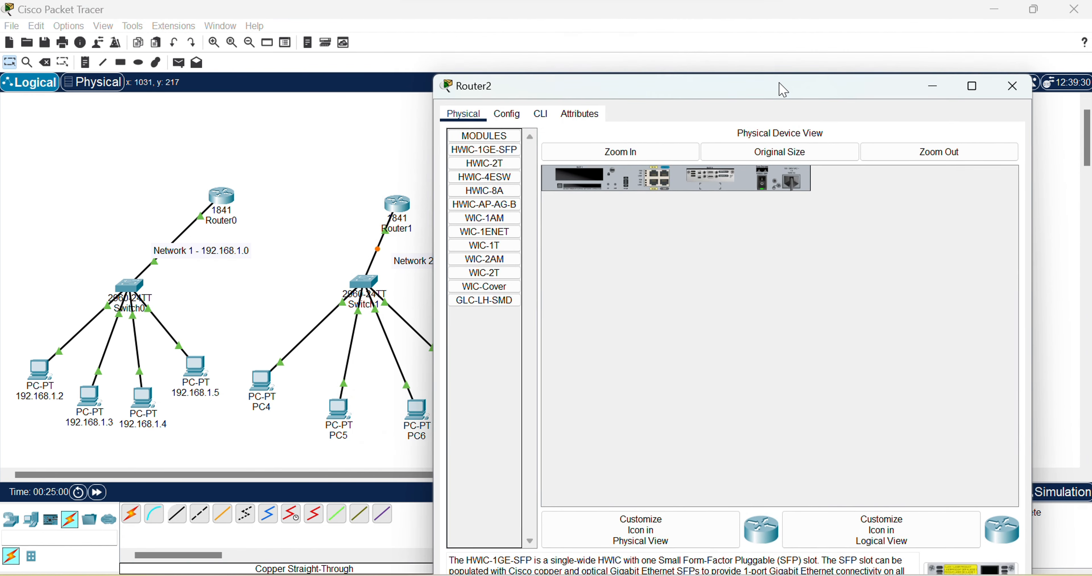
pyautogui.click(506, 117)
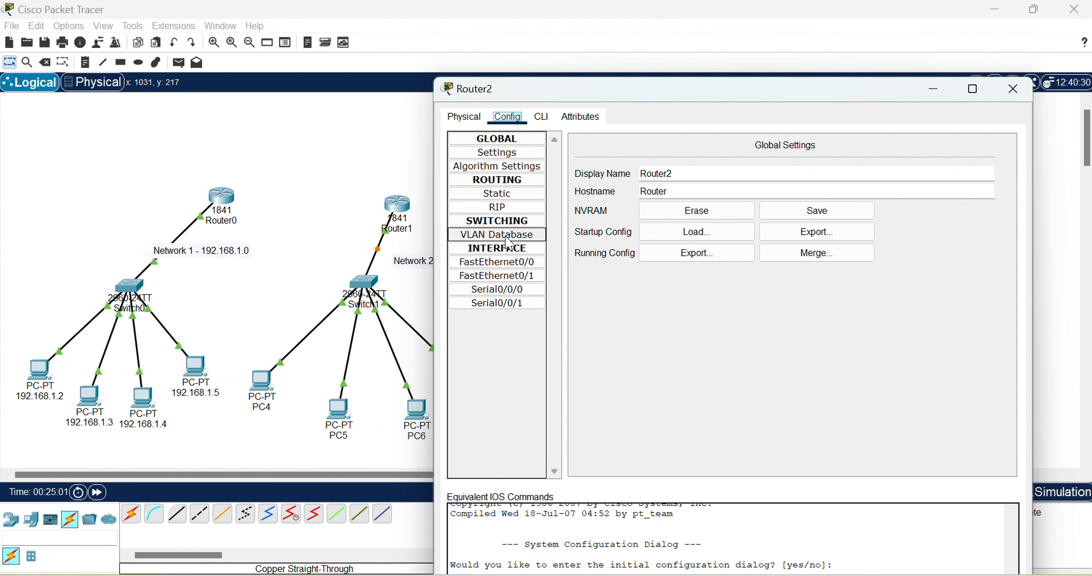
pyautogui.click(469, 263)
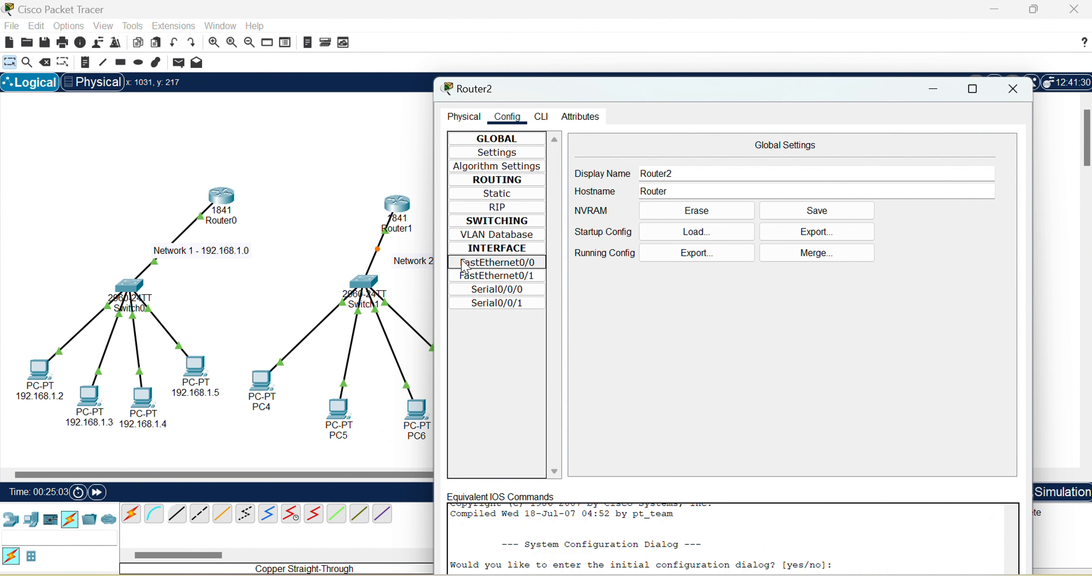
pyautogui.click(811, 234)
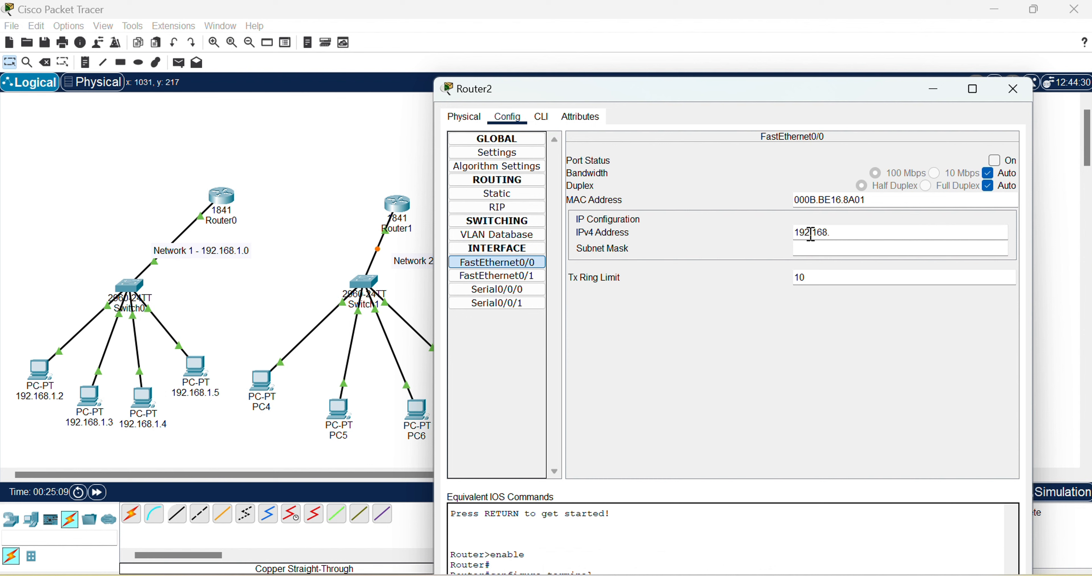
pyautogui.write('192.168.3.1')
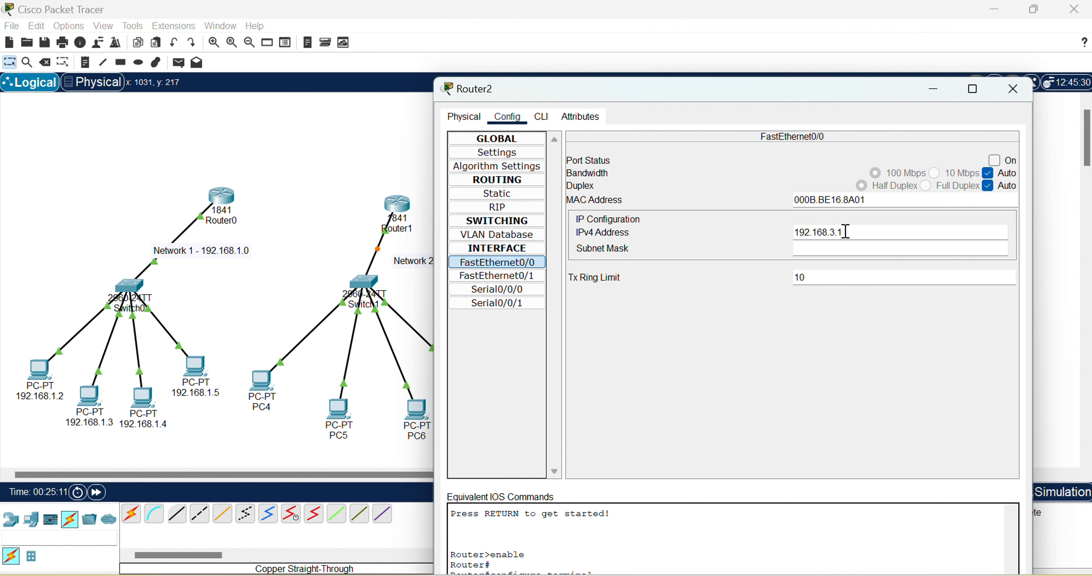
pyautogui.moveTo(864, 235); pyautogui.dragTo(785, 236)
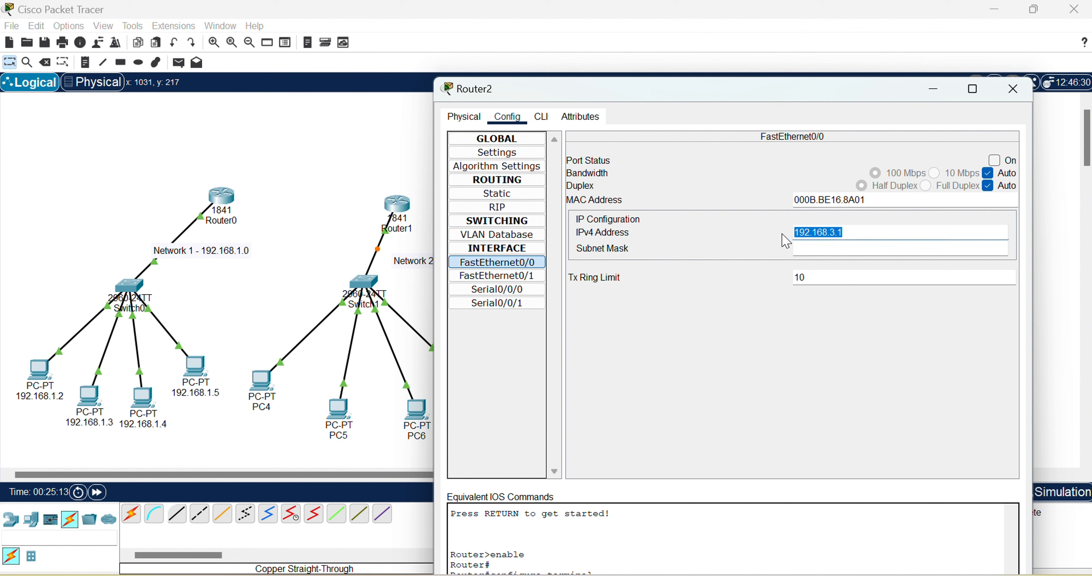
pyautogui.click(997, 161)
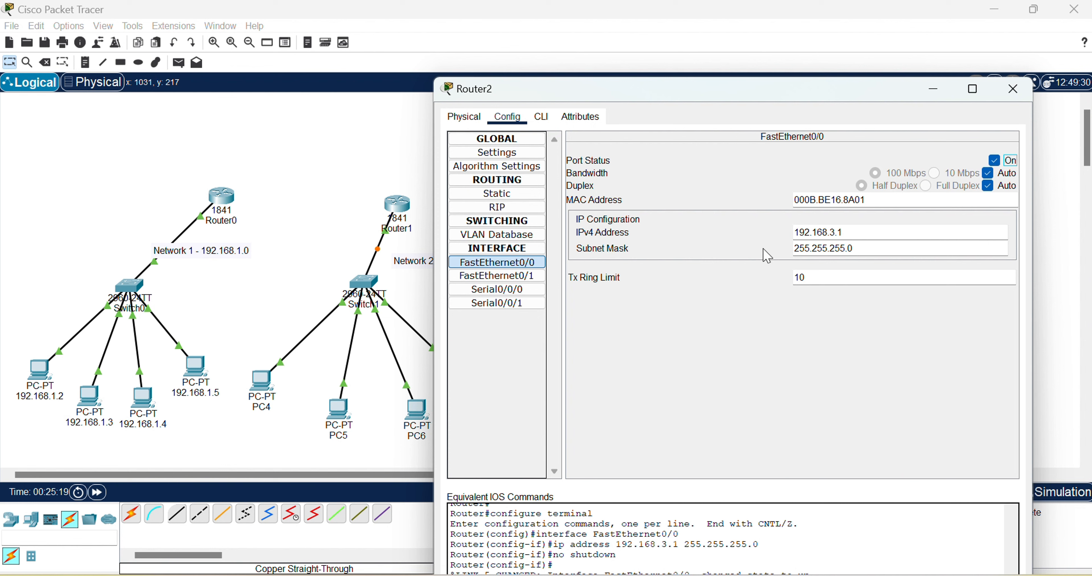
pyautogui.click(1014, 89)
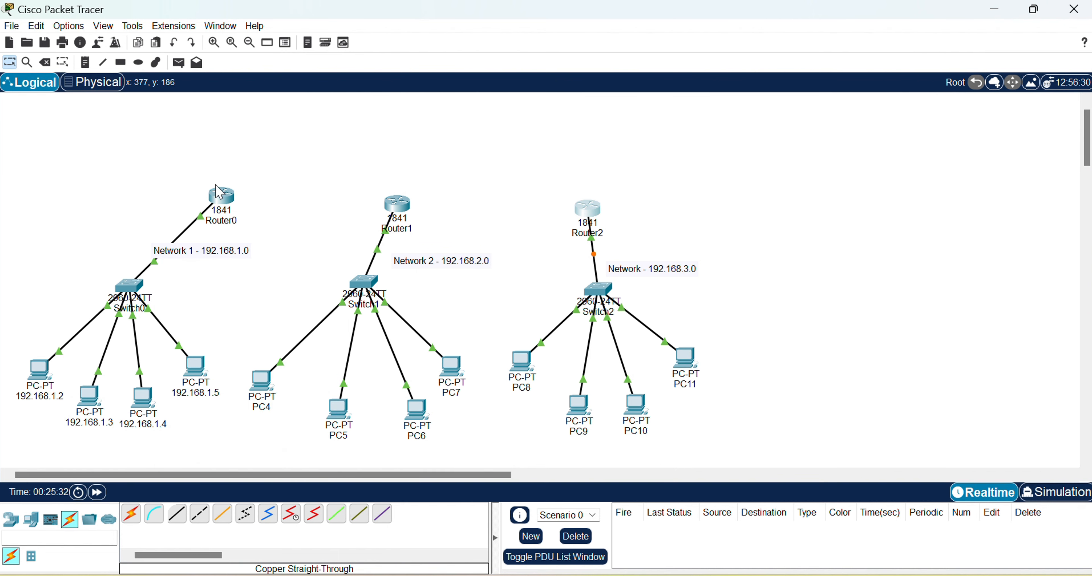
# Copy the IPv4 address of Router0's FastEthernet0/0 interface and close the router's settings
pyautogui.click(226, 200)
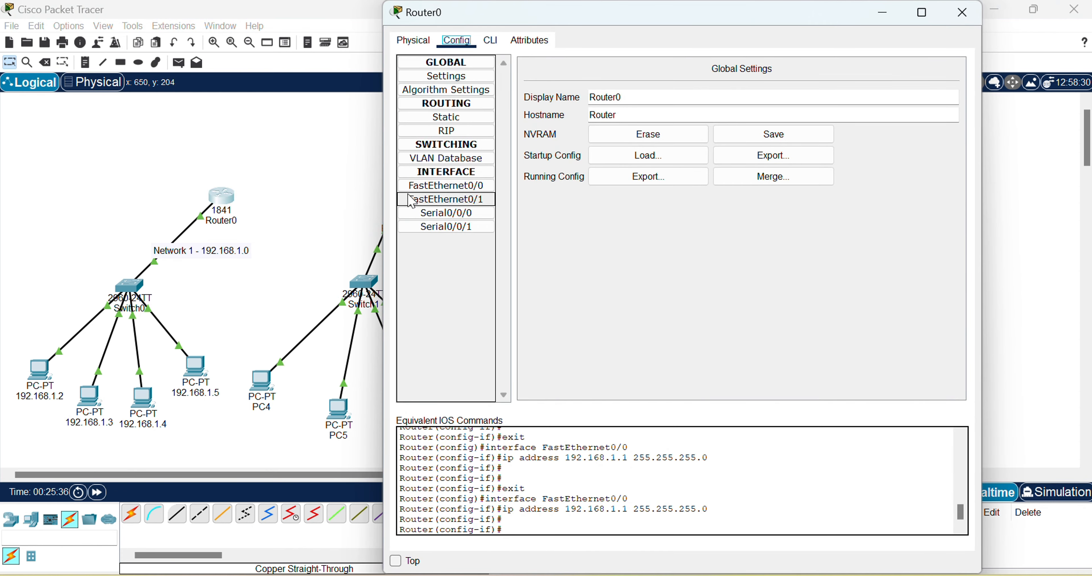
pyautogui.click(460, 189)
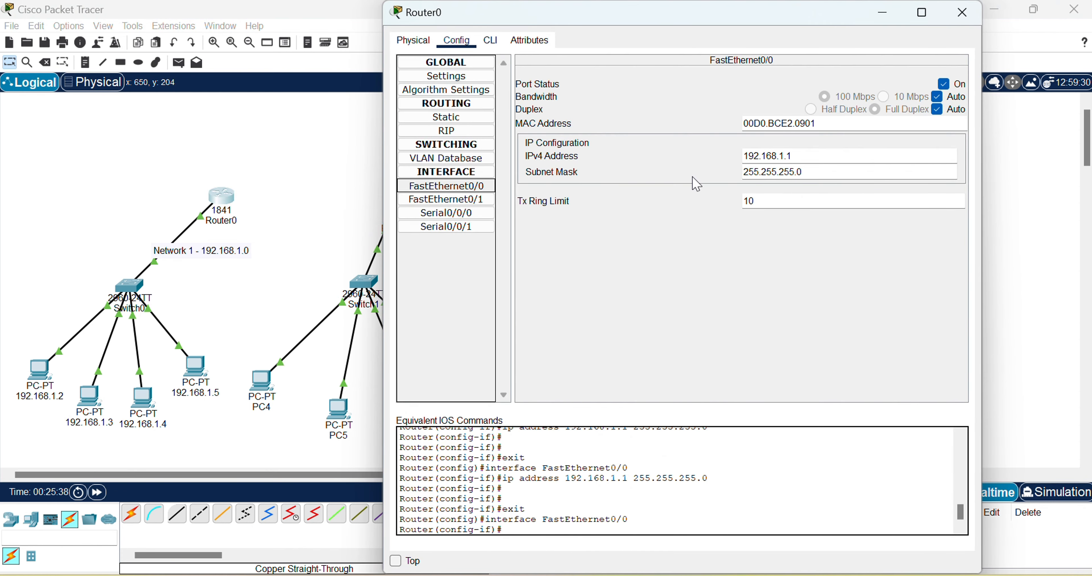
pyautogui.moveTo(813, 159); pyautogui.dragTo(716, 161)
pyautogui.hotkey('ctrl', 'c')
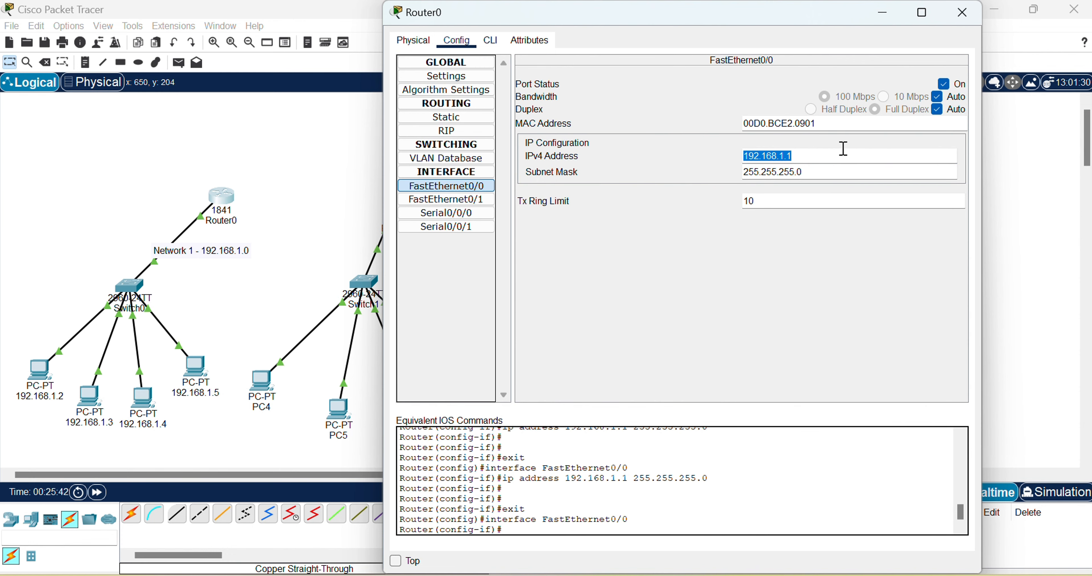
pyautogui.click(962, 13)
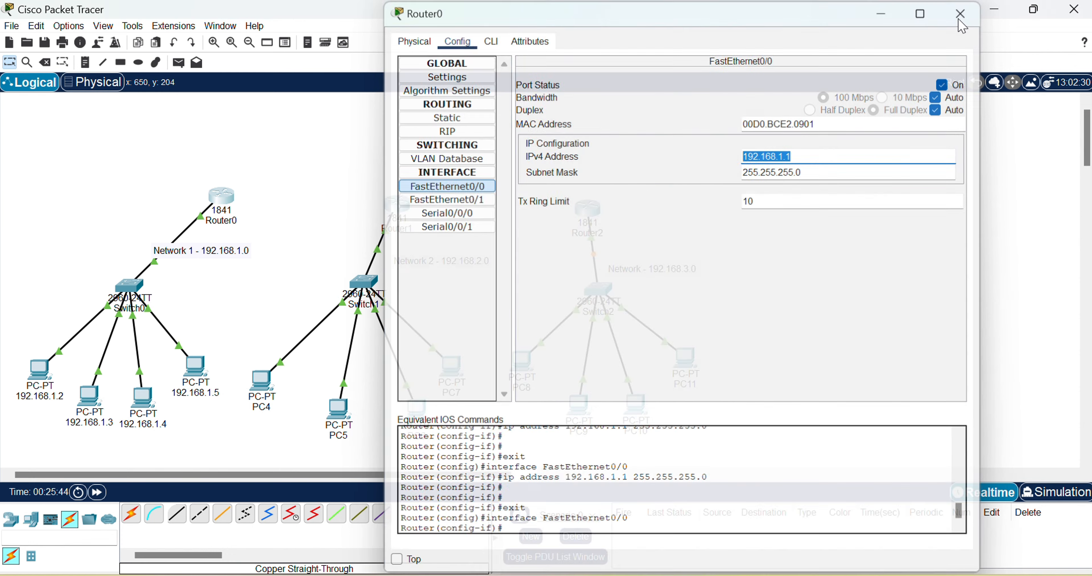
# Set the default gateway of the PC labelled 192.168.1.2 to 192.168.1.1 and close its settings
pyautogui.click(38, 369)
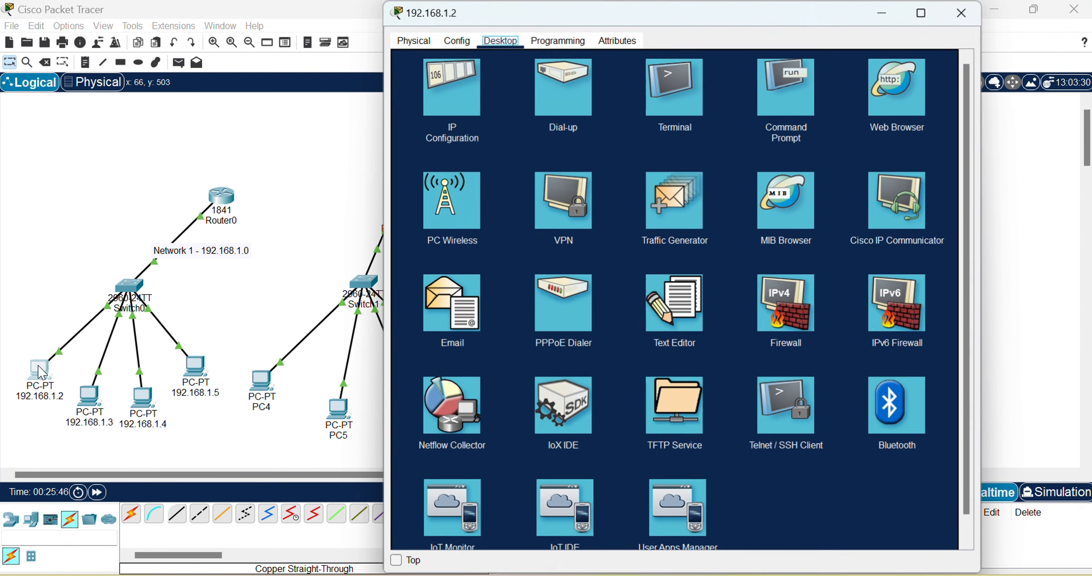
pyautogui.click(458, 91)
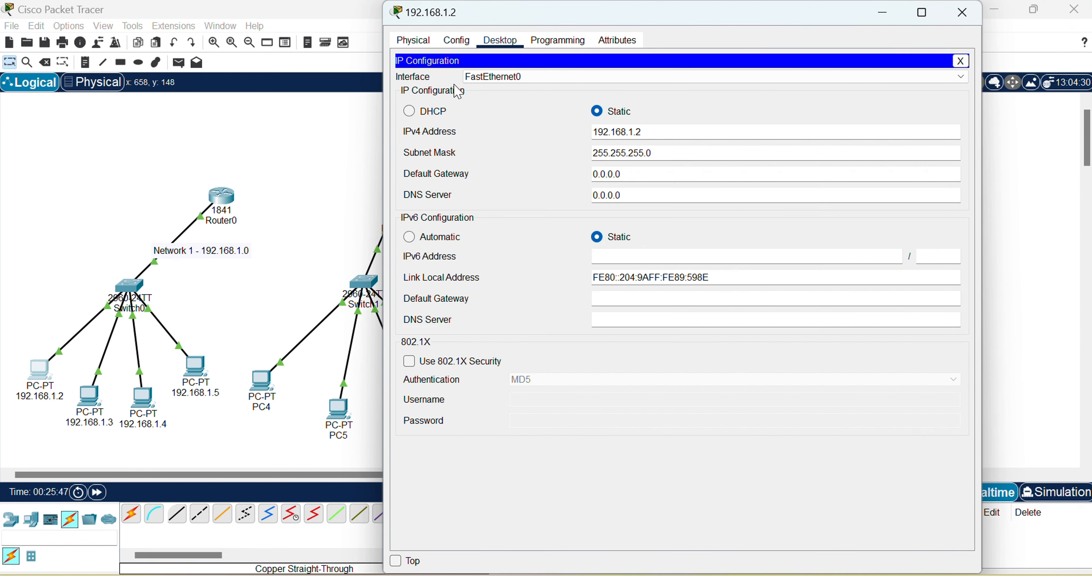
pyautogui.doubleClick(634, 174)
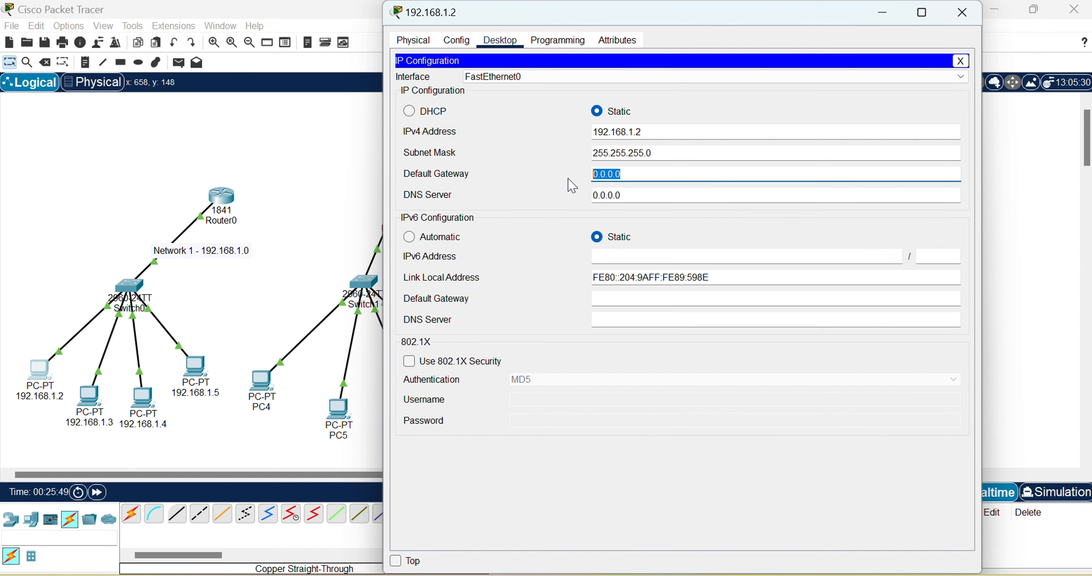
pyautogui.write('192.168.1.1')
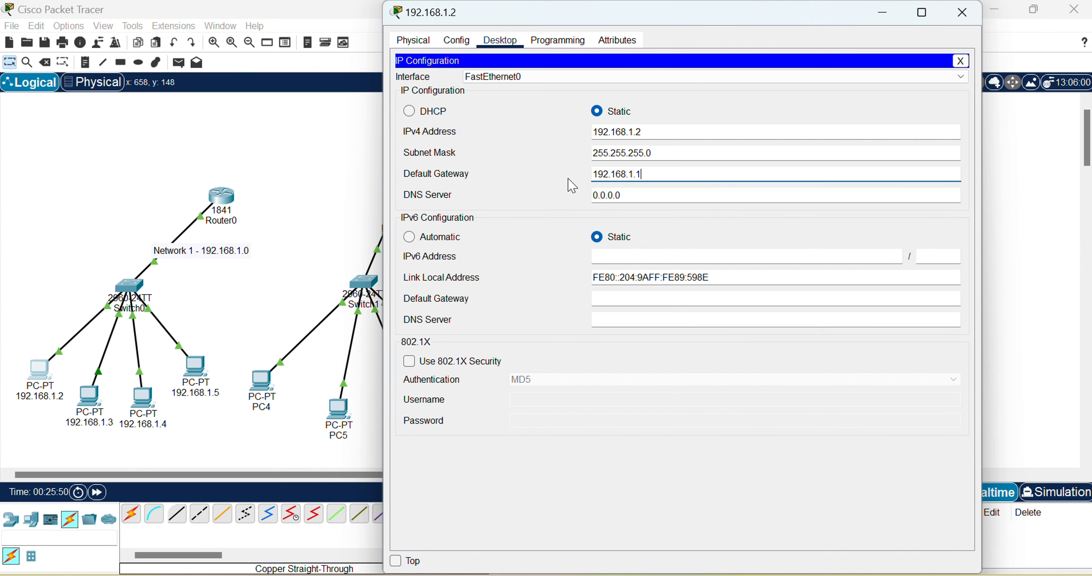
pyautogui.click(975, 20)
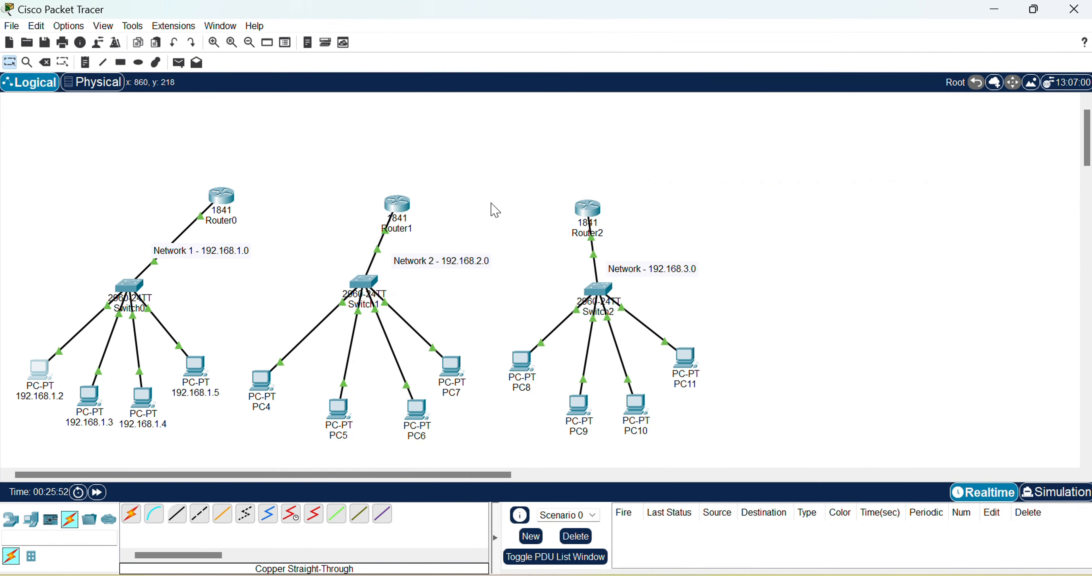
# Set the default gateway of the PC labelled 192.168.1.3 to 192.168.1.1 and close its settings
pyautogui.click(88, 411)
pyautogui.click(453, 87)
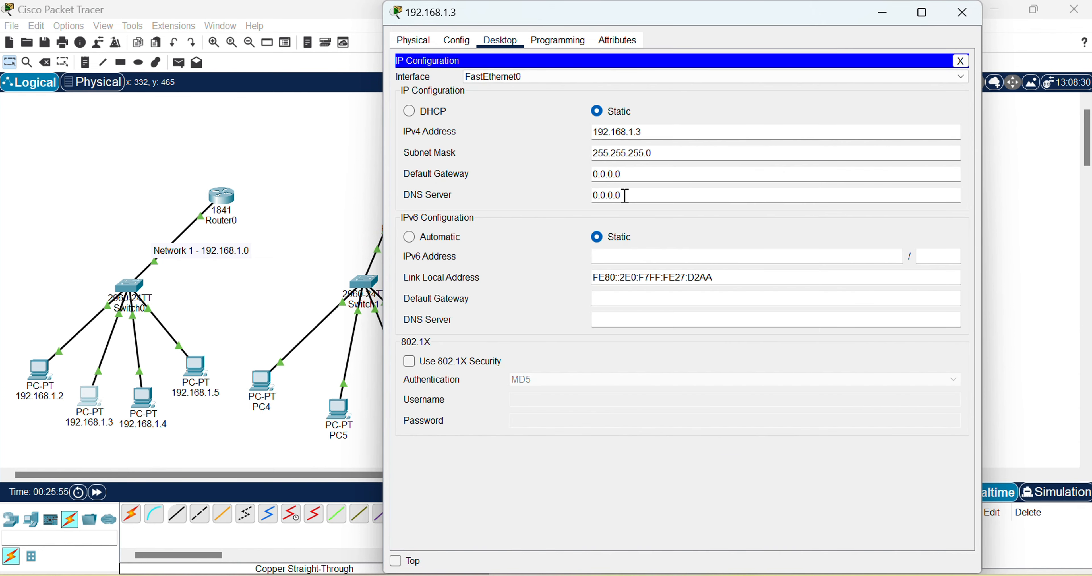
pyautogui.moveTo(641, 175); pyautogui.dragTo(566, 174)
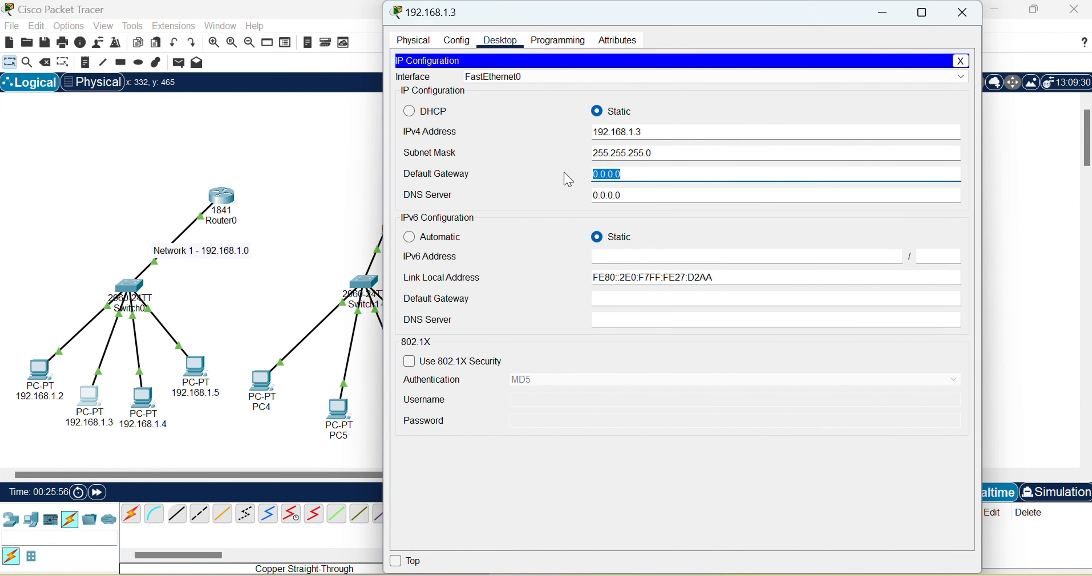
pyautogui.hotkey('ctrl', 'v')
pyautogui.click(572, 180)
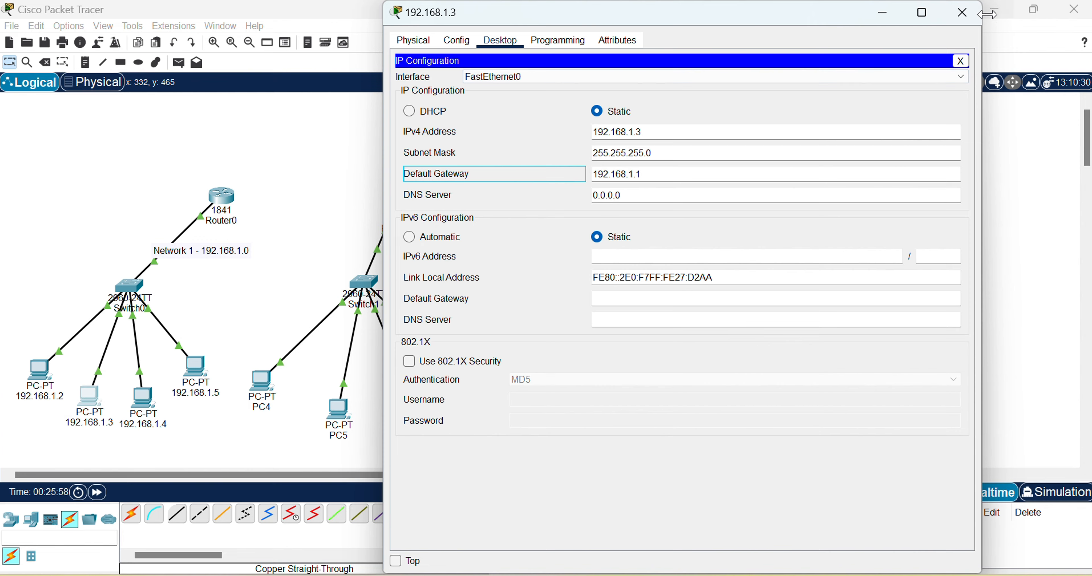
pyautogui.click(977, 15)
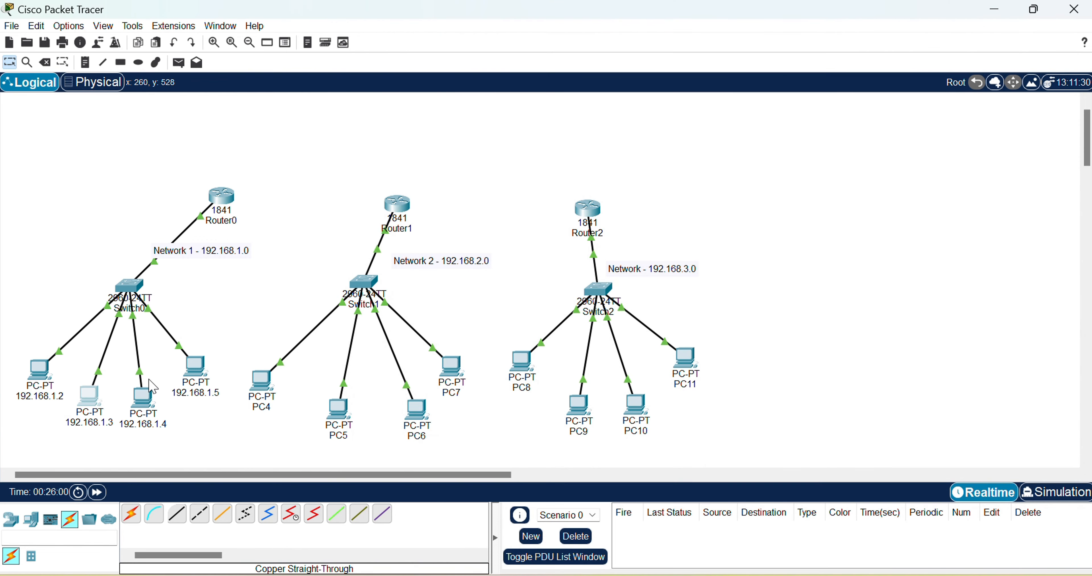
# Set the default gateway of the PC labelled 192.168.1.4 to 192.168.1.1 and close its settings
pyautogui.click(149, 399)
pyautogui.click(459, 98)
pyautogui.moveTo(663, 174); pyautogui.dragTo(538, 176)
pyautogui.write('192.168.1.1')
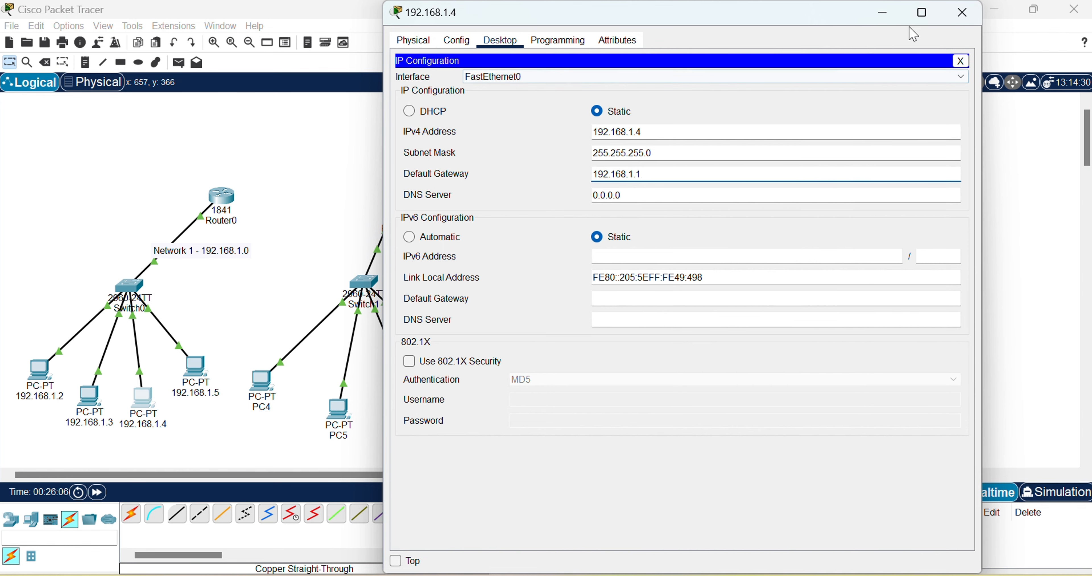
pyautogui.click(963, 12)
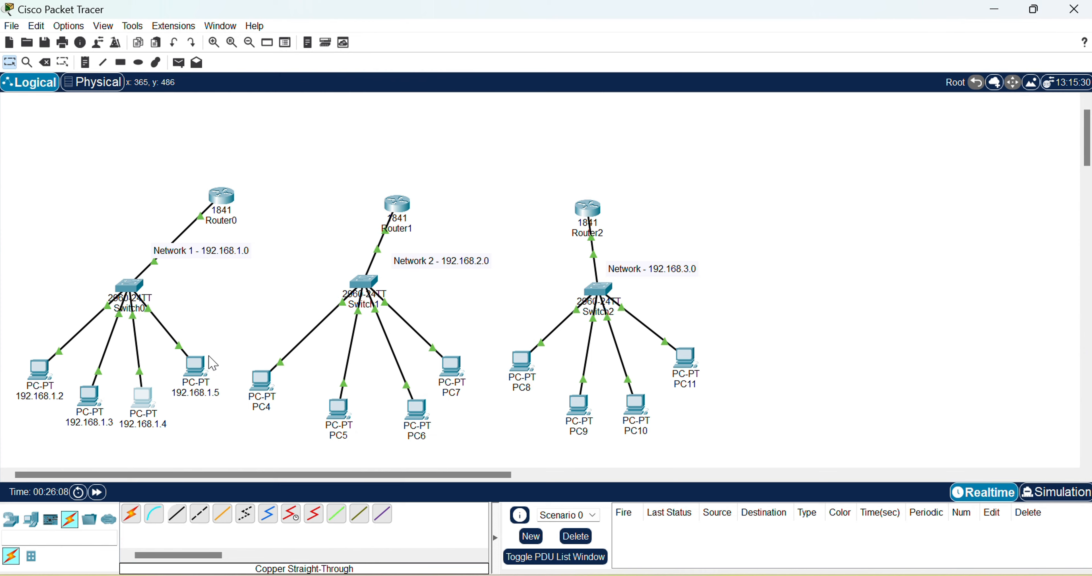
# Set the default gateway of the PC labelled 192.168.1.5 to 192.168.1.1 and close its settings
pyautogui.click(196, 367)
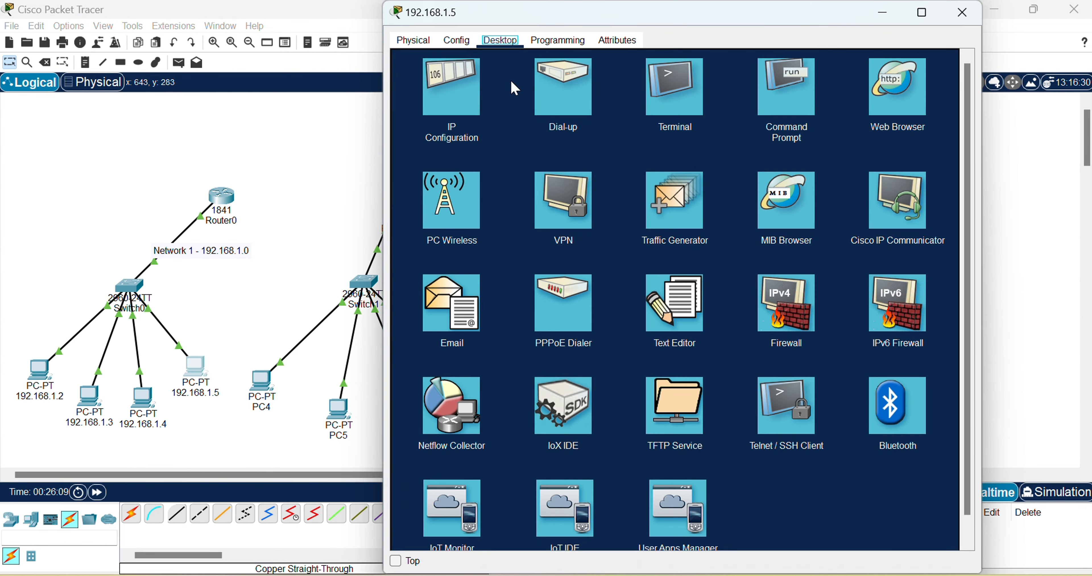
pyautogui.click(477, 100)
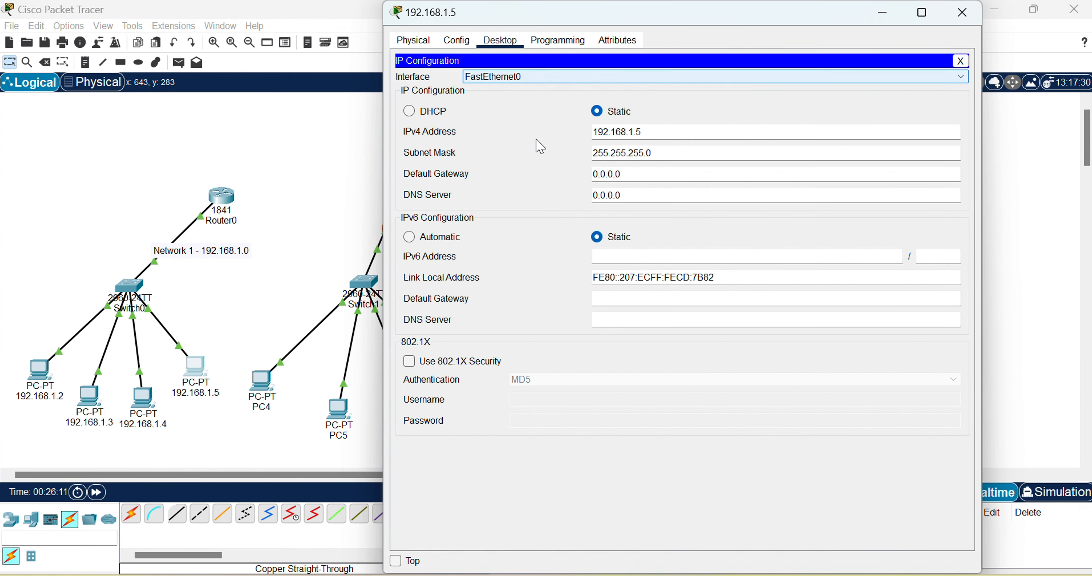
pyautogui.moveTo(629, 179); pyautogui.dragTo(536, 171)
pyautogui.write('192.168.1.1')
pyautogui.click(788, 81)
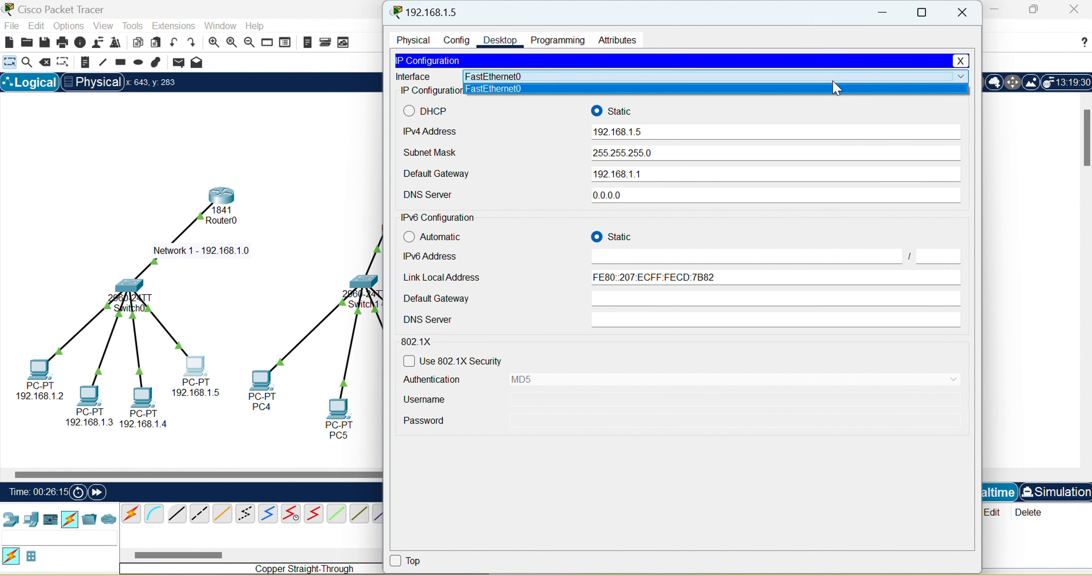
pyautogui.click(759, 107)
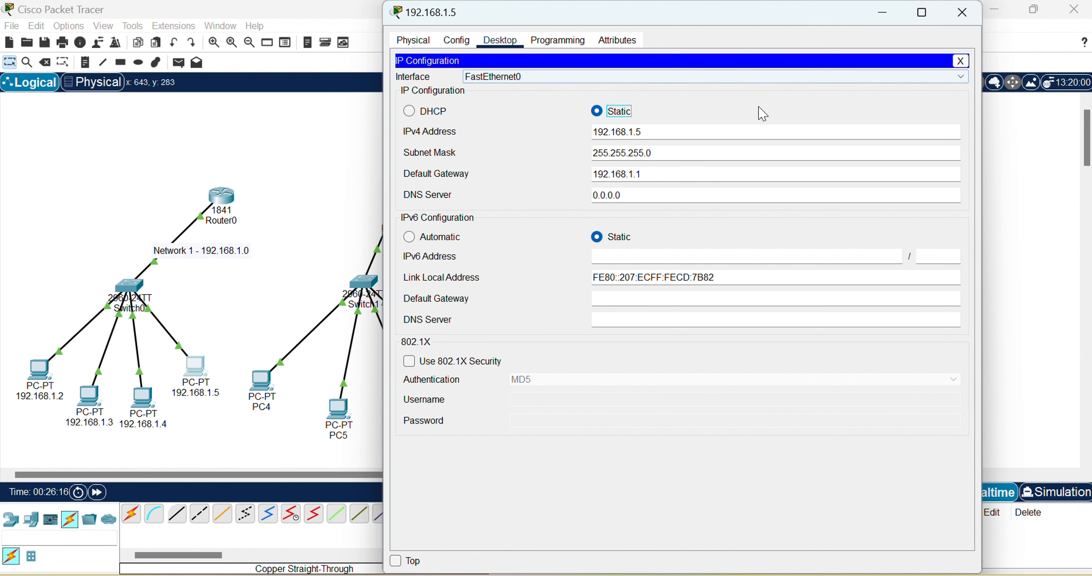
pyautogui.click(963, 13)
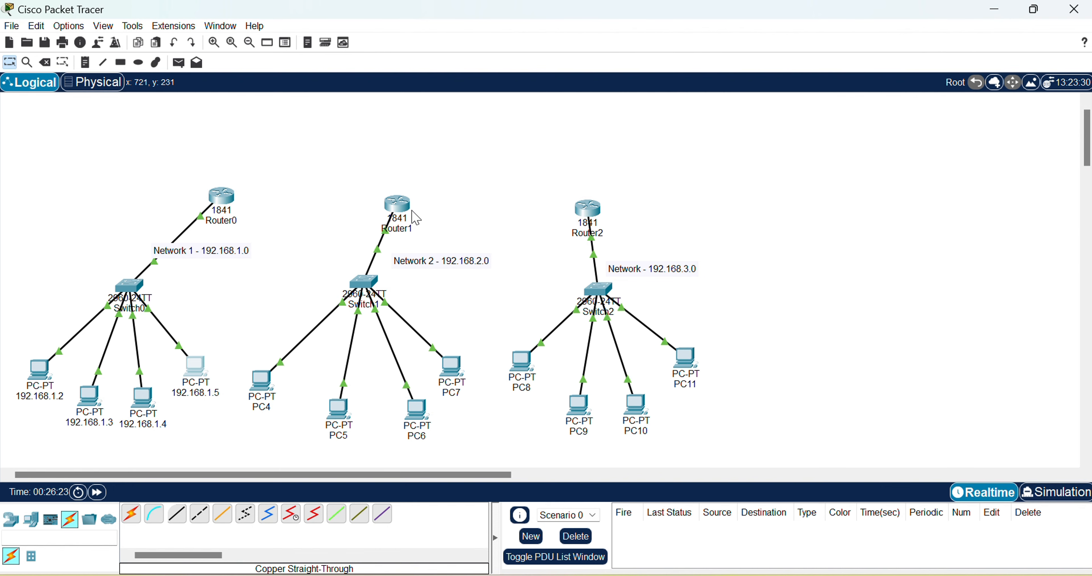
# Copy the IPv4 address of Router1's FastEthernet0/0 interface and close the router's settings
pyautogui.click(399, 210)
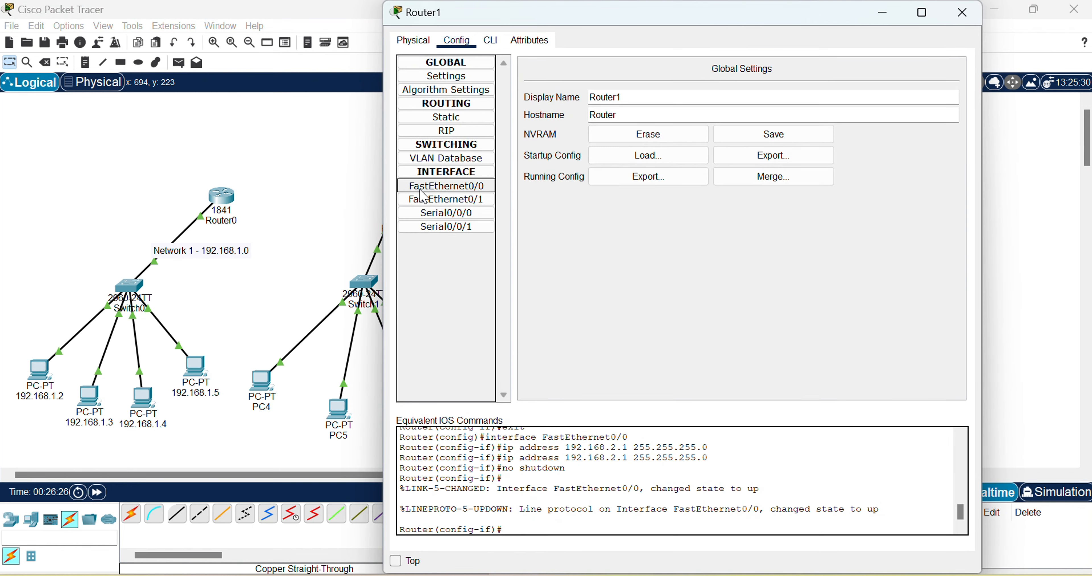
pyautogui.click(422, 191)
pyautogui.moveTo(824, 159); pyautogui.dragTo(725, 156)
pyautogui.hotkey('ctrl', 'c')
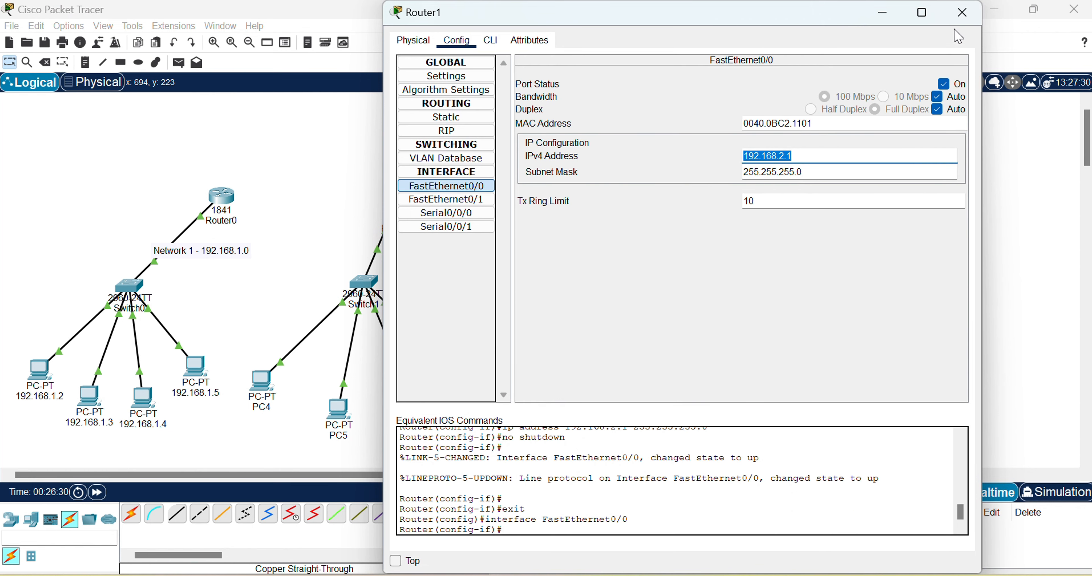
pyautogui.click(962, 12)
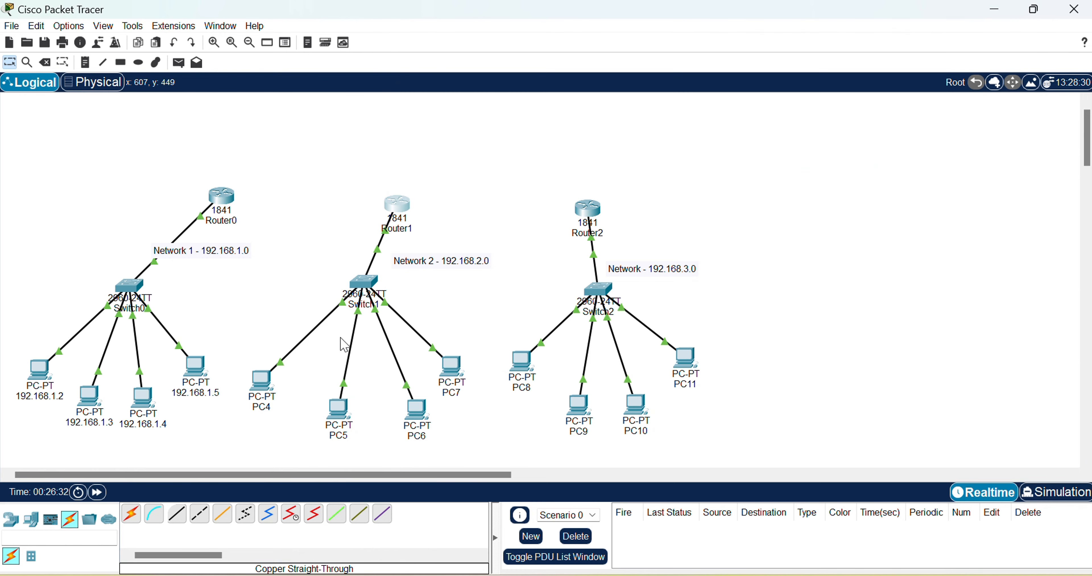
# Set PC4's default gateway to 192.168.2.1 in its IP configuration
pyautogui.click(262, 381)
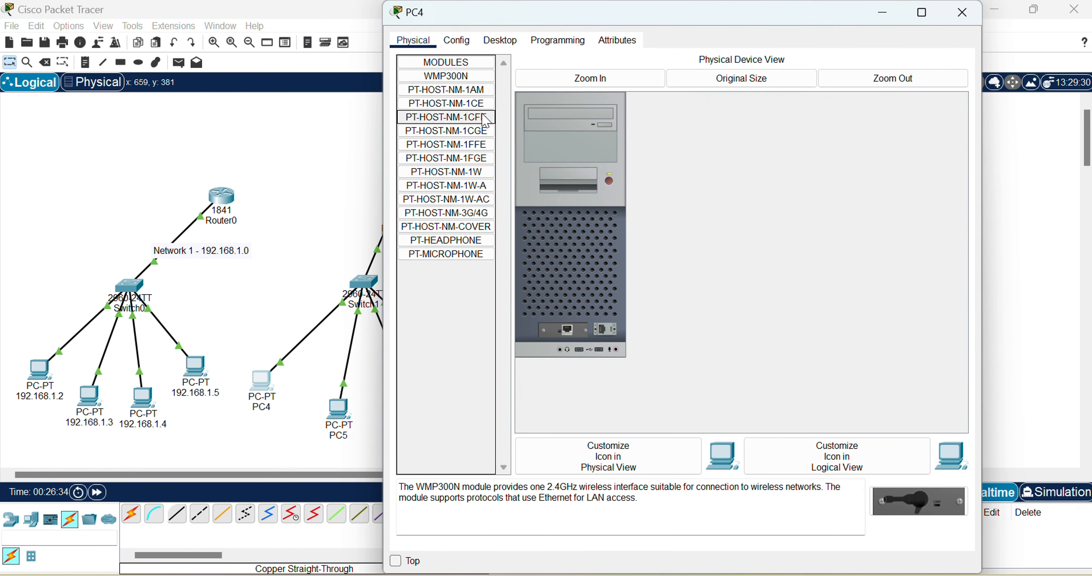
pyautogui.moveTo(738, 23); pyautogui.dragTo(796, 97)
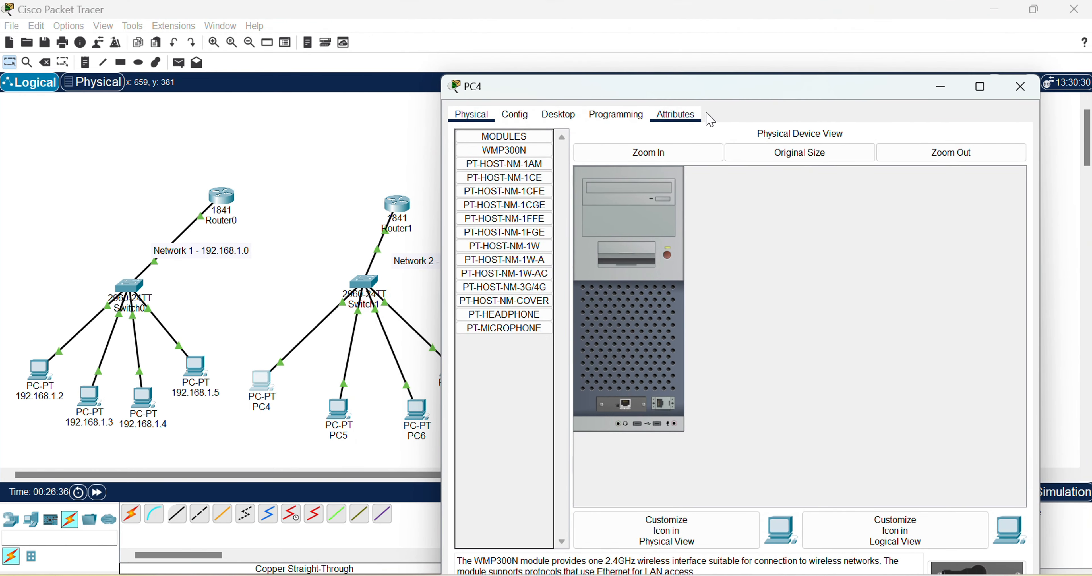
pyautogui.click(559, 115)
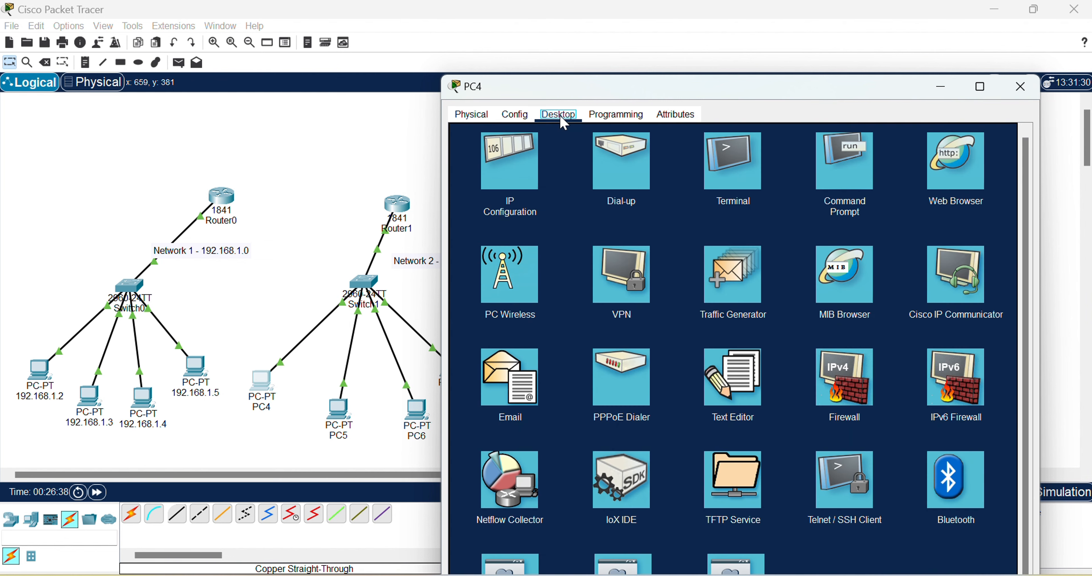
pyautogui.click(520, 168)
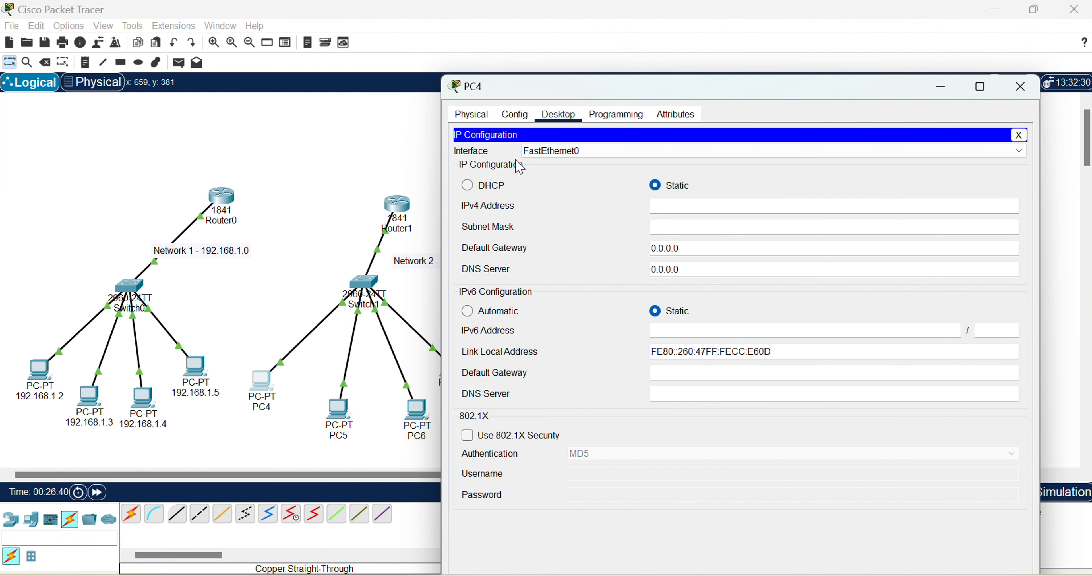
pyautogui.click(691, 206)
pyautogui.moveTo(698, 249); pyautogui.dragTo(659, 248)
pyautogui.write('192.168.2.1')
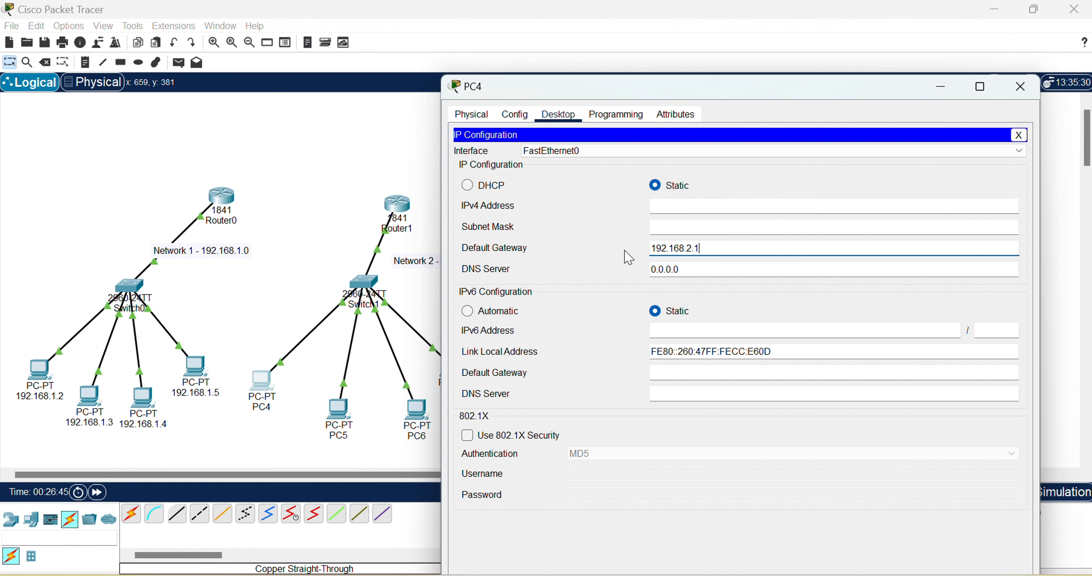
# Give PC4 the IPv4 address 192.168.2.2 with subnet mask 255.255.255.0 and close its settings
pyautogui.click(693, 204)
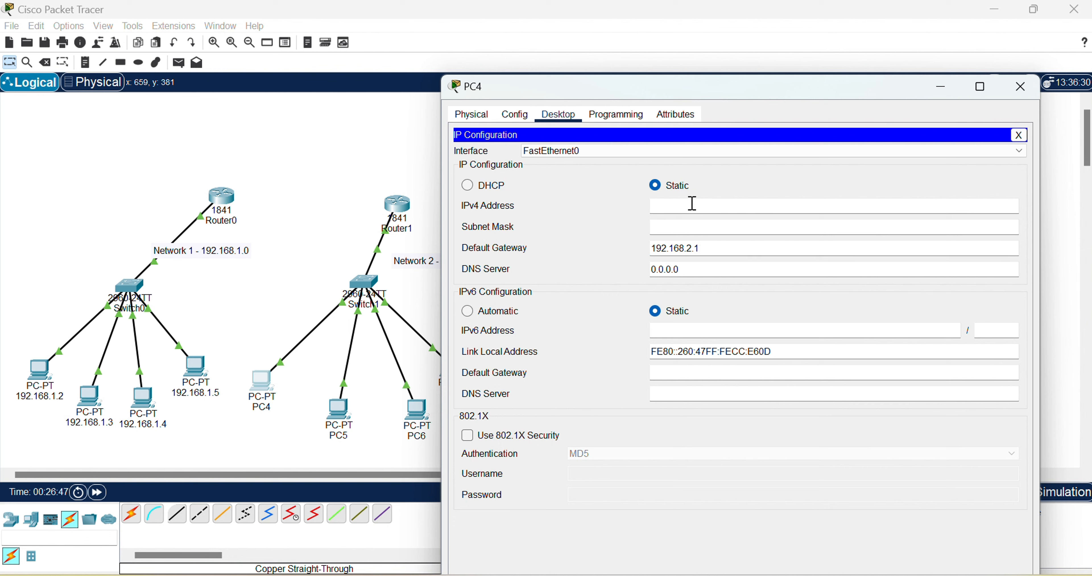
pyautogui.hotkey('ctrl', 'v')
pyautogui.click(693, 234)
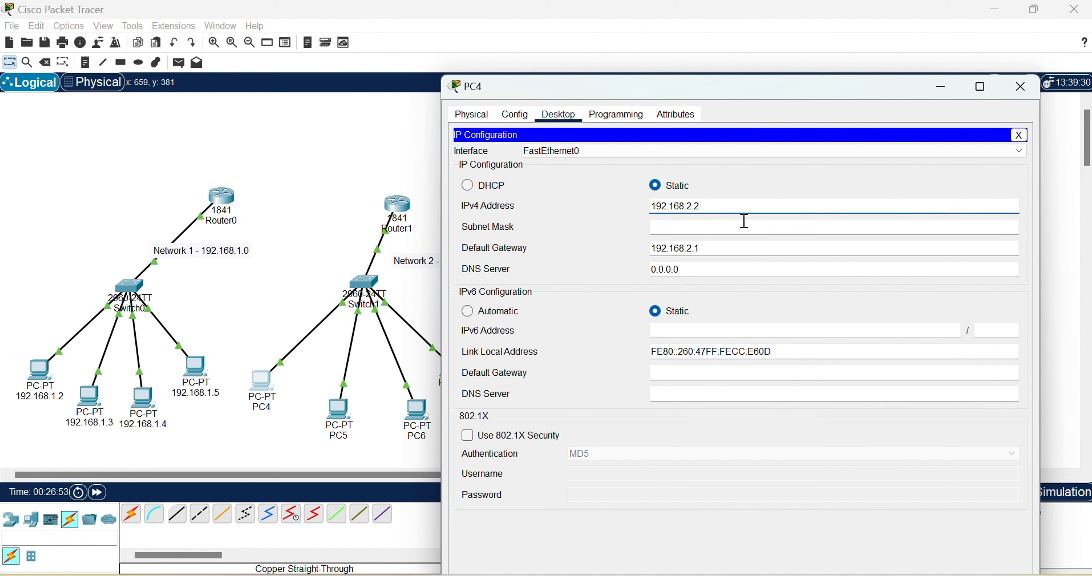
pyautogui.click(727, 226)
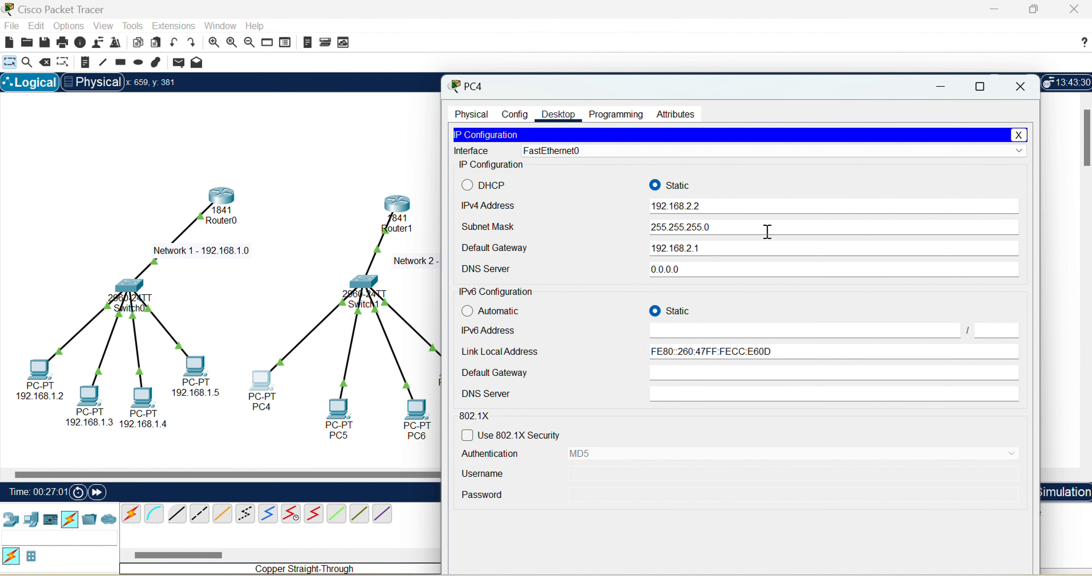
pyautogui.click(1020, 88)
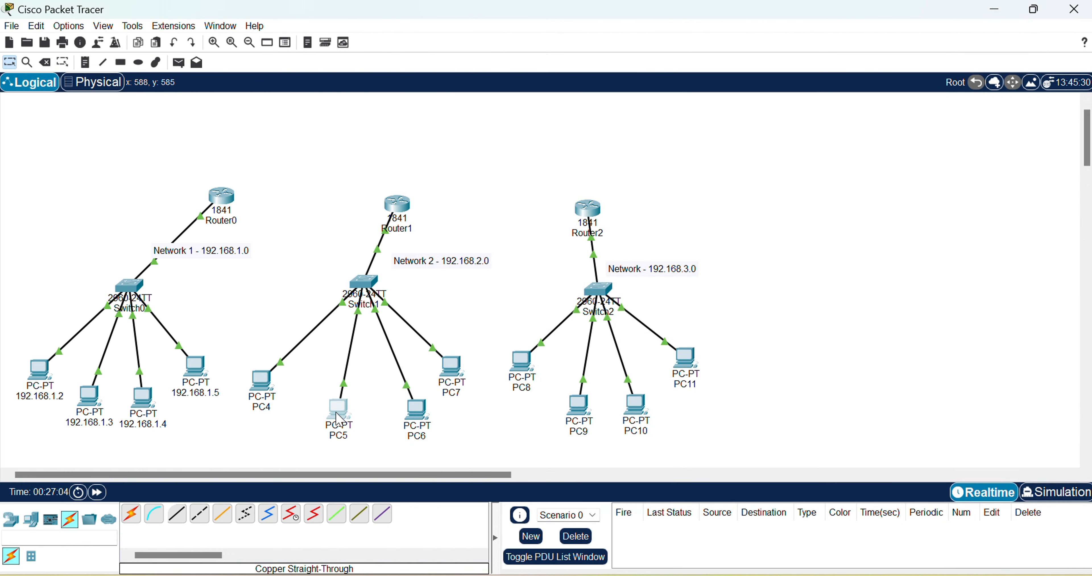
# Give PC5 IPv4 address 192.168.2.3, subnet mask 255.255.255.0 and default gateway 192.168.2.1, closing its settings
pyautogui.click(338, 417)
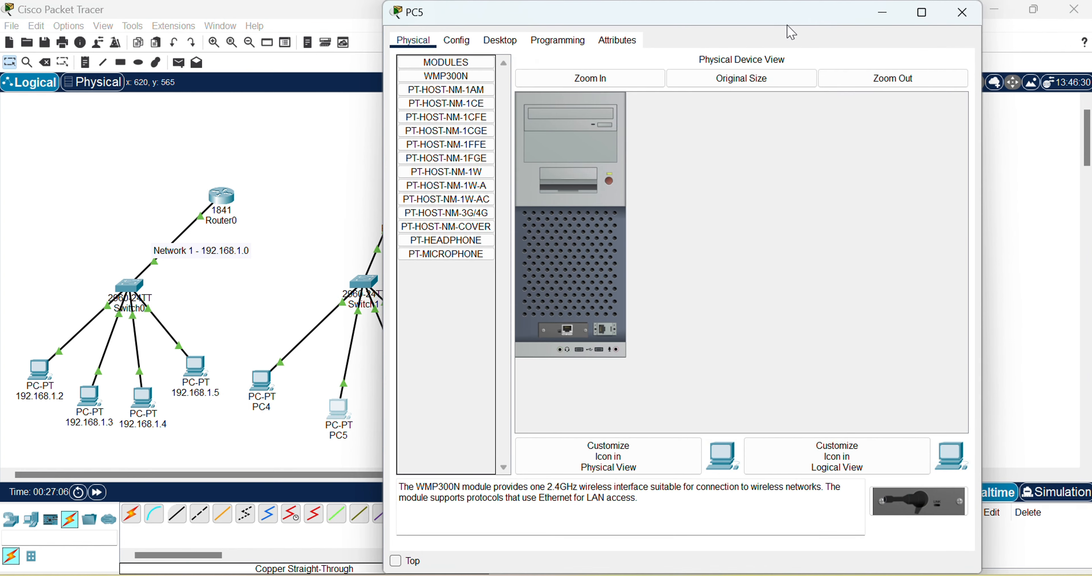
pyautogui.moveTo(769, 18); pyautogui.dragTo(776, 51)
pyautogui.click(508, 74)
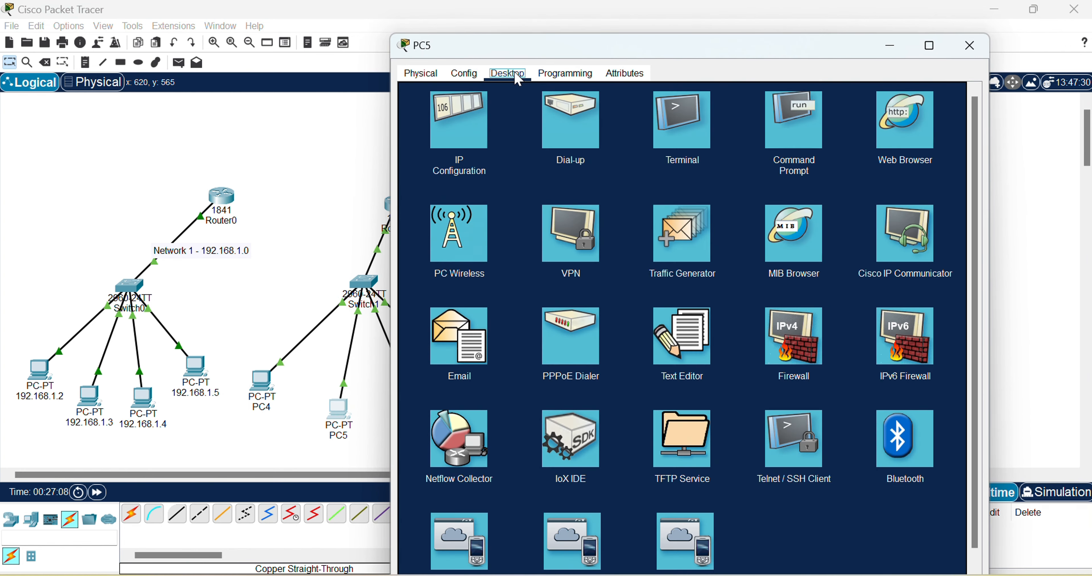
pyautogui.click(481, 123)
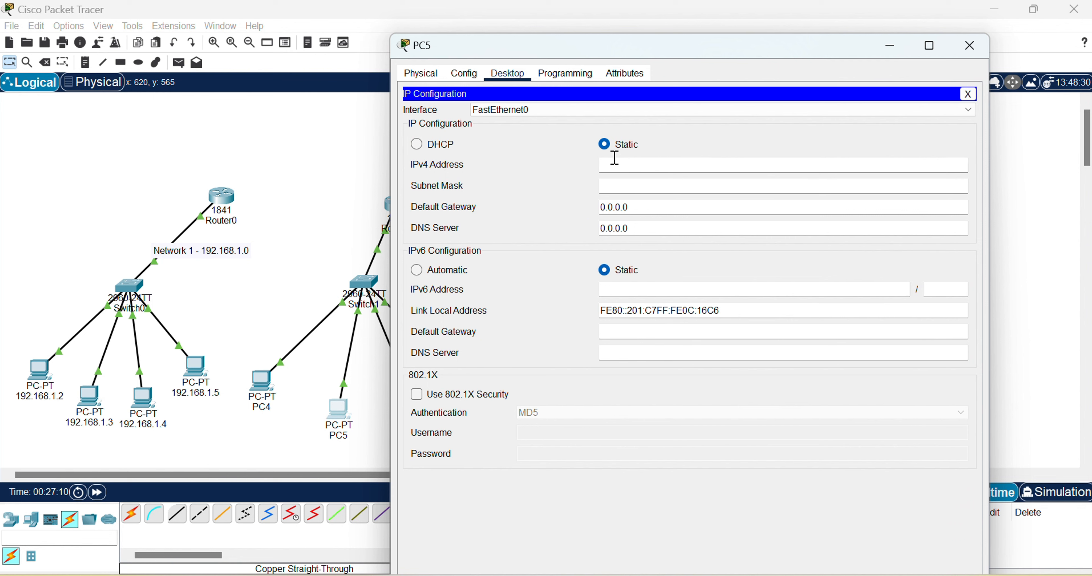
pyautogui.write('192.168.2.3')
pyautogui.click(651, 186)
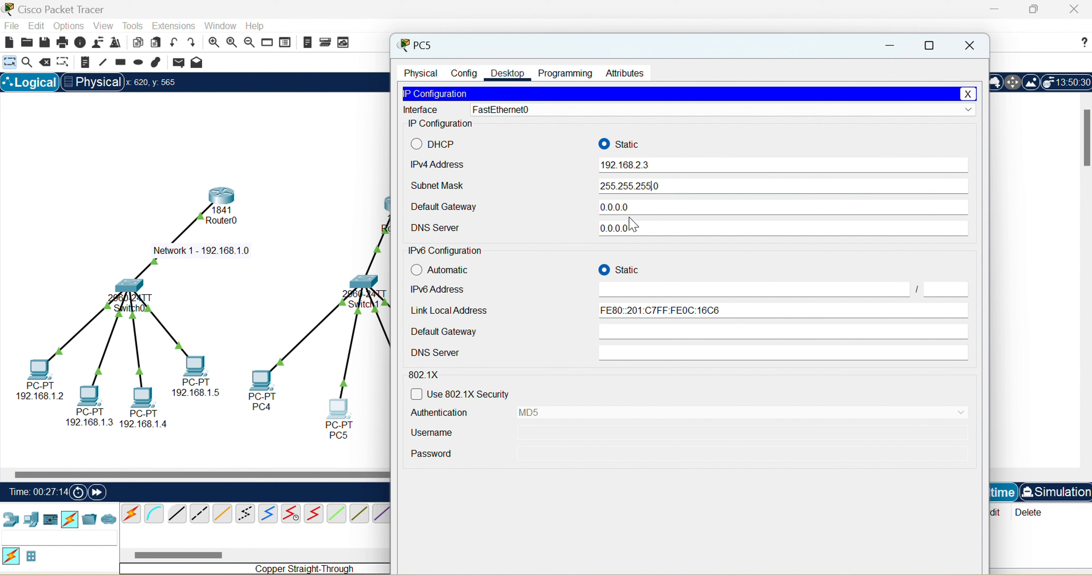
pyautogui.click(622, 208)
pyautogui.doubleClick(622, 208)
pyautogui.write('192.168.2.1')
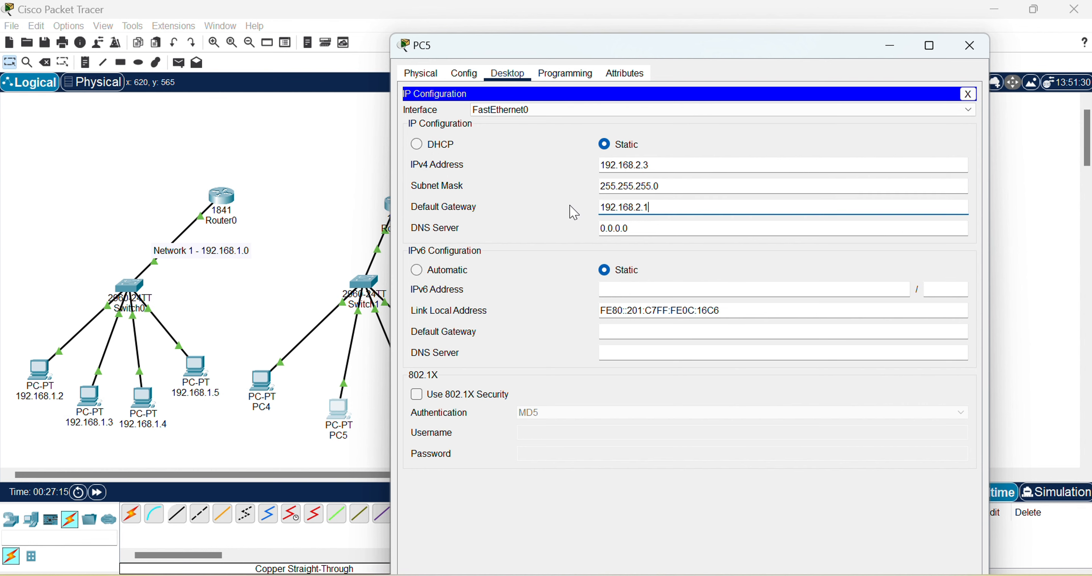
pyautogui.click(970, 45)
# Give PC6 IPv4 address 192.168.2.4, subnet mask 255.255.255.0 and default gateway 192.168.2.1, closing its settings
pyautogui.click(418, 411)
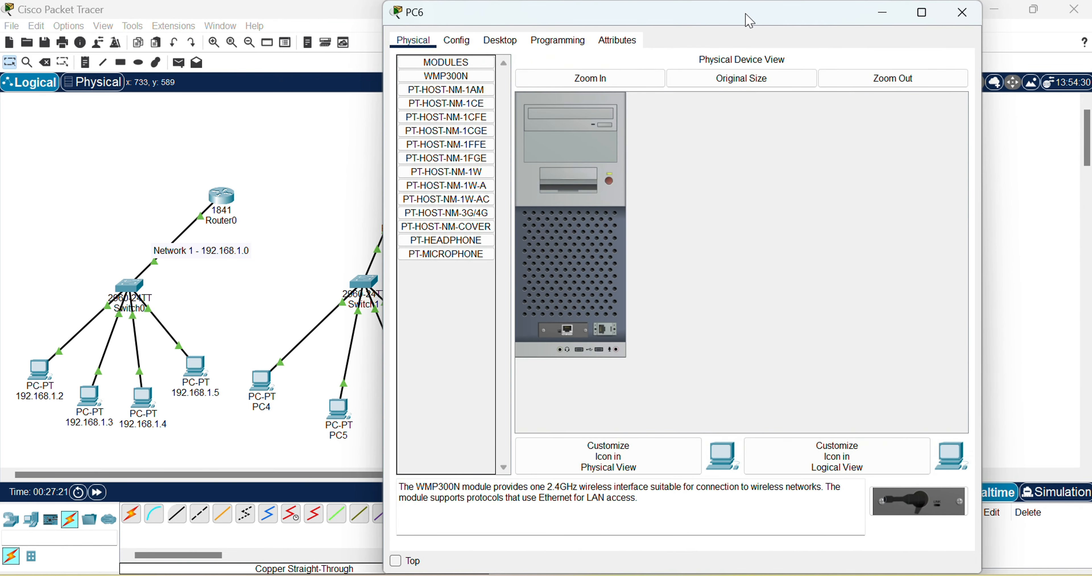
pyautogui.moveTo(750, 20); pyautogui.dragTo(779, 91)
pyautogui.click(524, 115)
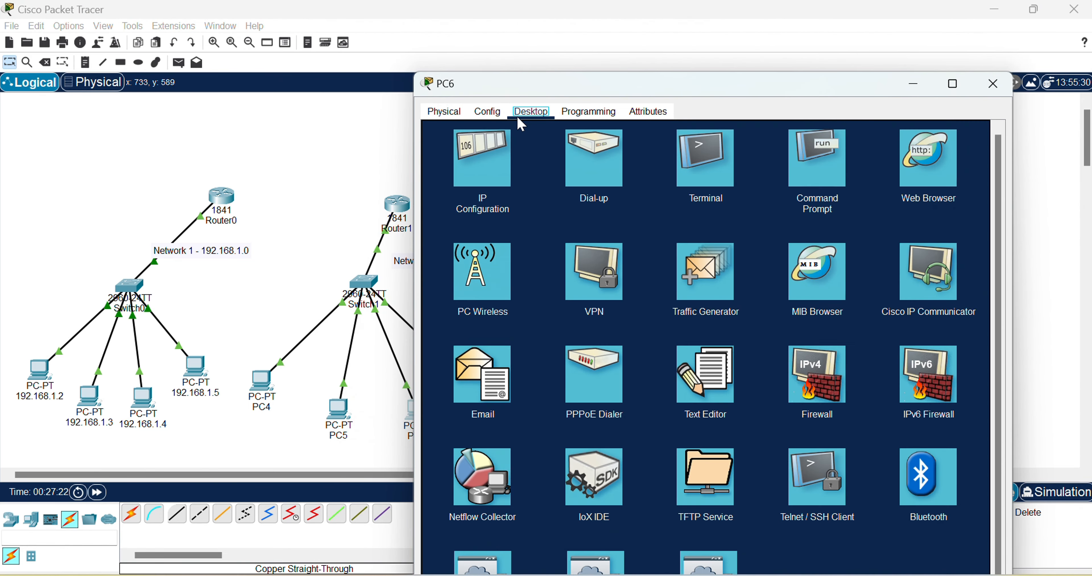
pyautogui.click(507, 155)
pyautogui.write('192.168.2.13')
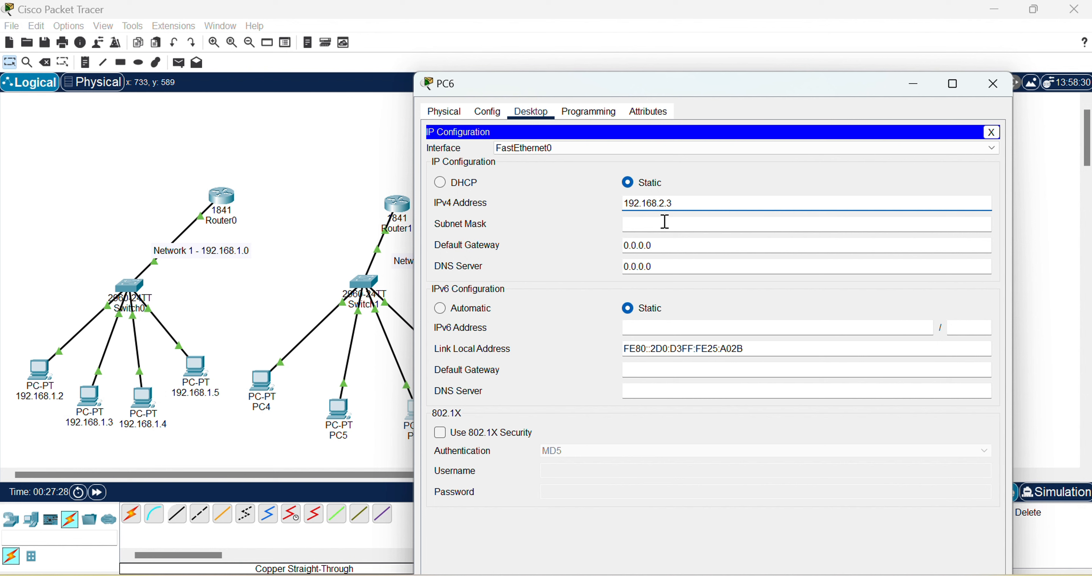
pyautogui.moveTo(653, 223); pyautogui.dragTo(617, 243)
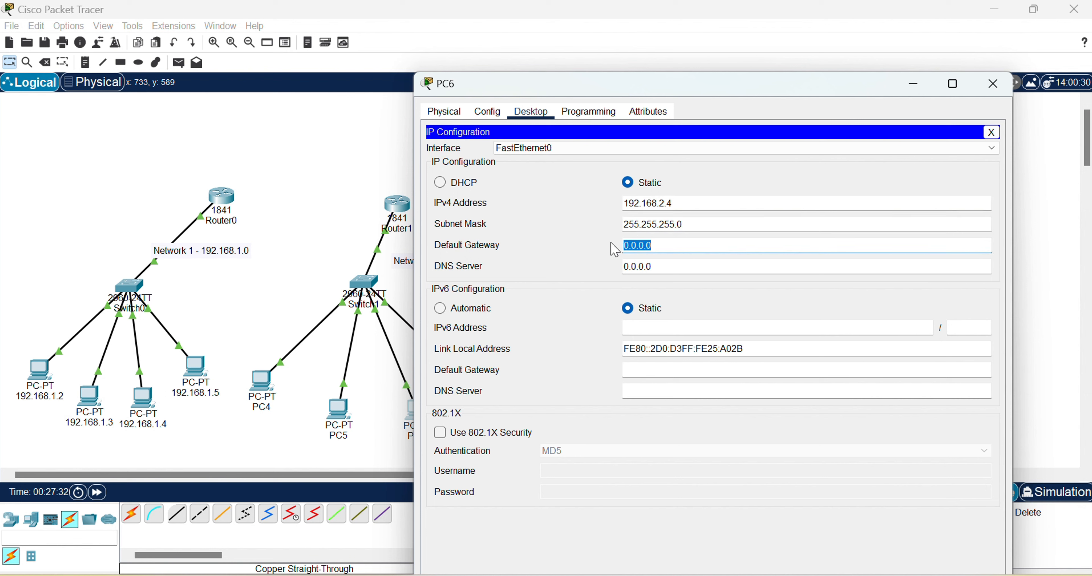
pyautogui.write('192.168.2.1')
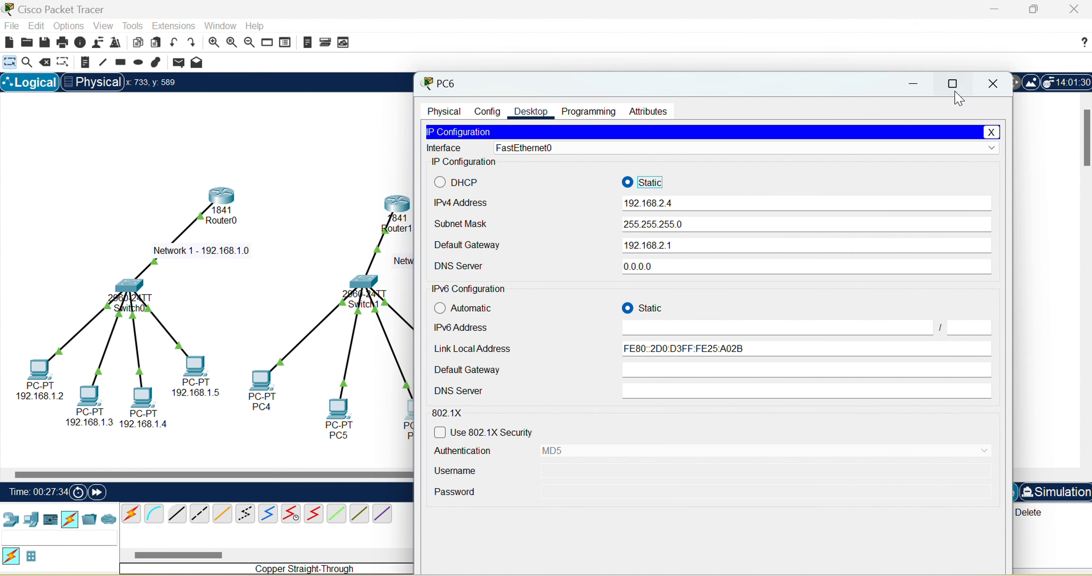
pyautogui.click(993, 84)
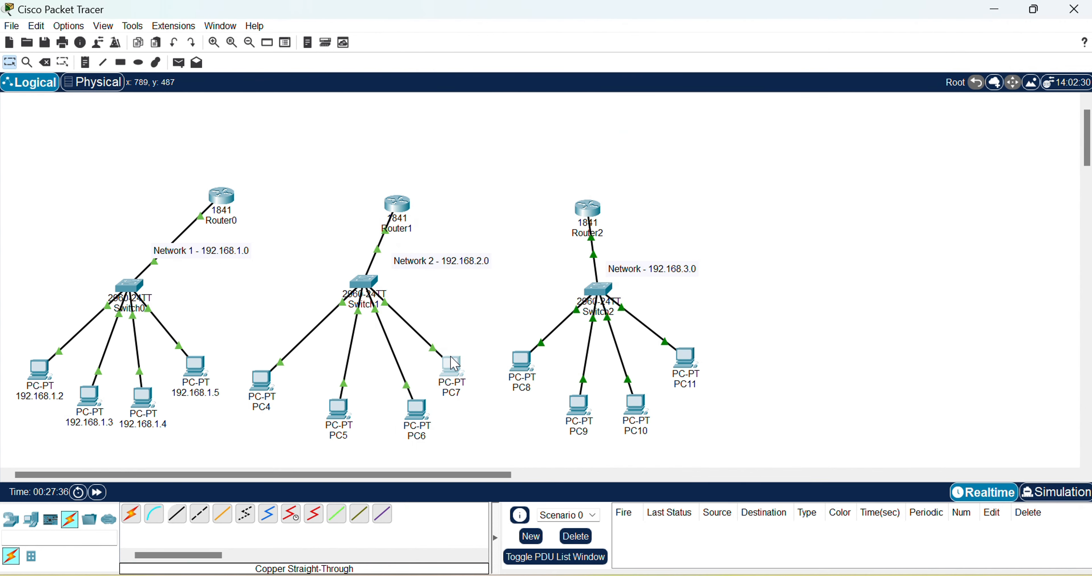
# Give PC7 IPv4 address 192.168.2.5, subnet mask 255.255.255.0 and default gateway 192.168.2.1, closing its settings
pyautogui.click(452, 368)
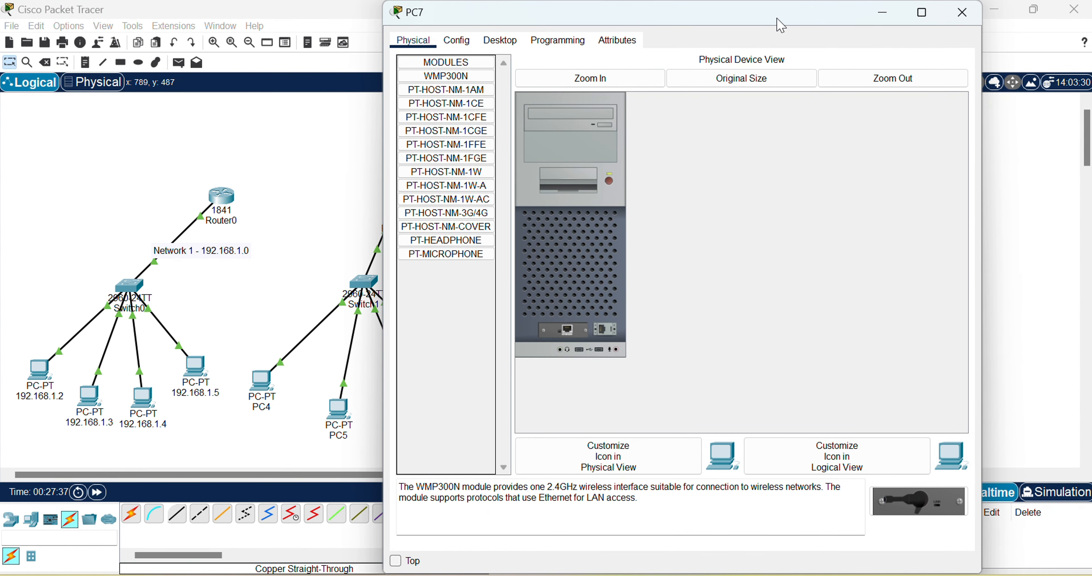
pyautogui.moveTo(781, 25); pyautogui.dragTo(782, 59)
pyautogui.click(500, 76)
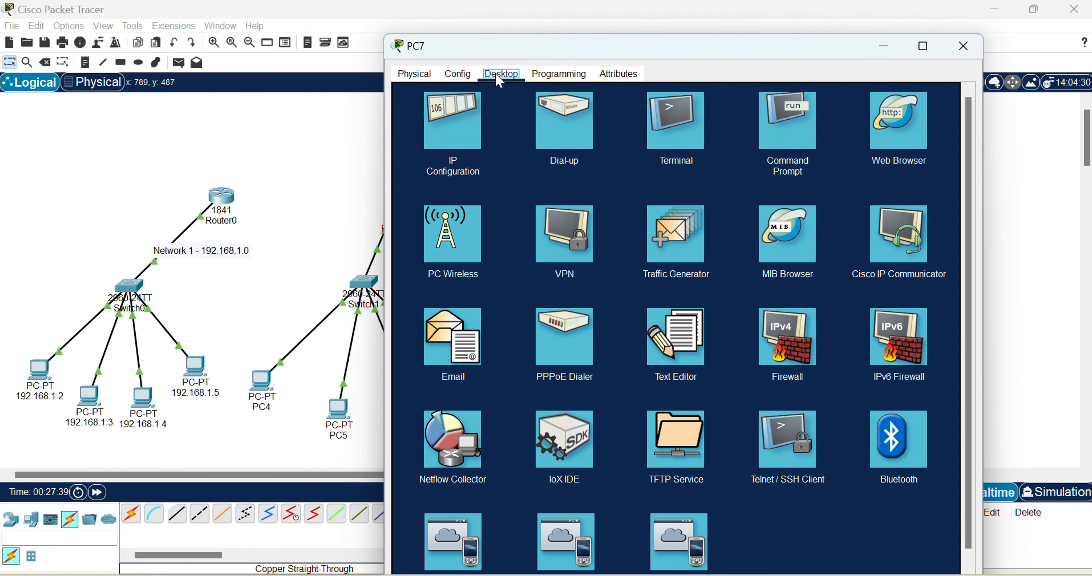
pyautogui.click(466, 122)
pyautogui.click(627, 164)
pyautogui.write('192.168.2.1')
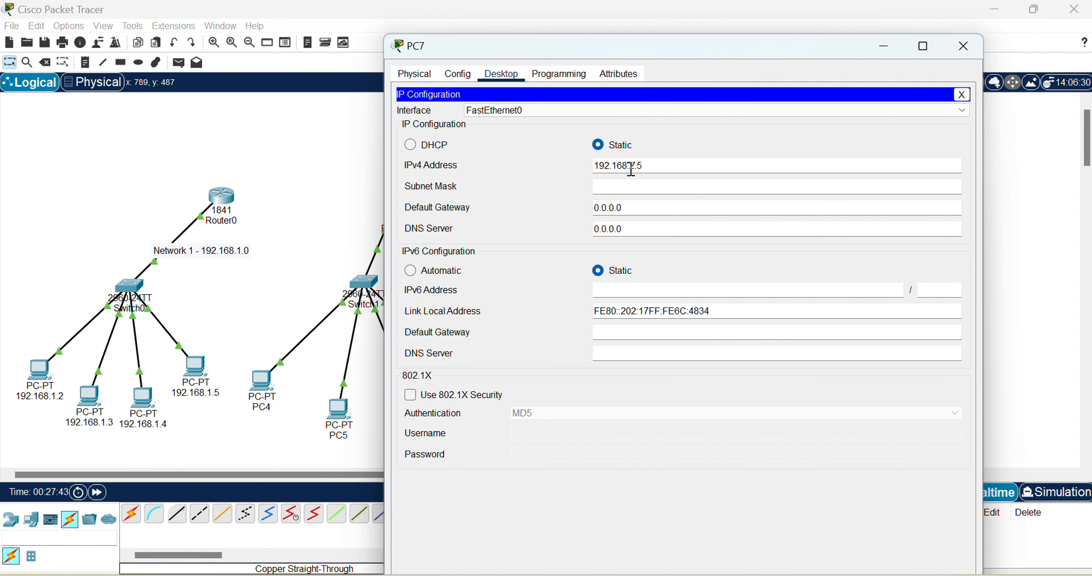
pyautogui.click(671, 182)
pyautogui.click(639, 206)
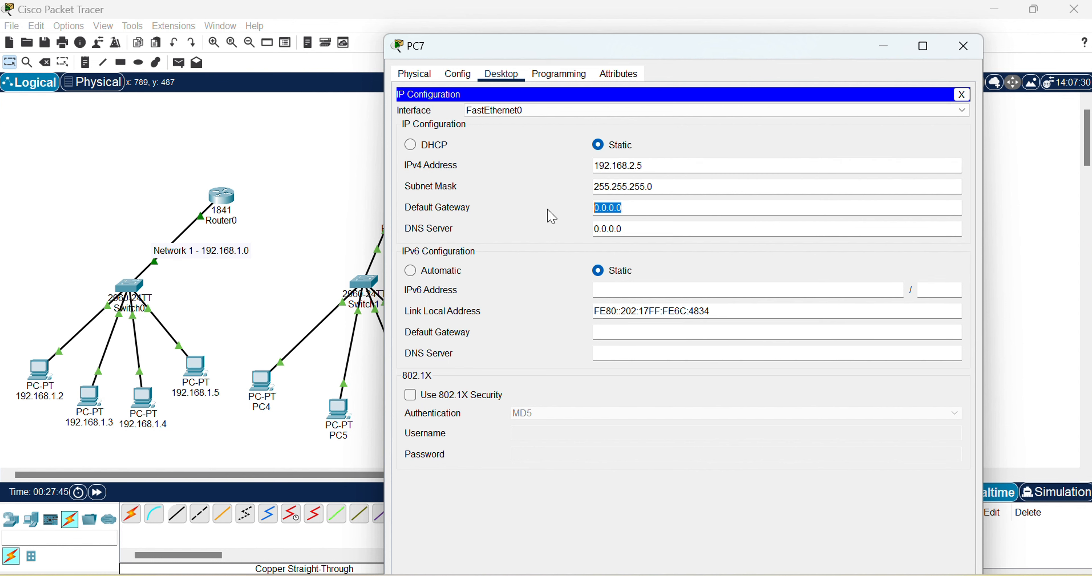
pyautogui.write('192.168.2.1')
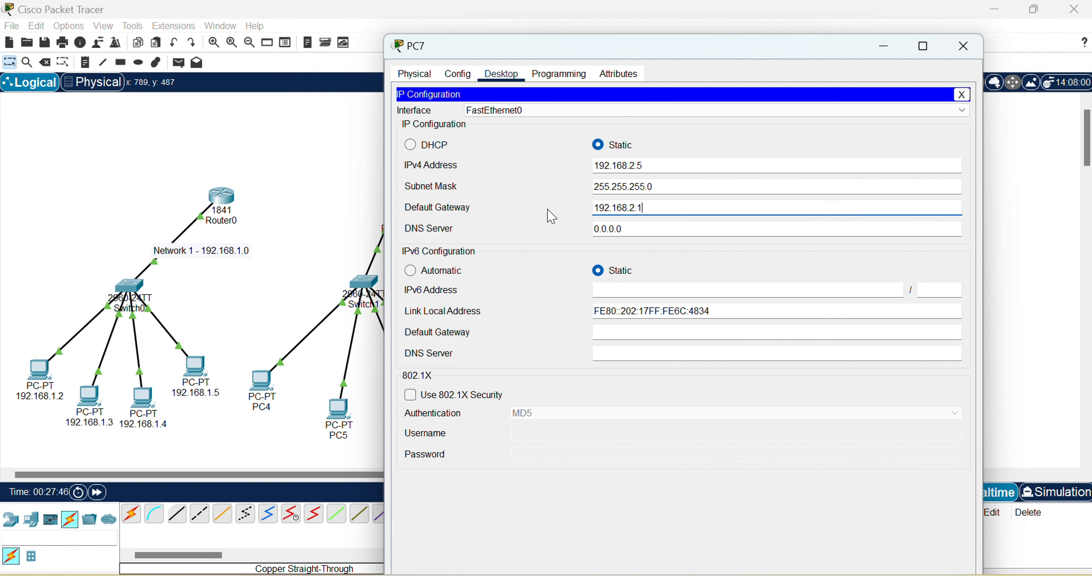
pyautogui.click(809, 153)
pyautogui.click(967, 56)
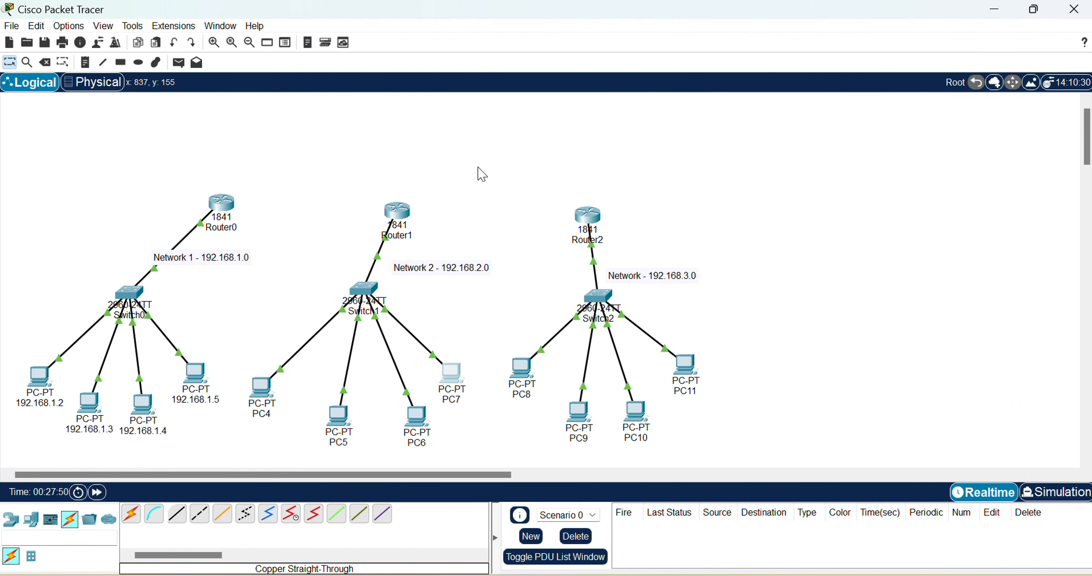
# Copy the IPv4 address of Router2's FastEthernet0/0 interface and close the router's settings
pyautogui.click(598, 226)
pyautogui.click(465, 190)
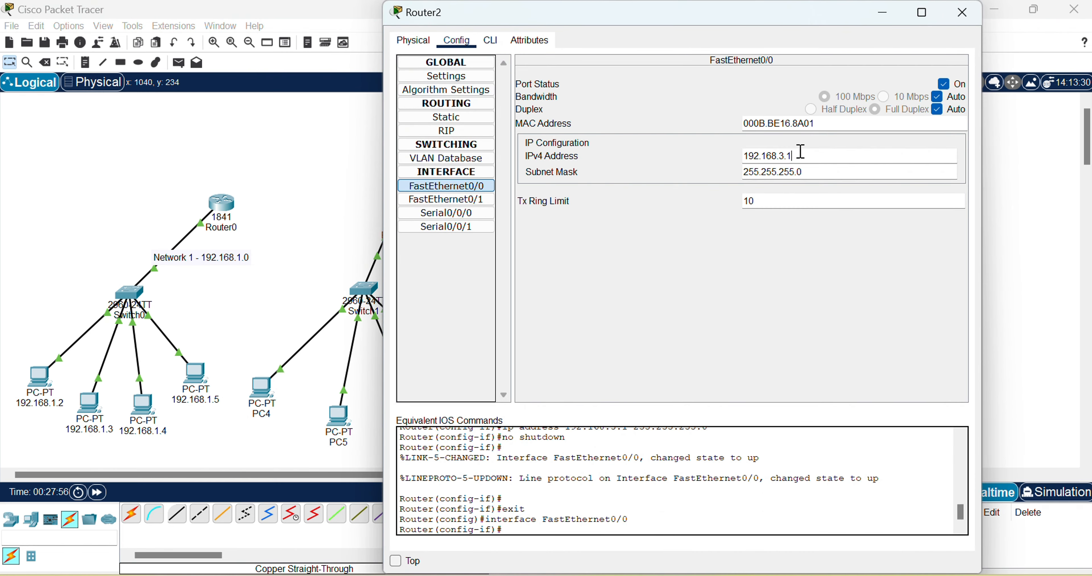
pyautogui.moveTo(796, 152); pyautogui.dragTo(705, 161)
pyautogui.hotkey('ctrl', 'c')
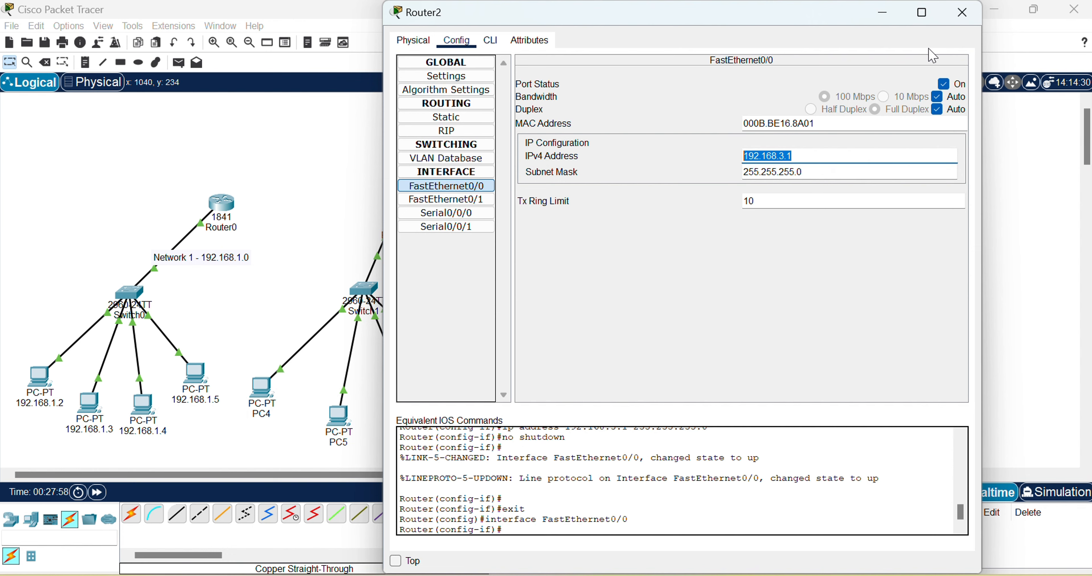
pyautogui.click(962, 12)
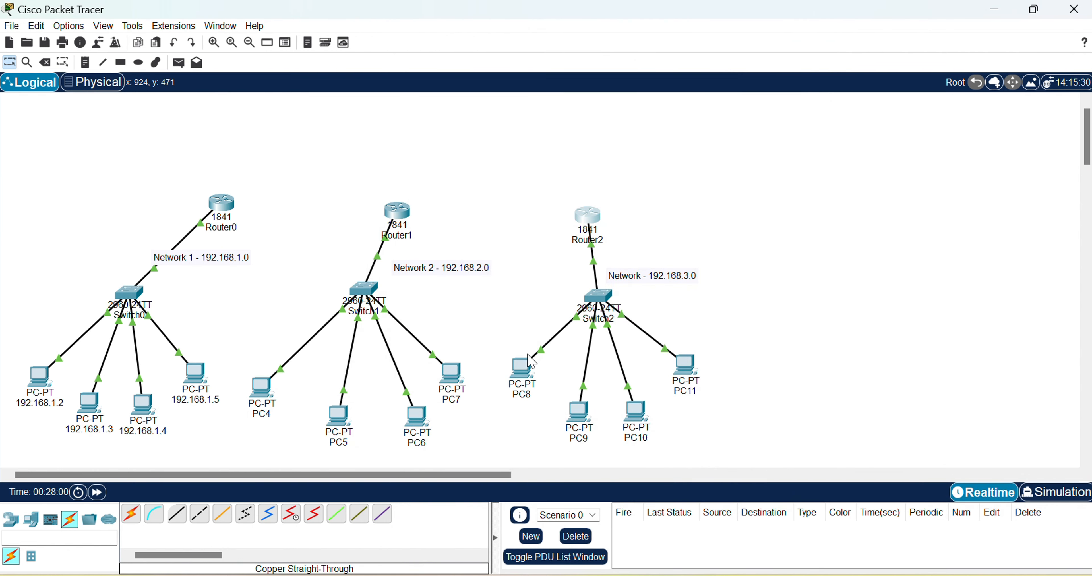
# Give PC8 IPv4 address 192.168.3.2, subnet mask 255.255.255.0 and default gateway 192.168.3.1, closing its settings
pyautogui.click(524, 385)
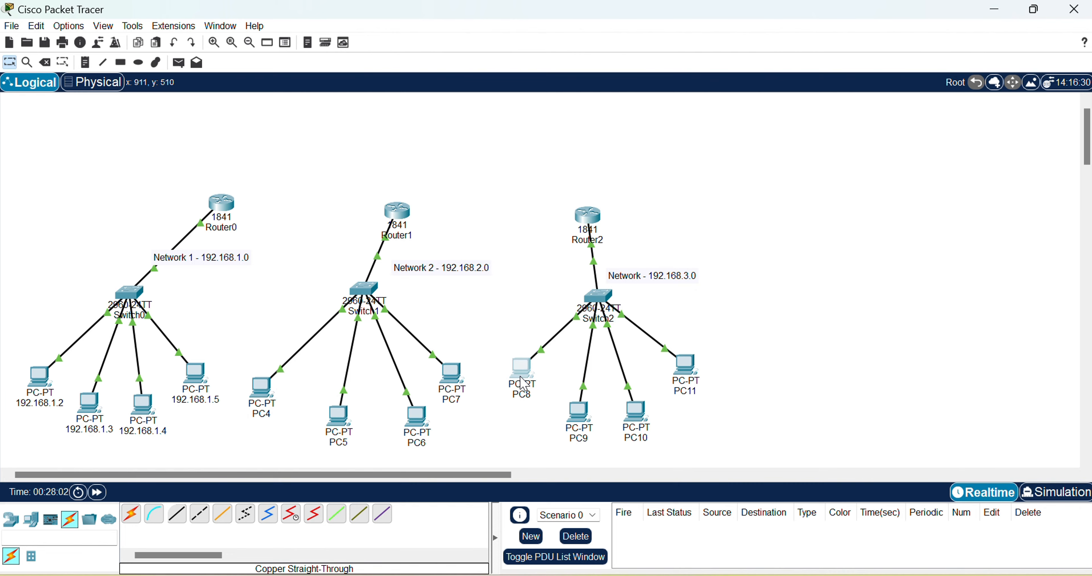
pyautogui.moveTo(747, 21); pyautogui.dragTo(786, 103)
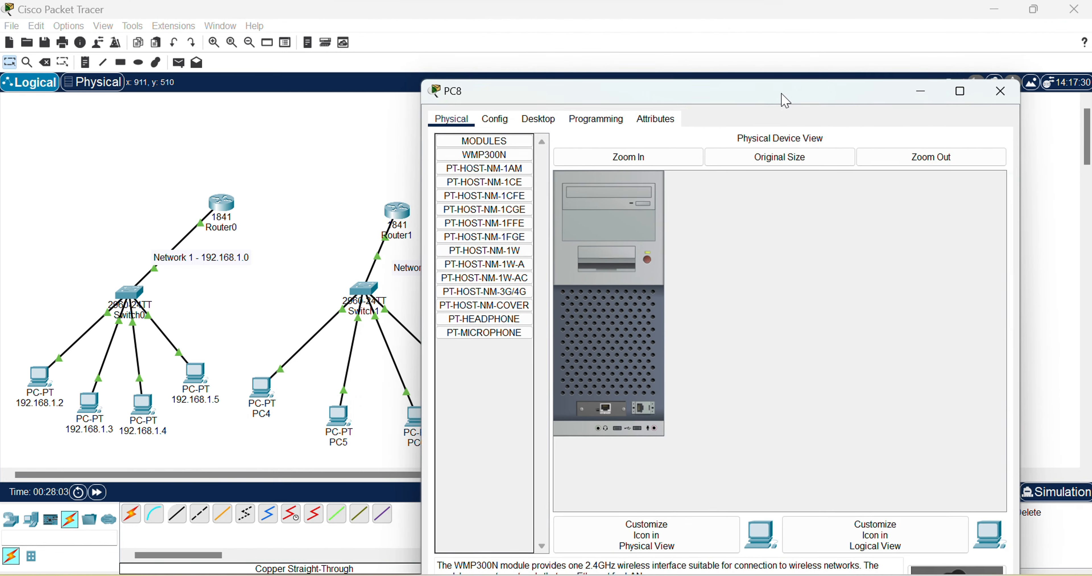
pyautogui.click(539, 128)
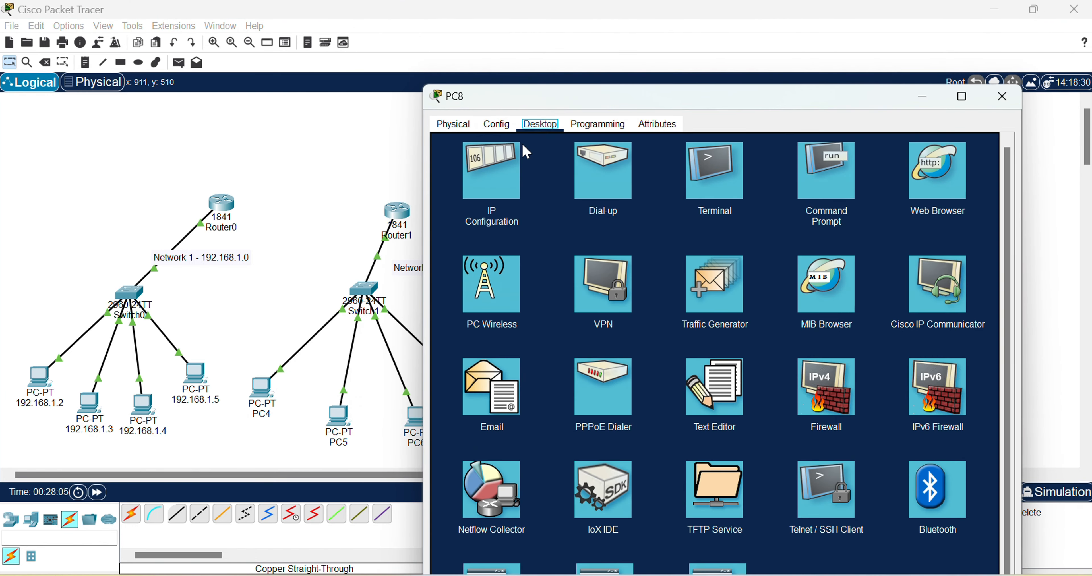
pyautogui.click(512, 164)
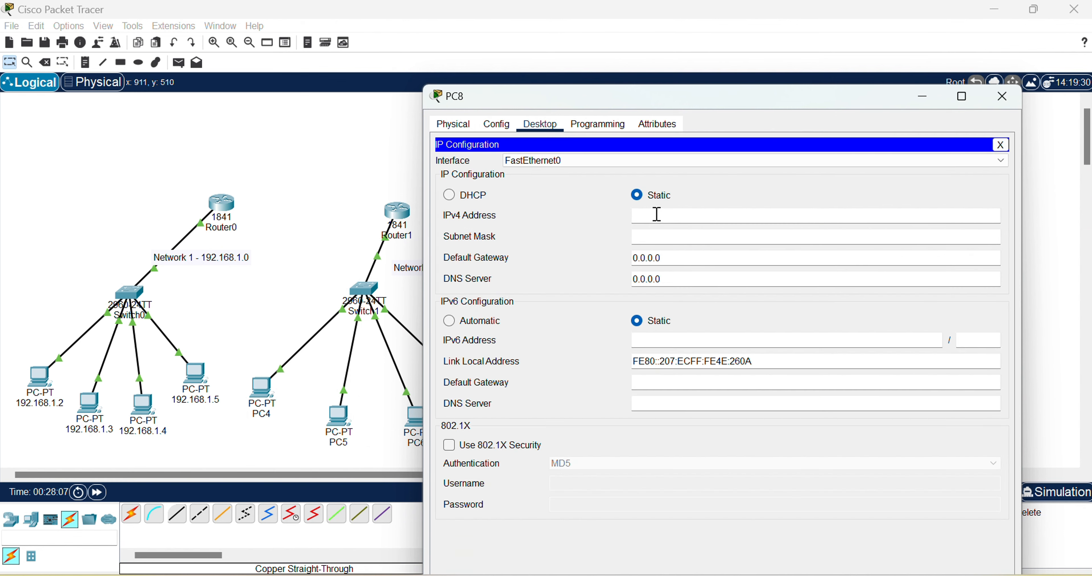
pyautogui.hotkey('ctrl', 'v')
pyautogui.click(695, 236)
pyautogui.click(691, 258)
pyautogui.moveTo(694, 258); pyautogui.dragTo(629, 261)
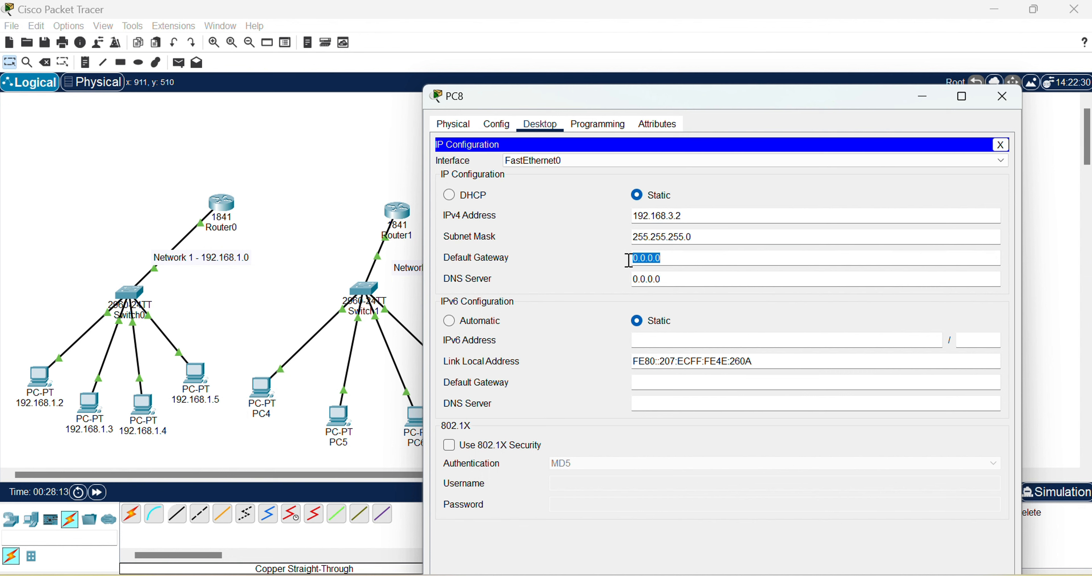
pyautogui.hotkey('ctrl', 'v')
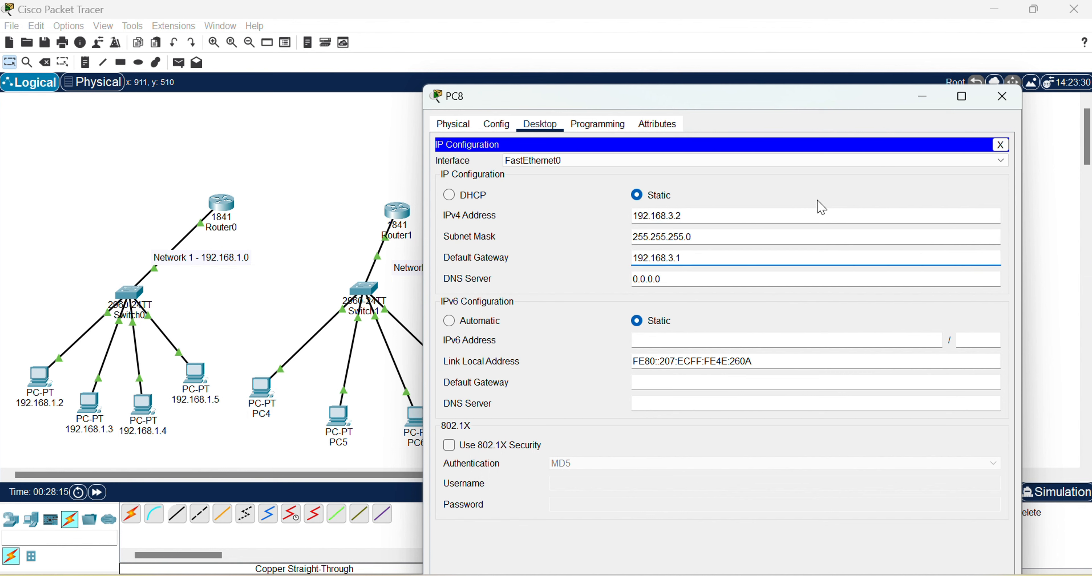
pyautogui.click(1012, 101)
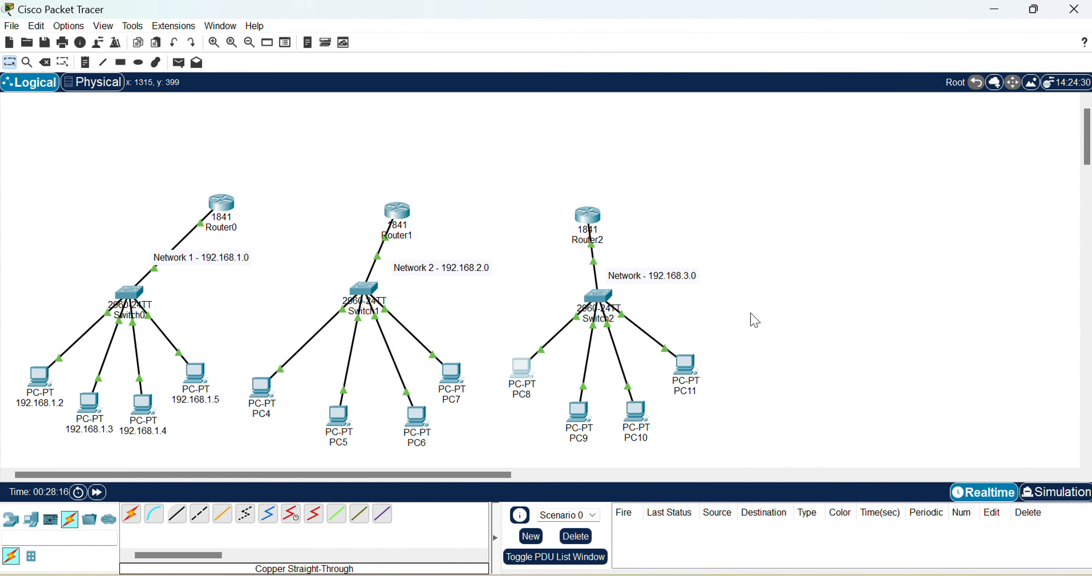
# Give PC9 IPv4 address 192.168.3.3, subnet mask 255.255.255.0 and default gateway 192.168.3.1, closing its settings
pyautogui.click(587, 420)
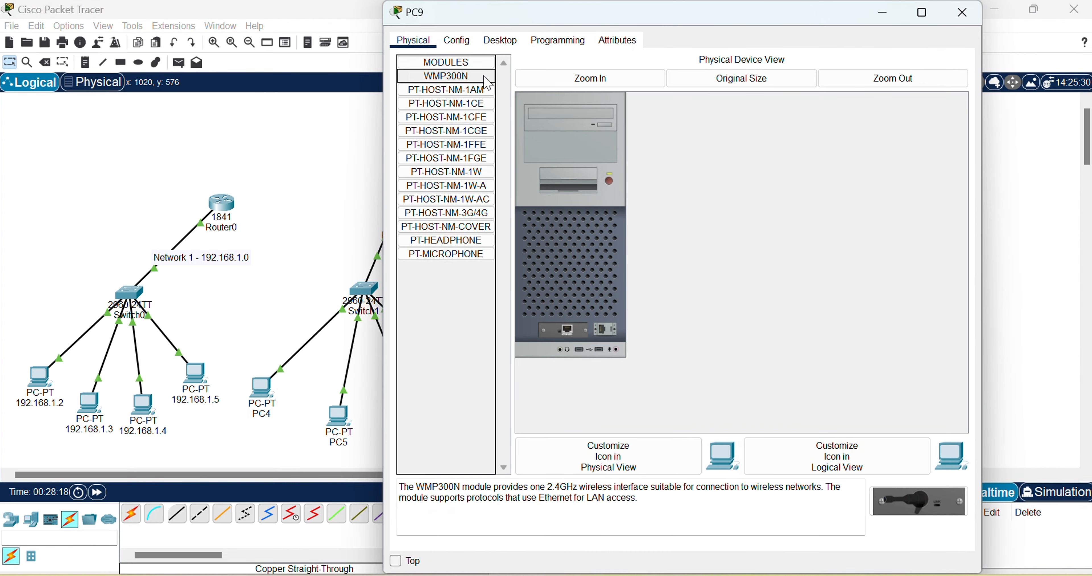
pyautogui.moveTo(724, 23); pyautogui.dragTo(733, 66)
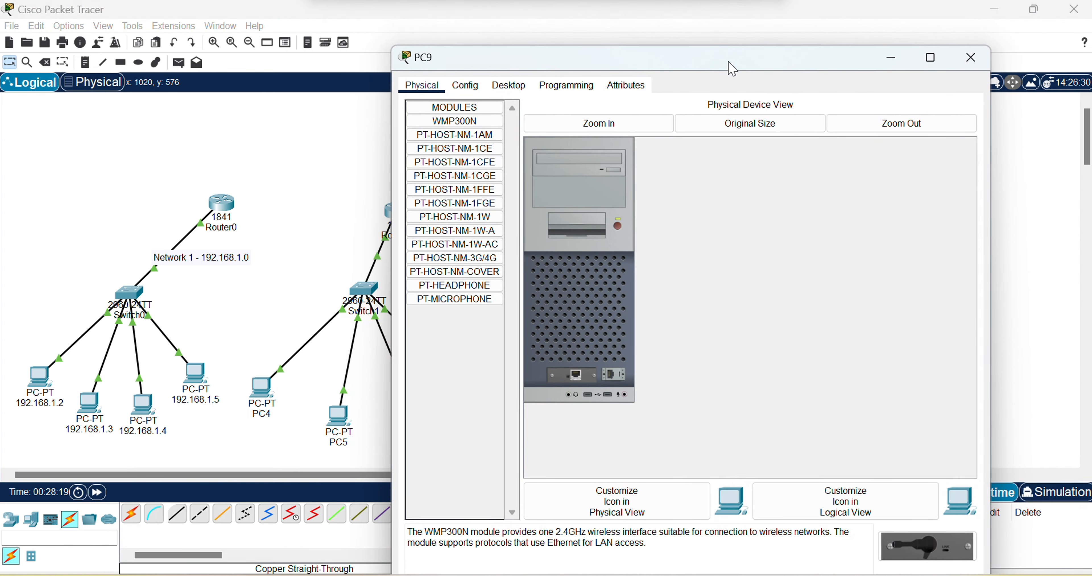
pyautogui.click(502, 87)
pyautogui.click(629, 175)
pyautogui.write('192.168.3.1')
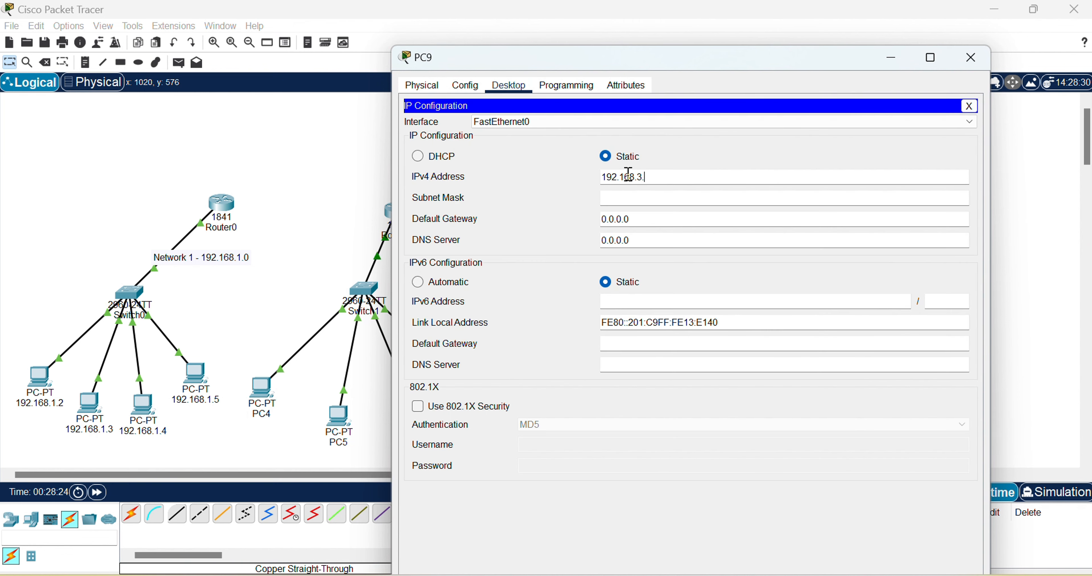
pyautogui.click(660, 193)
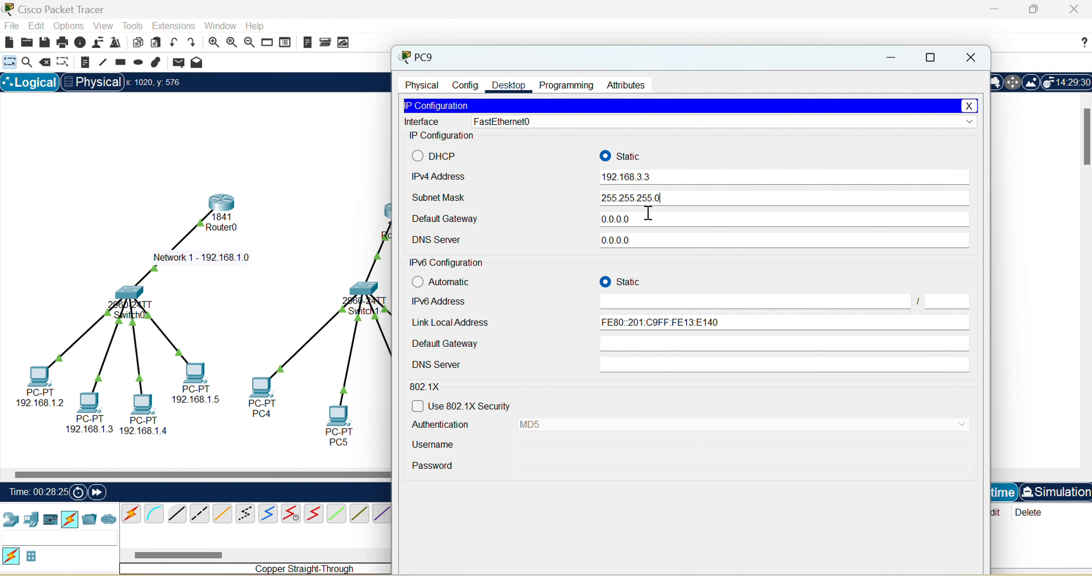
pyautogui.moveTo(639, 221); pyautogui.dragTo(580, 222)
pyautogui.write('192.168.3.1')
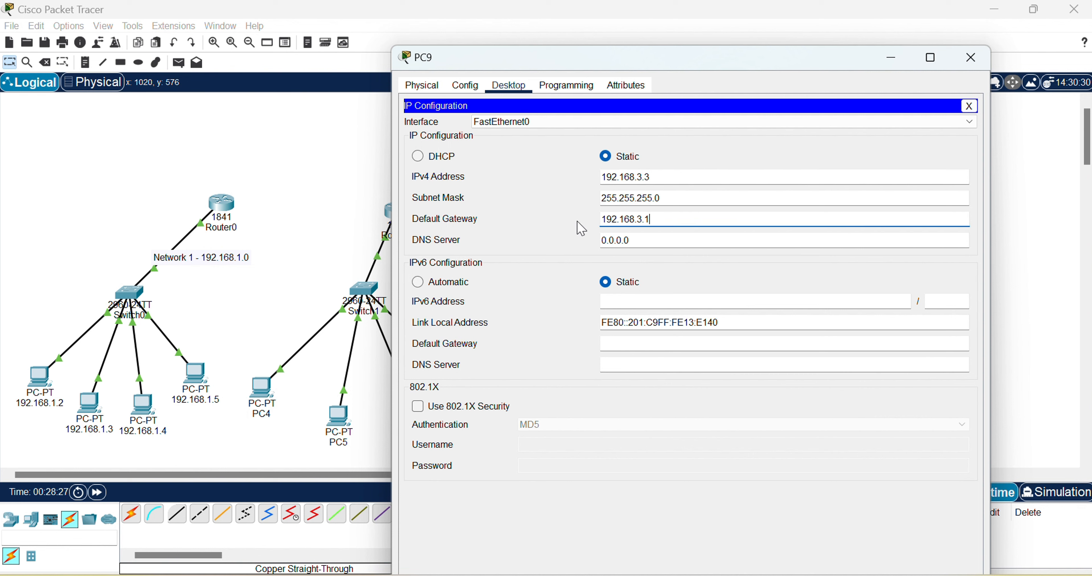
pyautogui.click(785, 166)
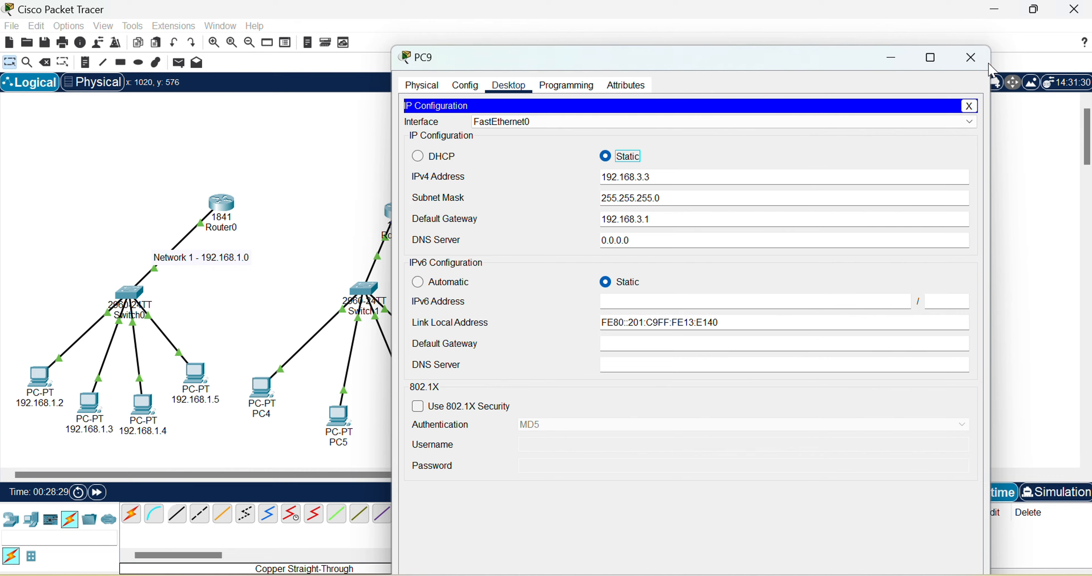
pyautogui.click(971, 58)
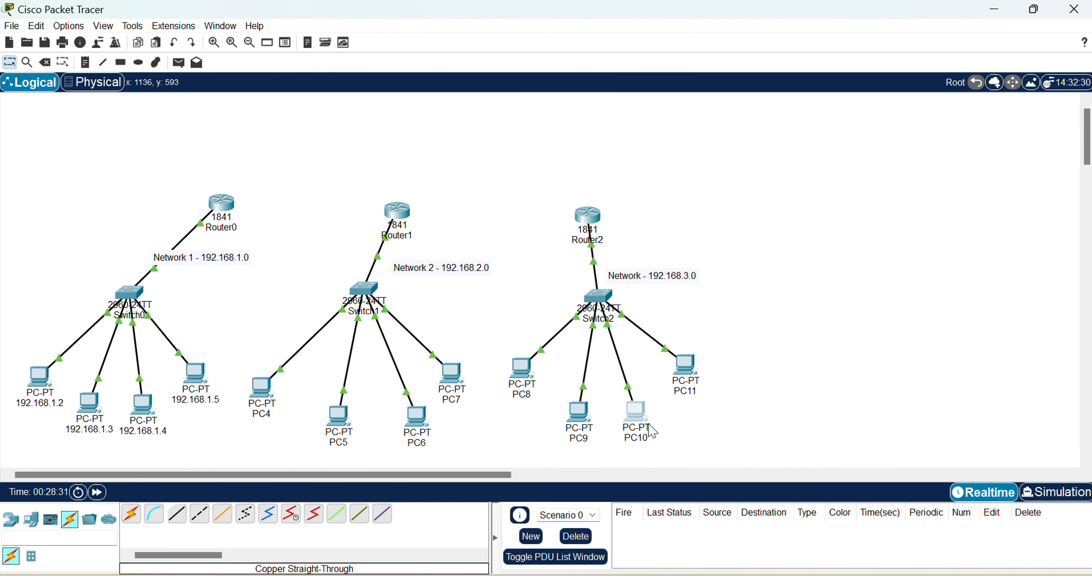
# Give PC10 IPv4 address 192.168.3.4, subnet mask 255.255.255.0 and default gateway 192.168.3.1
pyautogui.click(636, 412)
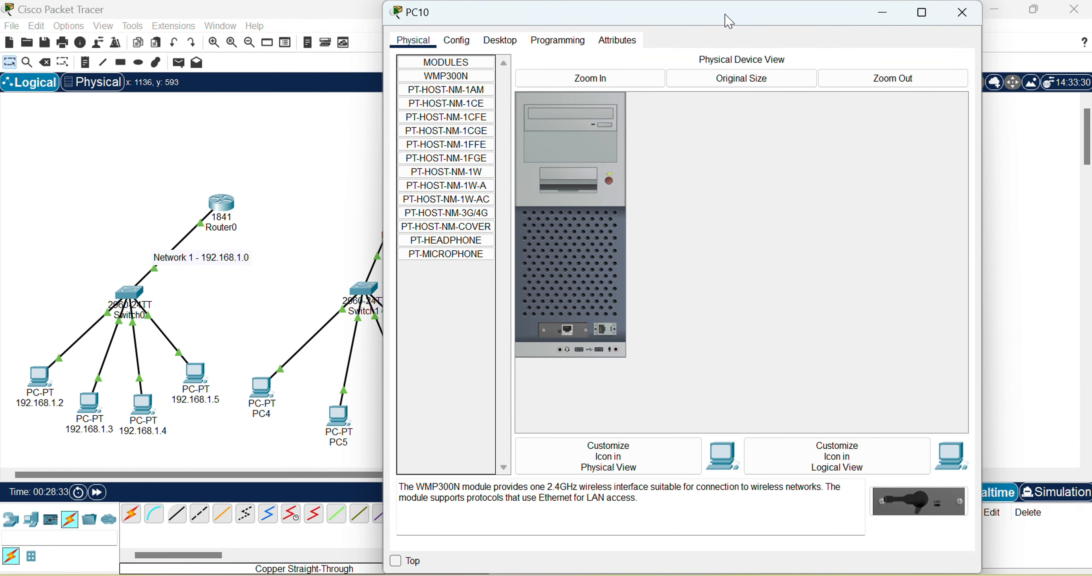
pyautogui.moveTo(726, 20); pyautogui.dragTo(752, 87)
pyautogui.click(528, 110)
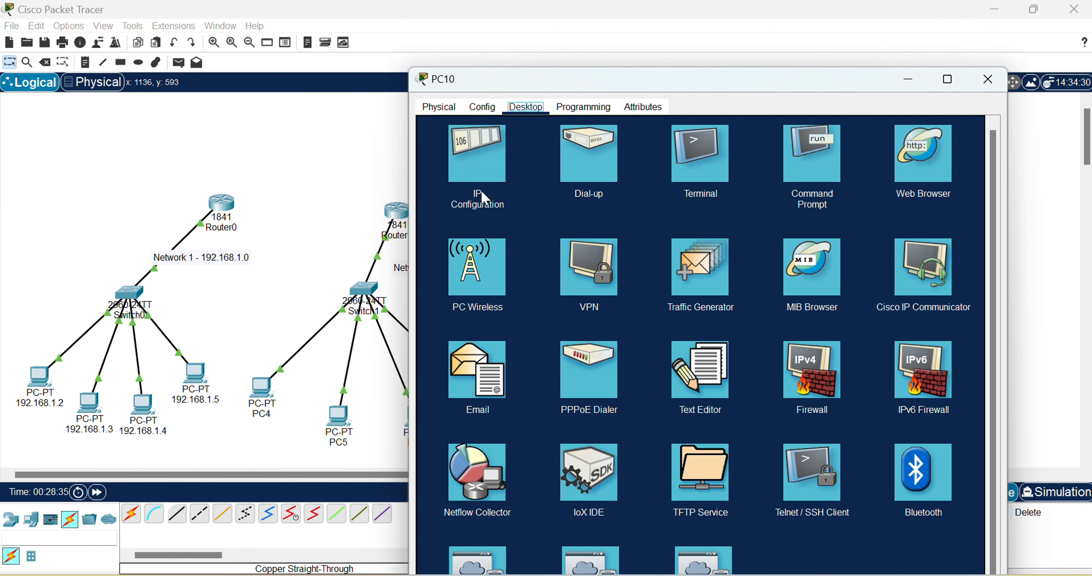
pyautogui.click(481, 171)
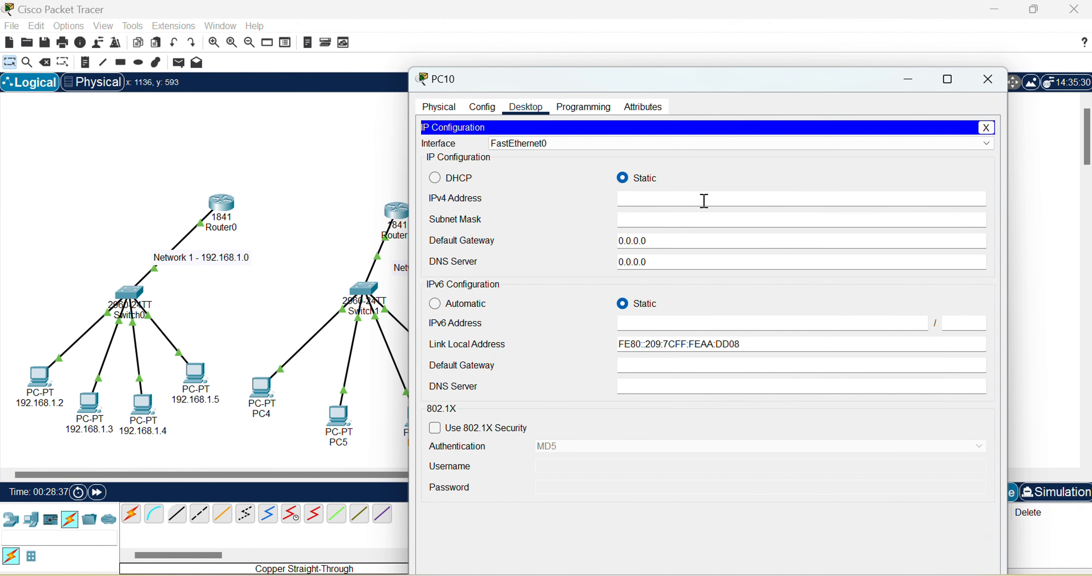
pyautogui.write('192.168.3.1')
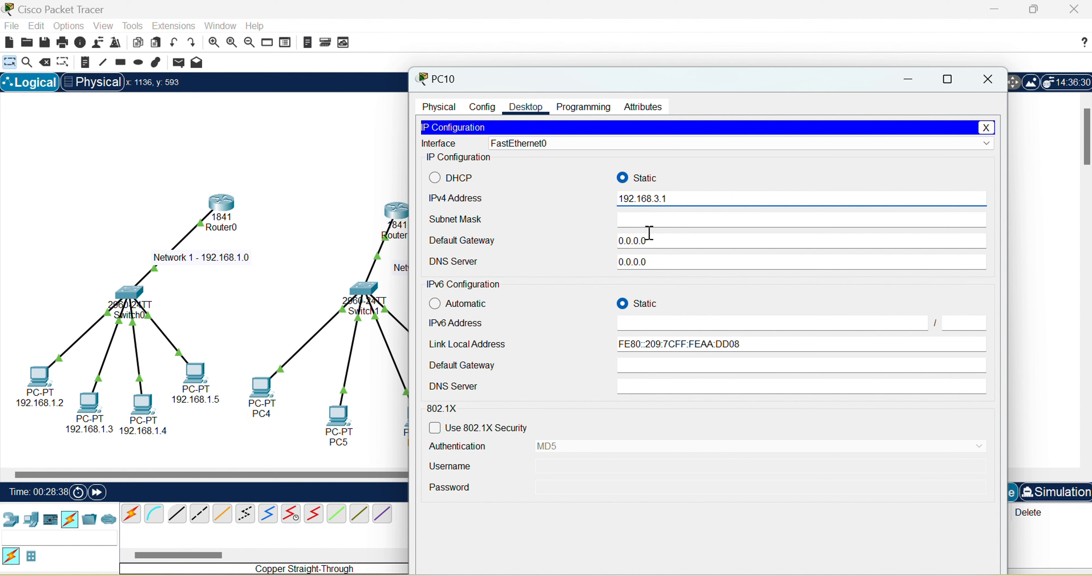
pyautogui.click(704, 221)
pyautogui.click(721, 199)
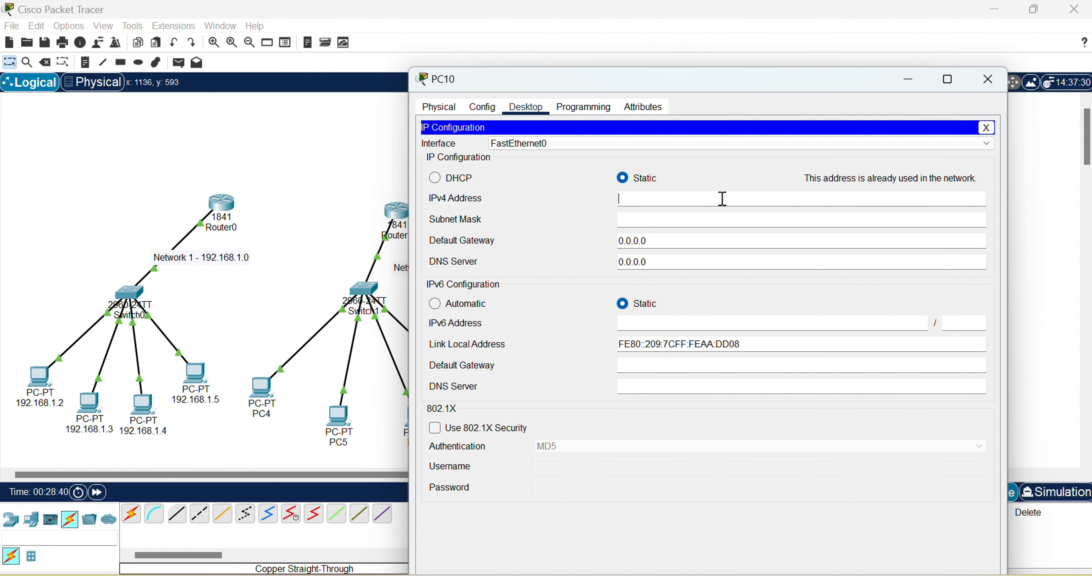
pyautogui.hotkey('ctrl', 'v')
pyautogui.click(688, 219)
pyautogui.moveTo(654, 237); pyautogui.dragTo(553, 251)
pyautogui.hotkey('ctrl', 'v')
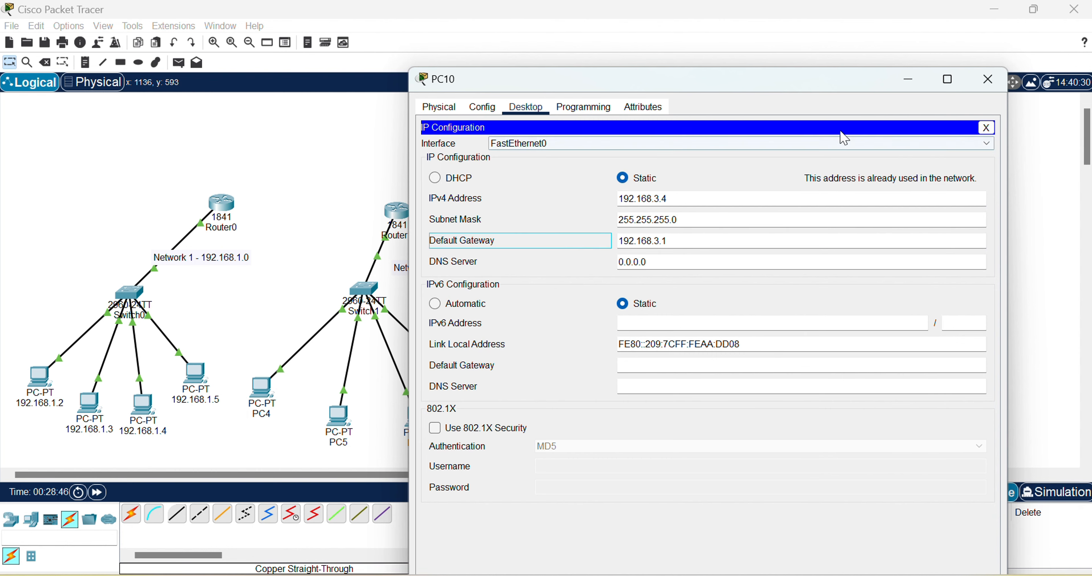
# Give PC11 IPv4 address 192.168.3.5, subnet mask 255.255.255.0 and default gateway 192.168.3.1, closing its settings
pyautogui.click(985, 80)
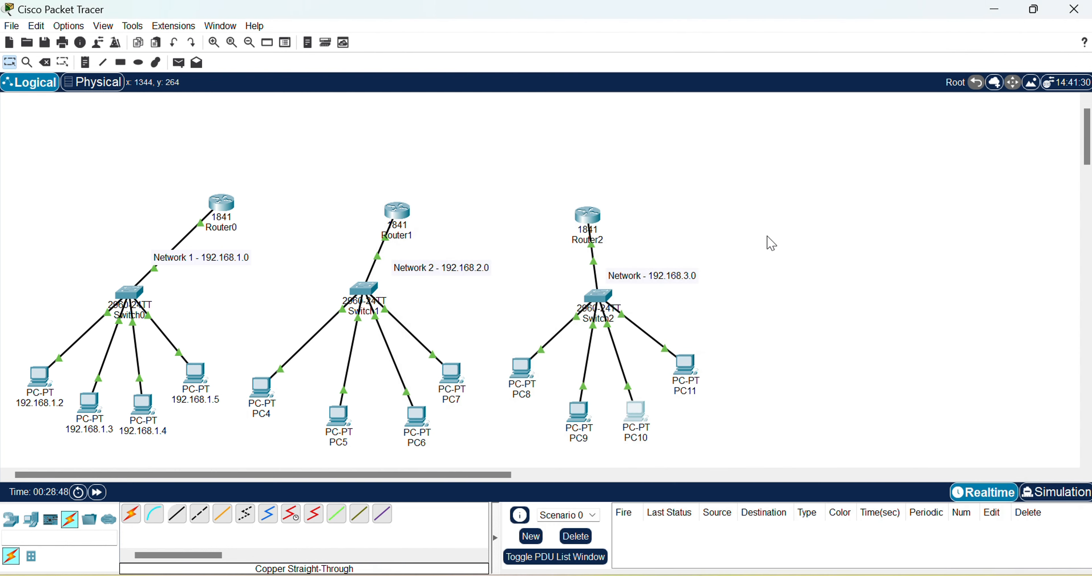
pyautogui.click(685, 366)
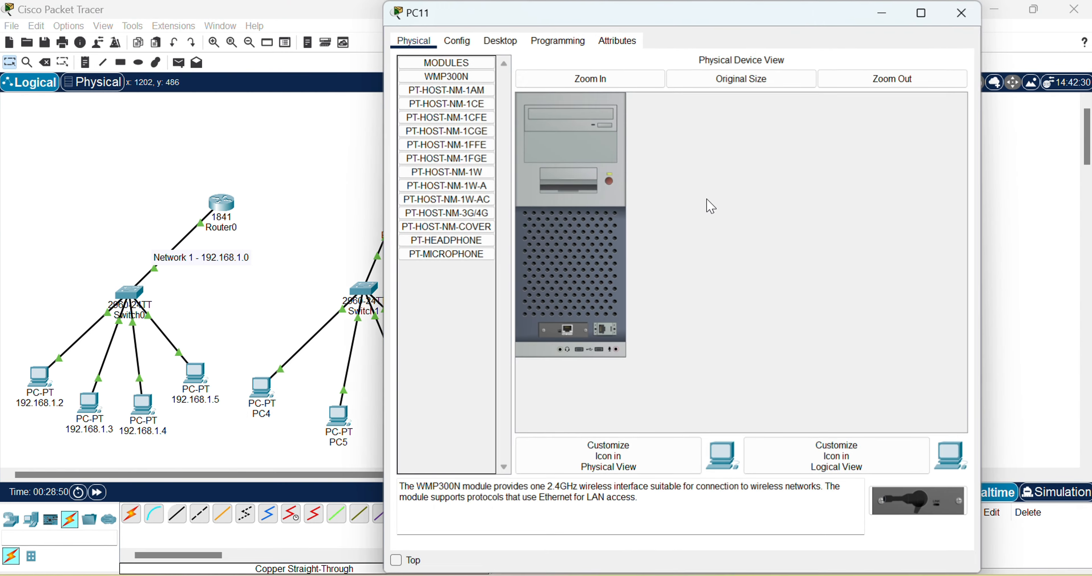
pyautogui.moveTo(720, 24); pyautogui.dragTo(744, 104)
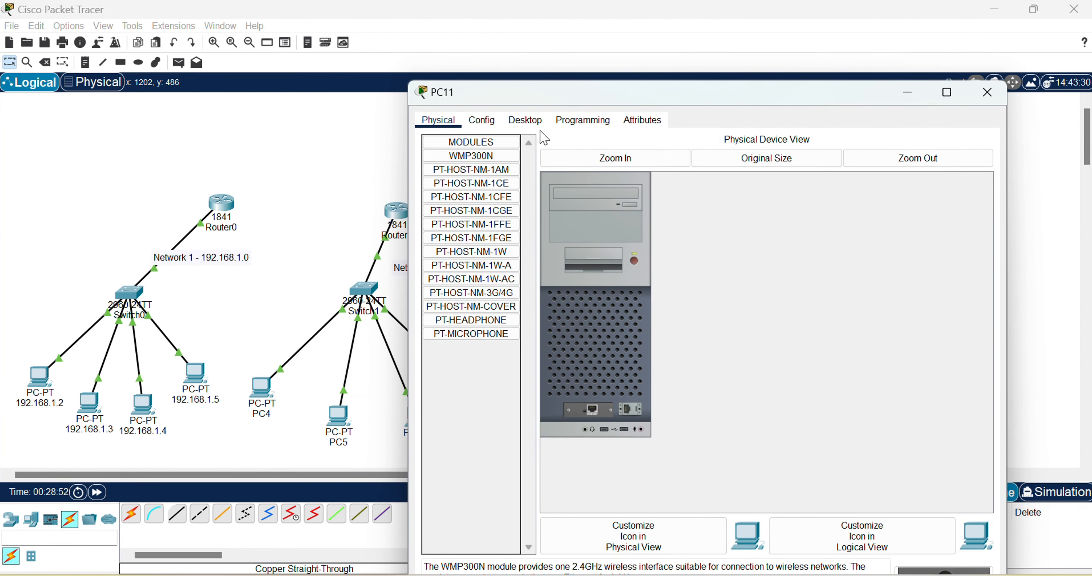
pyautogui.click(525, 122)
pyautogui.click(478, 169)
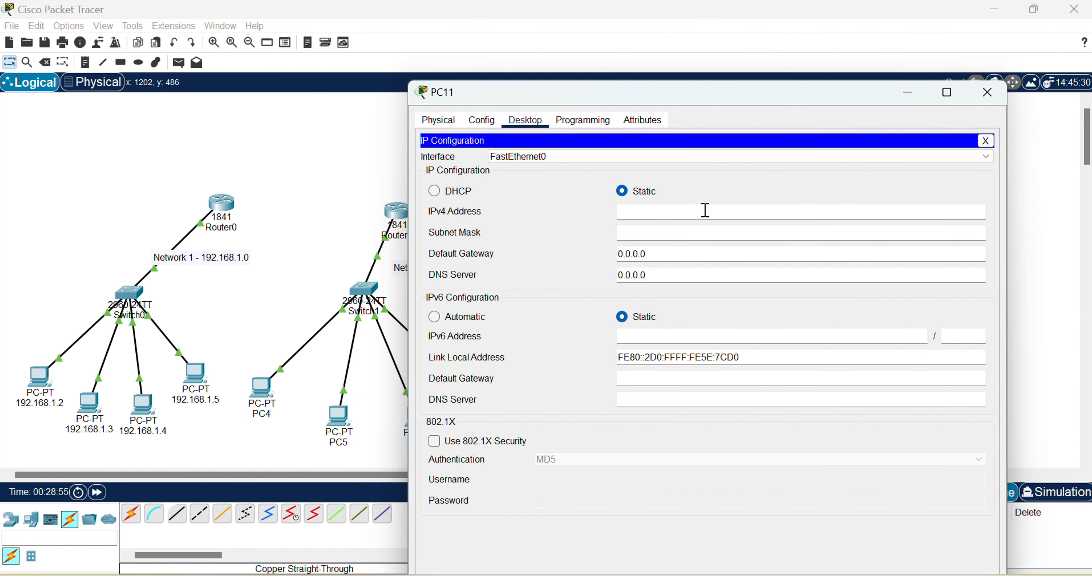
pyautogui.write('192.168.3.5')
pyautogui.click(668, 233)
pyautogui.press('Tab')
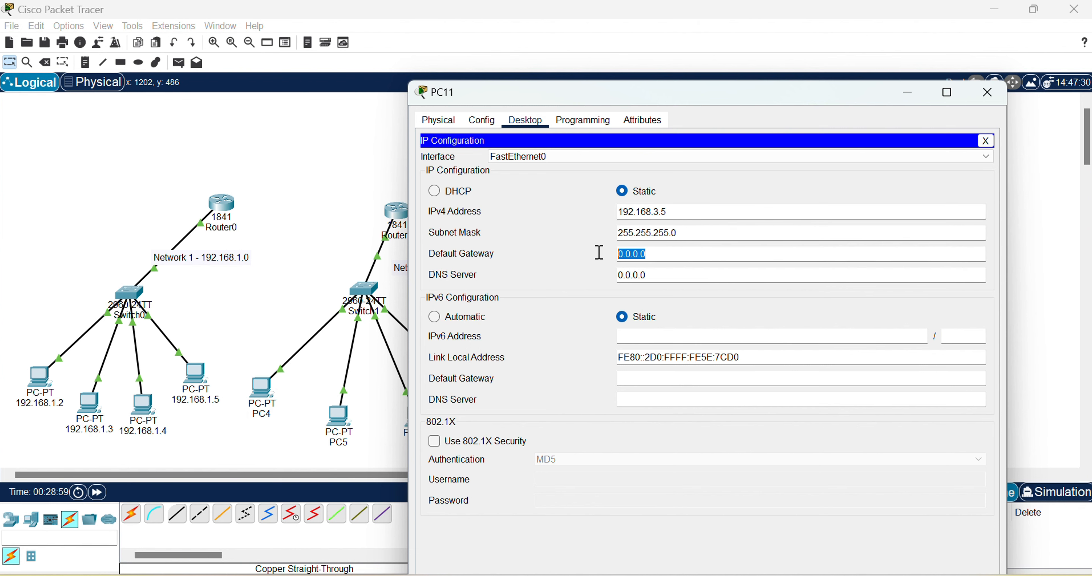
pyautogui.write('192.168.3.1')
pyautogui.click(599, 254)
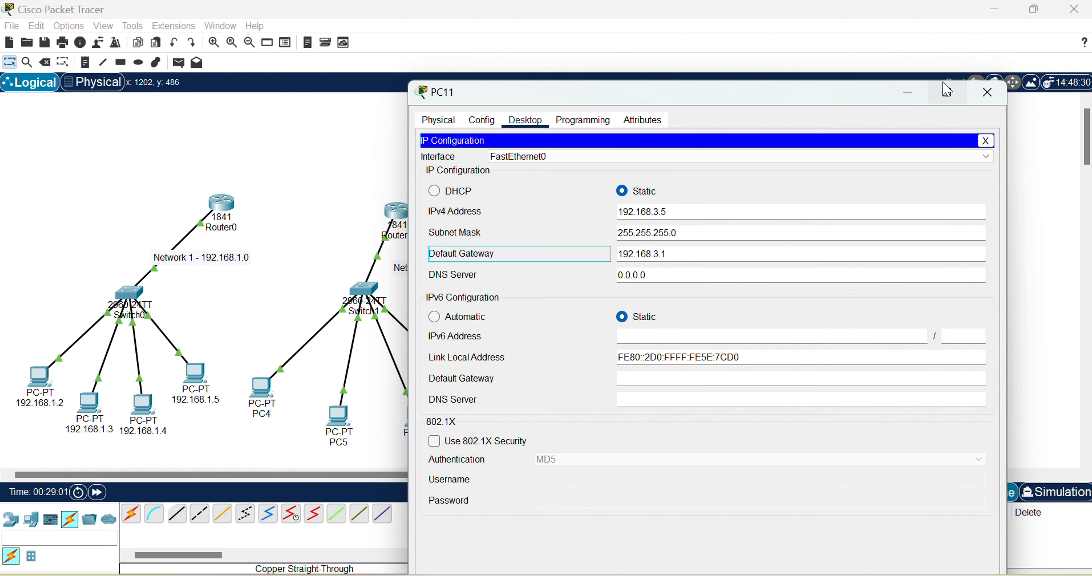
pyautogui.click(988, 93)
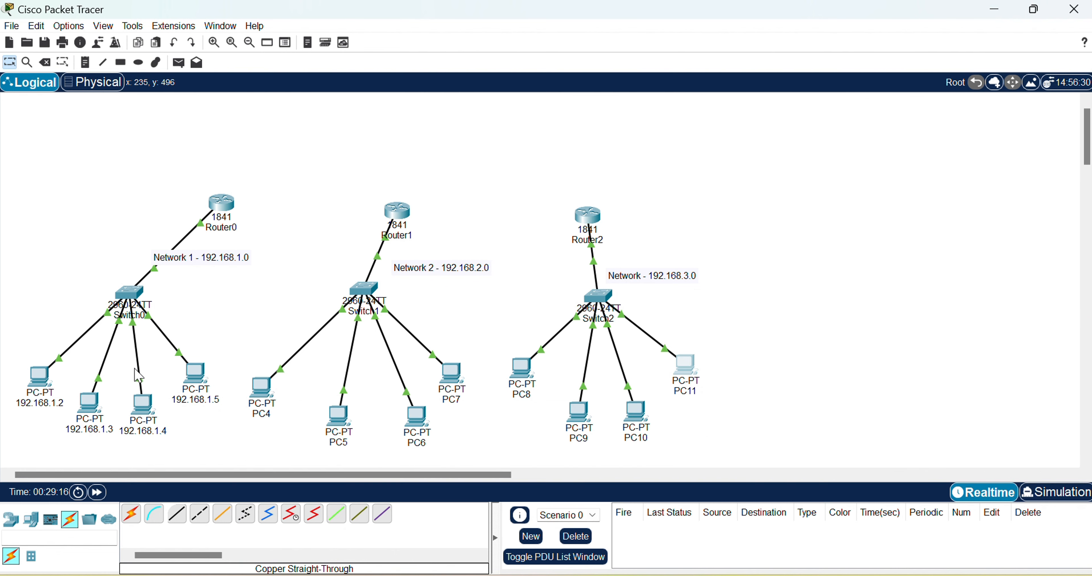
# Rename the label of PC4 under Switch1 as its IP address, 192.168.2.2
pyautogui.moveTo(204, 374)
pyautogui.click(263, 413)
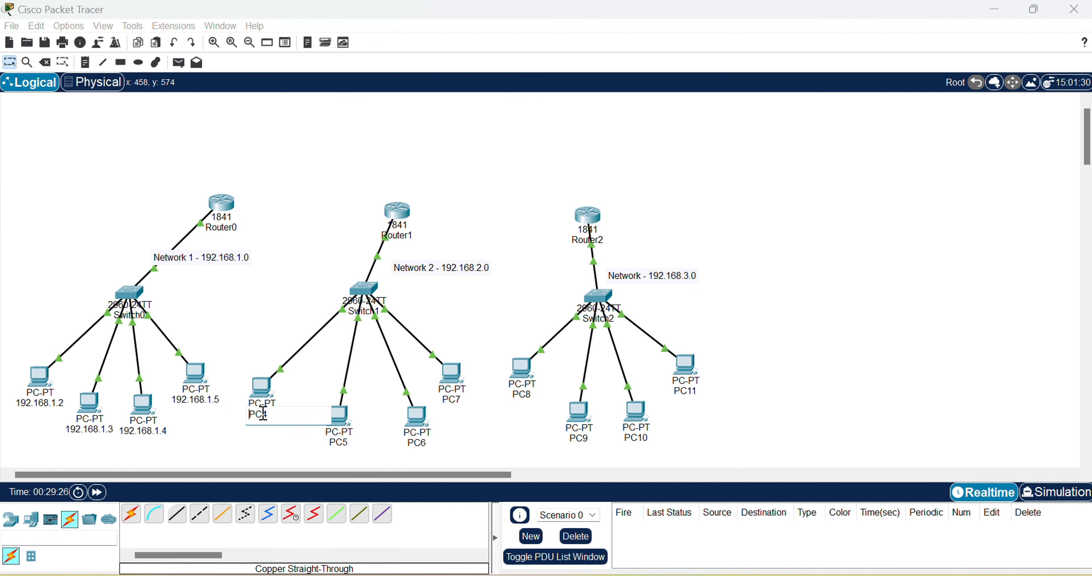
pyautogui.moveTo(271, 418); pyautogui.dragTo(225, 418)
pyautogui.write('192.168.3.1')
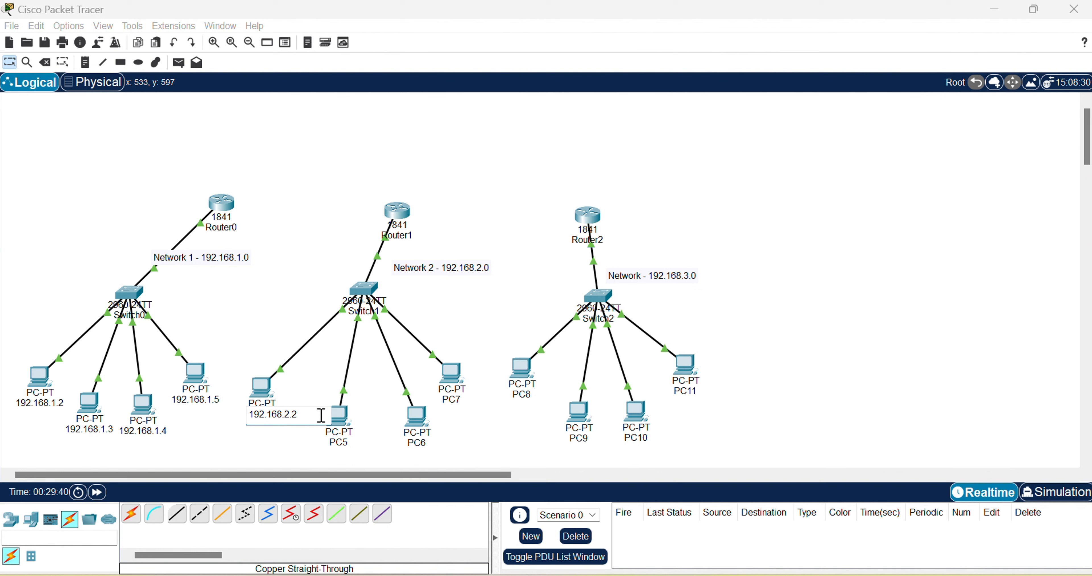
pyautogui.click(354, 456)
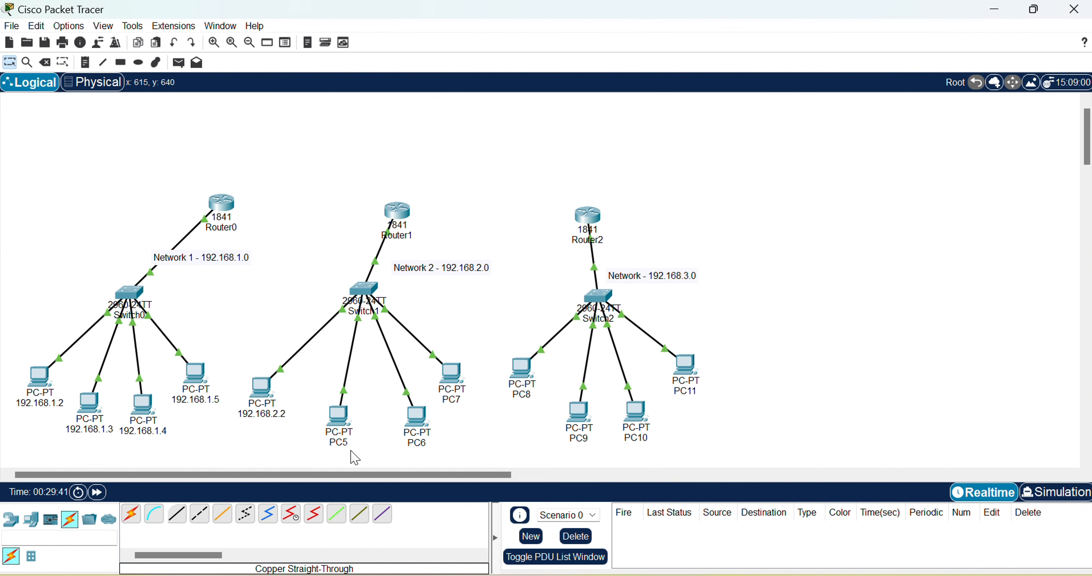
# Rename the label of PC5 under Switch1 as its IP address, 192.168.2.3
pyautogui.click(337, 443)
pyautogui.write('192.168.3.1')
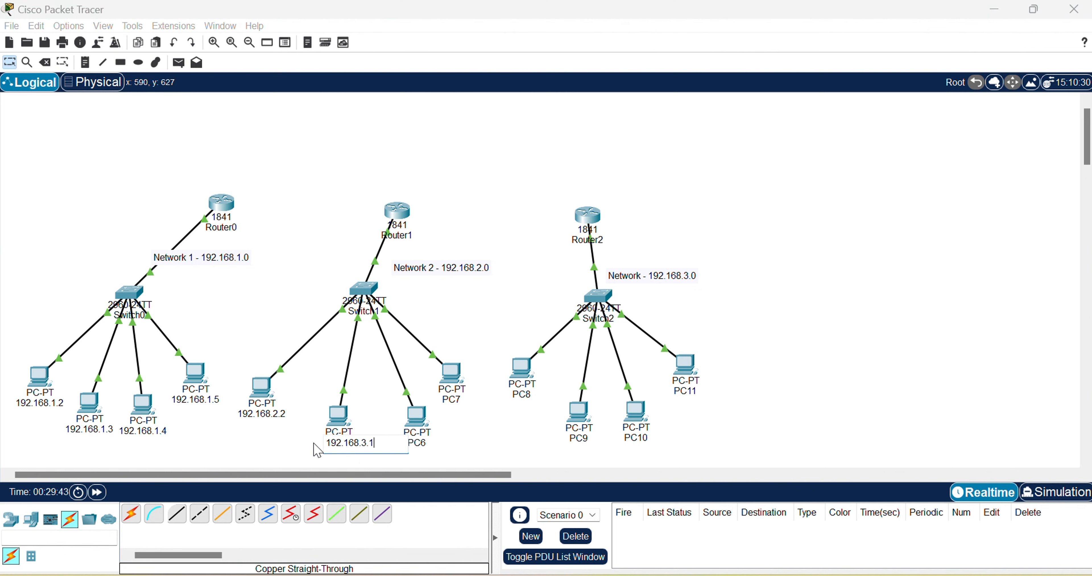
pyautogui.press('BackSpace')
pyautogui.press('BackSpace')
pyautogui.press('BackSpace')
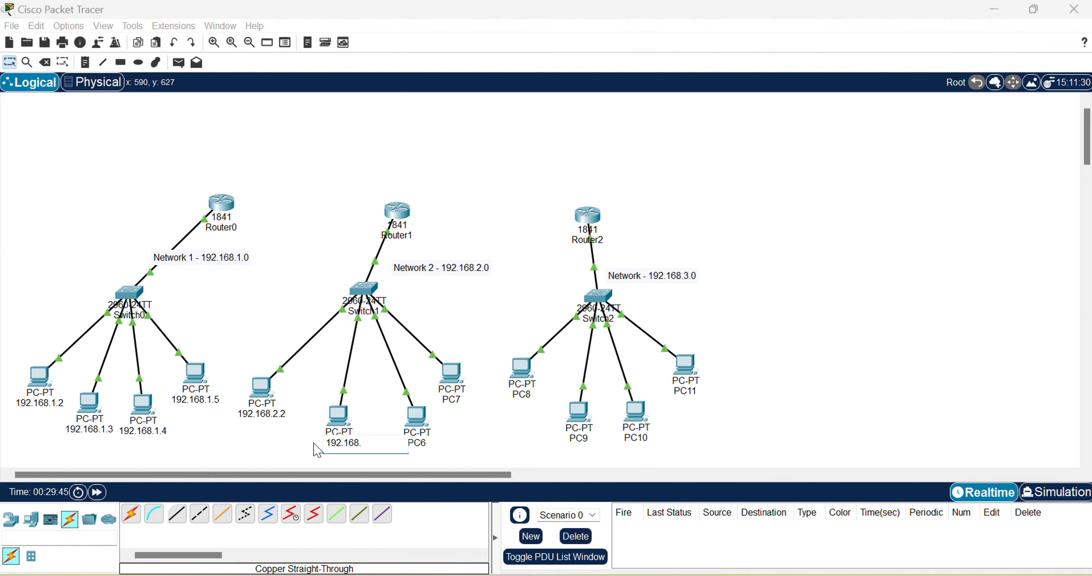
pyautogui.write('2.3')
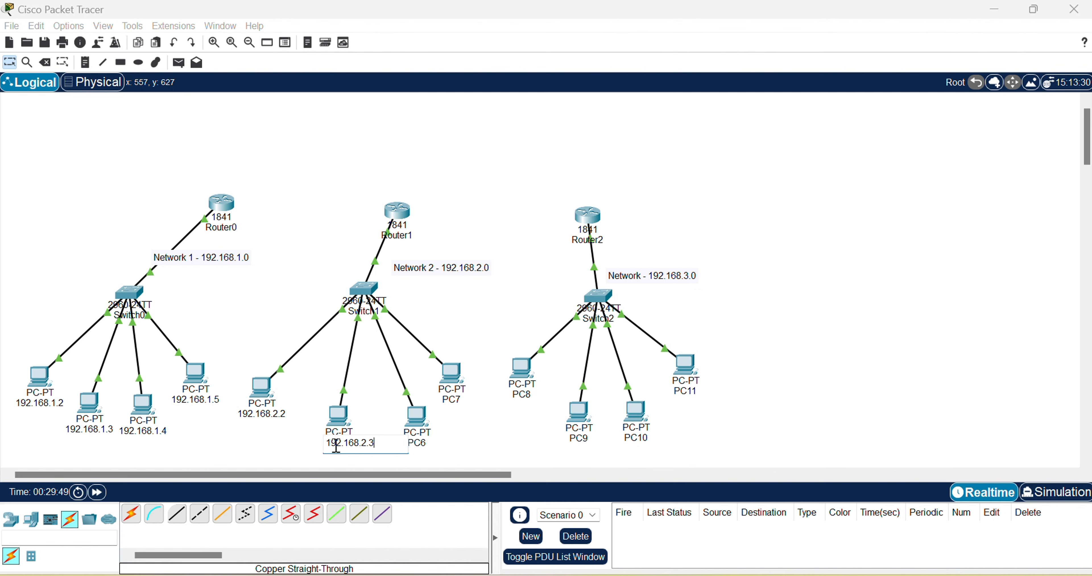
# Rename the labels of the remaining Switch1 PCs: PC6 as 192.168.2.4 and PC7 as 192.168.2.5
pyautogui.click(418, 444)
pyautogui.click(444, 444)
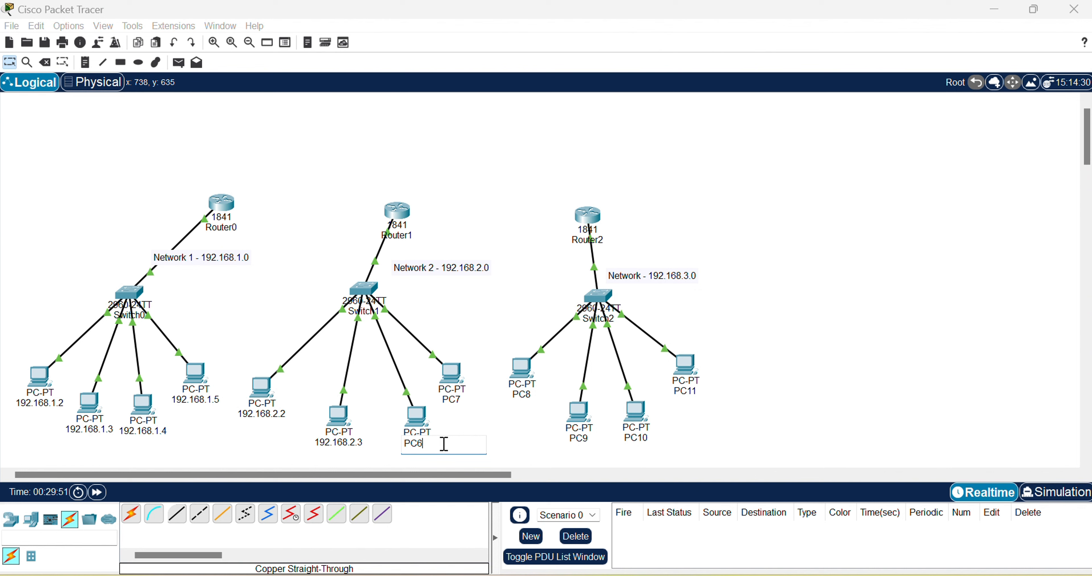
pyautogui.hotkey('ctrl', 'a')
pyautogui.write('192.168.3.1')
pyautogui.click(457, 400)
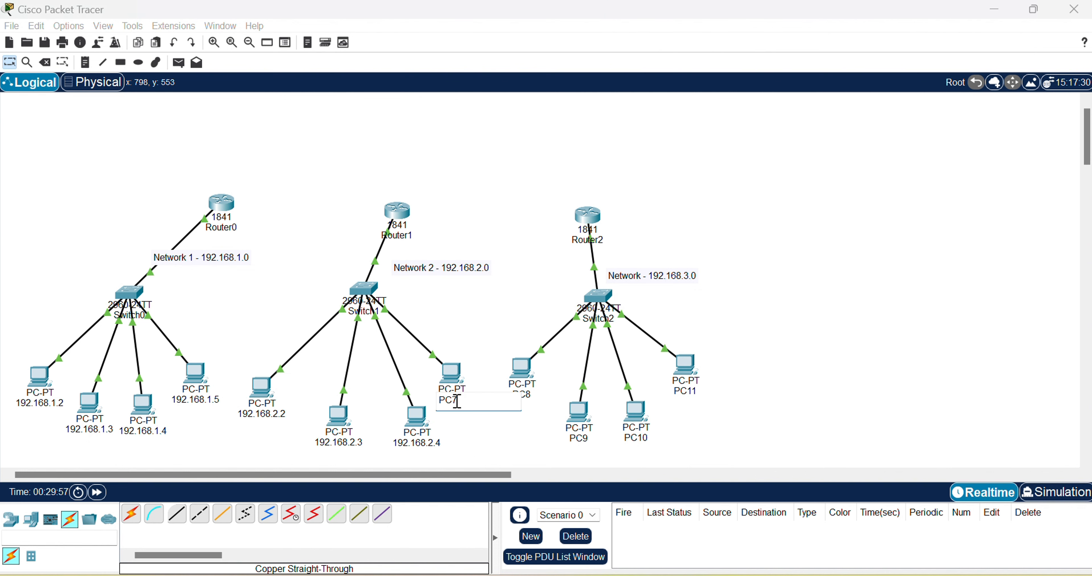
pyautogui.hotkey('ctrl', 'a')
pyautogui.write('192.168.3.1')
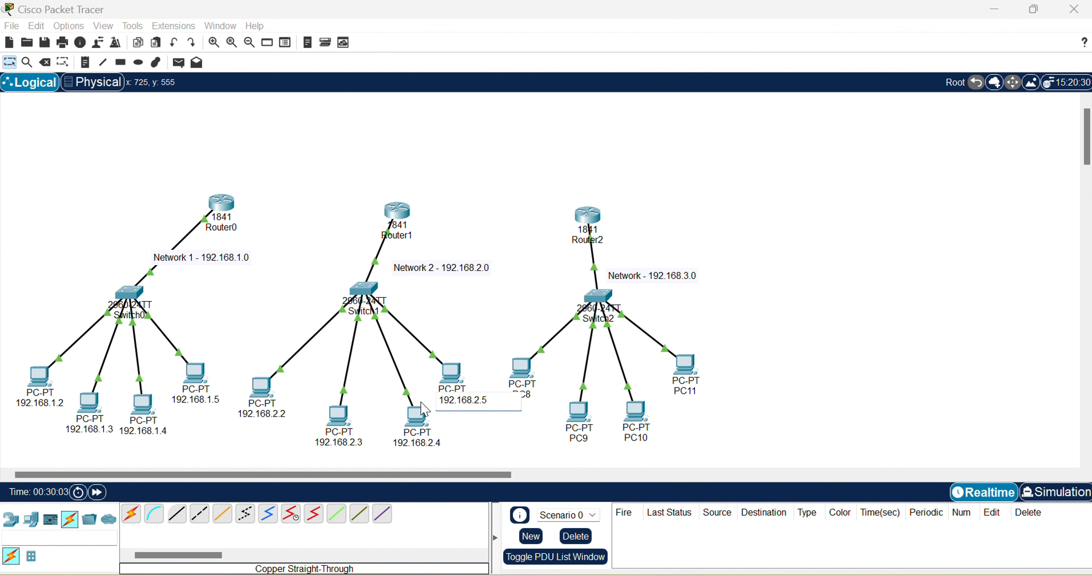
pyautogui.click(543, 413)
# Rename the labels of two PCs under Switch2: PC8 as 192.168.3.2 and PC9 as 192.168.3.4
pyautogui.click(526, 395)
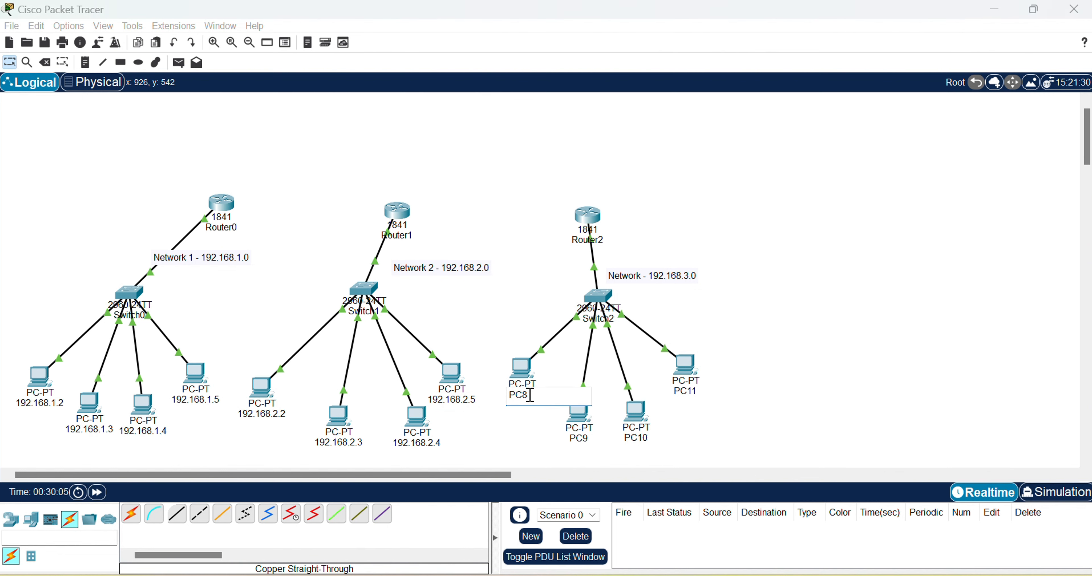
pyautogui.hotkey('ctrl', 'a')
pyautogui.write('192.168.3.1')
pyautogui.click(581, 439)
pyautogui.moveTo(590, 439); pyautogui.dragTo(537, 451)
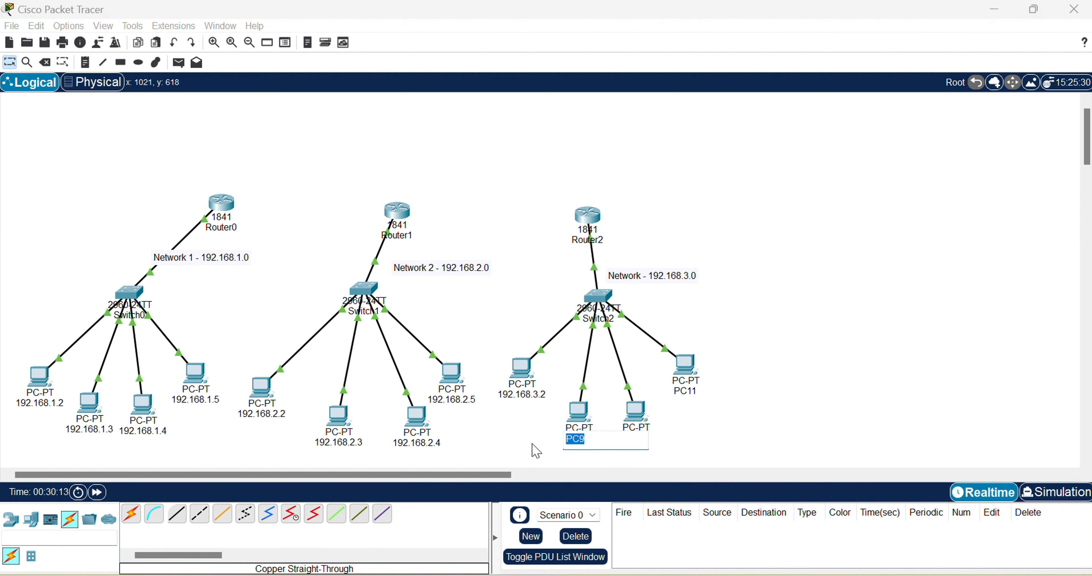
pyautogui.write('192.168.3.1')
pyautogui.click(637, 417)
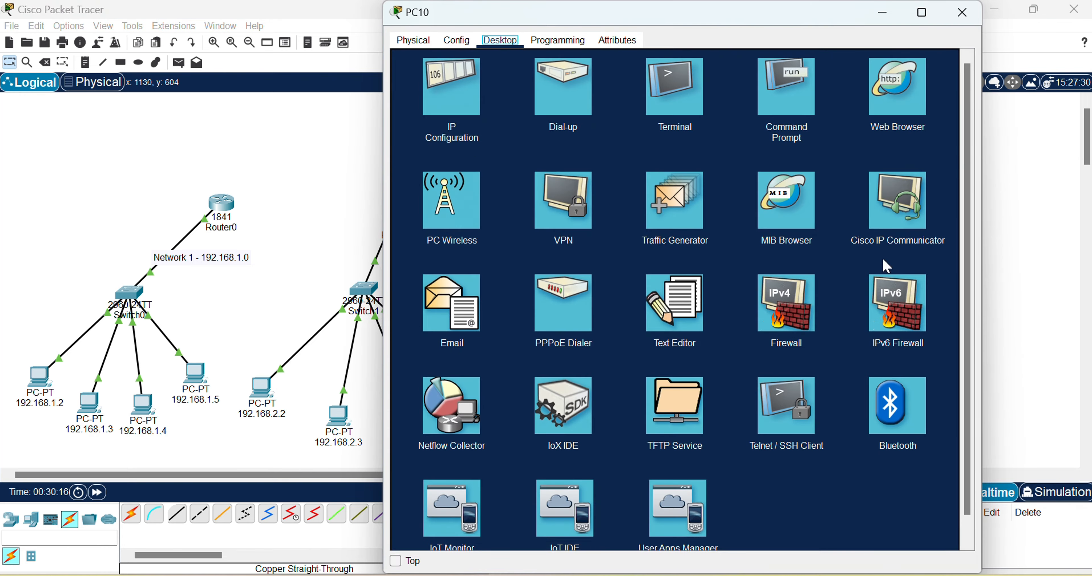
pyautogui.click(964, 13)
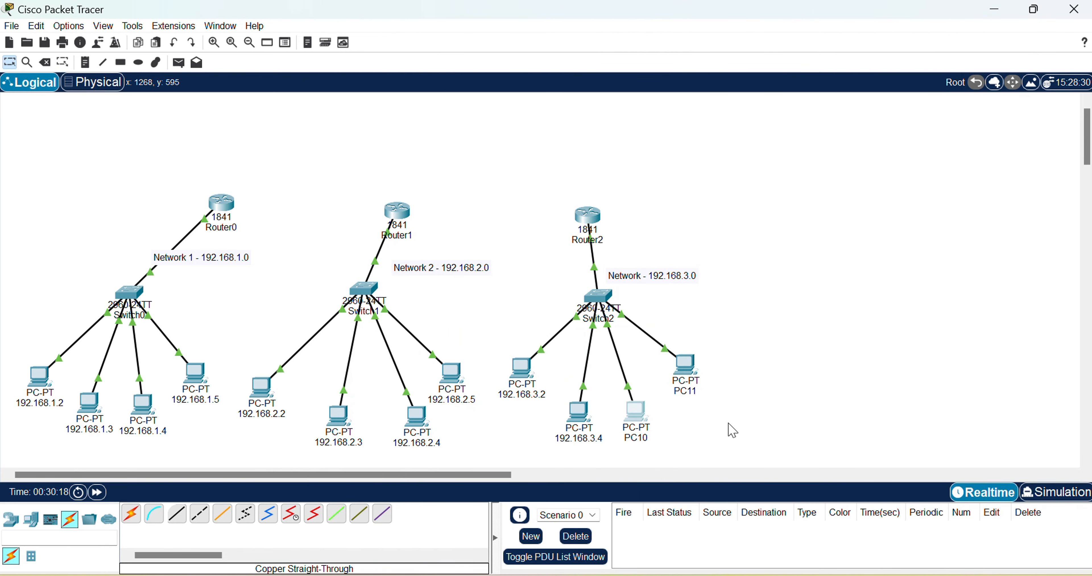
# Label PC10 in Network 3 as 192.168.3.3
pyautogui.click(641, 438)
pyautogui.moveTo(669, 436); pyautogui.dragTo(585, 439)
pyautogui.write('192.168.3.1')
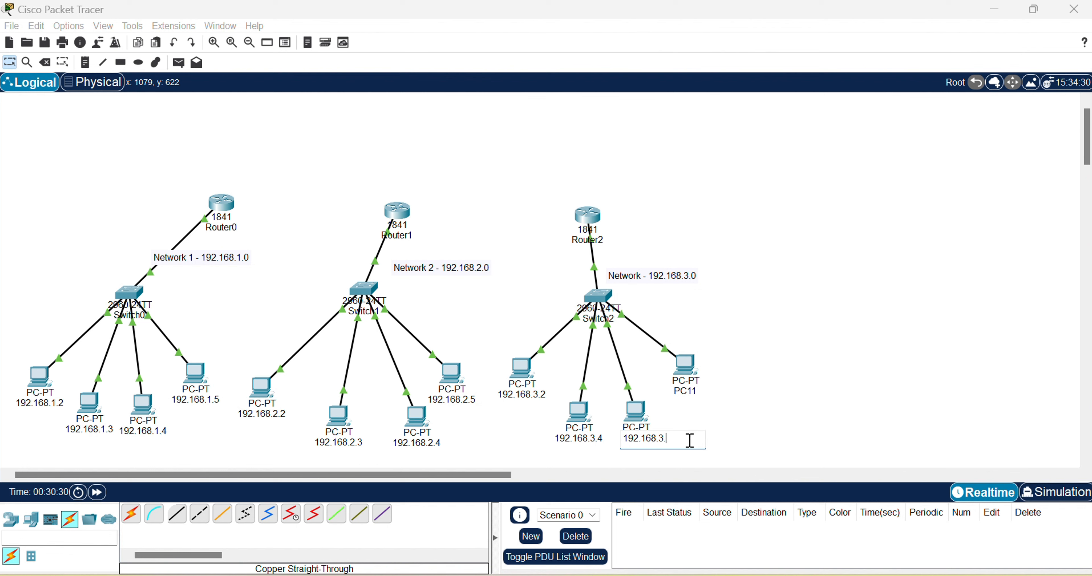
# Label PC11 in Network 3 as 192.168.3.5
pyautogui.click(685, 391)
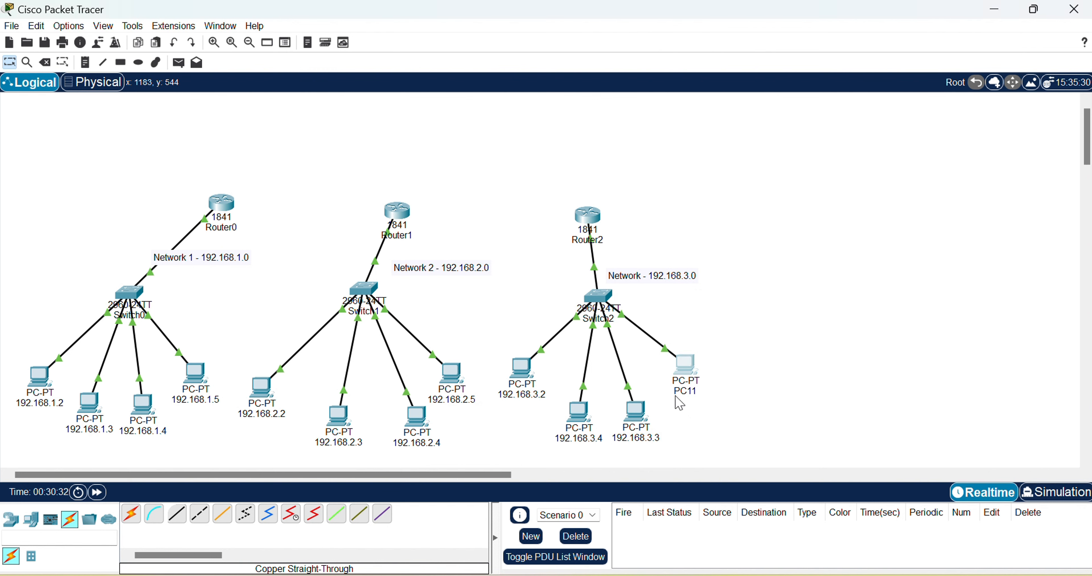
pyautogui.write('192.168.3.1')
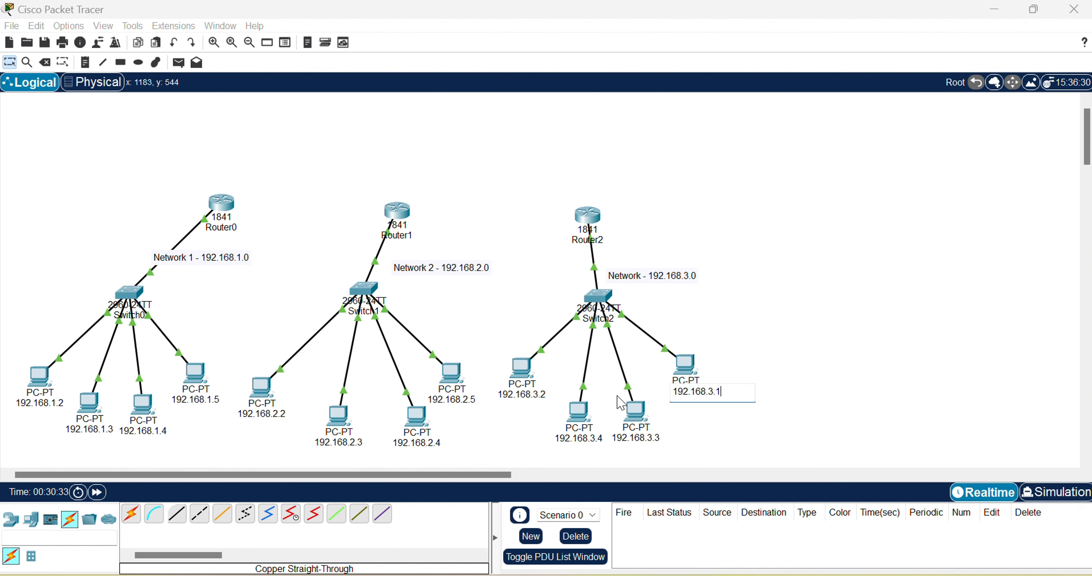
pyautogui.press('BackSpace')
pyautogui.write('5')
pyautogui.click(751, 441)
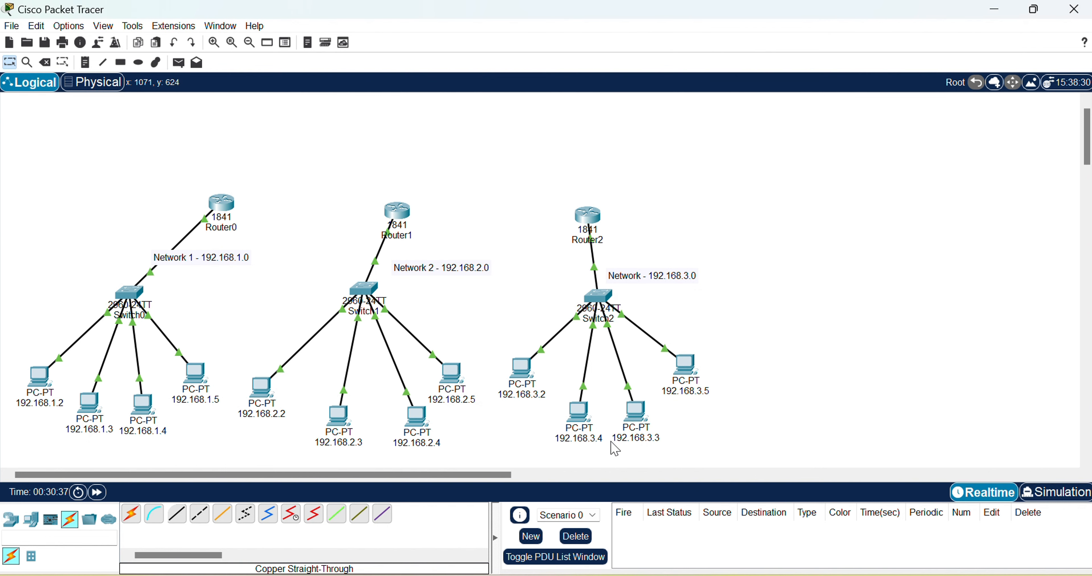
# Relabel the two lower PCs under Switch2 in ascending order as 192.168.3.3 and 192.168.3.4, using 192.168.3.41 as a temporary label
pyautogui.click(589, 440)
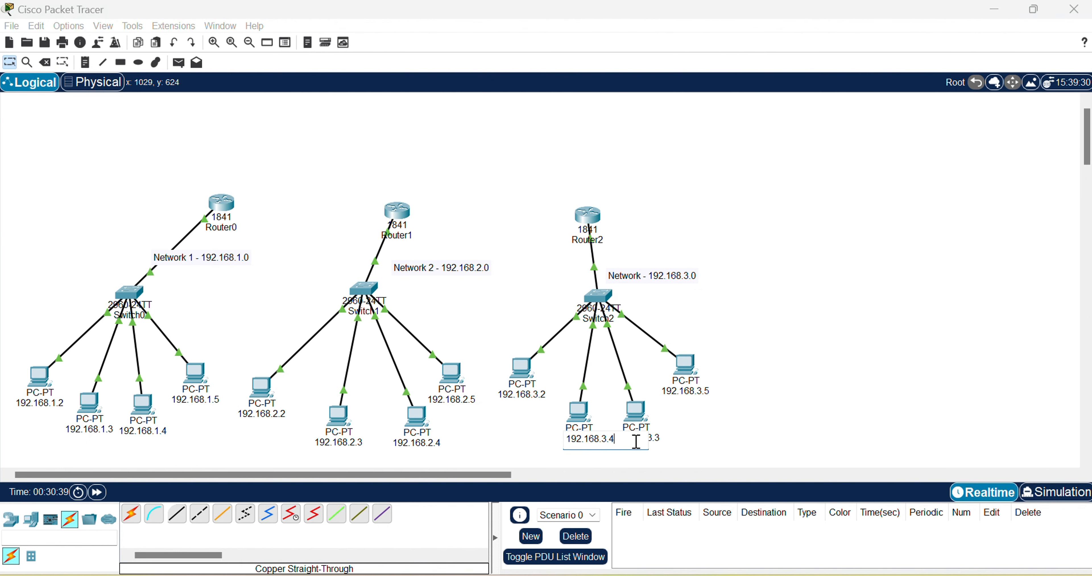
pyautogui.click(698, 446)
pyautogui.click(607, 317)
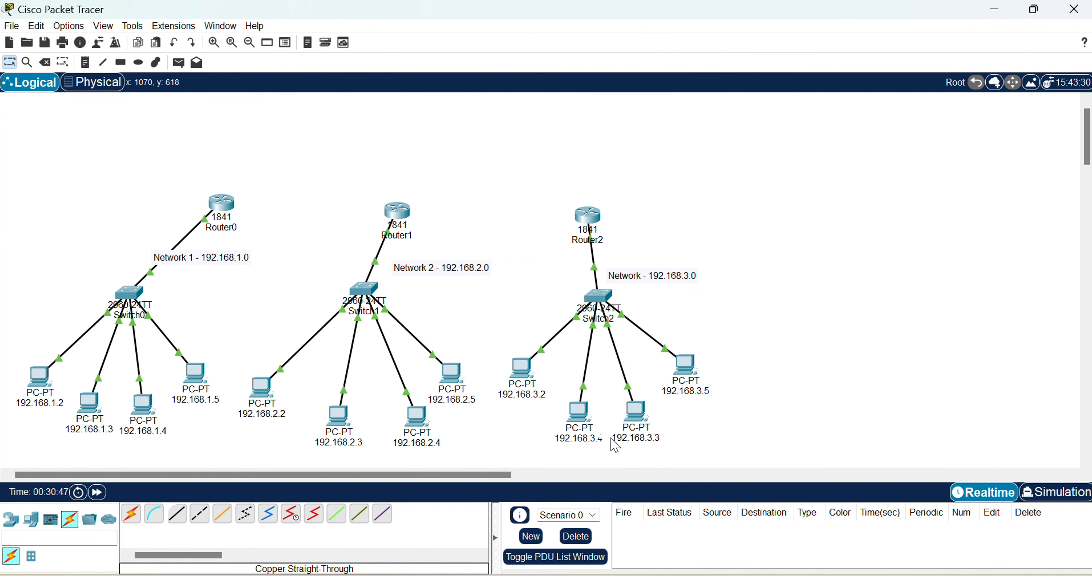
pyautogui.click(596, 439)
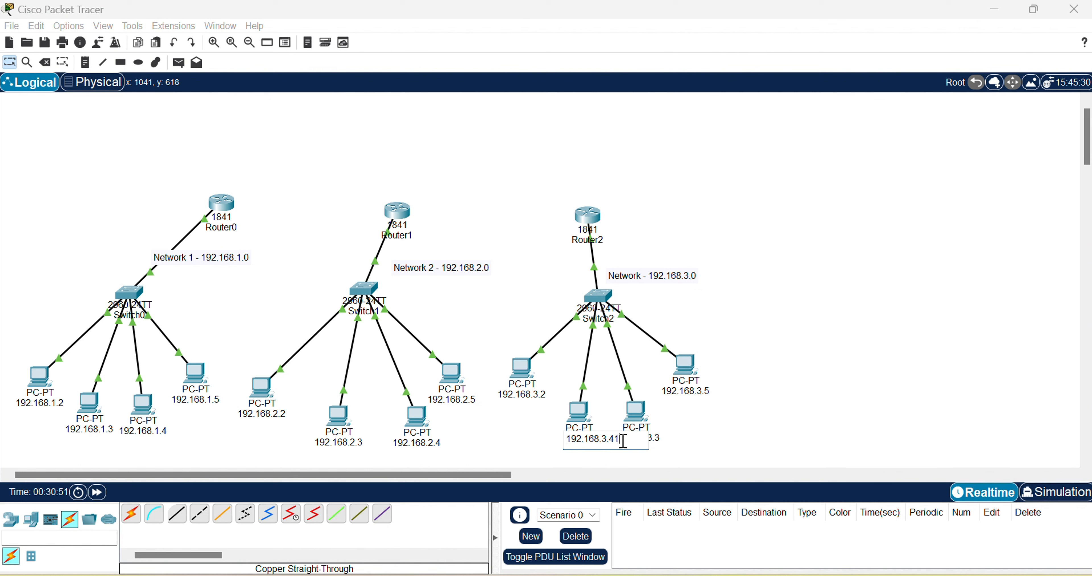
pyautogui.click(684, 446)
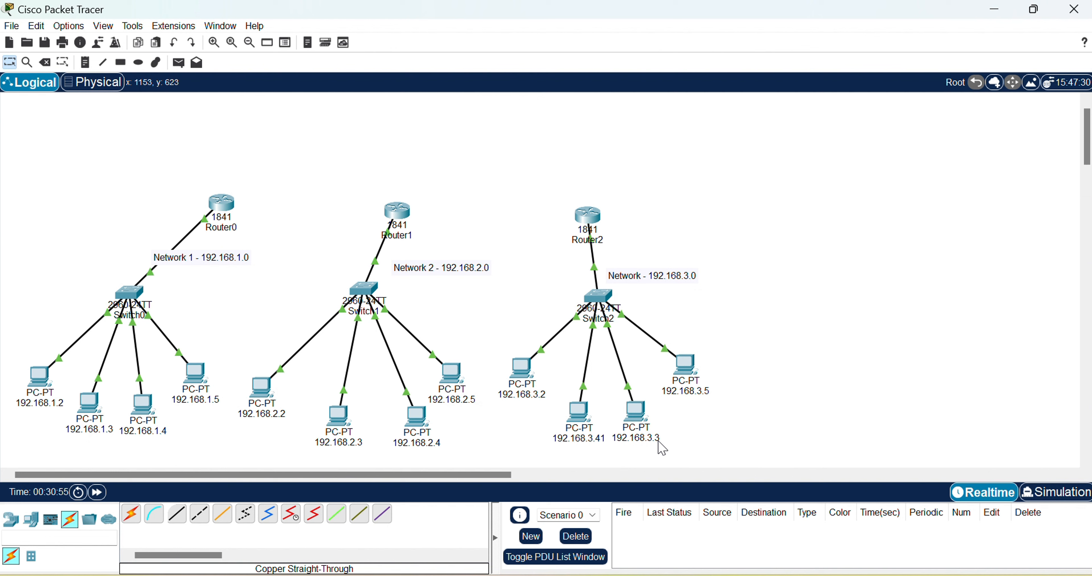
pyautogui.click(636, 439)
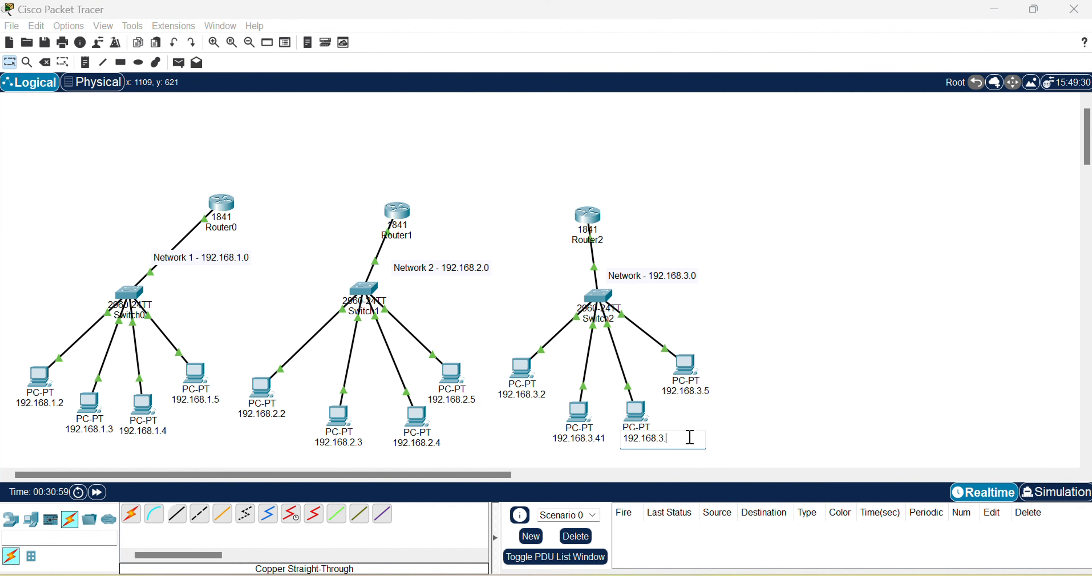
pyautogui.click(608, 445)
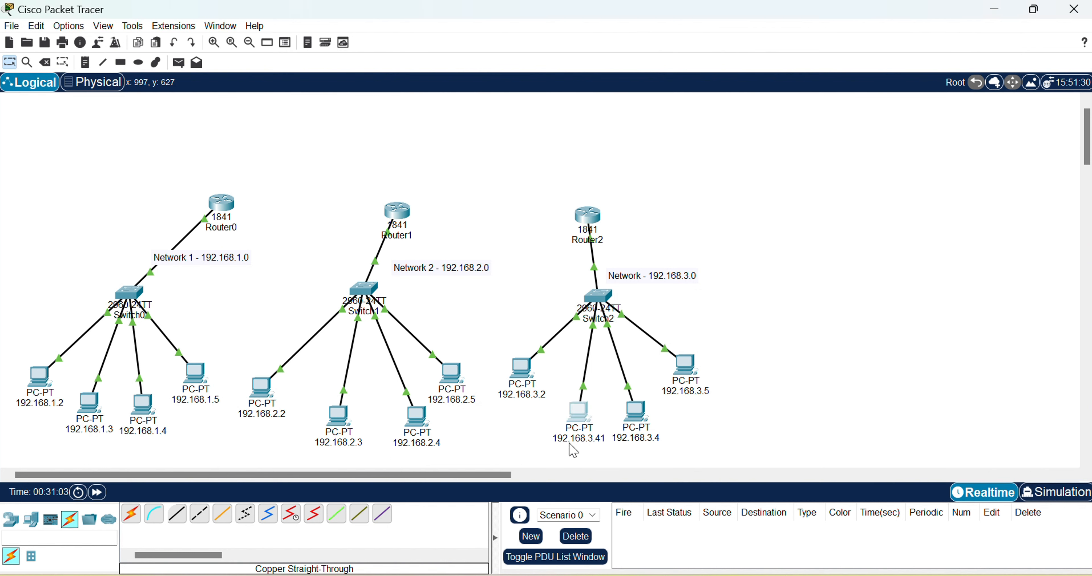
pyautogui.click(579, 439)
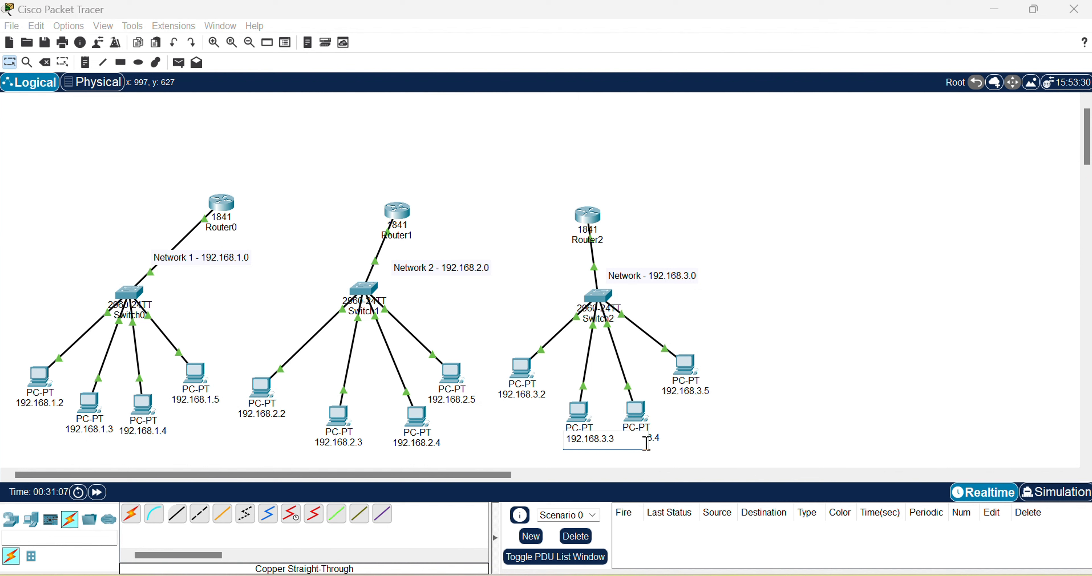
pyautogui.click(694, 452)
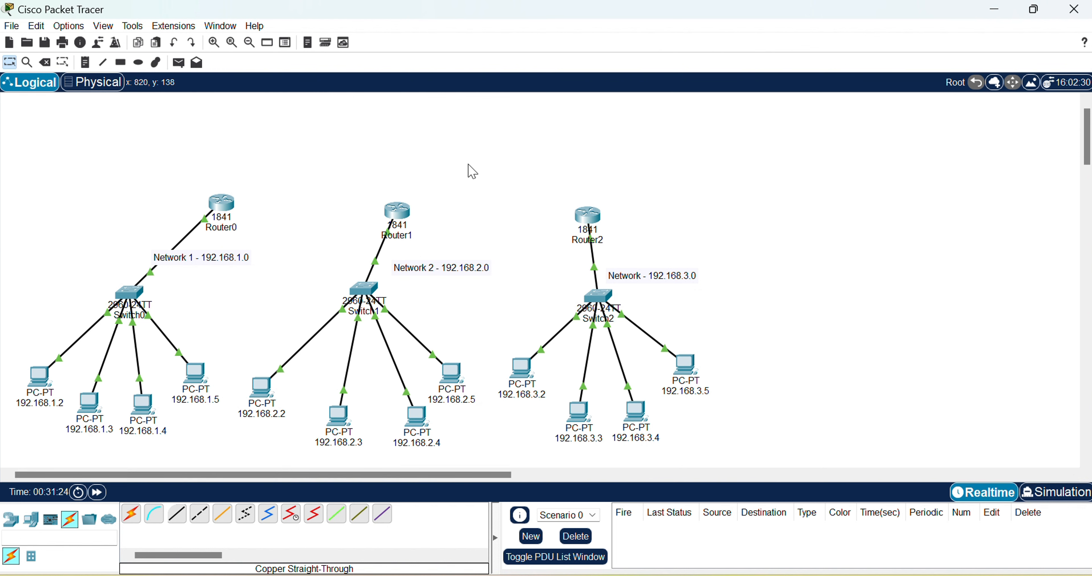
# Ping 192.168.1.5 from the command prompt of PC 192.168.1.2, review the ping statistics and close the PC's window
pyautogui.scroll(1, 472, 171)
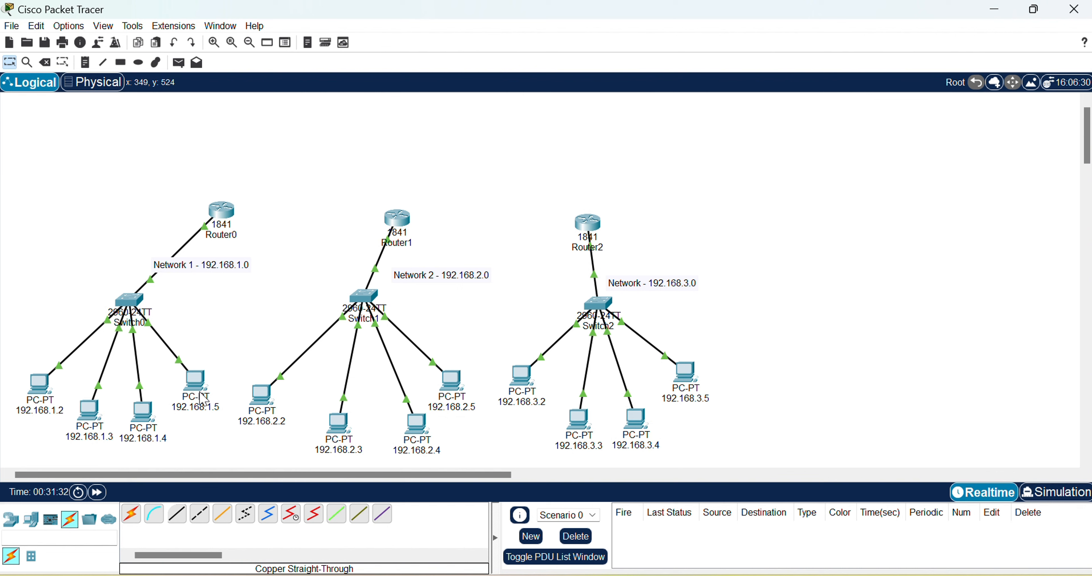
pyautogui.moveTo(204, 399)
pyautogui.moveTo(37, 396)
pyautogui.click(46, 387)
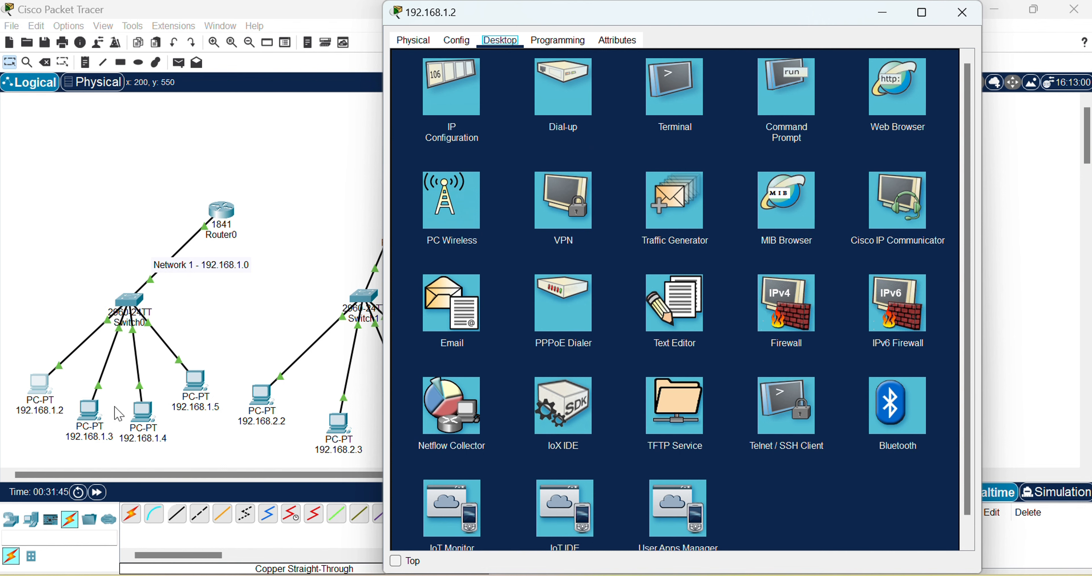
pyautogui.click(793, 118)
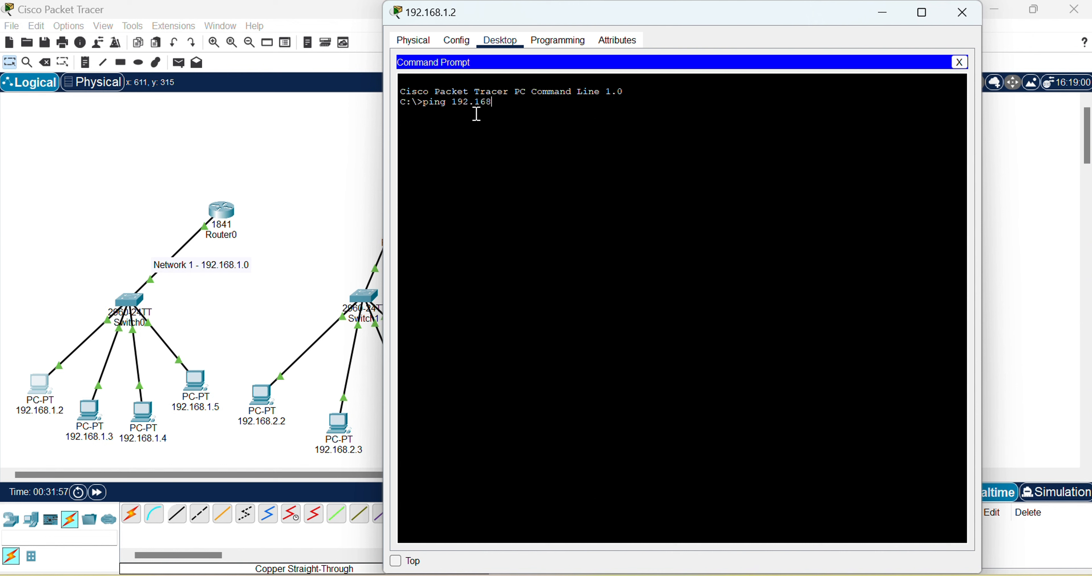
pyautogui.write('.1.5')
pyautogui.press('Return')
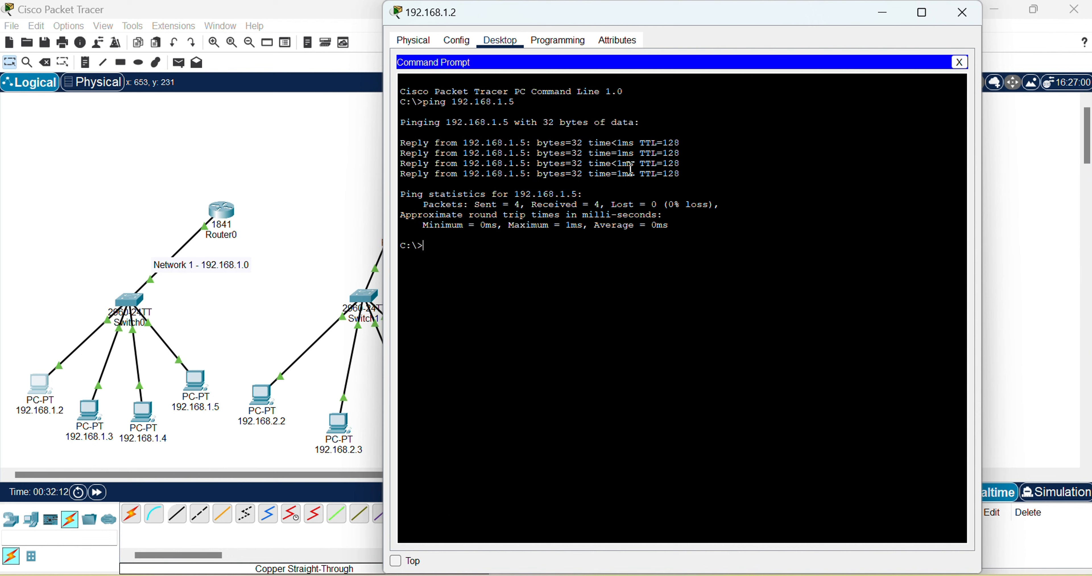
pyautogui.doubleClick(604, 208)
pyautogui.moveTo(621, 208); pyautogui.dragTo(480, 237)
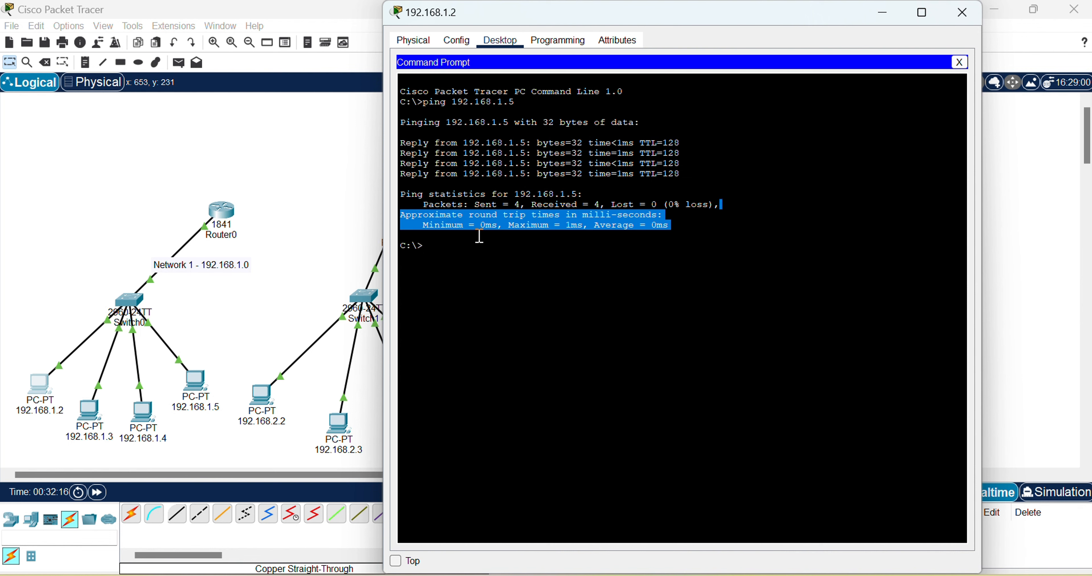
pyautogui.click(505, 236)
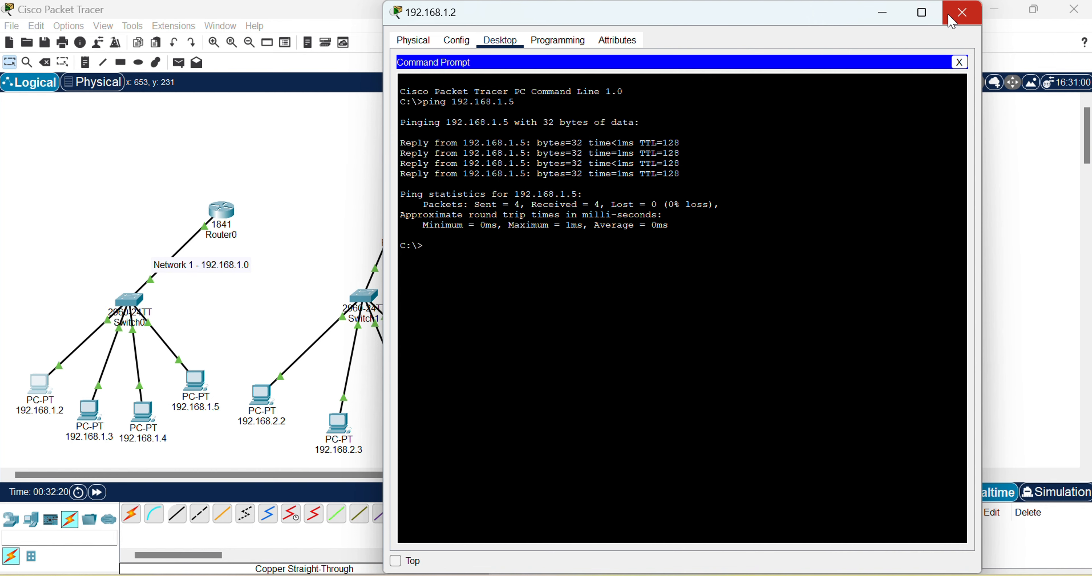
pyautogui.click(961, 13)
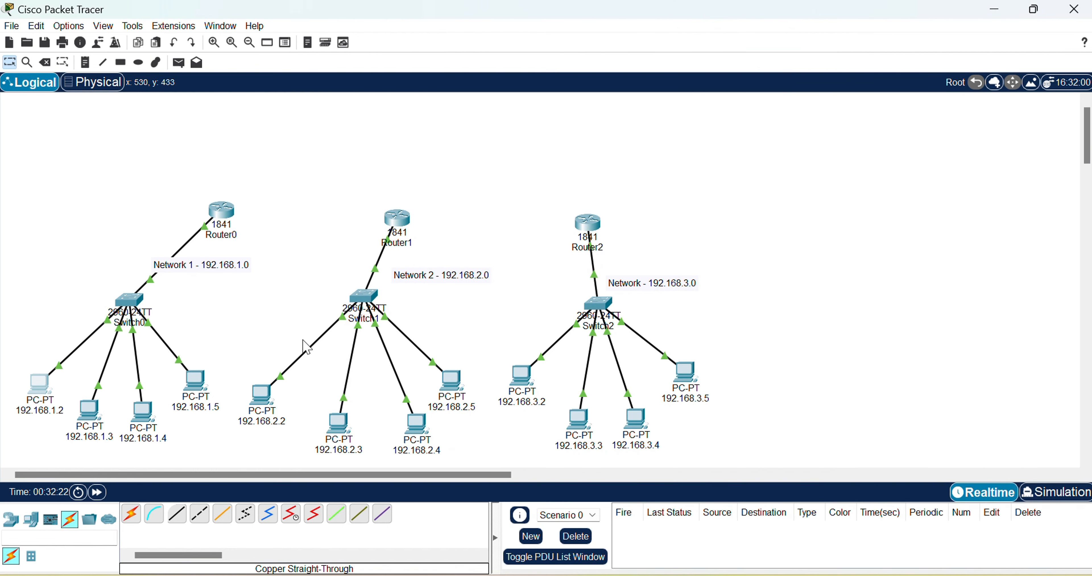
# Ping 192.168.2.4 from the command prompt of PC 192.168.2.2 and close the PC's window
pyautogui.click(254, 409)
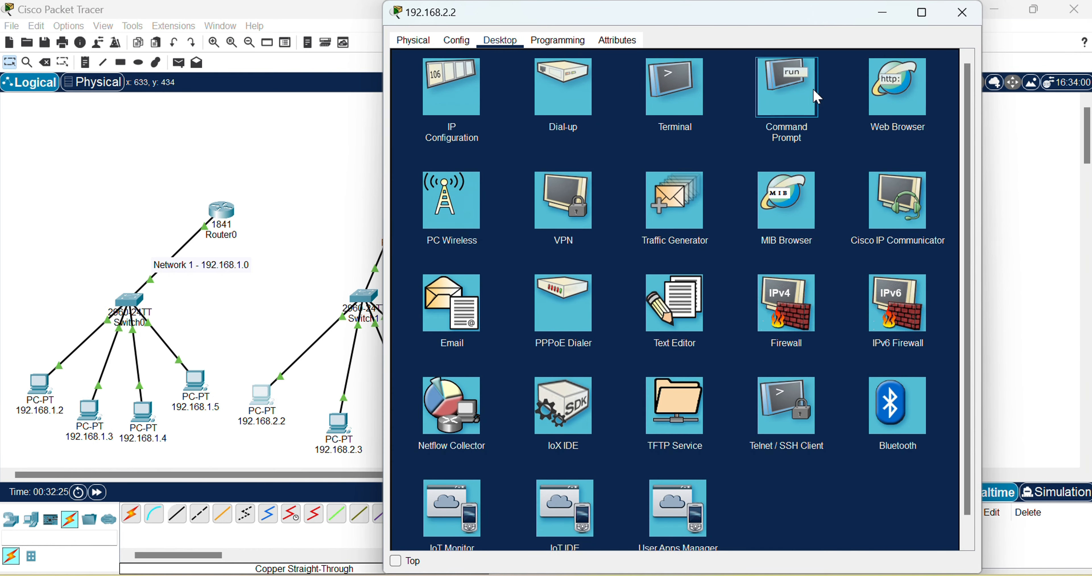
pyautogui.click(814, 90)
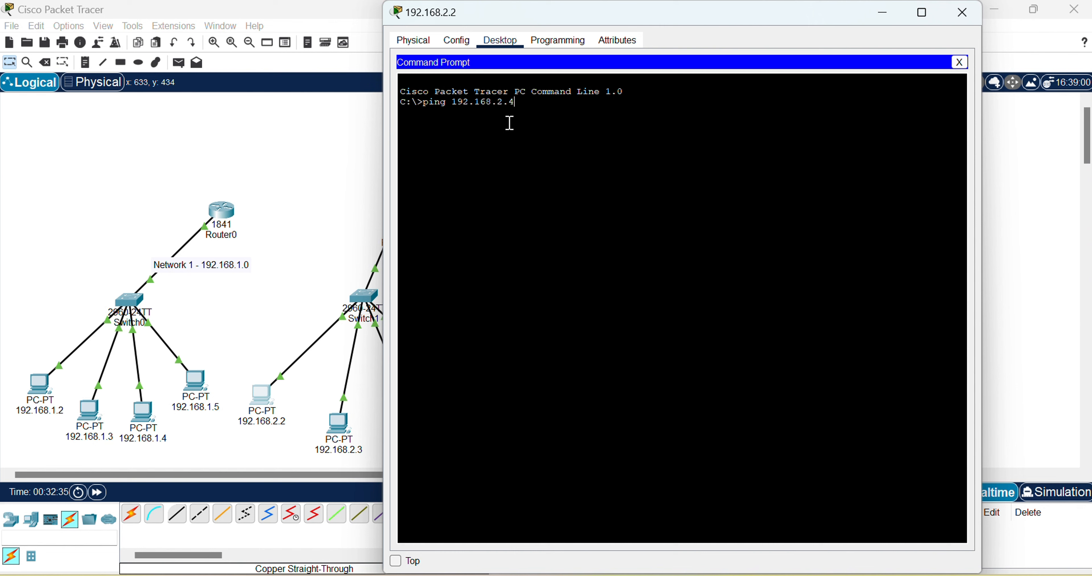
pyautogui.press('Return')
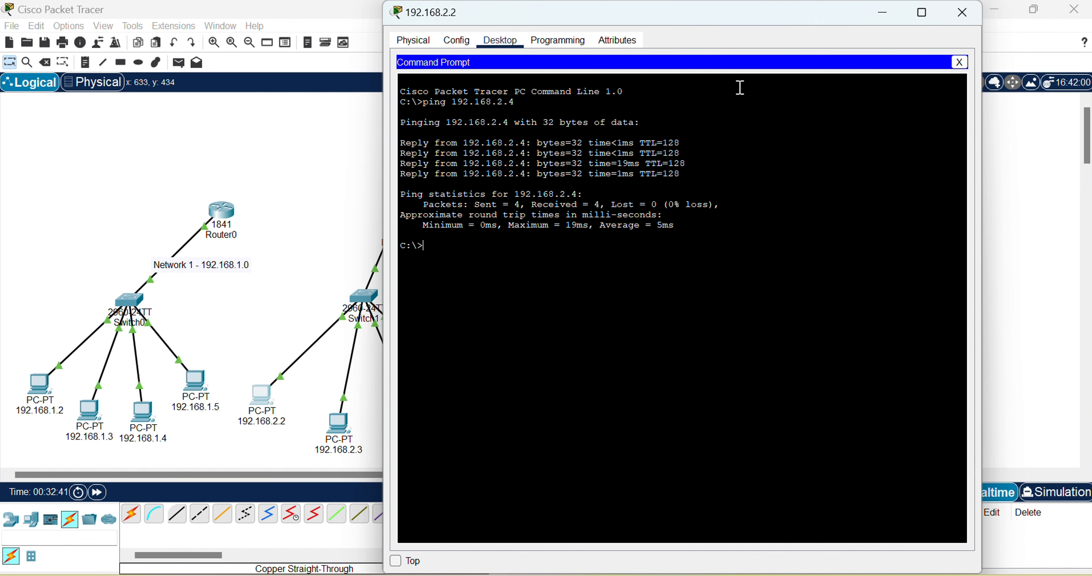
pyautogui.click(963, 13)
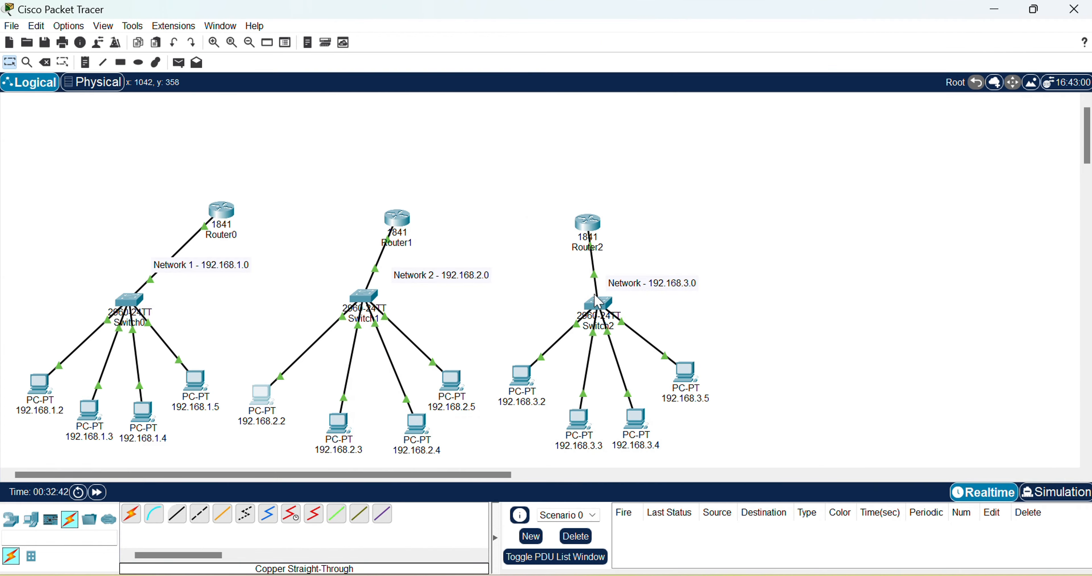
# Ping 192.168.3.5 from the command prompt of PC 192.168.3.2 and close the PC's window
pyautogui.click(527, 382)
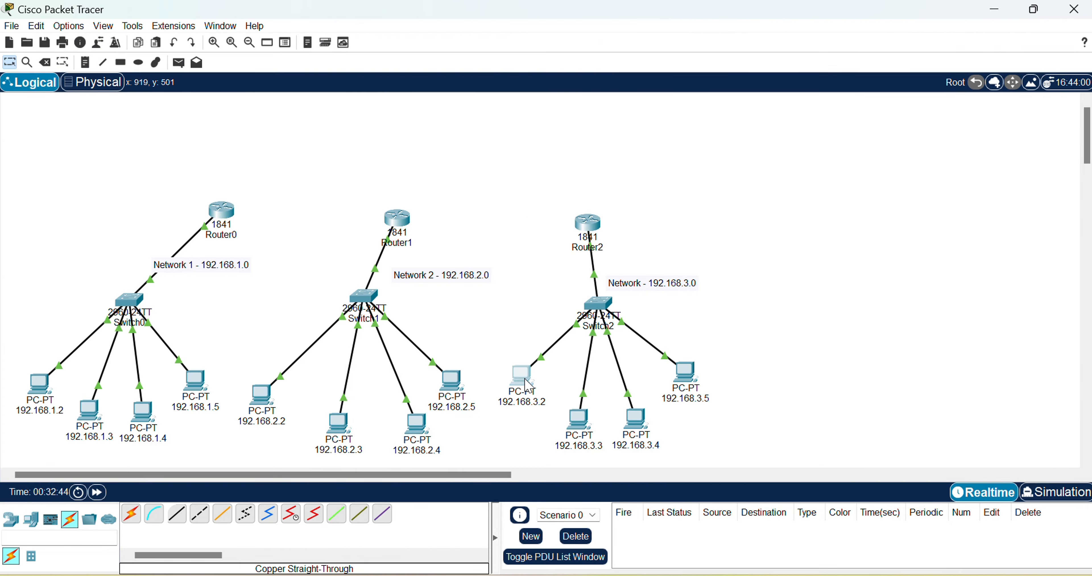
pyautogui.click(797, 113)
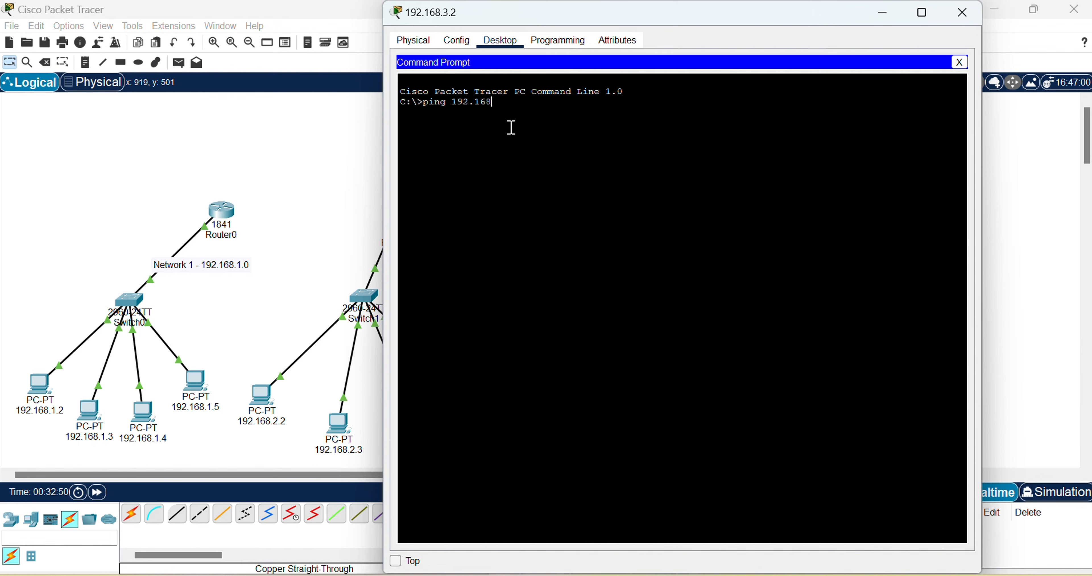
pyautogui.write('ping 192.168.3.5')
pyautogui.press('Return')
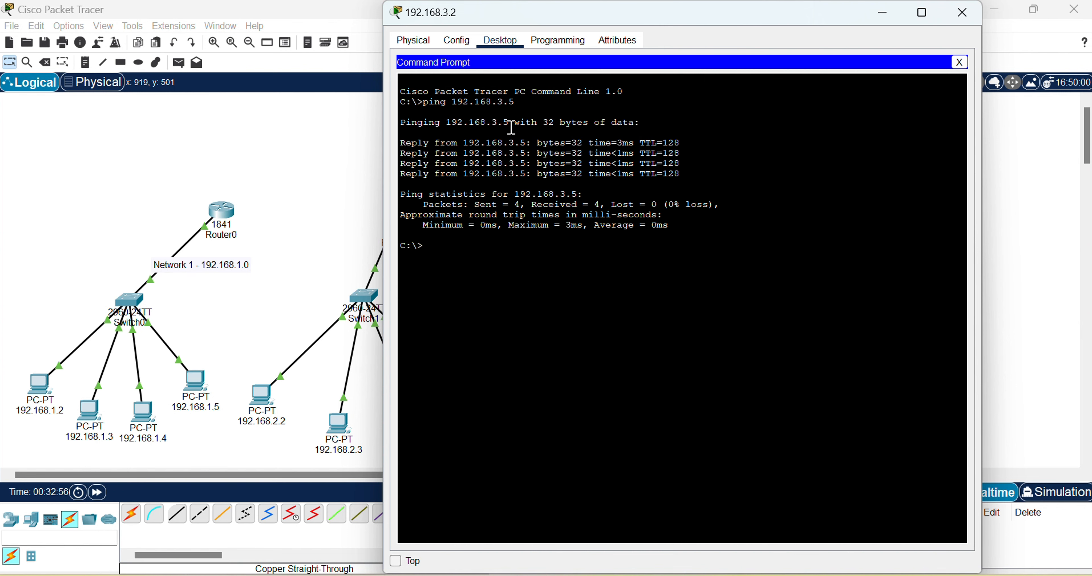
pyautogui.click(963, 13)
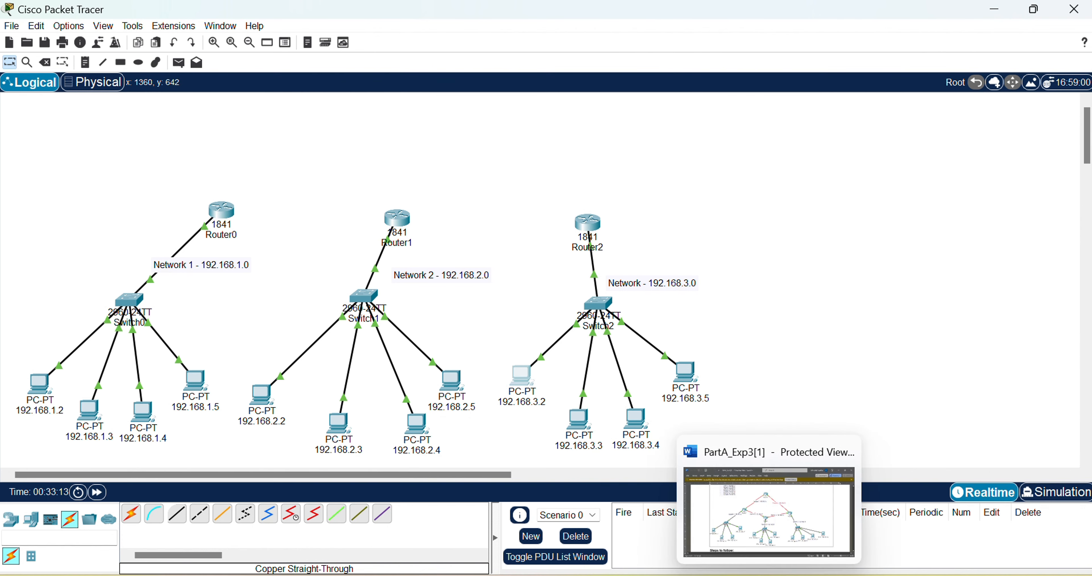
# Consult the reference topology in the PartA_Exp3[1] Word document and add a fourth 1841 router above Router1 in Packet Tracer
pyautogui.click(749, 573)
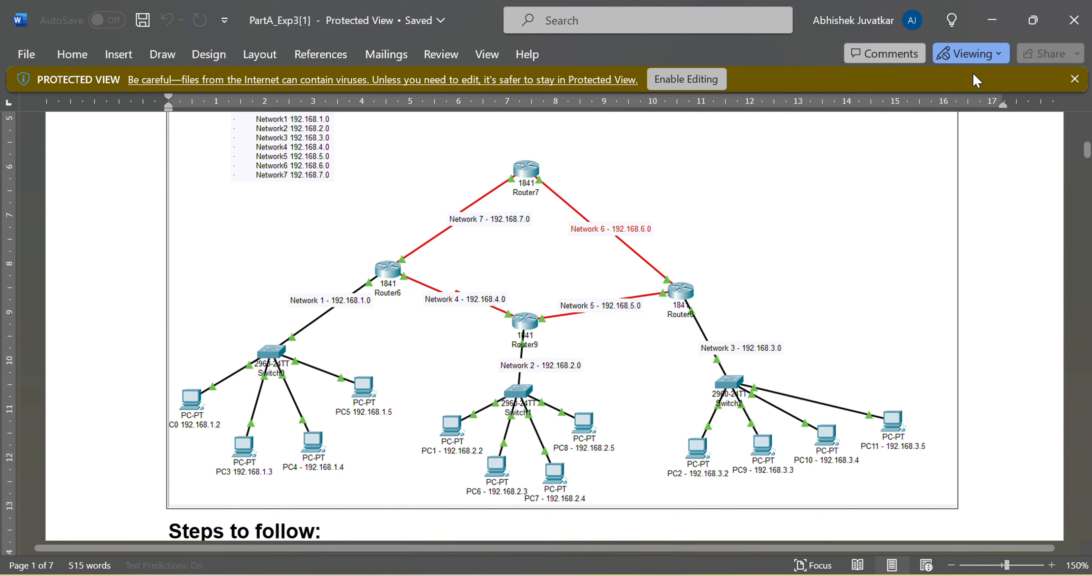
pyautogui.click(994, 18)
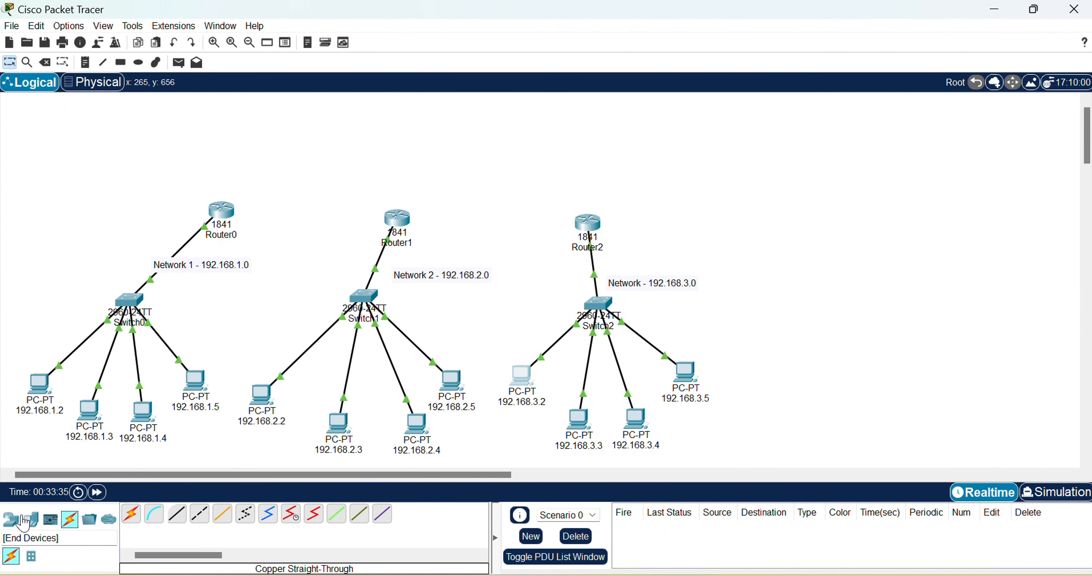
pyautogui.click(11, 519)
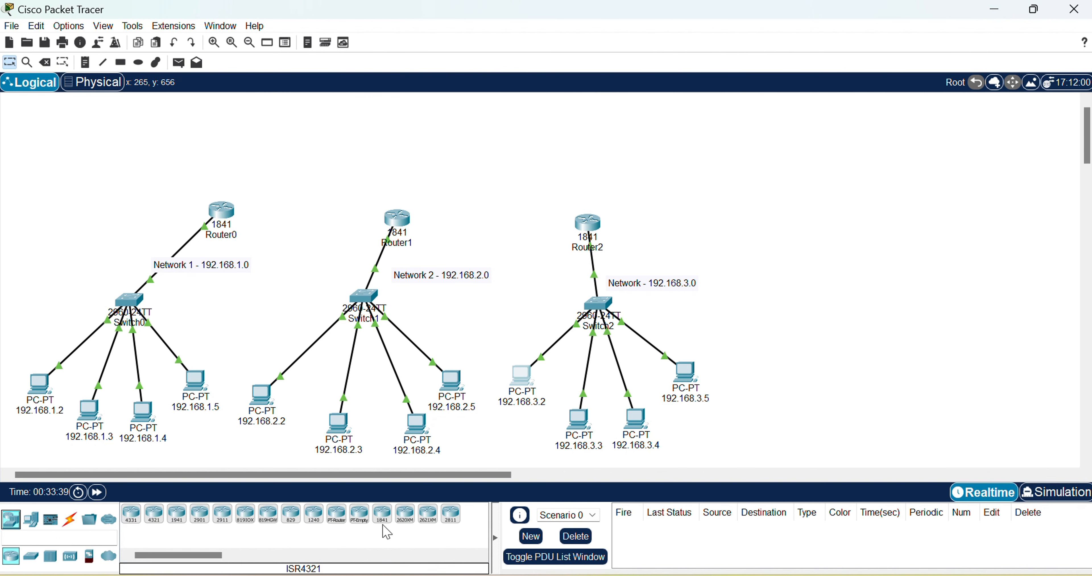
pyautogui.moveTo(383, 527); pyautogui.dragTo(385, 524)
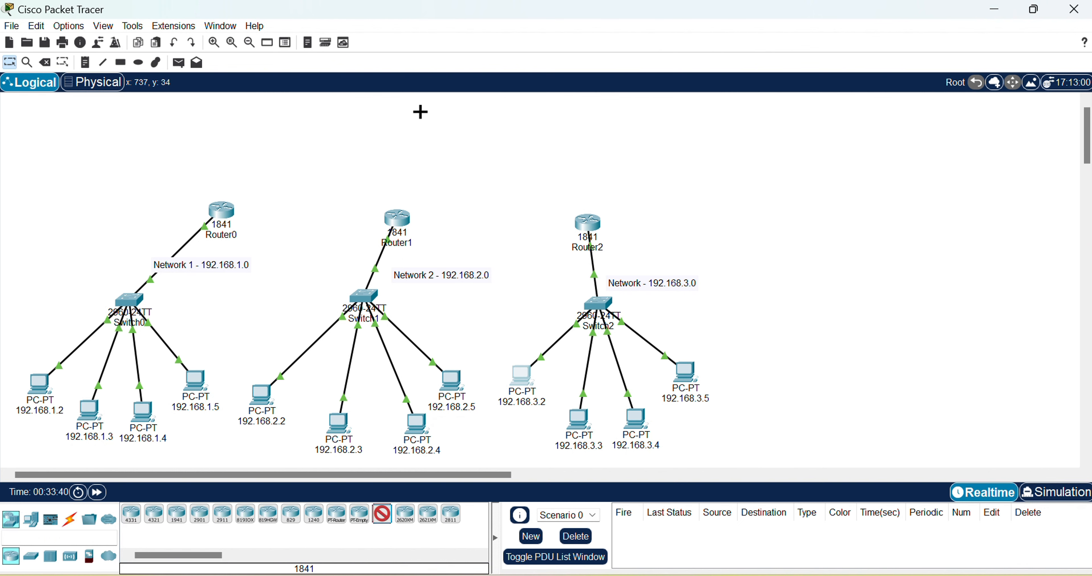
pyautogui.click(405, 109)
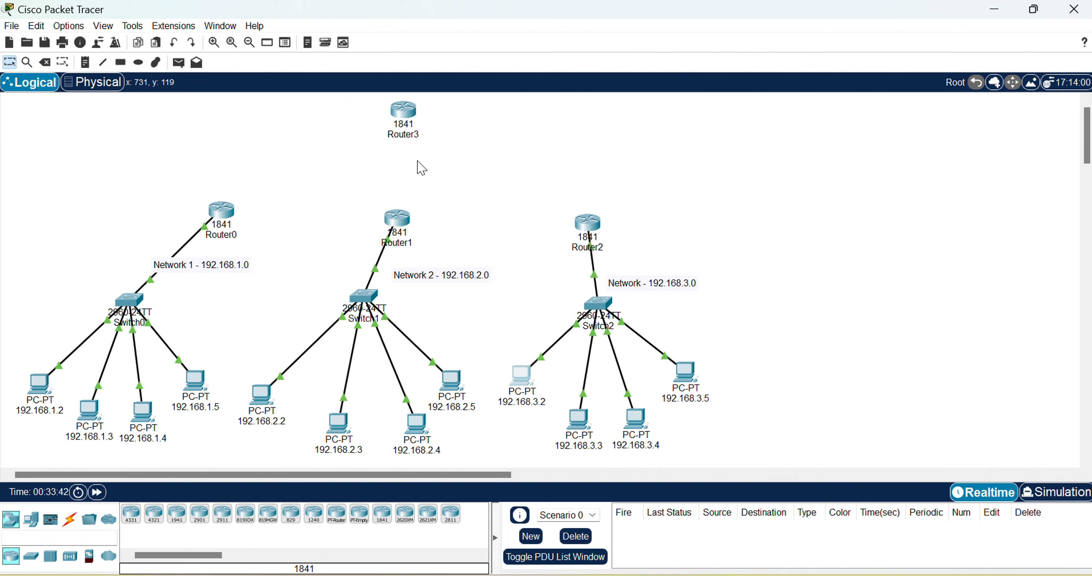
# Connect Router0's Serial0/0/0 port to Router1's Serial0/0/0 port with a Serial DTE cable
pyautogui.click(69, 519)
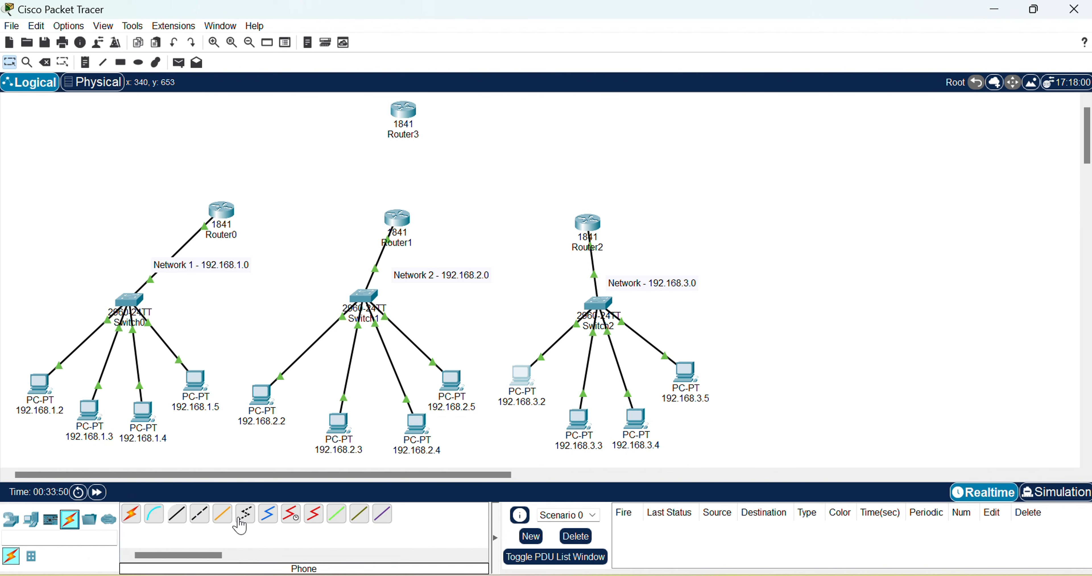
pyautogui.click(315, 519)
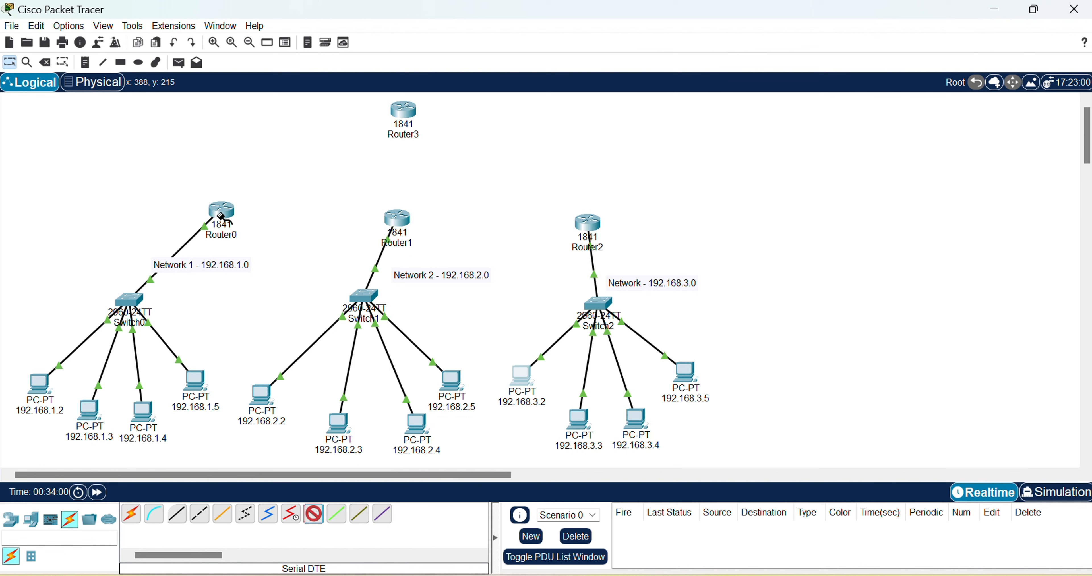
pyautogui.click(224, 223)
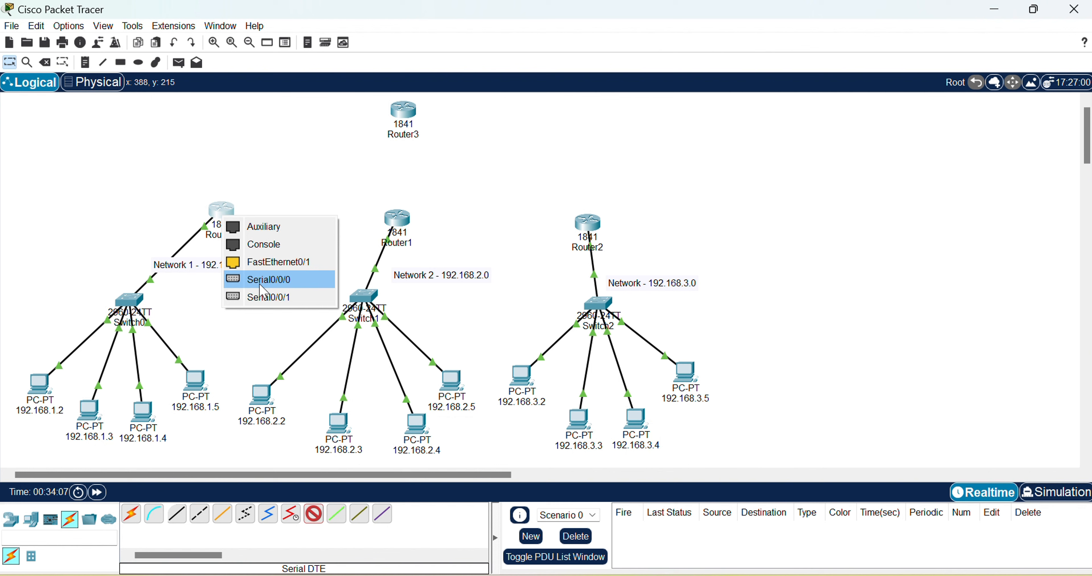
pyautogui.click(270, 284)
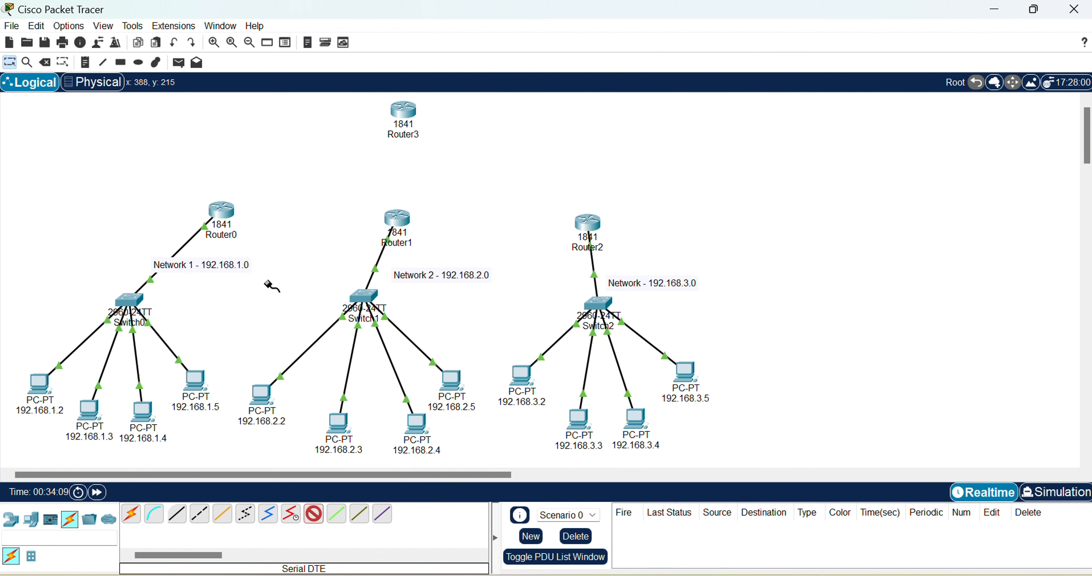
pyautogui.click(400, 219)
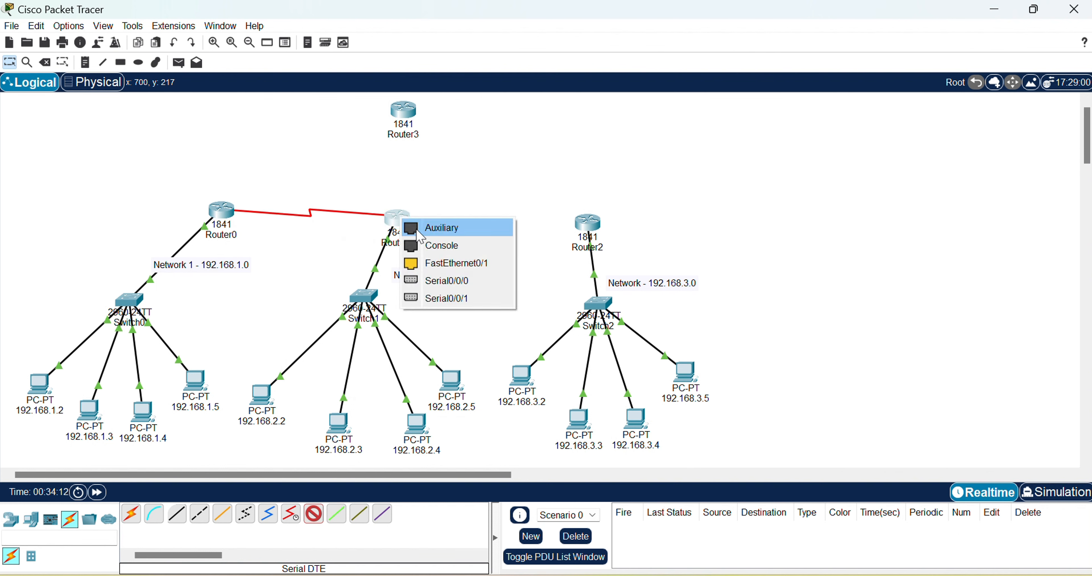
pyautogui.click(439, 281)
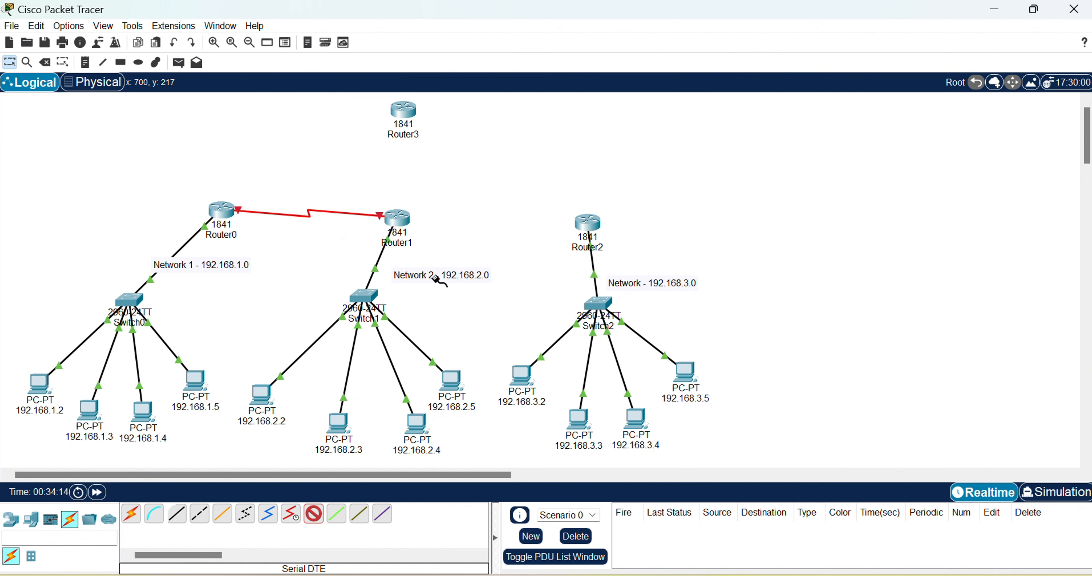
# Connect Router1's Serial0/0/1 port to Router2's Serial0/0/1 port with a Serial DTE cable
pyautogui.click(405, 219)
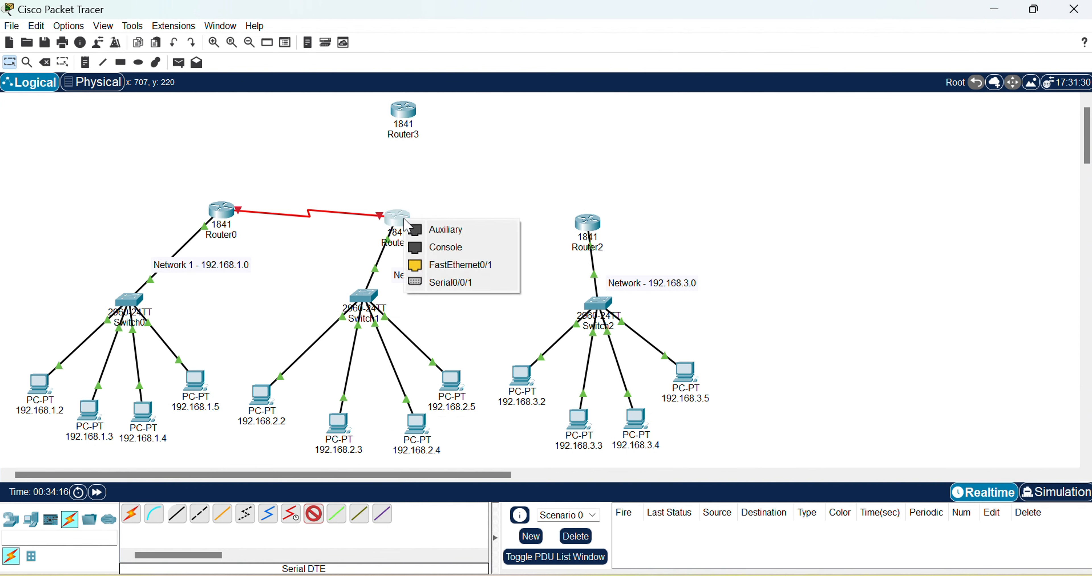
pyautogui.click(451, 282)
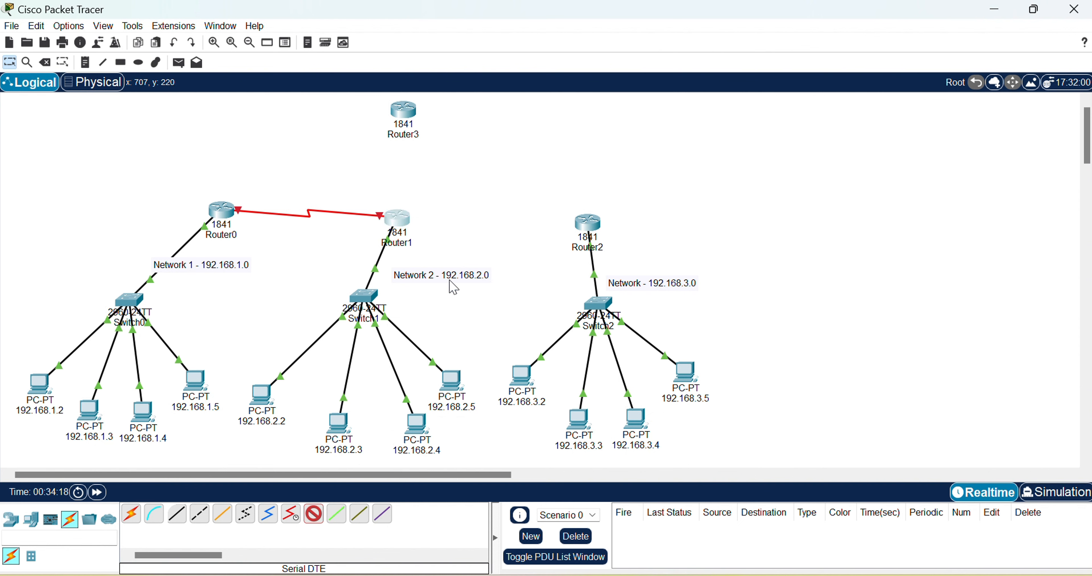
pyautogui.click(588, 226)
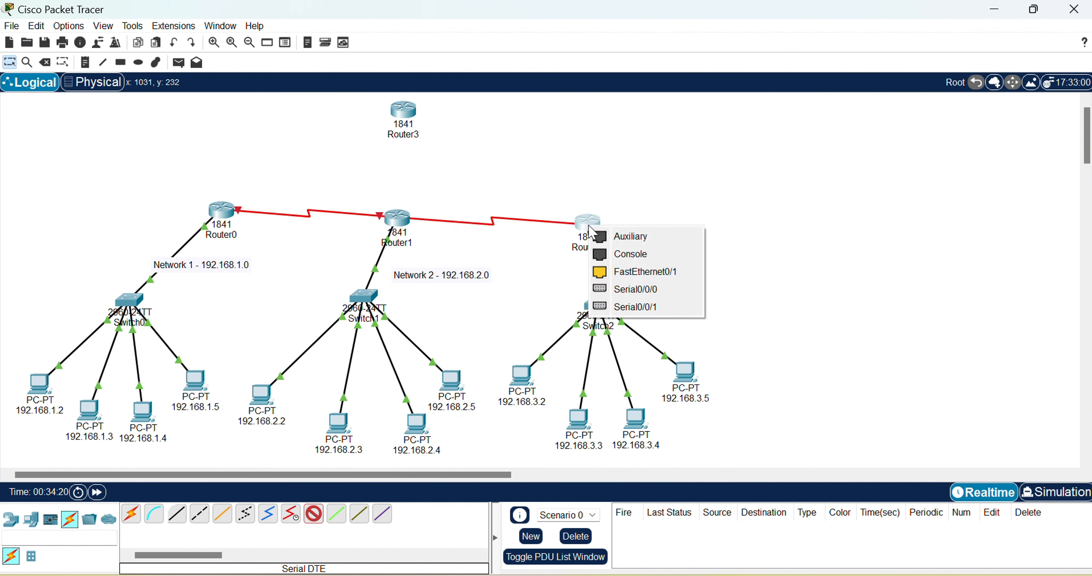
pyautogui.click(630, 313)
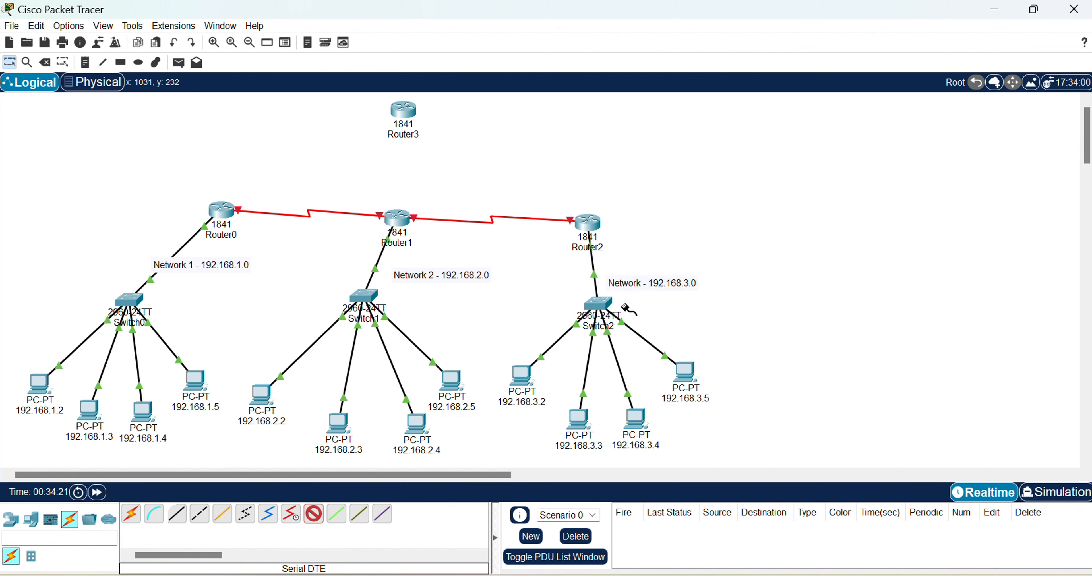
pyautogui.click(223, 210)
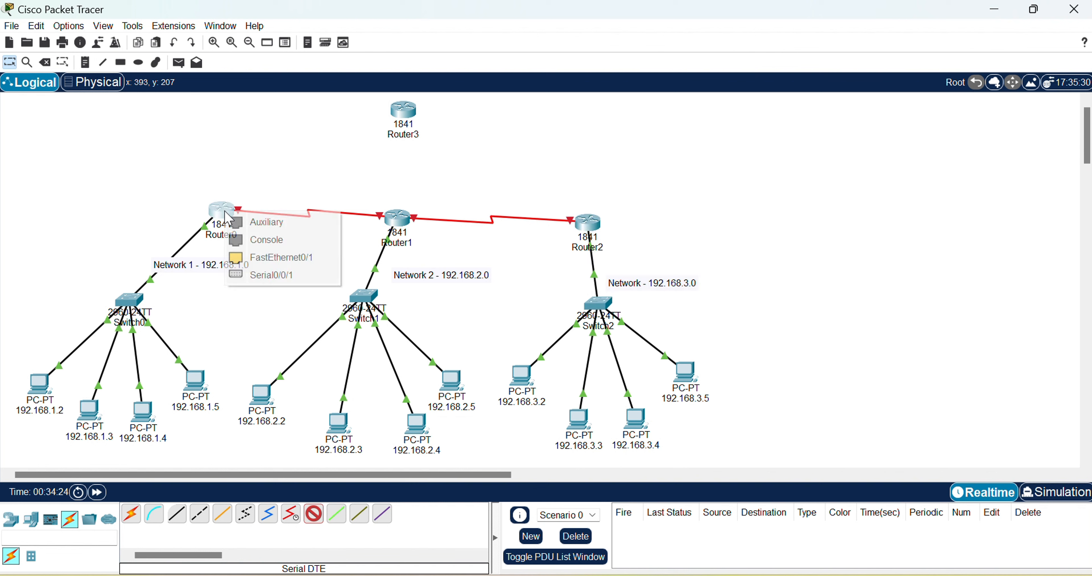
pyautogui.click(262, 277)
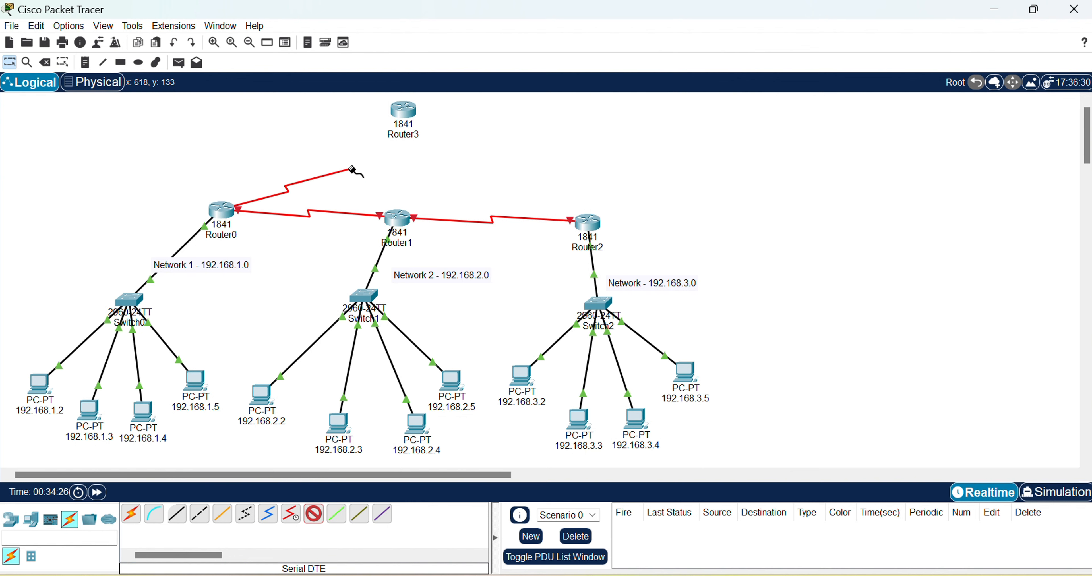
pyautogui.click(406, 111)
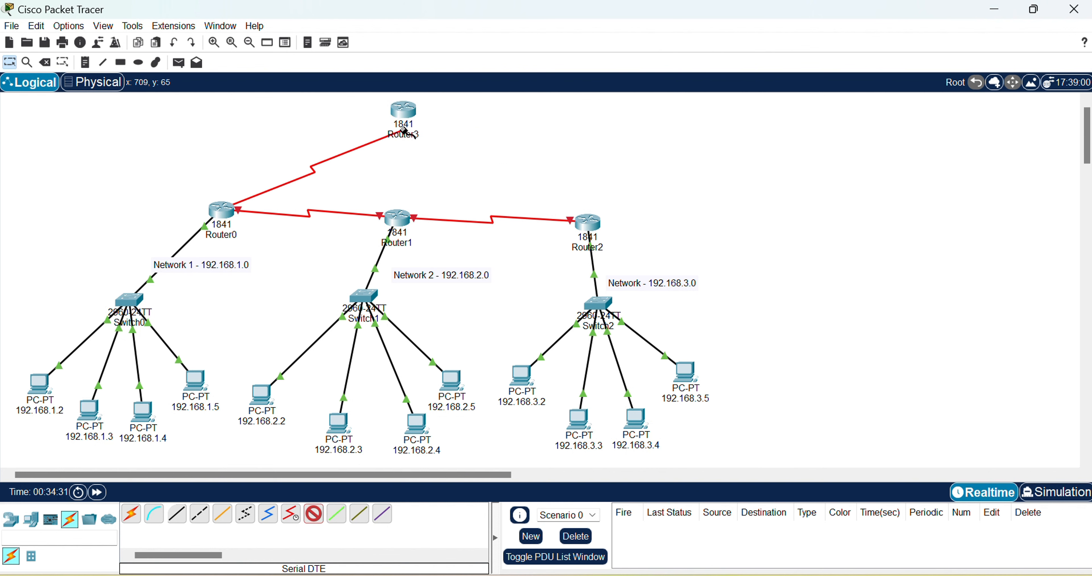
pyautogui.click(219, 209)
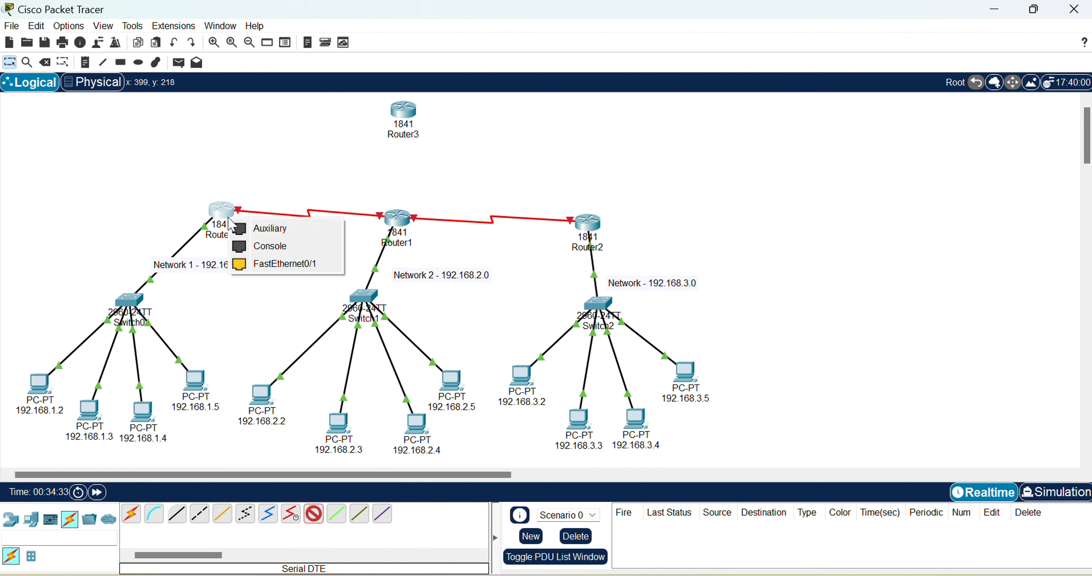
pyautogui.click(280, 270)
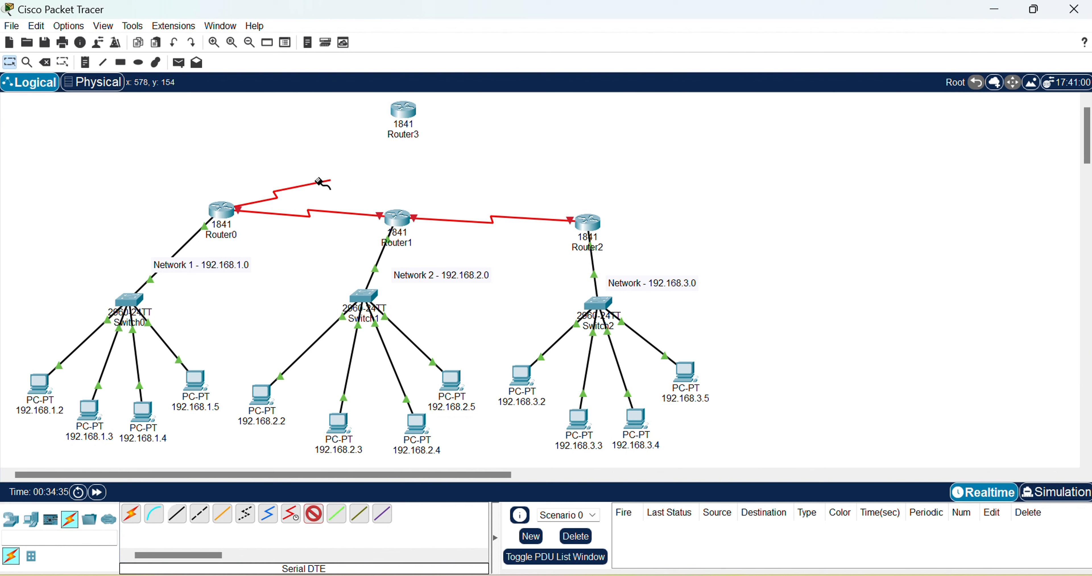
pyautogui.click(314, 514)
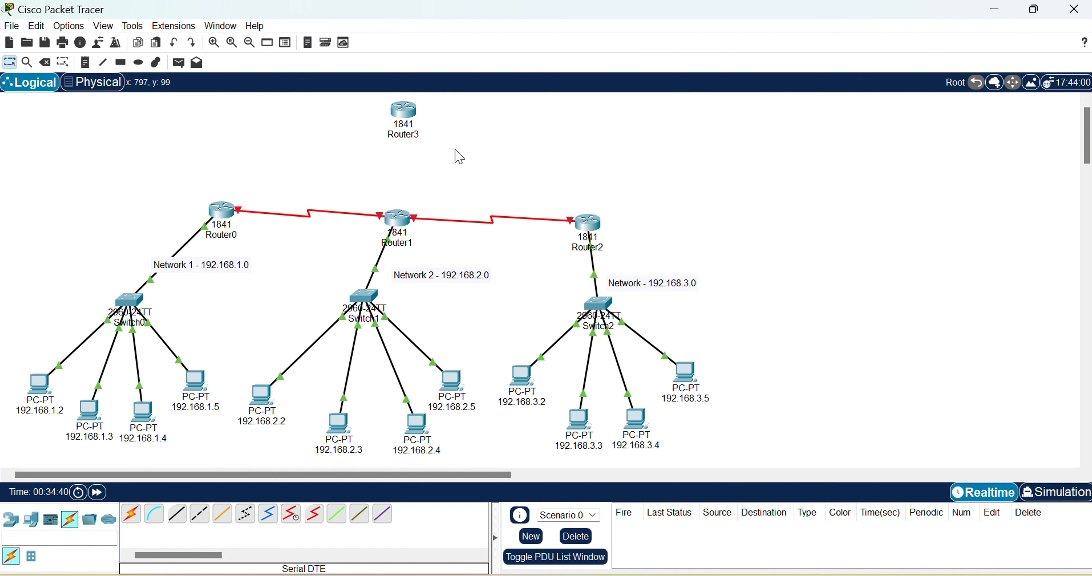
# Power off Router3, install a WIC-2T module in its Slot 0, power it back on and close its window
pyautogui.click(410, 117)
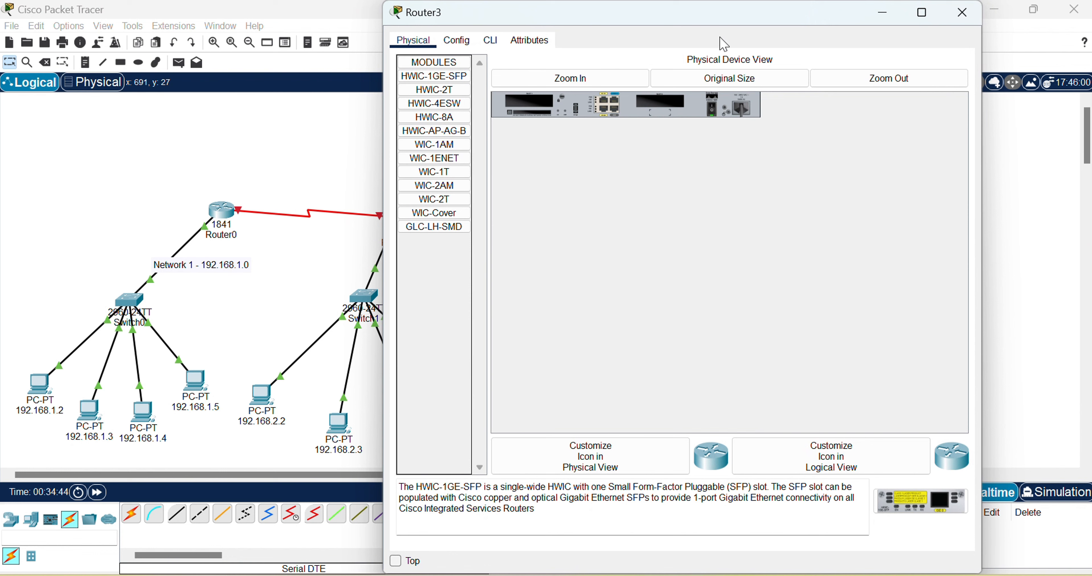
pyautogui.click(606, 80)
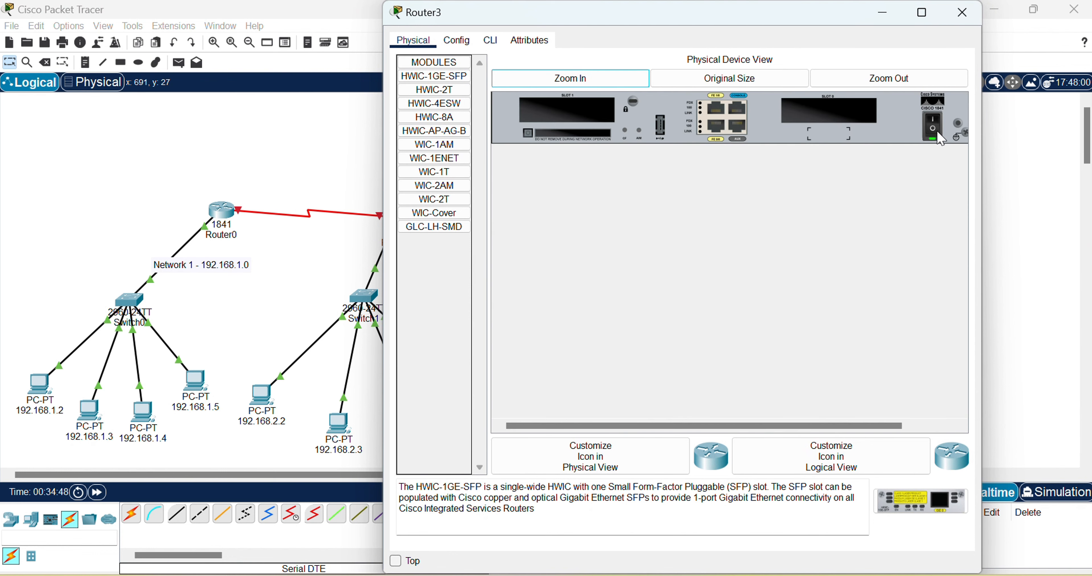
pyautogui.click(935, 129)
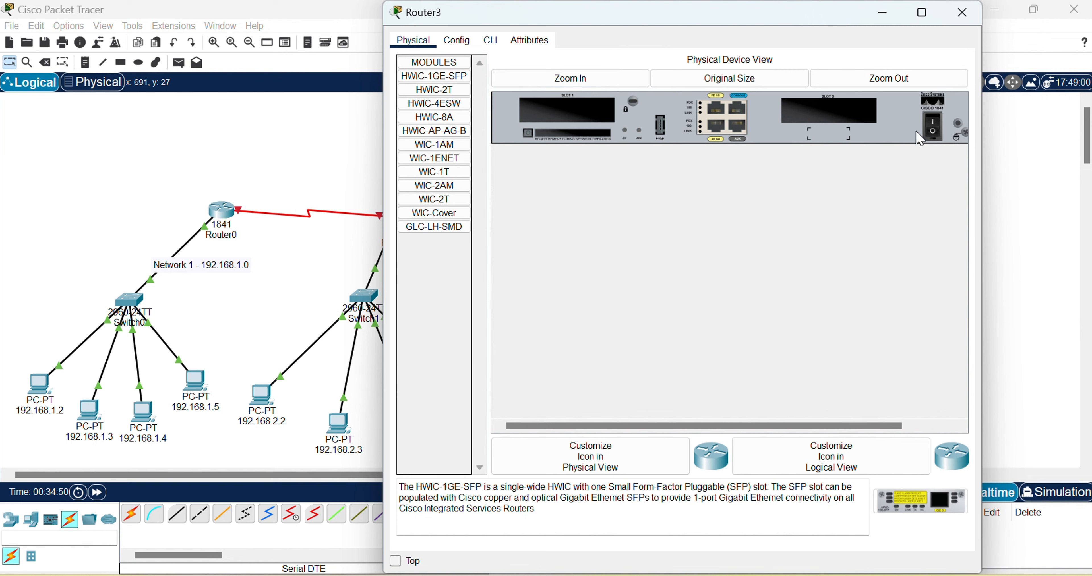
pyautogui.click(438, 204)
pyautogui.moveTo(454, 206); pyautogui.dragTo(825, 121)
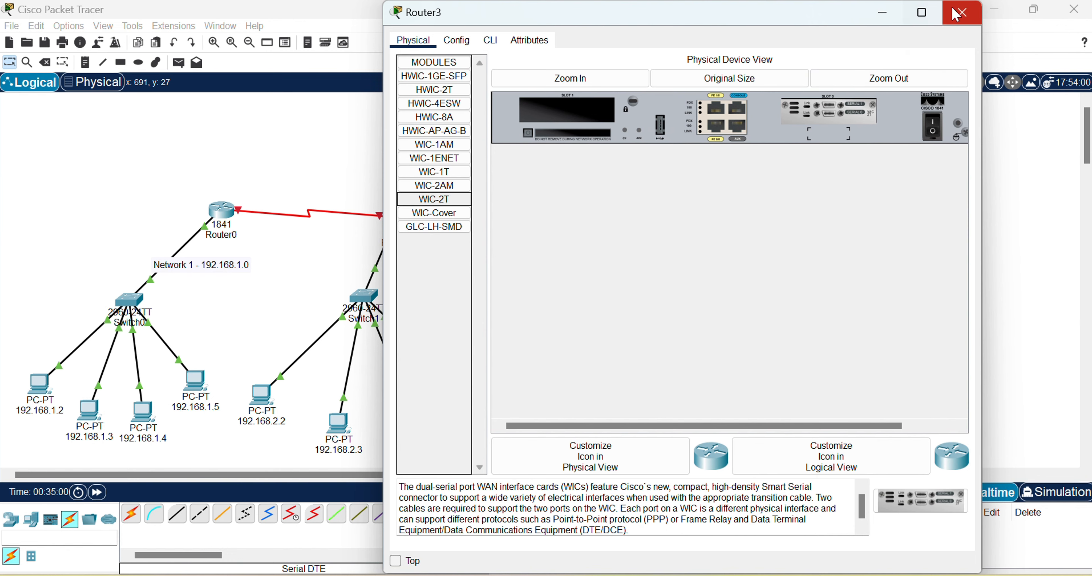
pyautogui.click(934, 129)
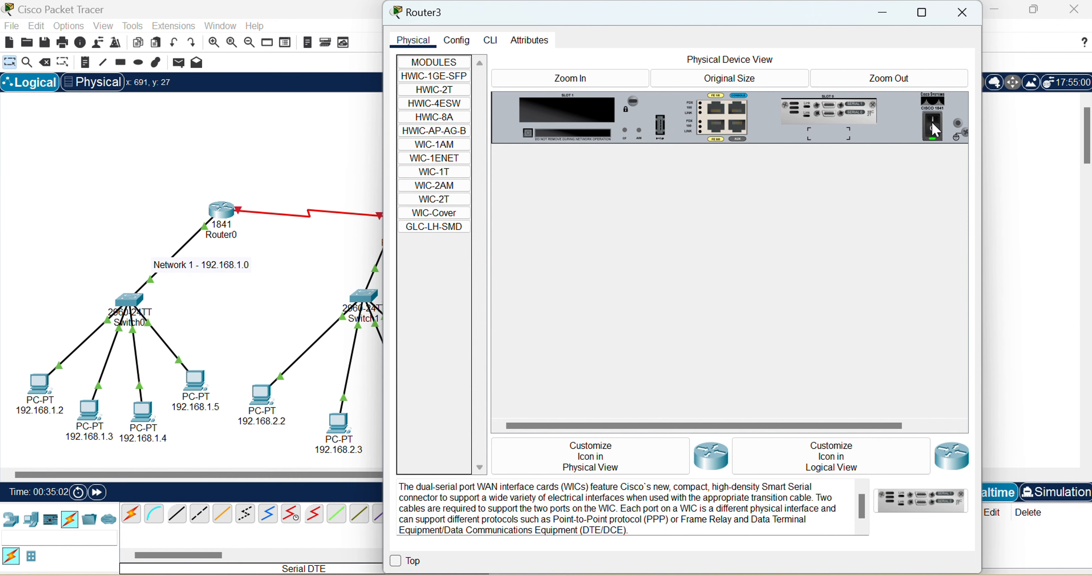
pyautogui.click(963, 12)
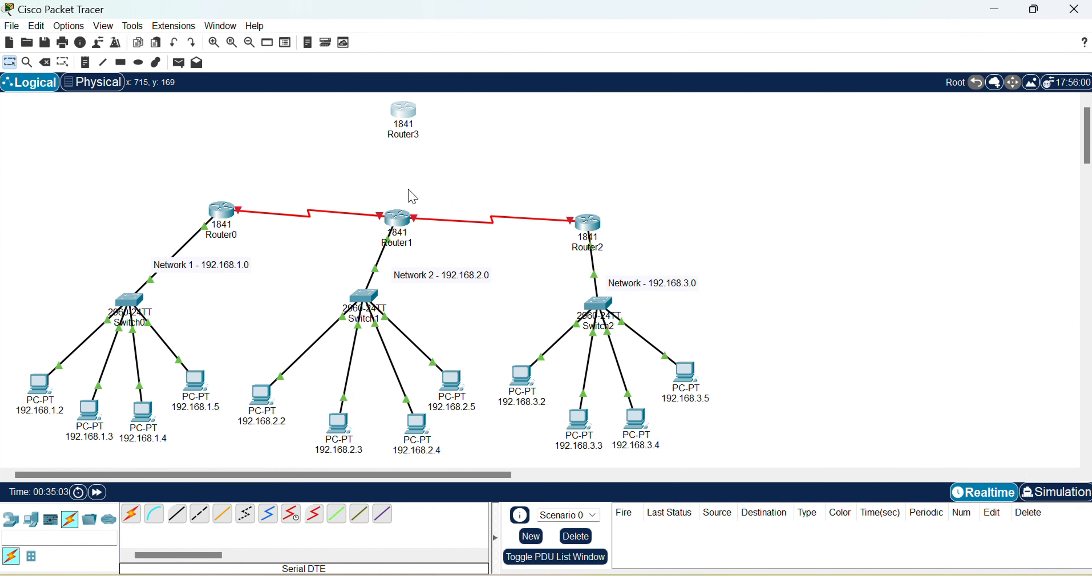
# Connect Router0's Serial0/0/1 port to a serial port on Router3 with a Serial DTE cable
pyautogui.click(314, 515)
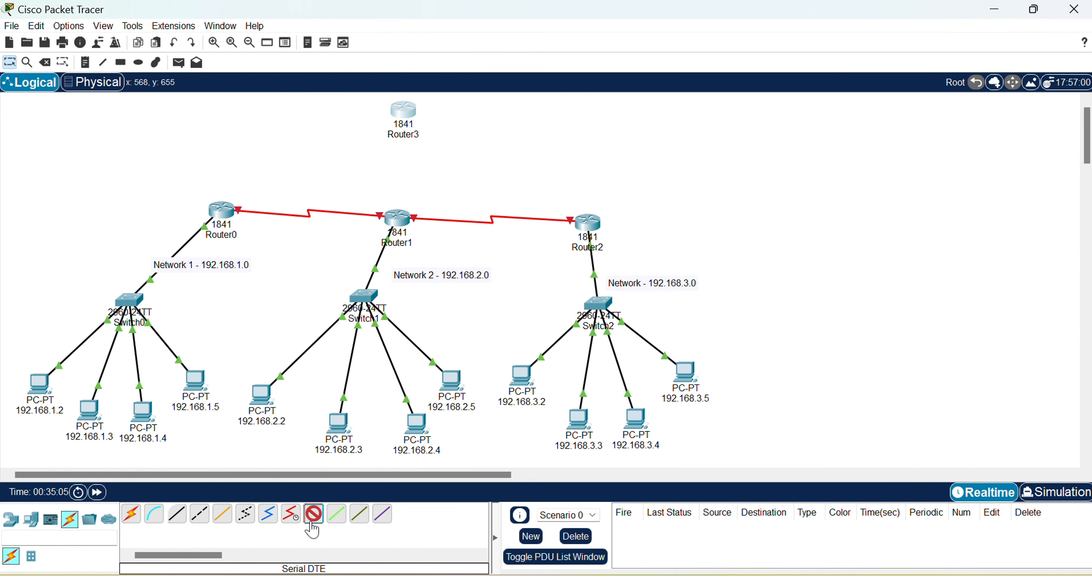
pyautogui.click(221, 213)
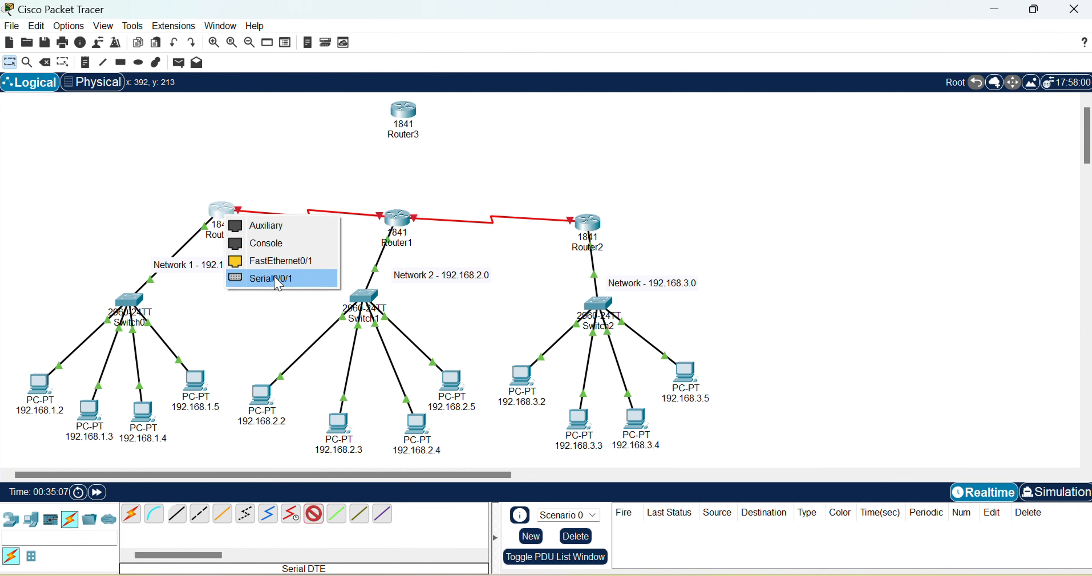
pyautogui.click(278, 281)
pyautogui.click(408, 112)
pyautogui.click(450, 207)
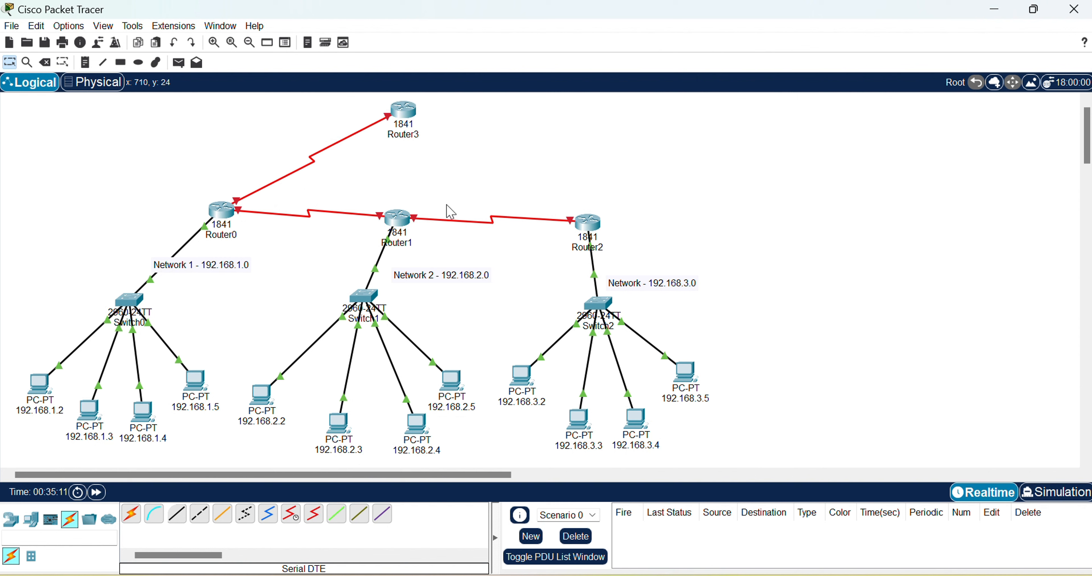
# Connect Router2's Serial0/0/0 port to the remaining serial port on Router3 with a Serial DTE cable
pyautogui.click(314, 514)
pyautogui.click(588, 223)
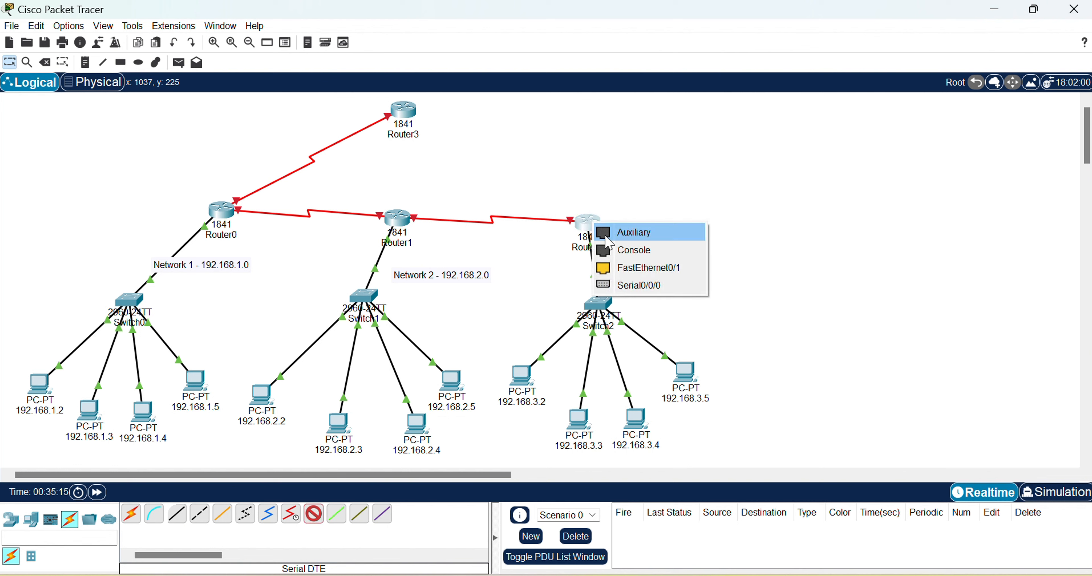
pyautogui.click(650, 287)
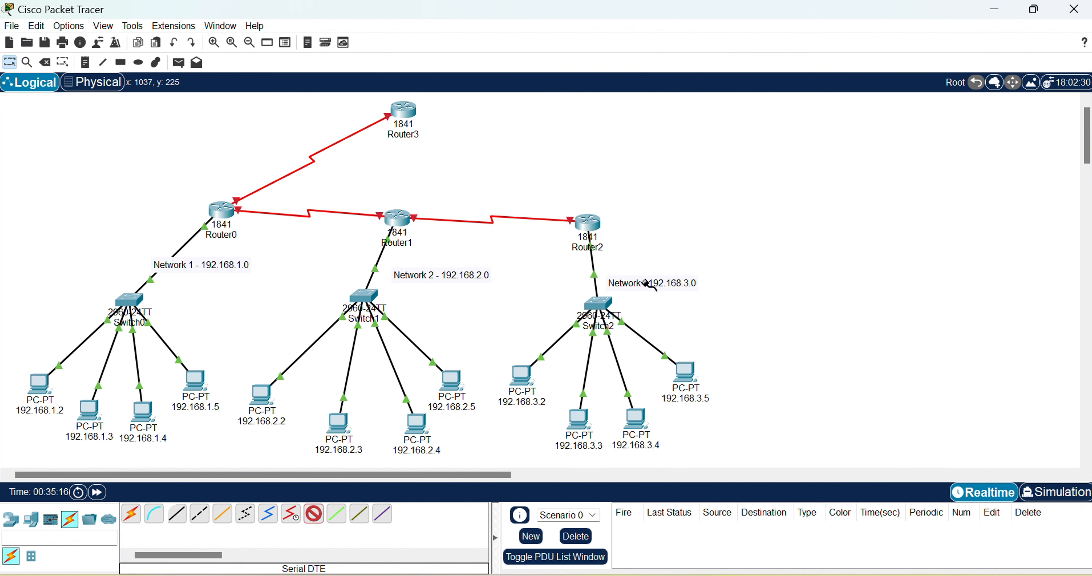
pyautogui.click(409, 114)
pyautogui.click(460, 194)
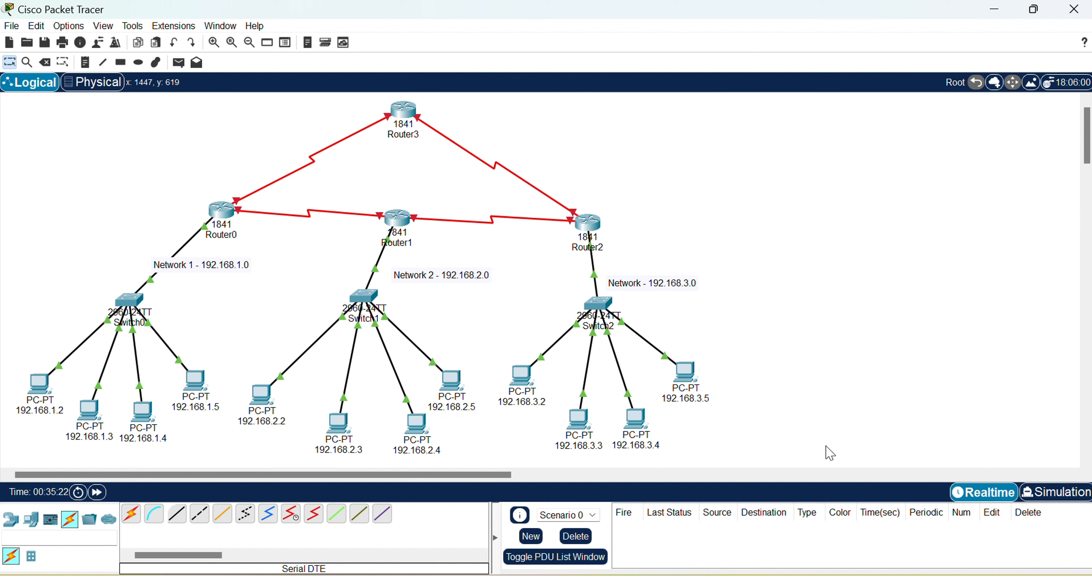
pyautogui.click(662, 575)
pyautogui.click(406, 115)
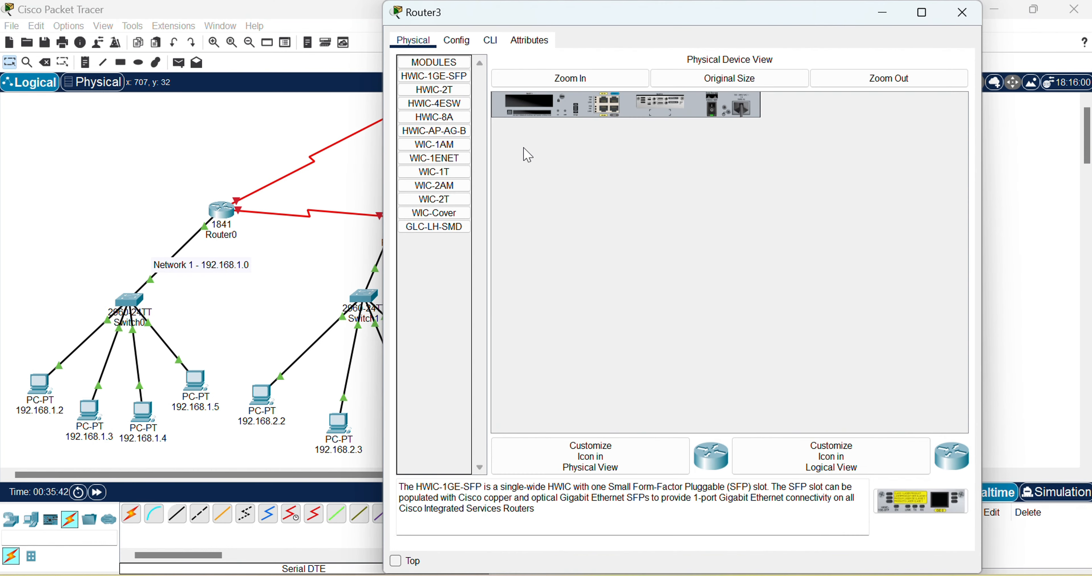
pyautogui.click(963, 13)
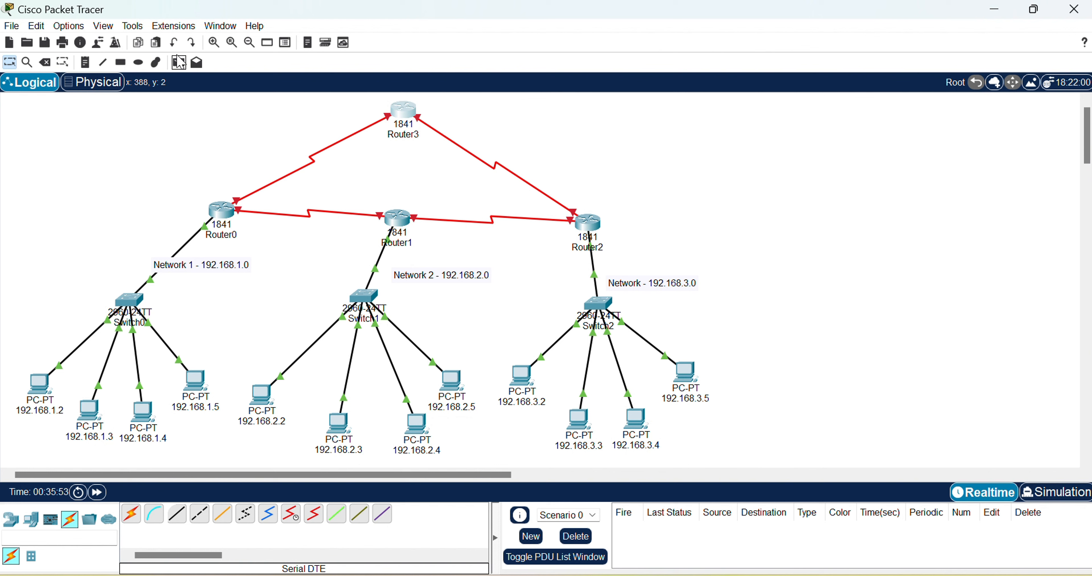
# Add the note "Network 4 - 192.168.4.0" on the serial link between Router0 and Router1
pyautogui.click(85, 62)
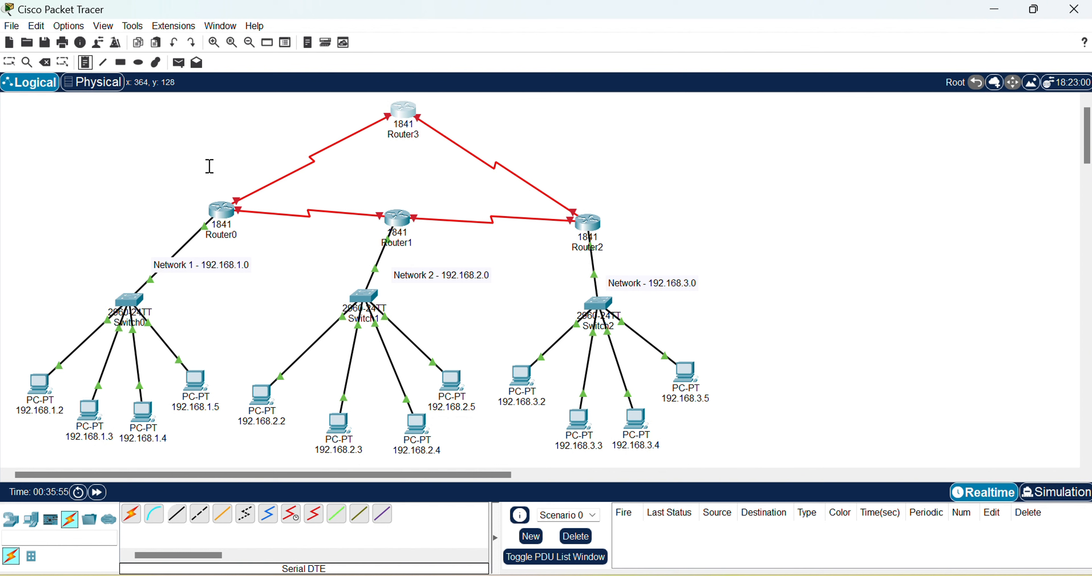
pyautogui.click(291, 202)
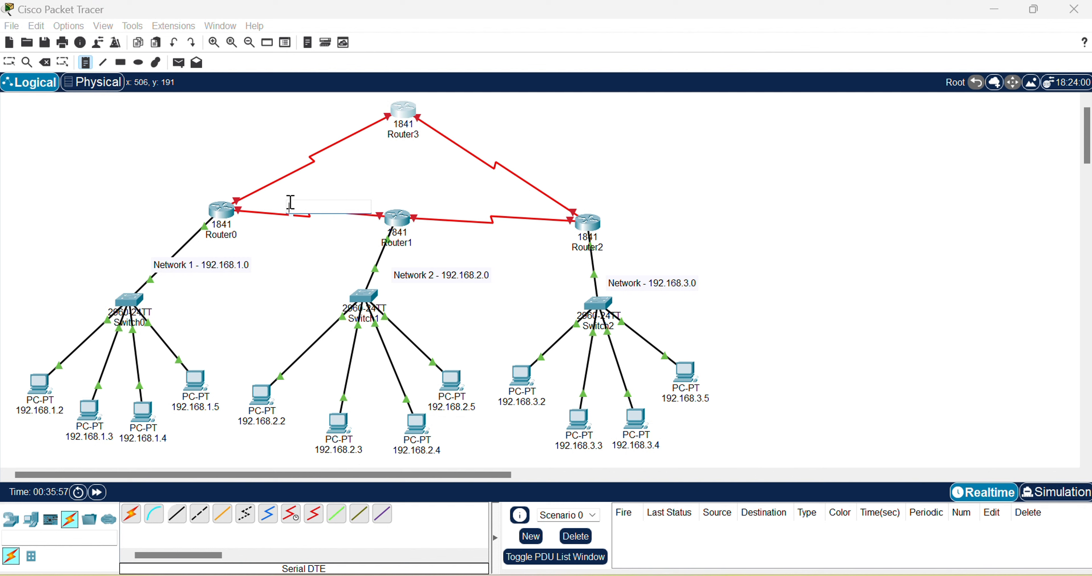
pyautogui.write('Network 4 -')
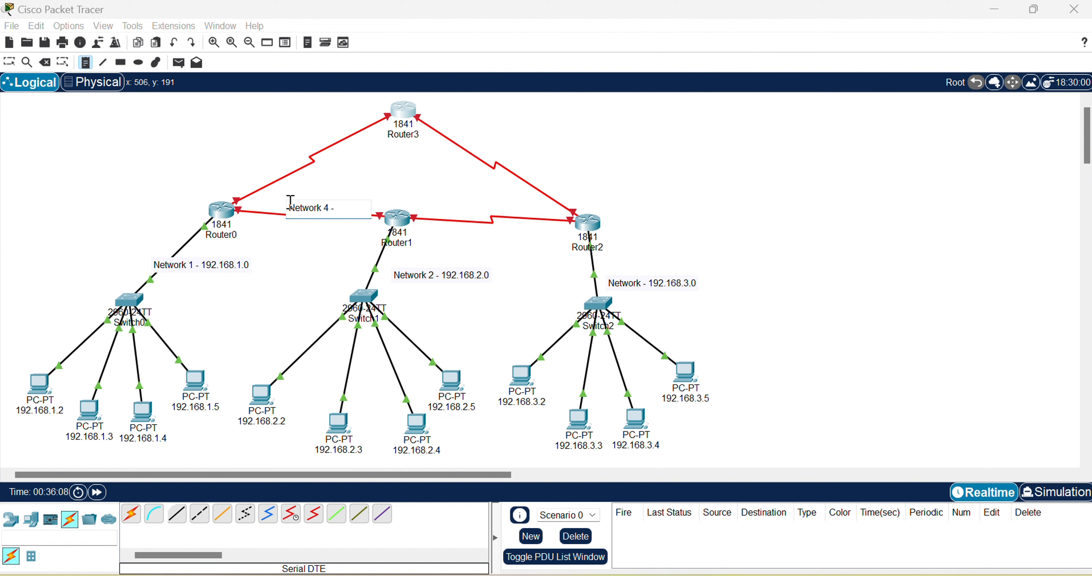
pyautogui.write('.168.4.0')
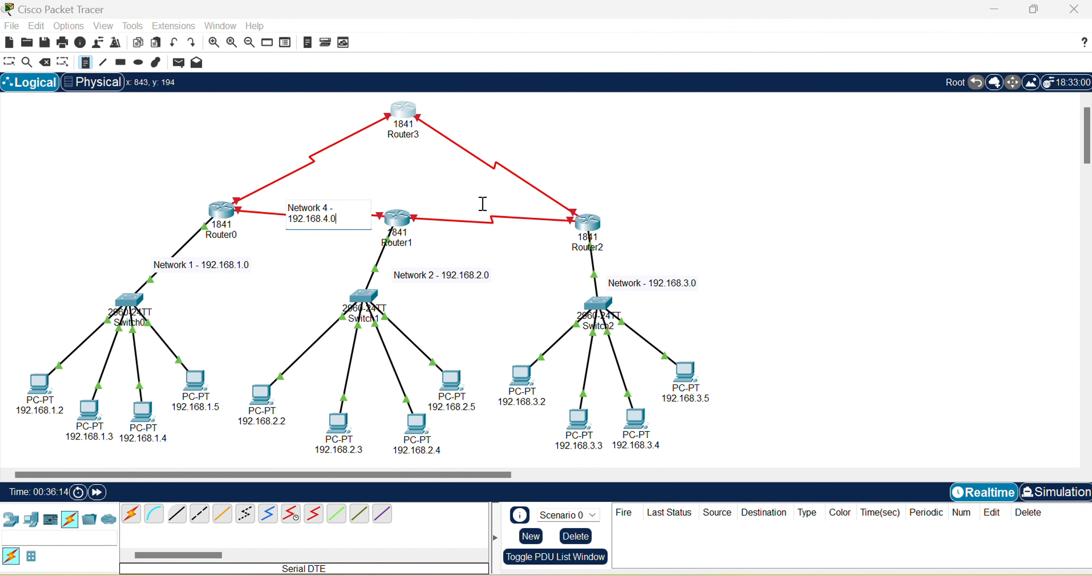
# Add the note "Network 5 - 192.168.5.0" on the serial link between Router1 and Router2
pyautogui.click(468, 211)
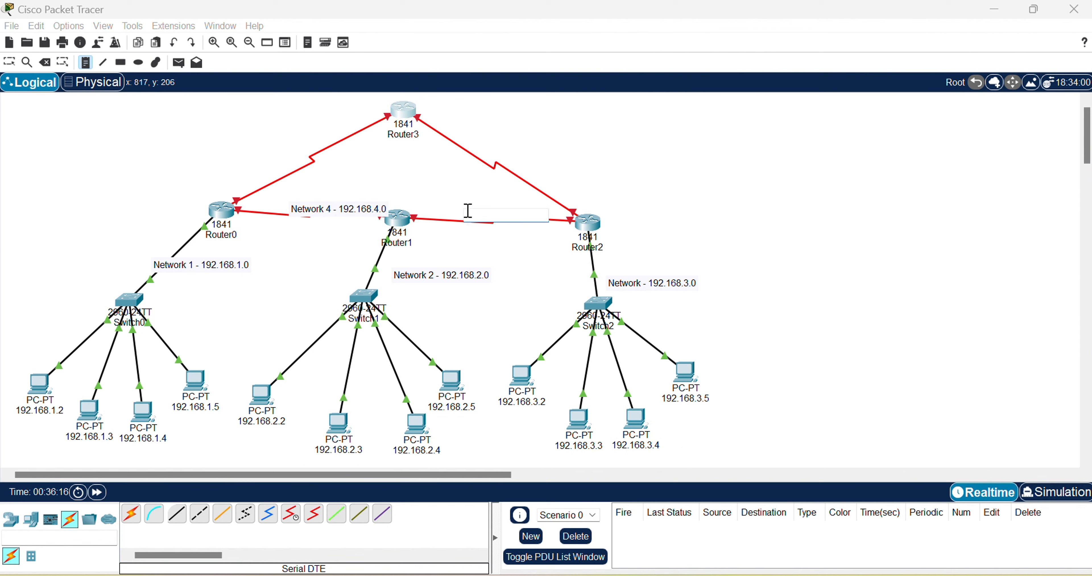
pyautogui.write('Net')
pyautogui.write('work 5 - 192.168.5.0')
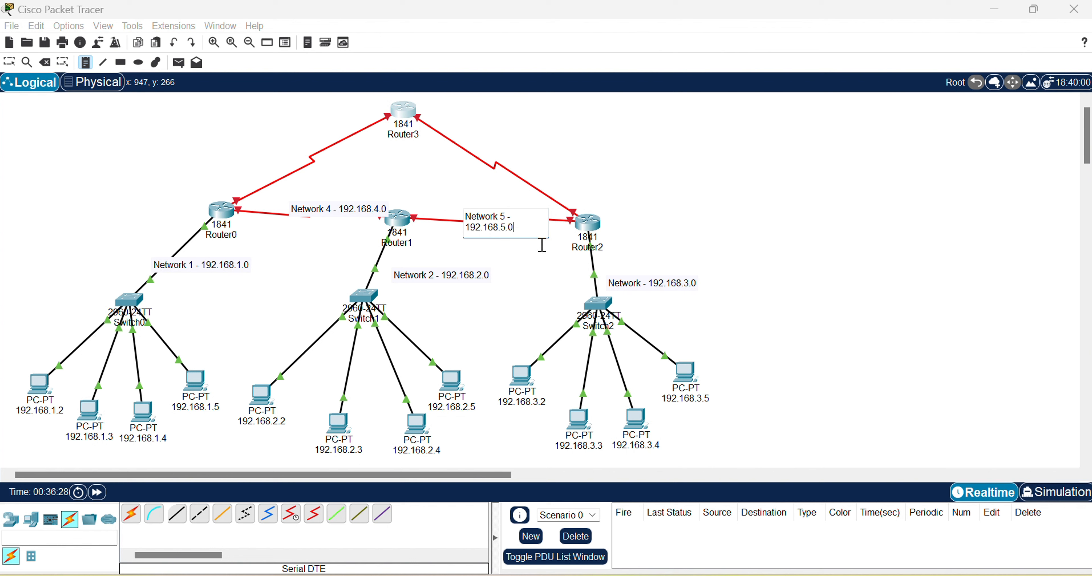
# Add the note "Network 6 - 192.168.6.0" beside the serial link between Router3 and Router2
pyautogui.click(494, 149)
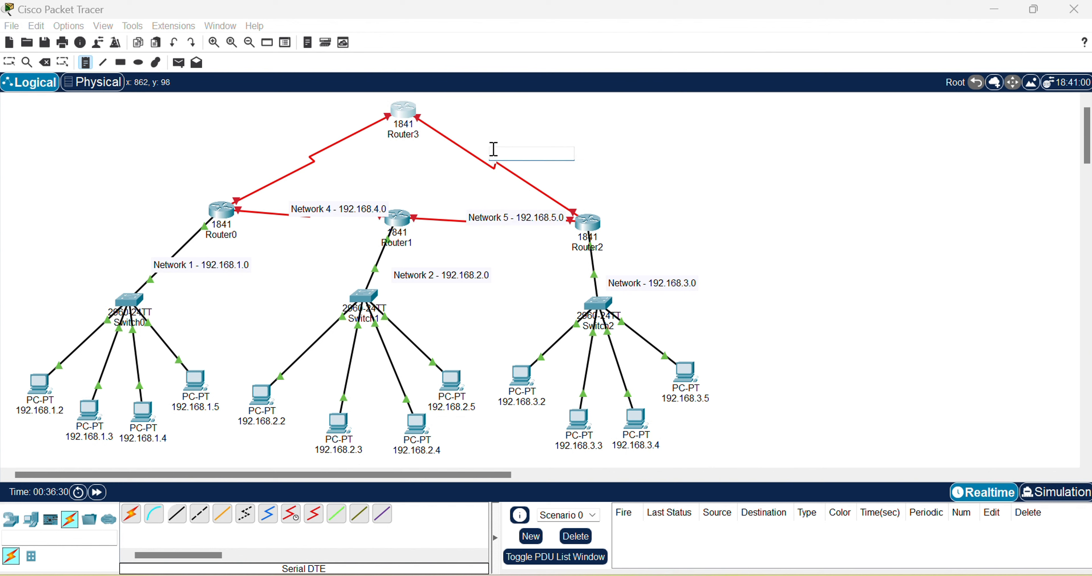
pyautogui.write('Network')
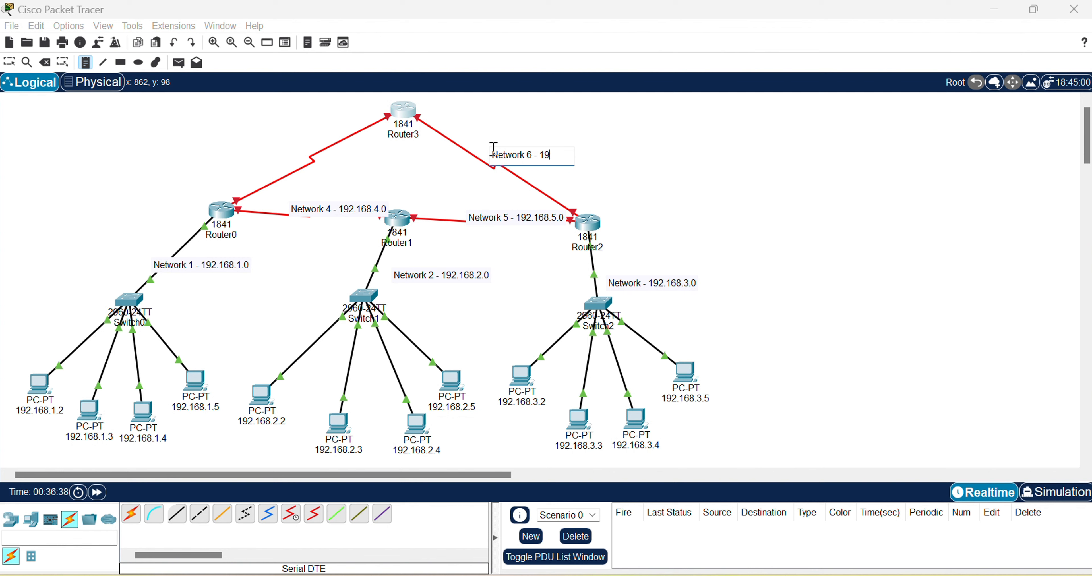
pyautogui.write('6 - 192.168.6.0')
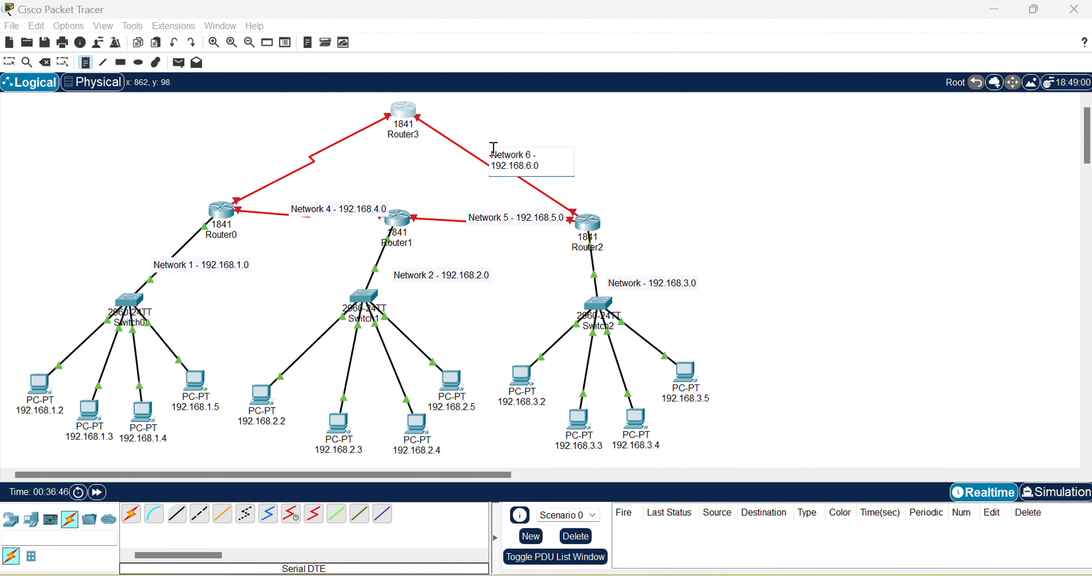
# Add the note "Network 7 - 192.168.7.0" on the serial link between Router0 and Router3, and return to the selection tool
pyautogui.click(295, 148)
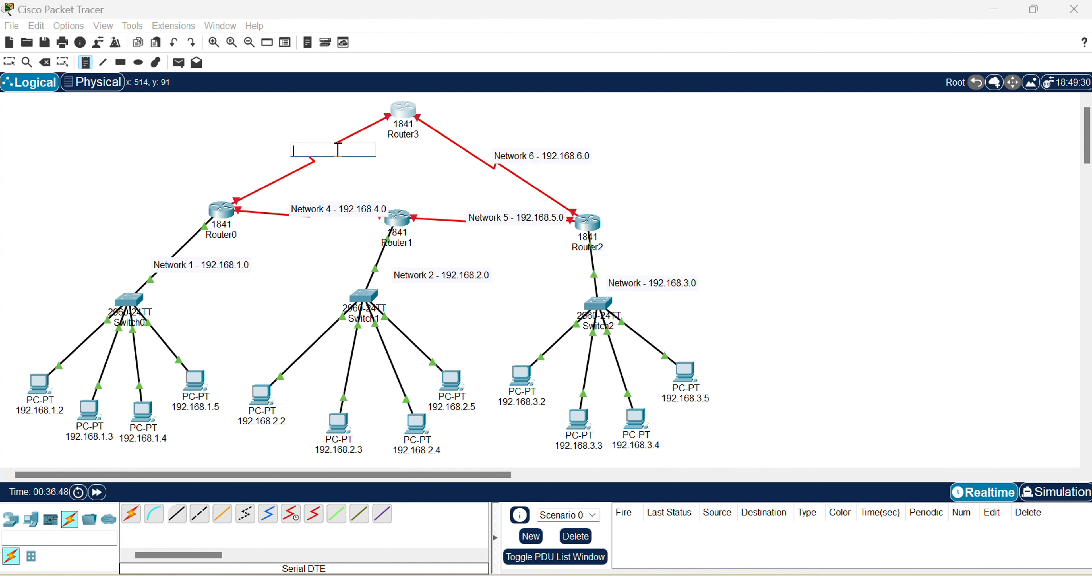
pyautogui.write('Network 7')
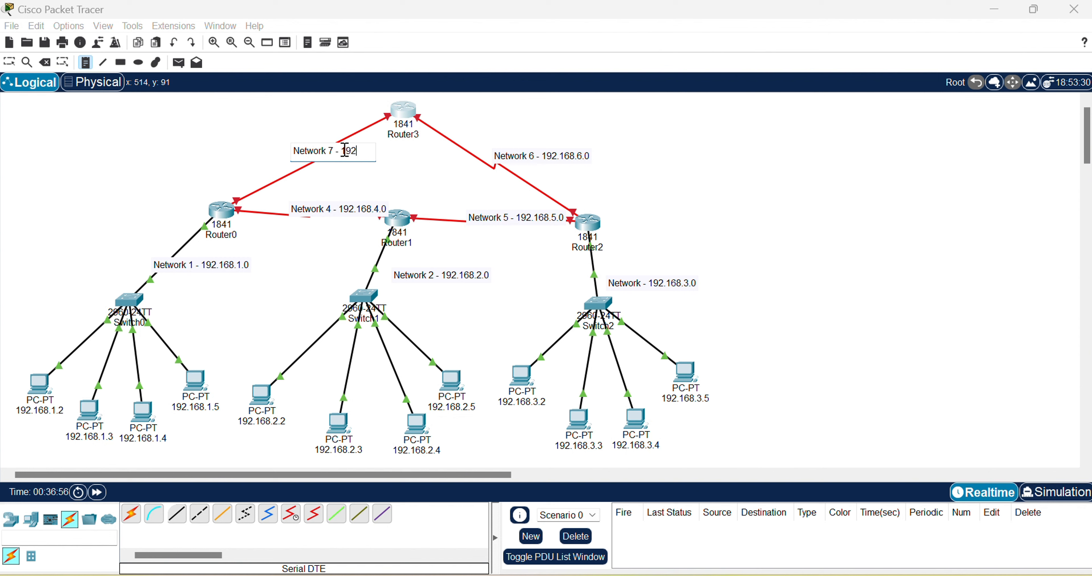
pyautogui.write('- 192.168.7.0')
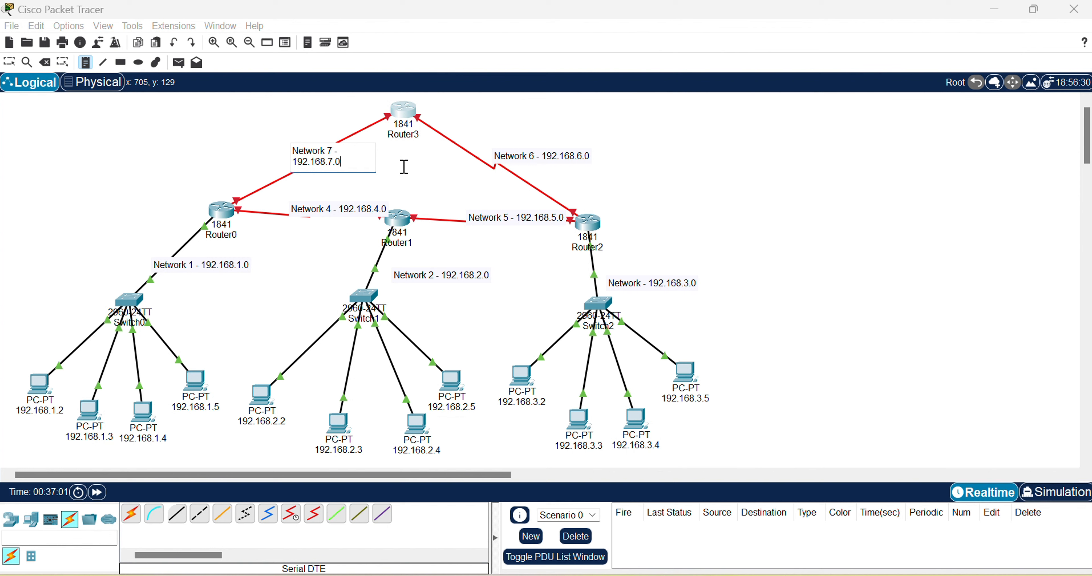
pyautogui.click(86, 67)
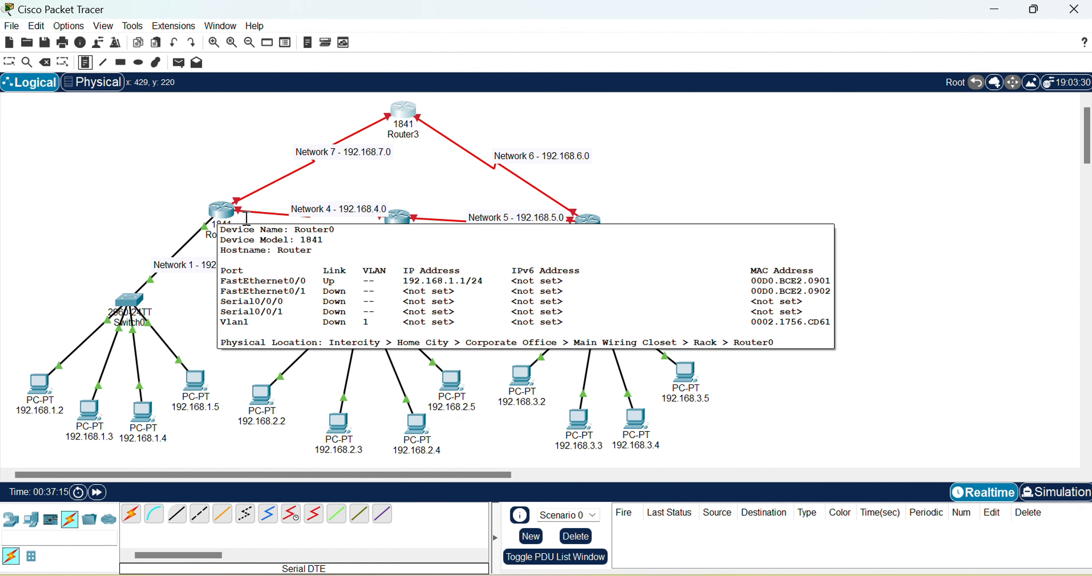
pyautogui.click(10, 62)
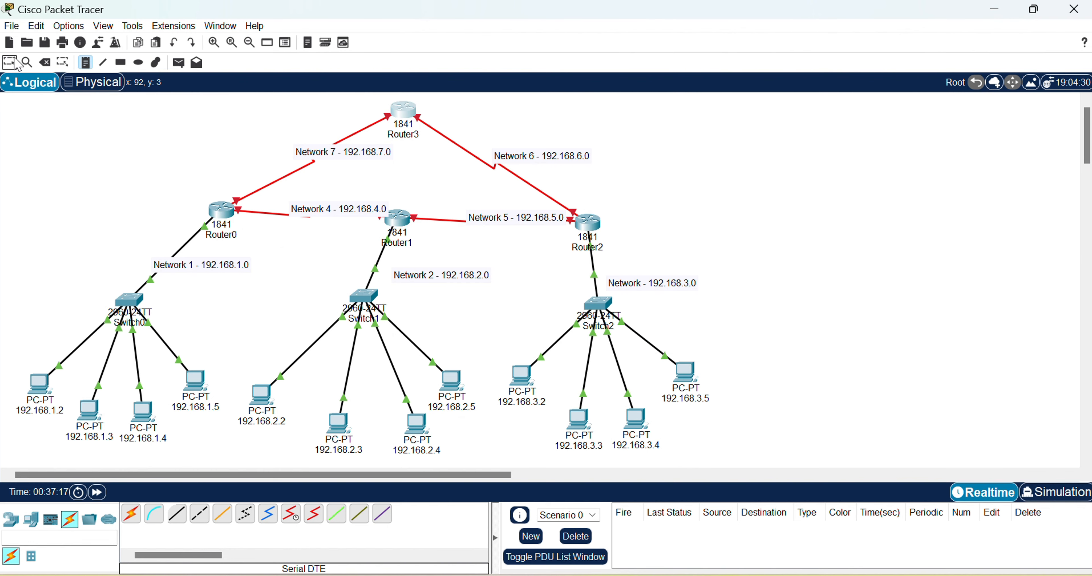
pyautogui.click(221, 210)
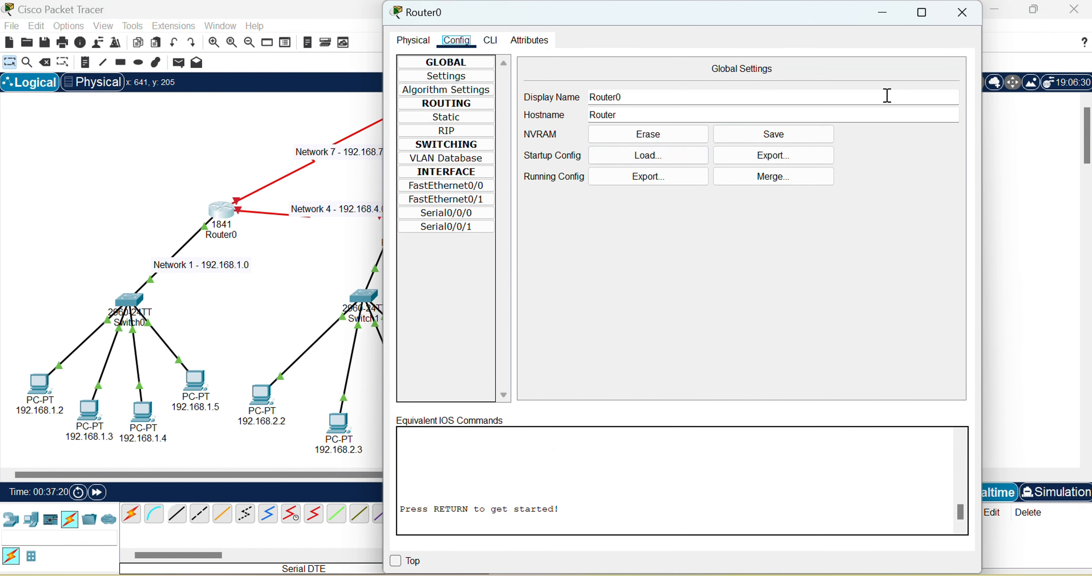
pyautogui.click(961, 17)
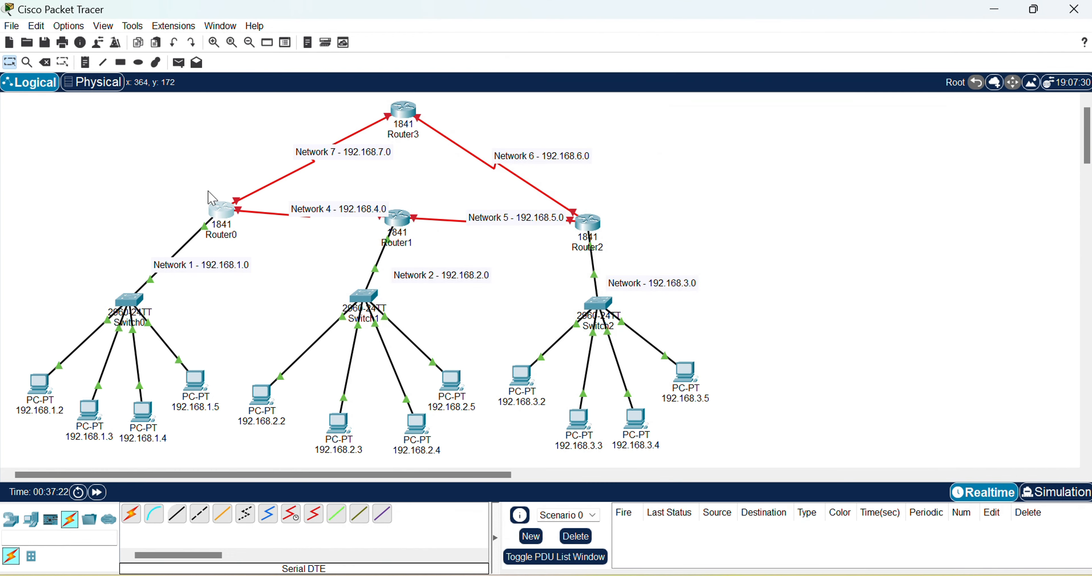
pyautogui.click(12, 60)
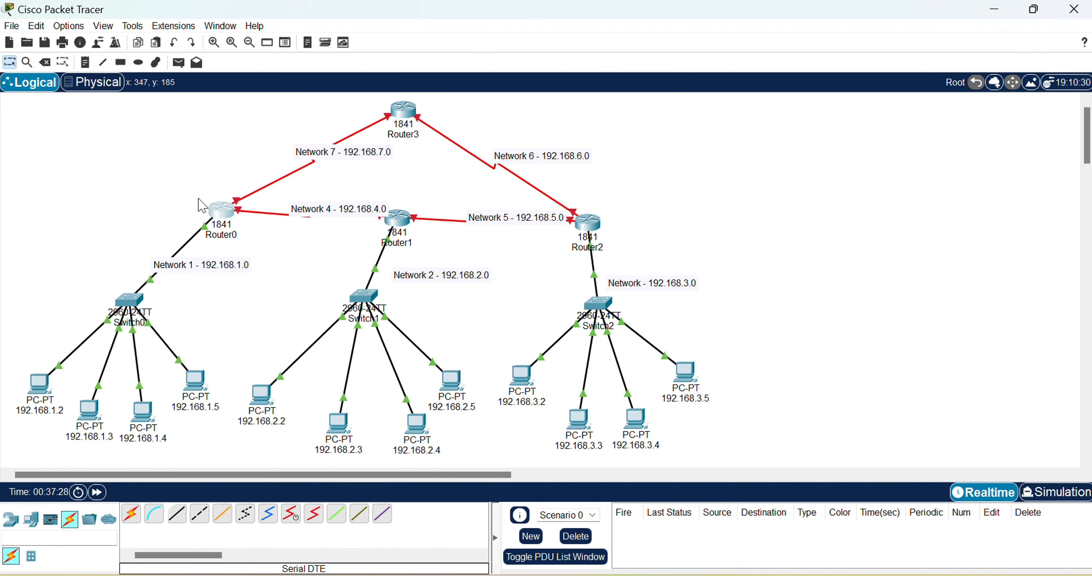
pyautogui.click(222, 213)
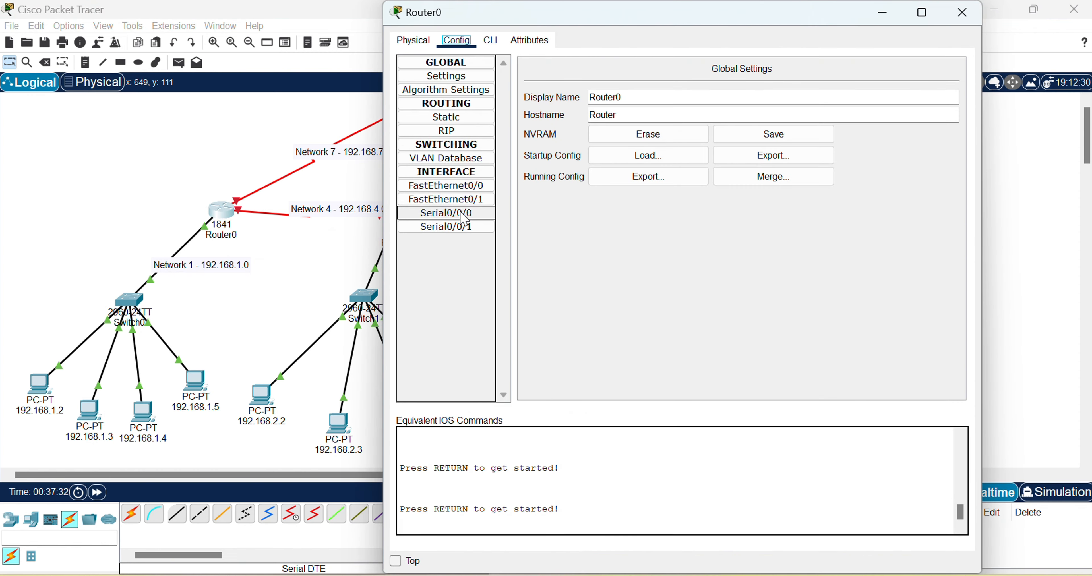
pyautogui.click(969, 21)
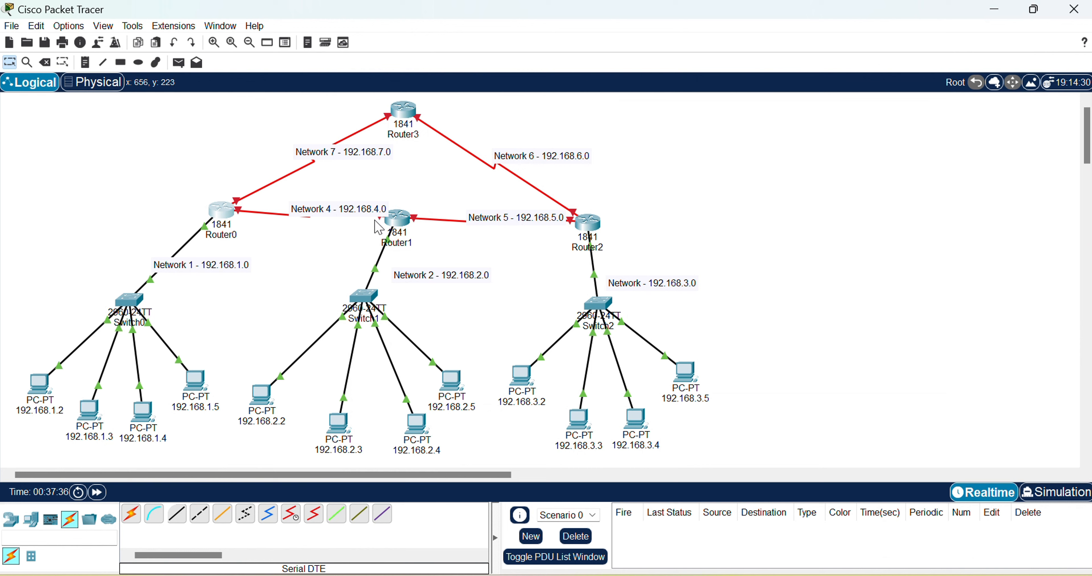
# Move the "Network 4 - 192.168.4.0" note slightly upward, clear of the serial link between Router0 and Router1
pyautogui.moveTo(343, 208); pyautogui.dragTo(340, 197)
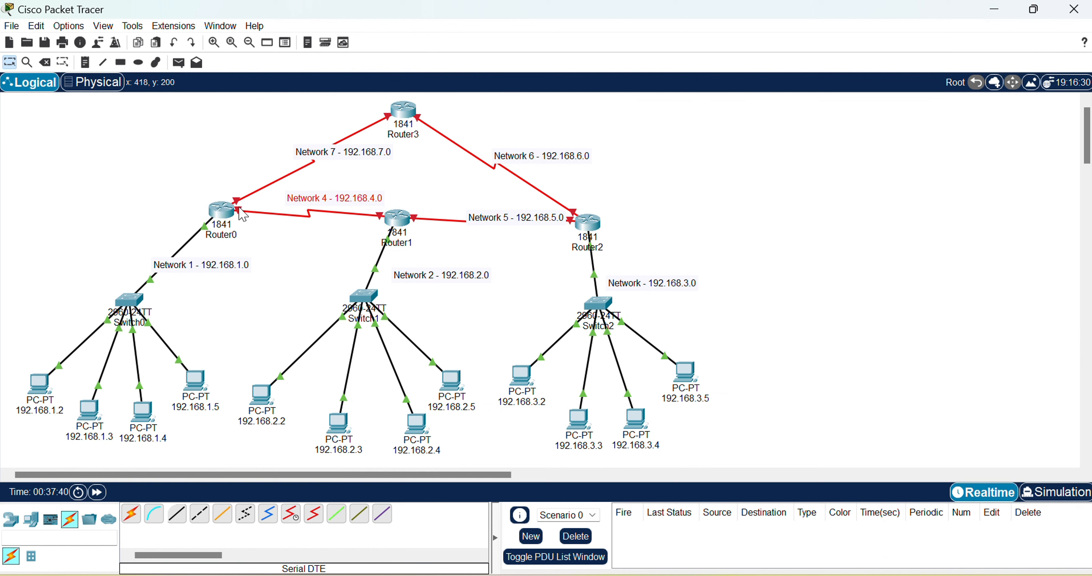
# Configure Router0's Serial0/0/0 with IPv4 address 192.168.4.1 and subnet mask 255.255.255.0, switch the port on and close the router window
pyautogui.moveTo(243, 216)
pyautogui.click(232, 218)
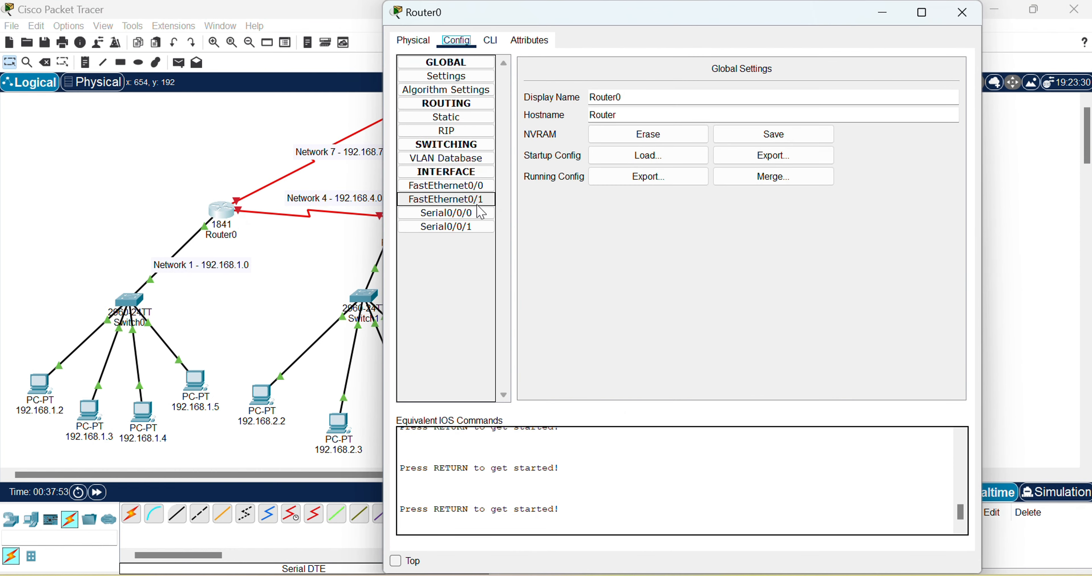
pyautogui.click(463, 218)
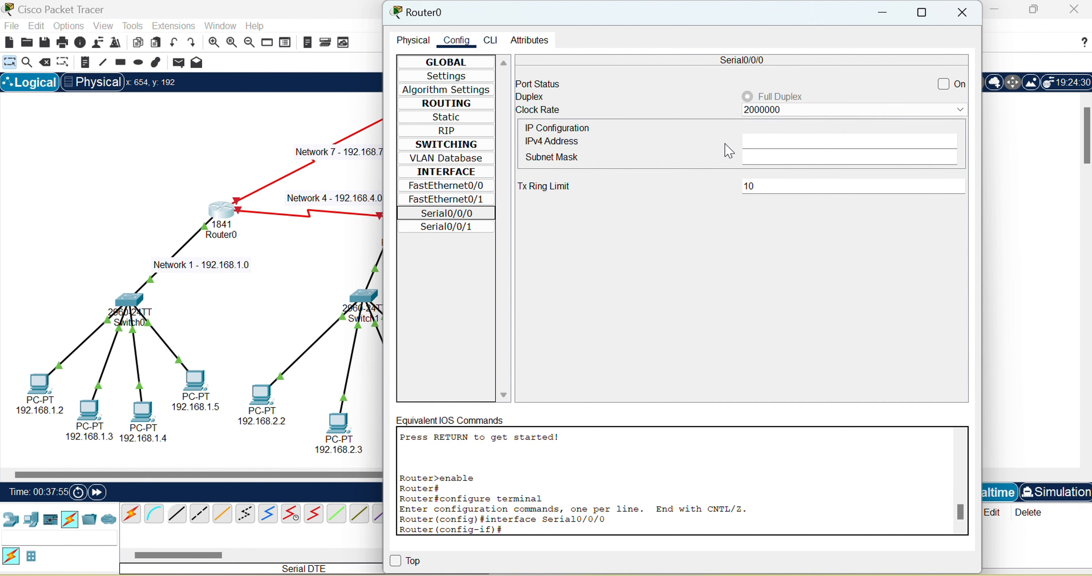
pyautogui.click(781, 141)
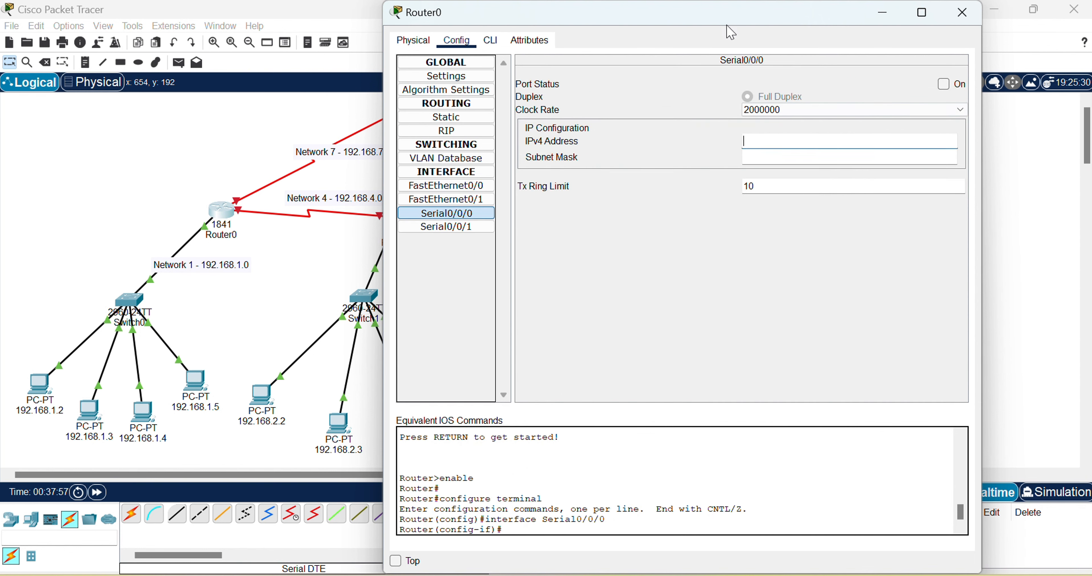
pyautogui.moveTo(719, 20); pyautogui.dragTo(785, 23)
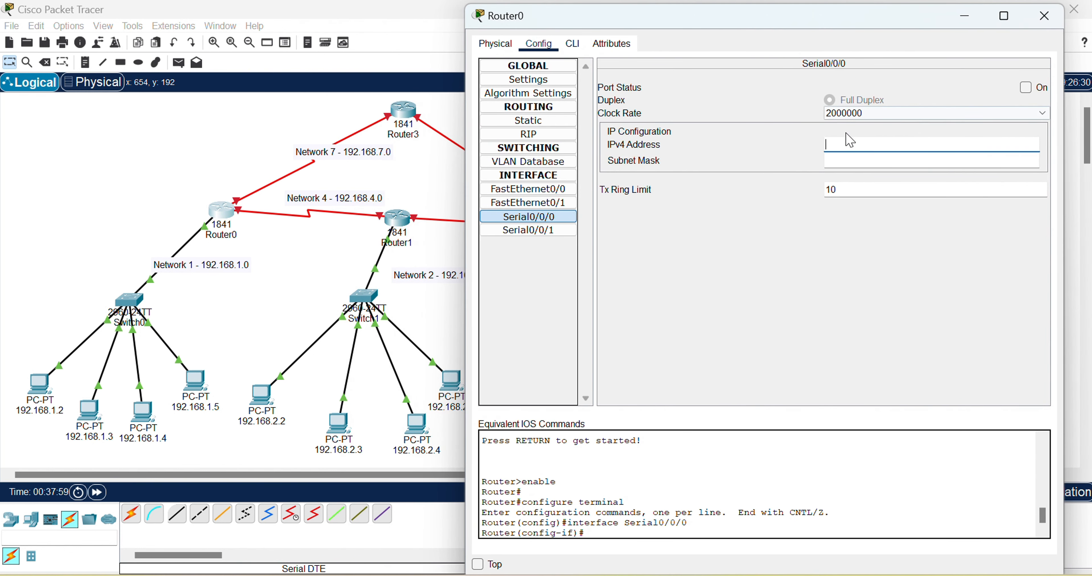
pyautogui.click(850, 147)
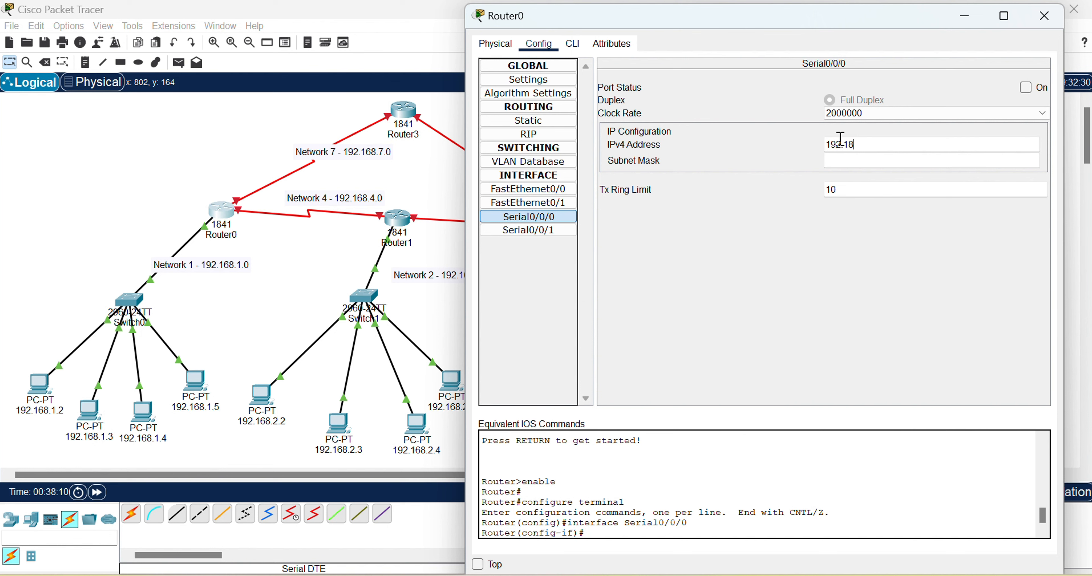
pyautogui.press('BackSpace')
pyautogui.write('68.4.1')
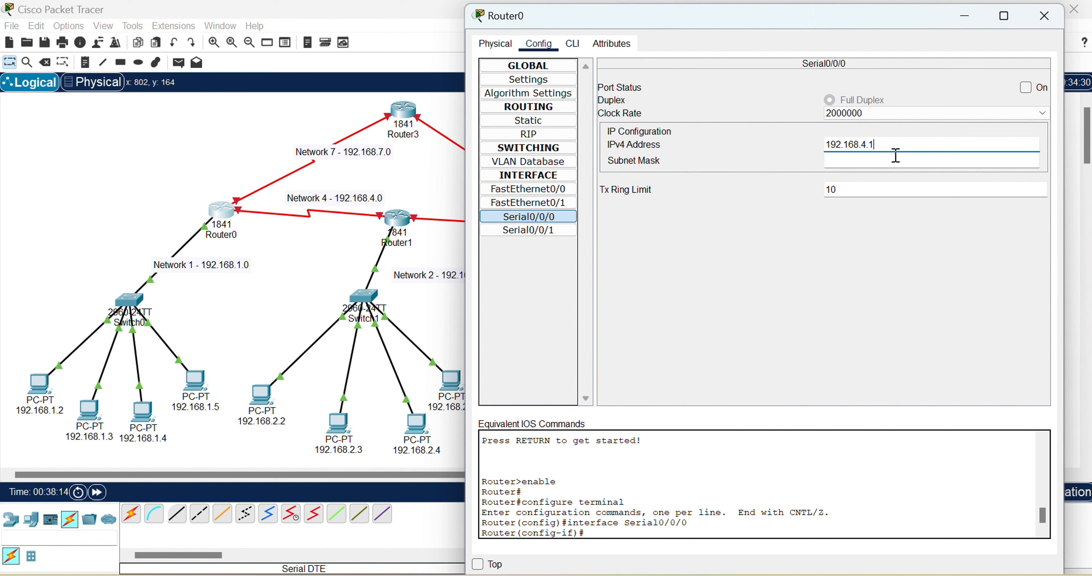
pyautogui.click(896, 157)
pyautogui.click(1035, 90)
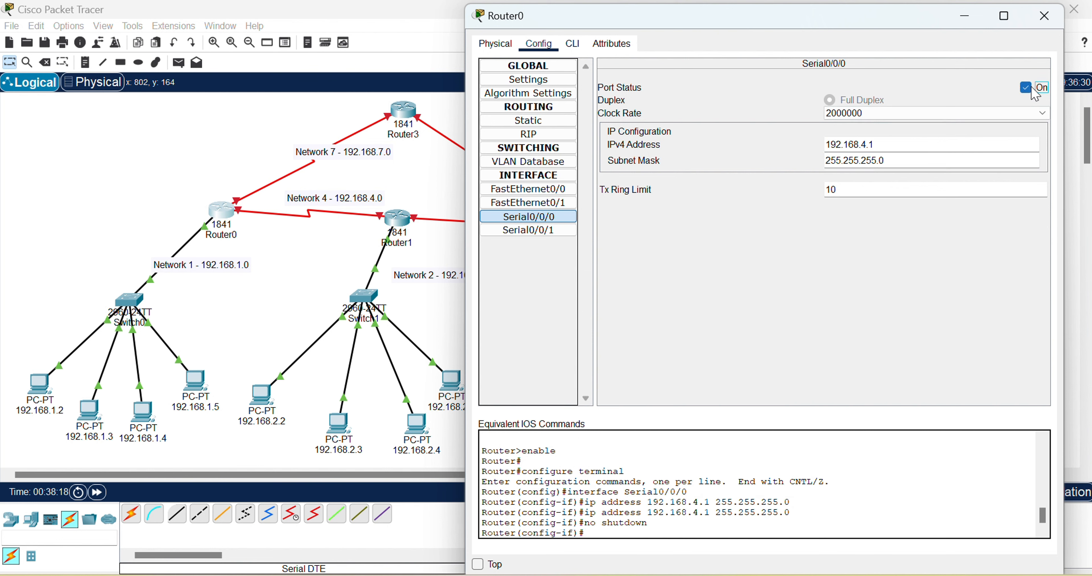
pyautogui.click(1042, 21)
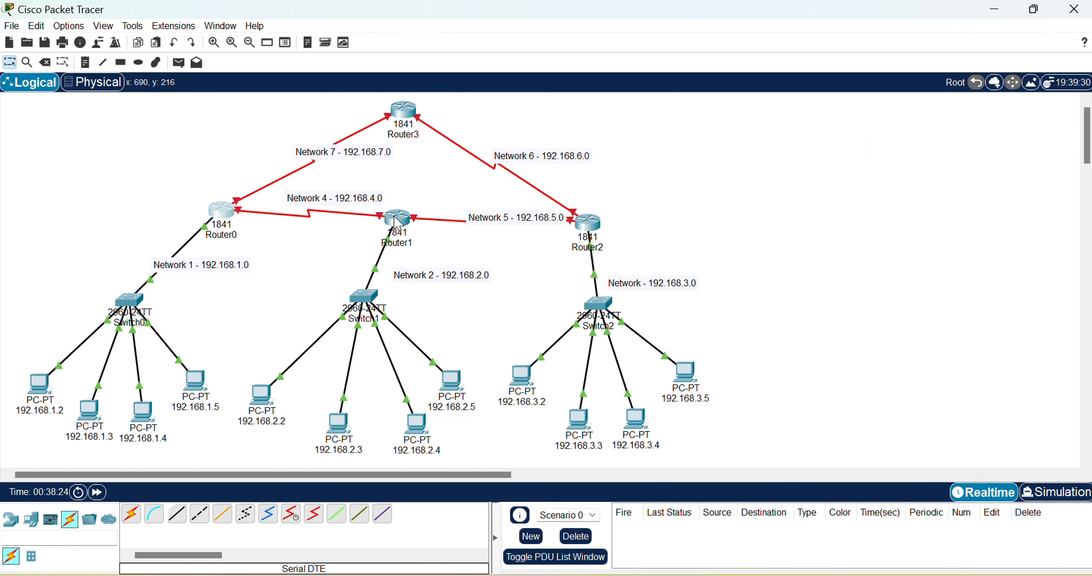
# Configure Router1's Serial0/0/0 with IPv4 address 192.168.4.2 and subnet mask 255.255.255.0, switch the port on and close the router window
pyautogui.click(396, 221)
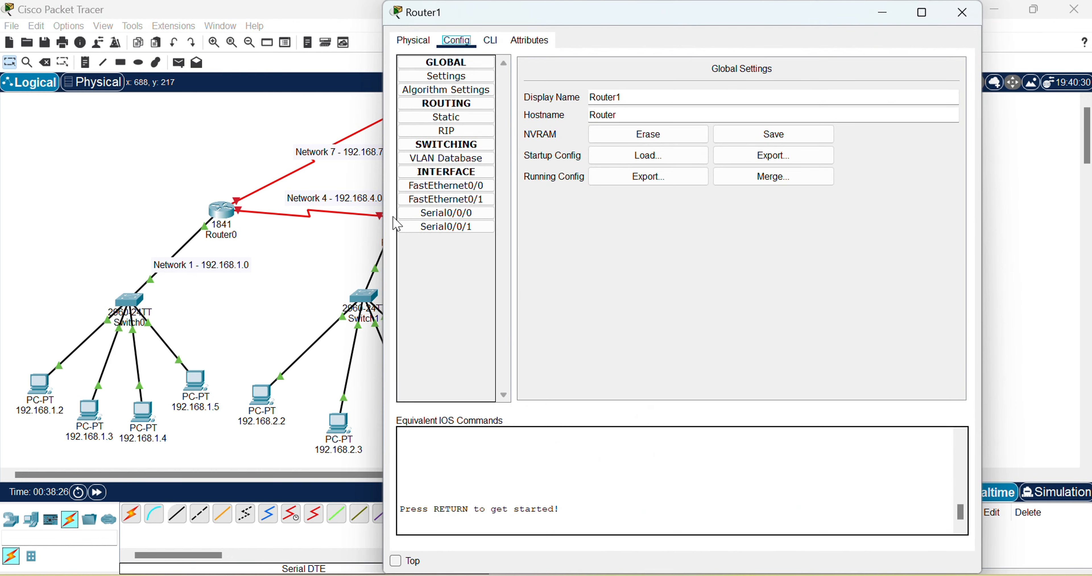
pyautogui.click(458, 213)
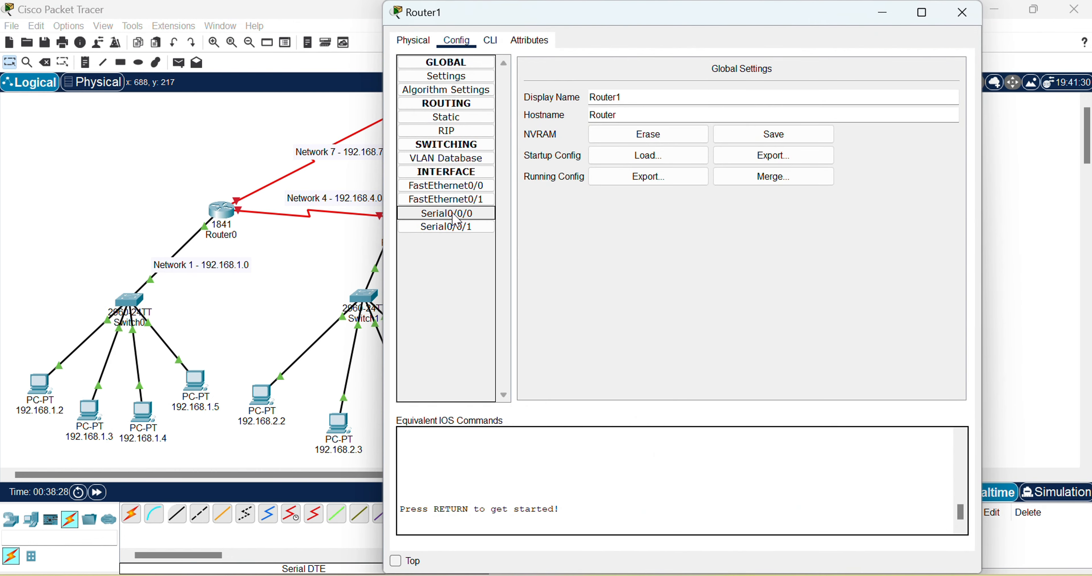
pyautogui.click(778, 140)
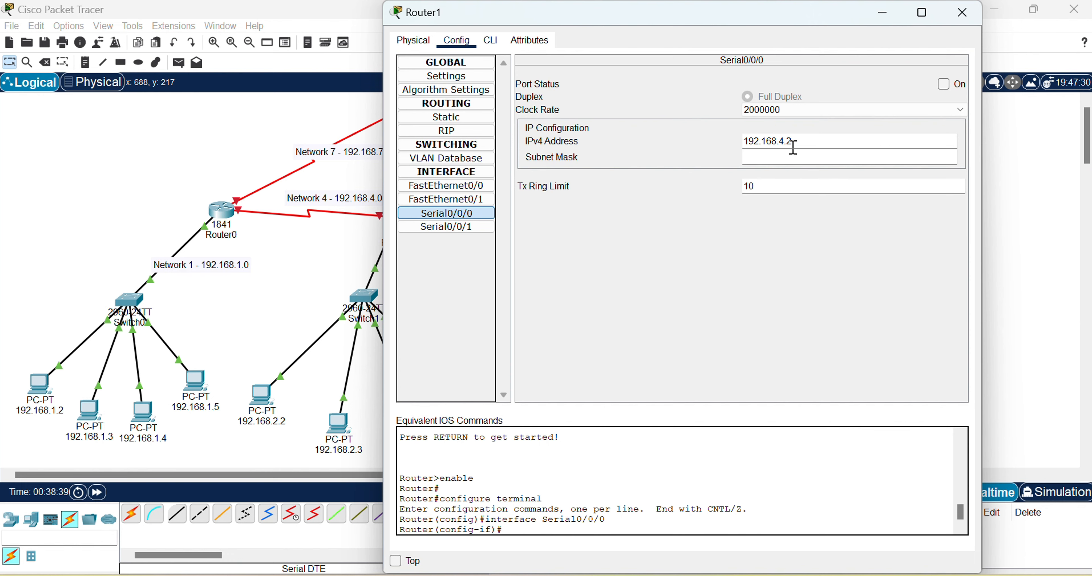
pyautogui.click(799, 158)
pyautogui.click(944, 84)
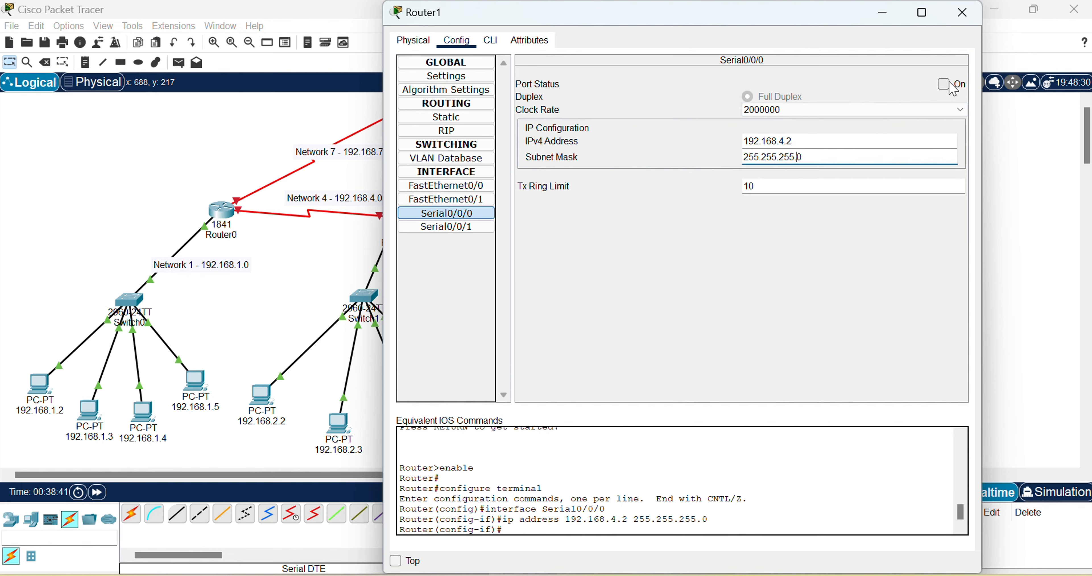
pyautogui.click(960, 17)
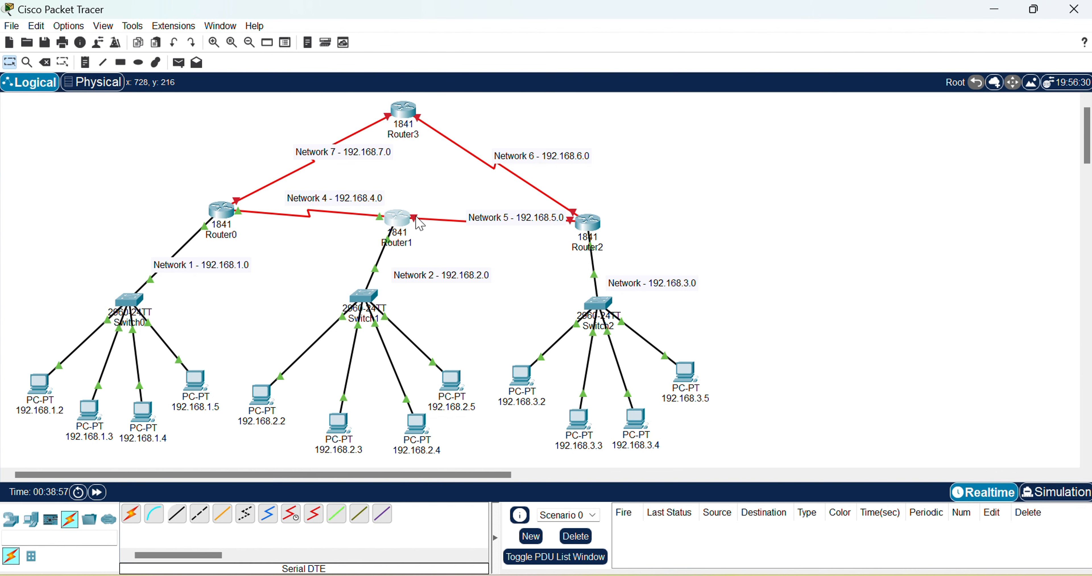
# Configure Router1's Serial0/0/1 with IPv4 address 192.168.5.1 and subnet mask 255.255.255.0, switch the port on and close the router window
pyautogui.click(401, 231)
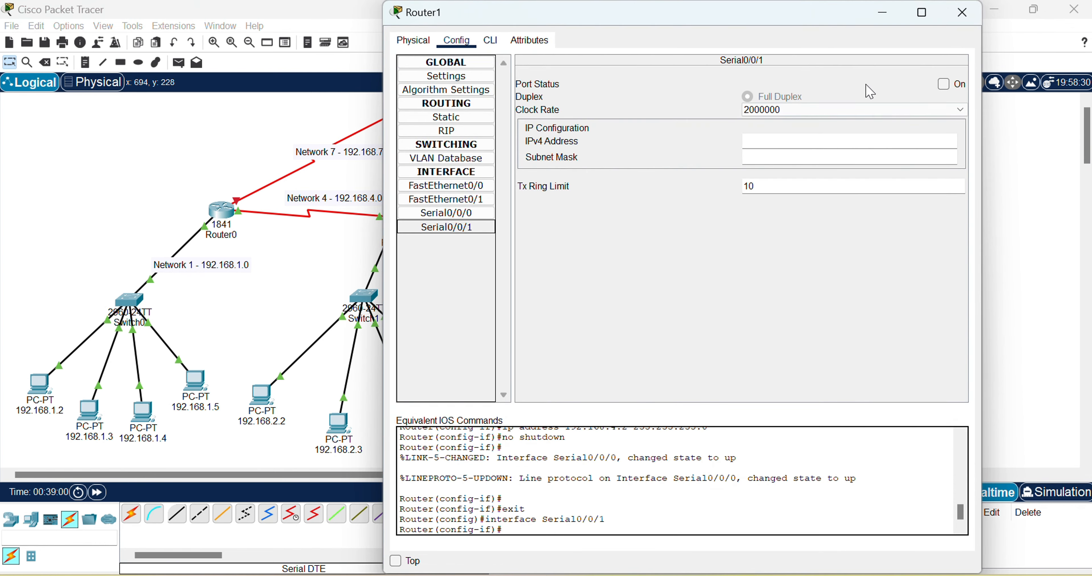
pyautogui.moveTo(820, 21); pyautogui.dragTo(821, 44)
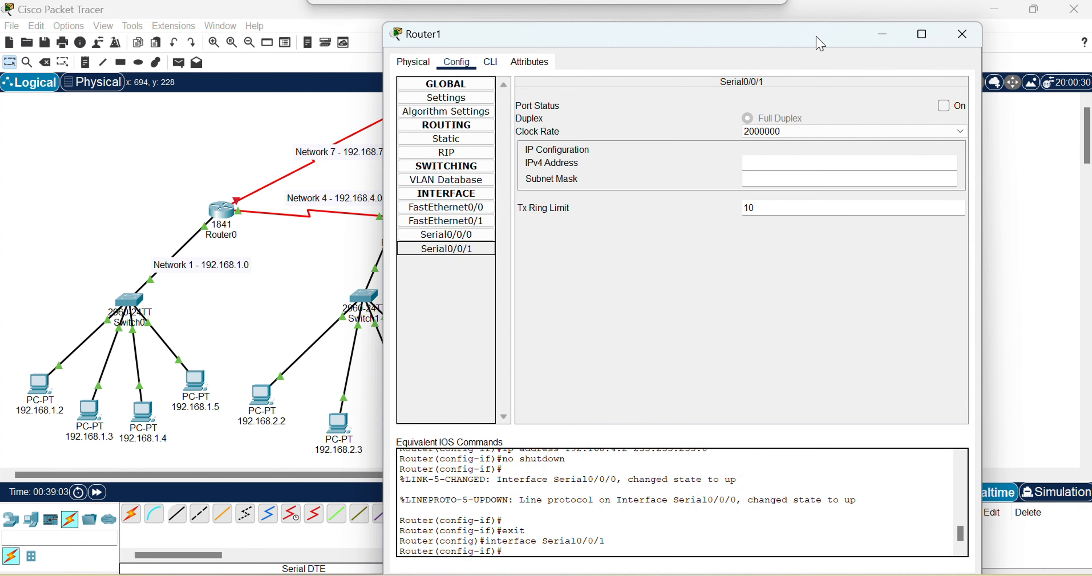
pyautogui.click(812, 164)
pyautogui.write('193')
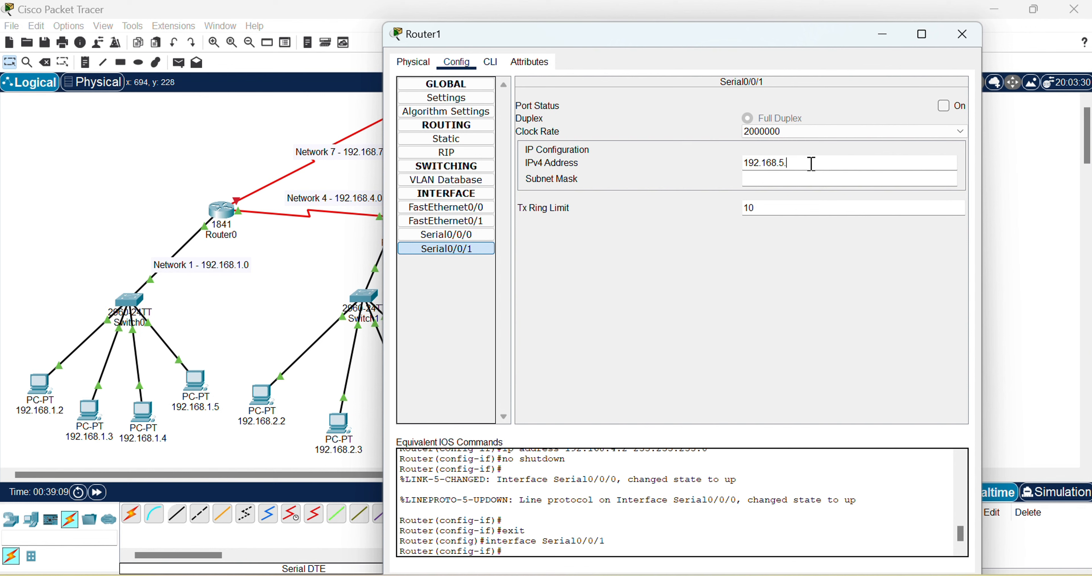
pyautogui.click(801, 178)
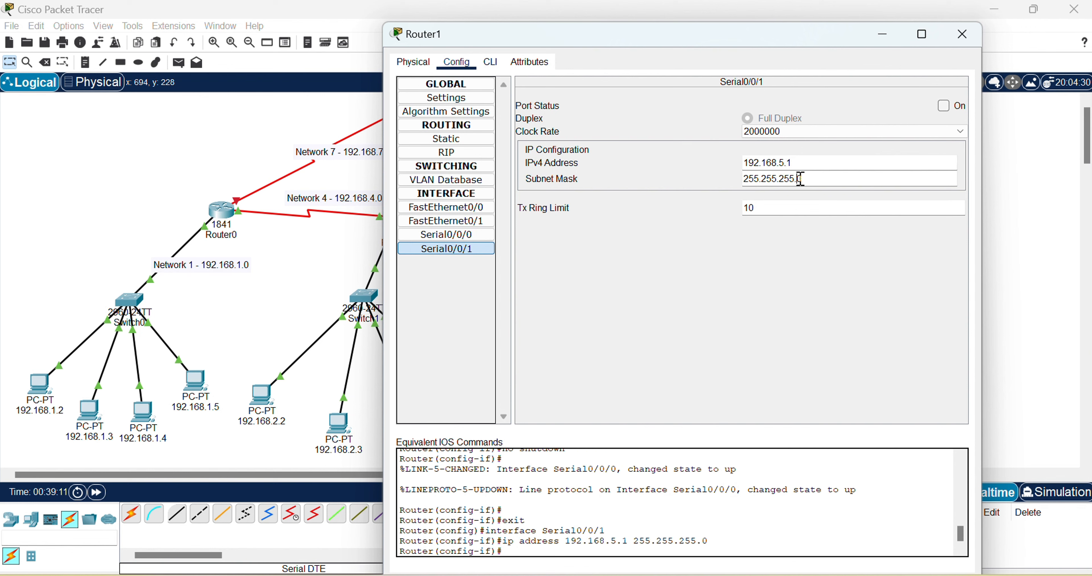
pyautogui.click(942, 108)
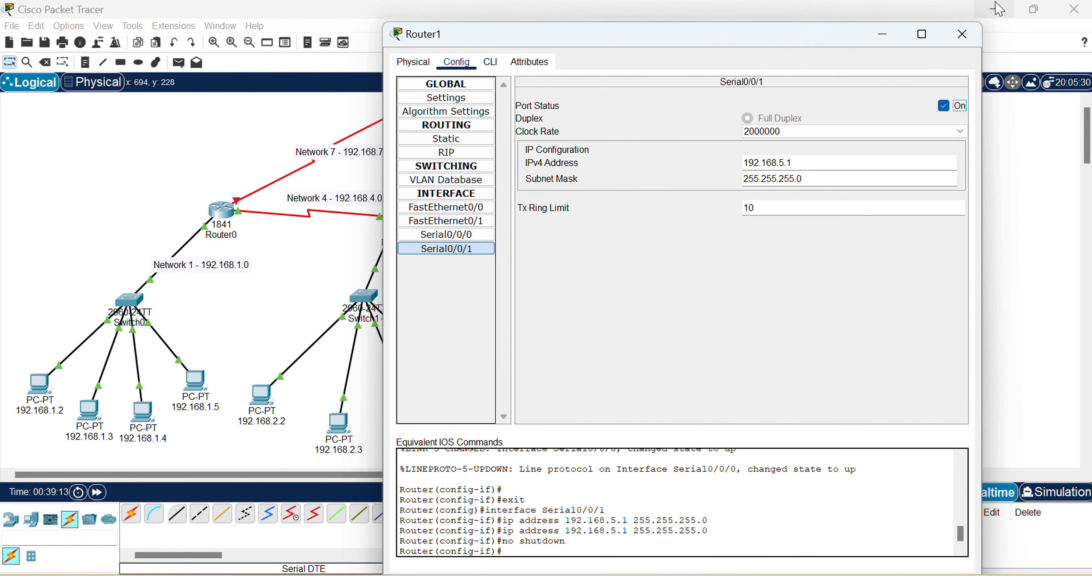
pyautogui.click(961, 36)
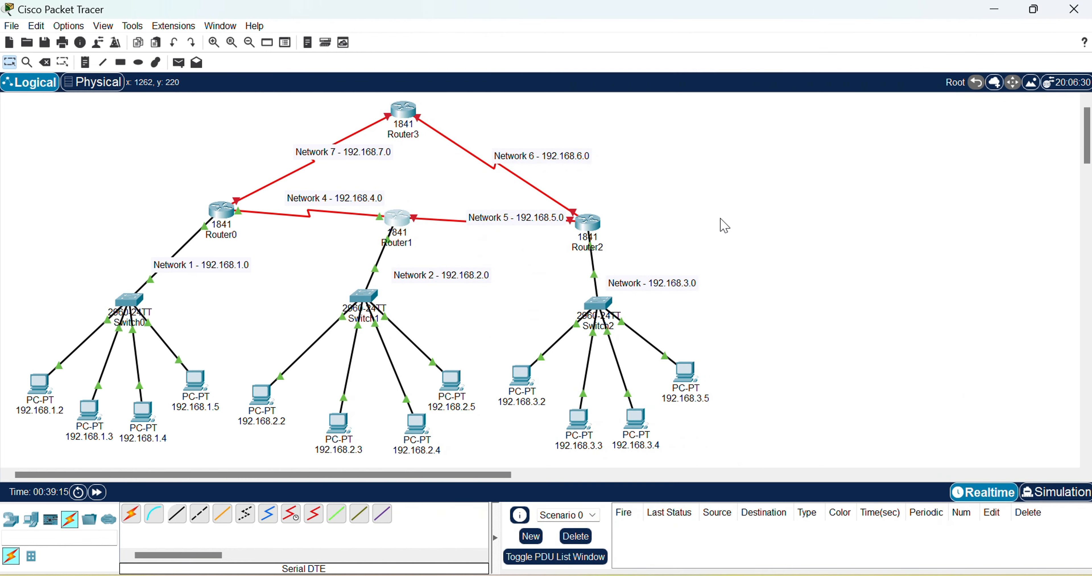
# Configure Router2's Serial0/0/1 with IPv4 address 192.168.5.2 and subnet mask 255.255.255.0, switch the port on and close the router window
pyautogui.click(588, 230)
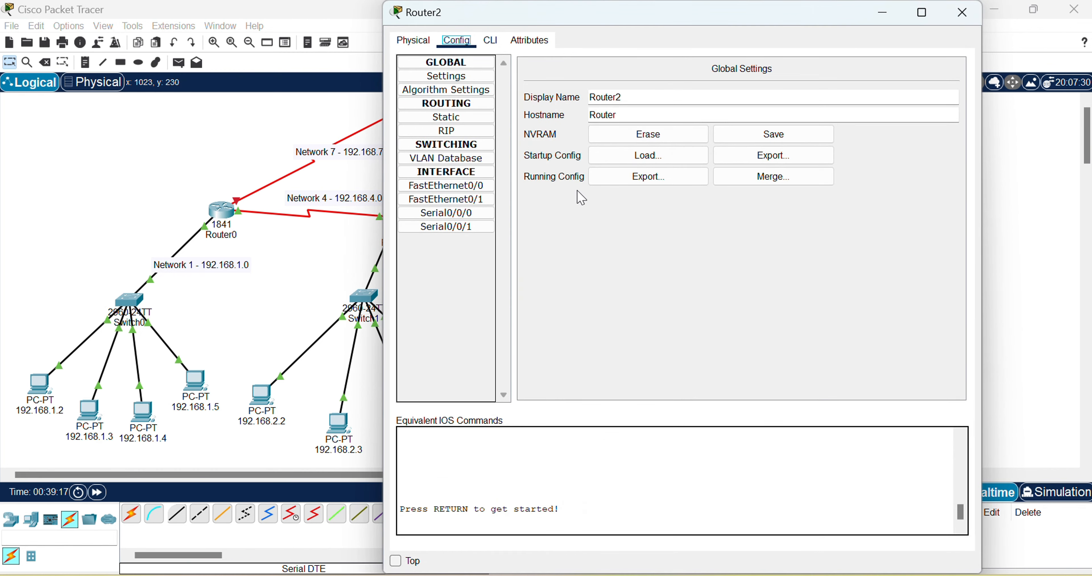
pyautogui.click(437, 231)
pyautogui.click(747, 141)
pyautogui.write('1')
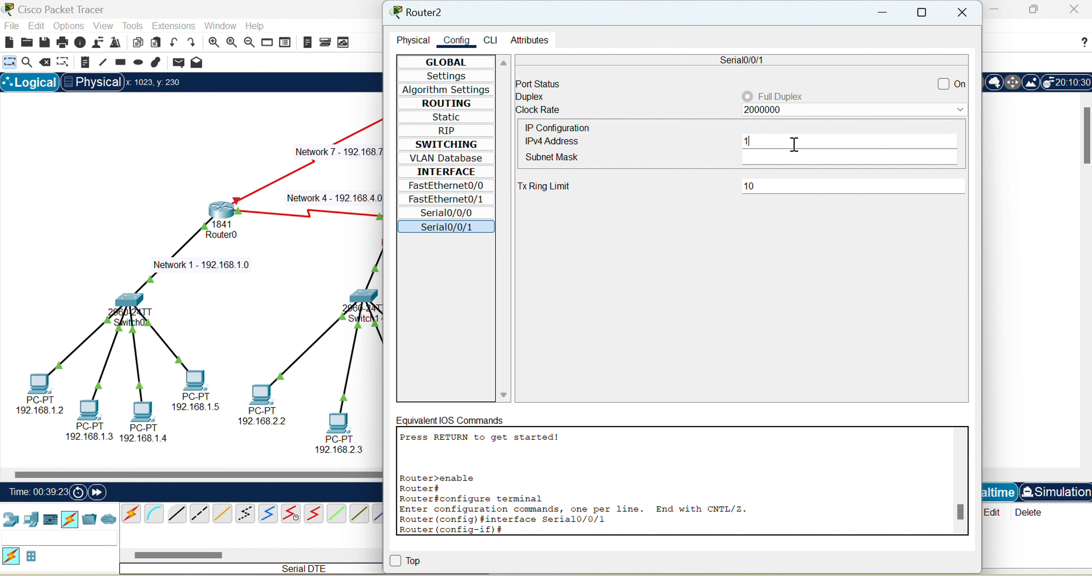
pyautogui.write('92.168')
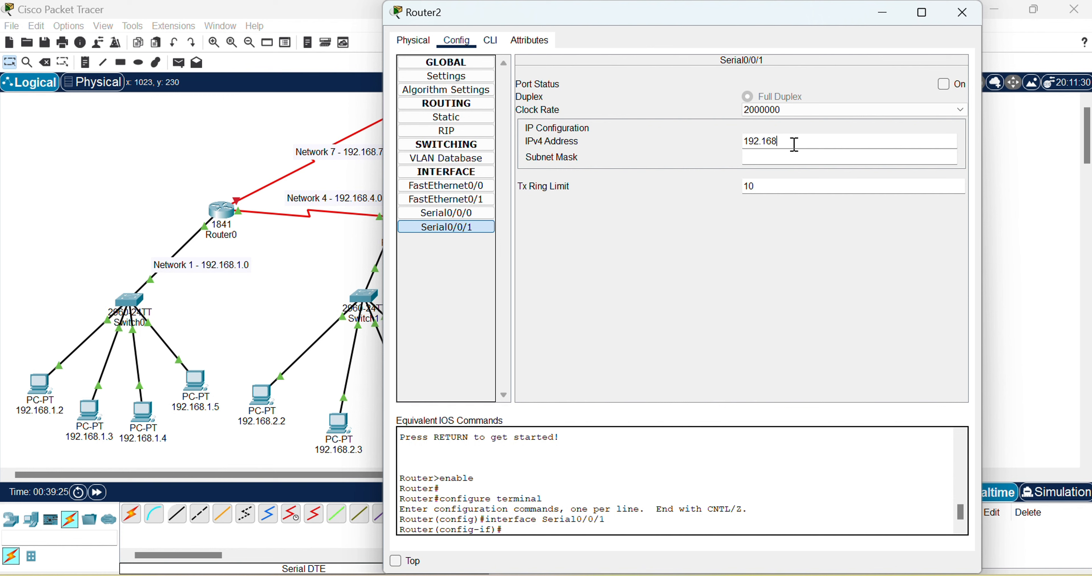
pyautogui.write('.5.2')
pyautogui.click(846, 157)
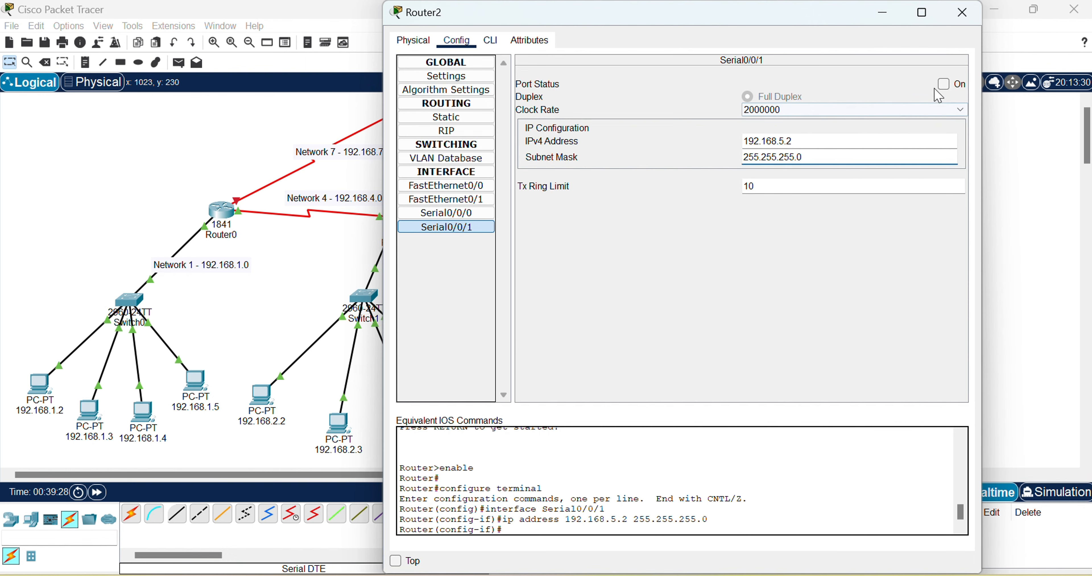
pyautogui.click(947, 87)
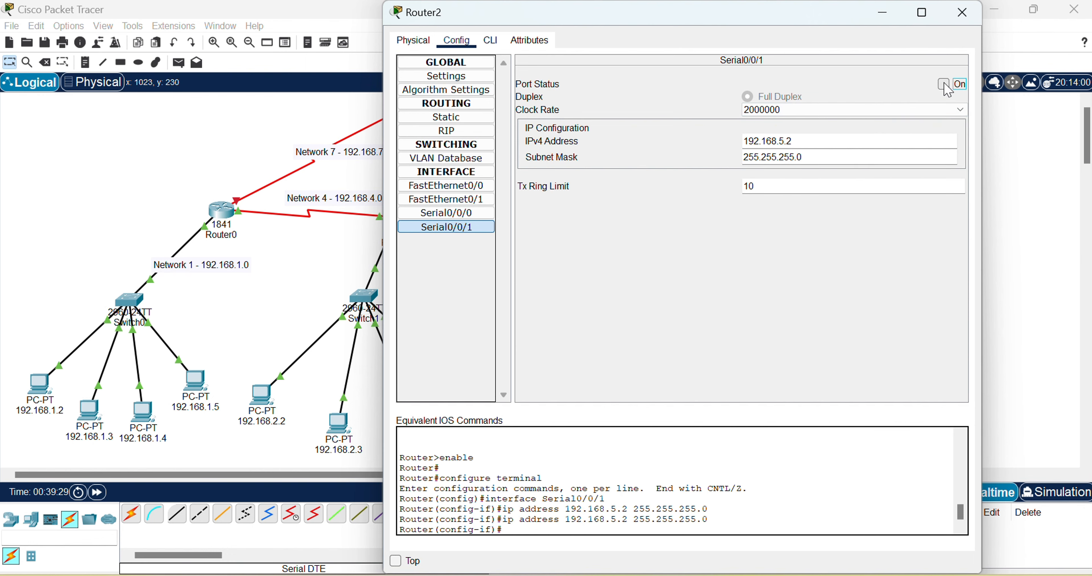
pyautogui.click(963, 12)
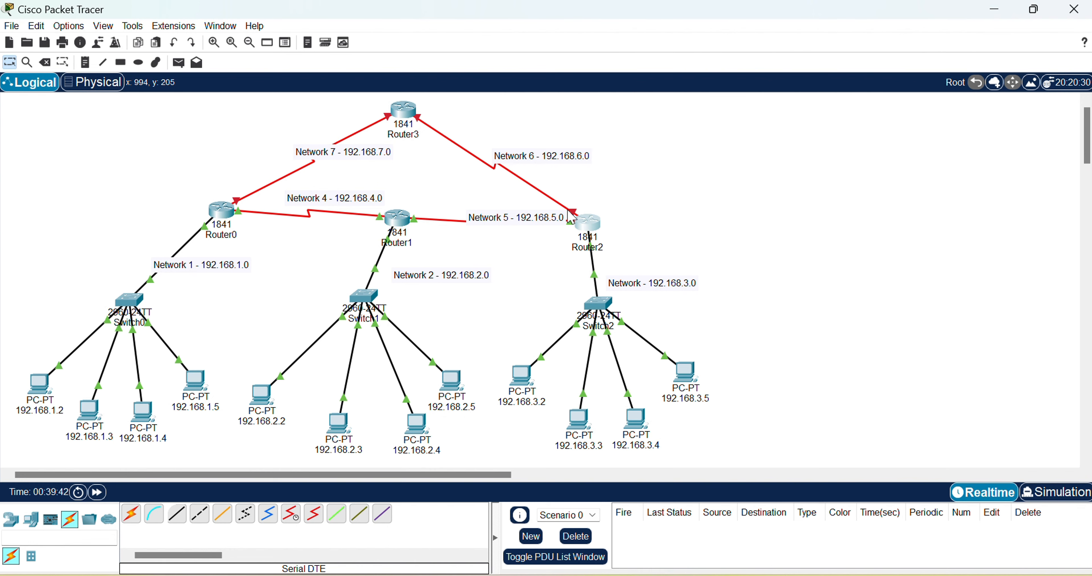
# Configure Router2's Serial0/0/0 with IPv4 address 192.168.6.1 and subnet mask 255.255.255.0, switch the port on and close the router window
pyautogui.click(588, 233)
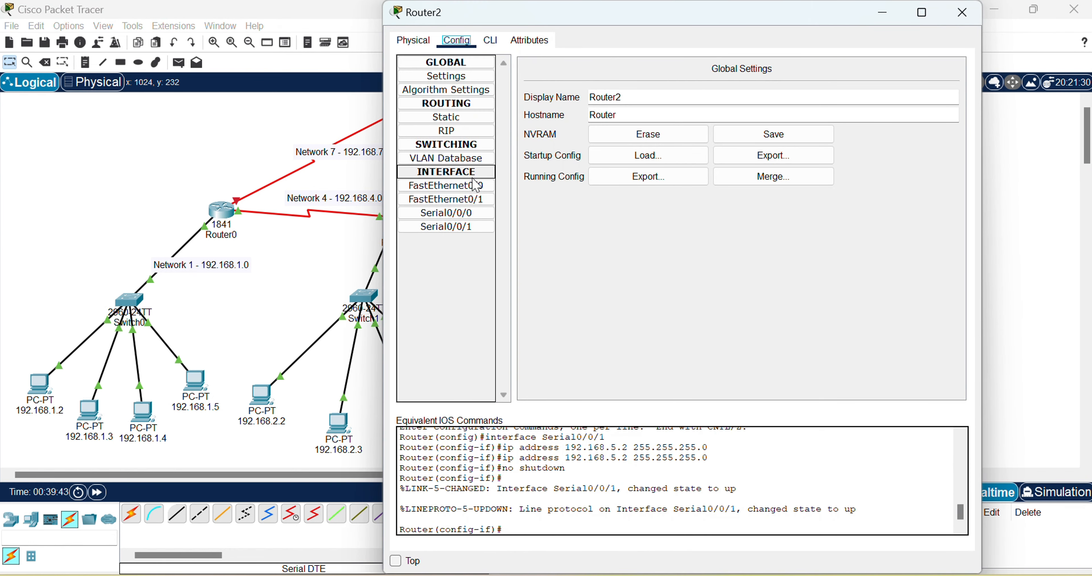
pyautogui.click(437, 220)
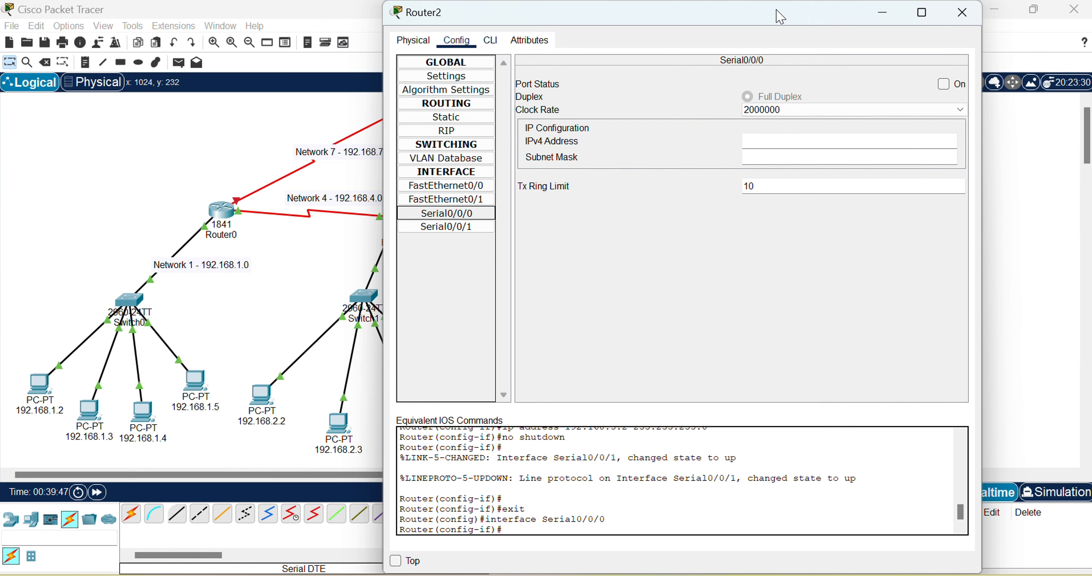
pyautogui.moveTo(780, 17); pyautogui.dragTo(800, 57)
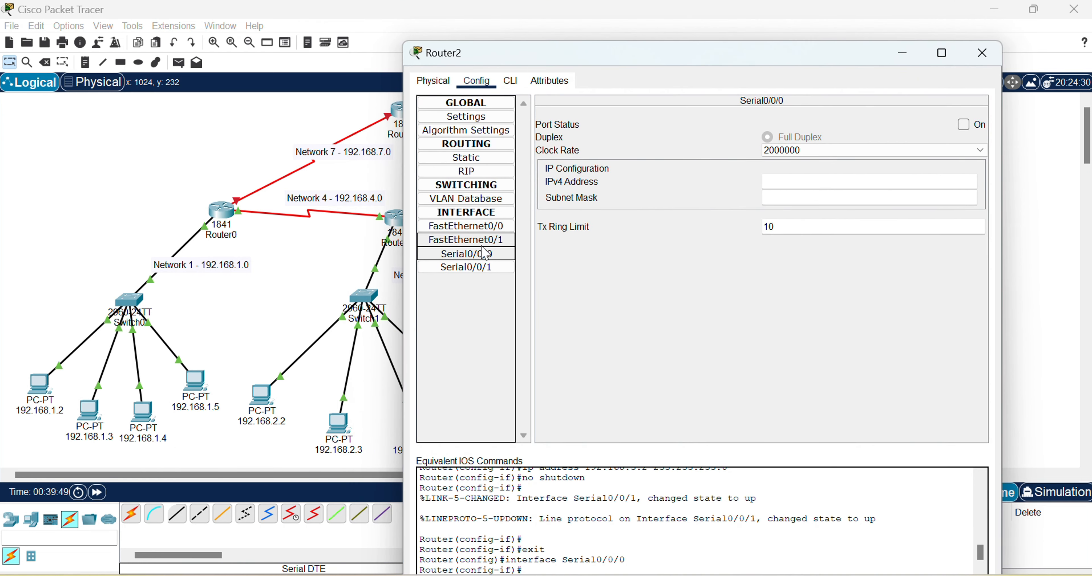
pyautogui.click(470, 254)
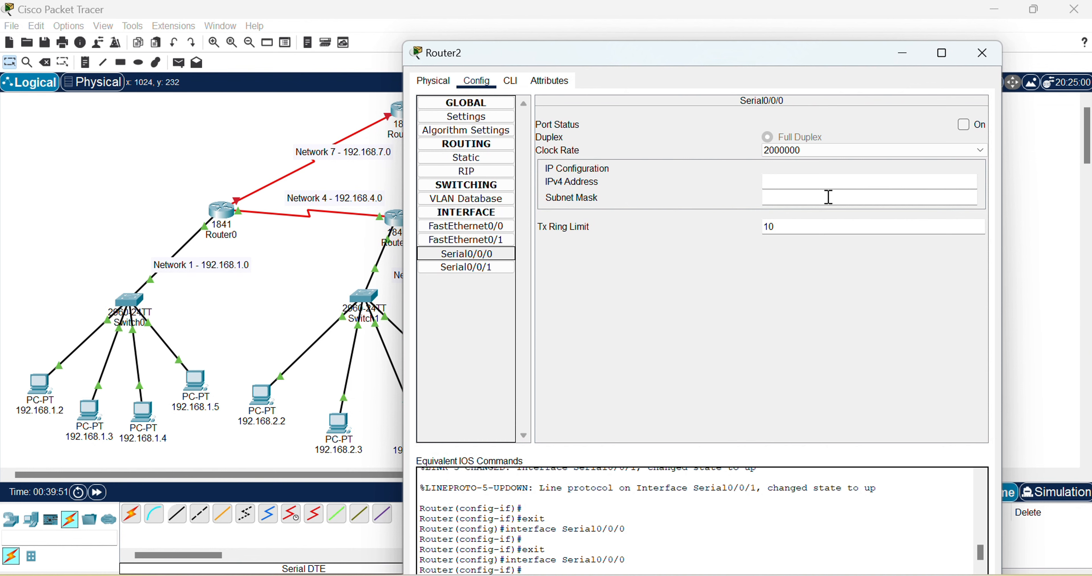
pyautogui.click(806, 180)
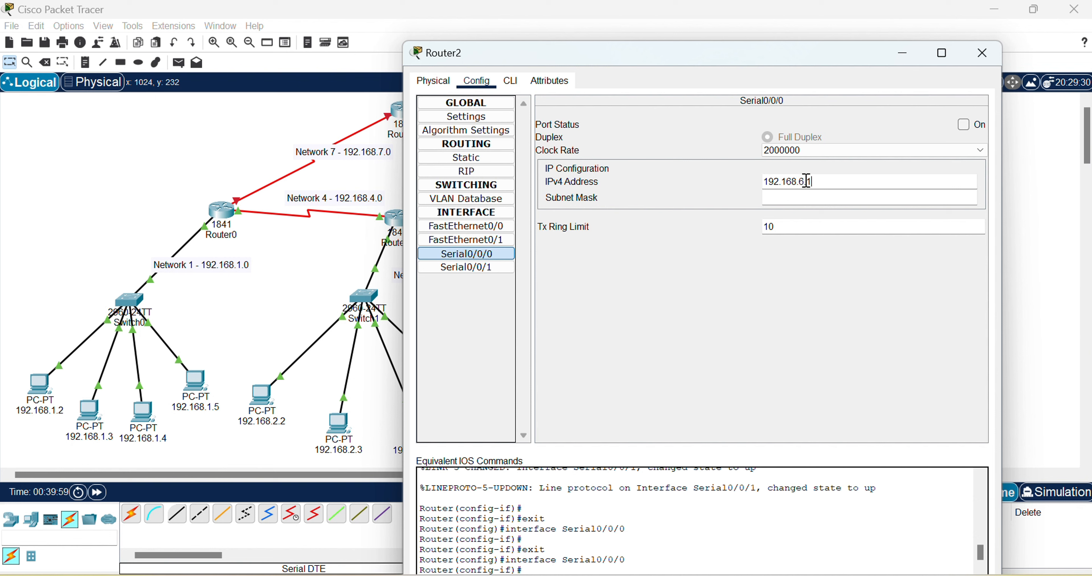
pyautogui.write('192.168.6.1')
pyautogui.click(839, 197)
pyautogui.click(973, 127)
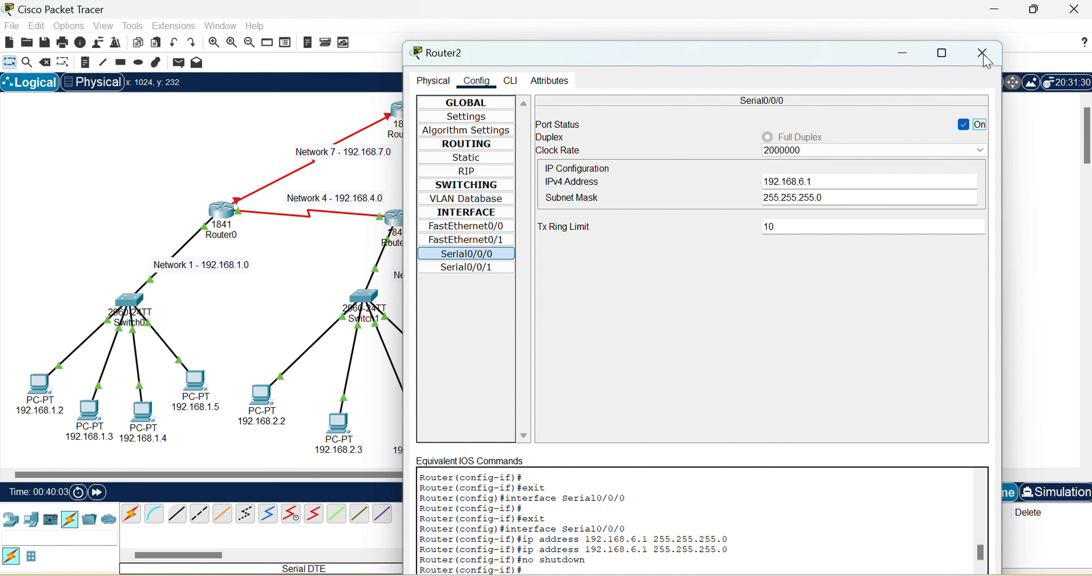
pyautogui.click(983, 54)
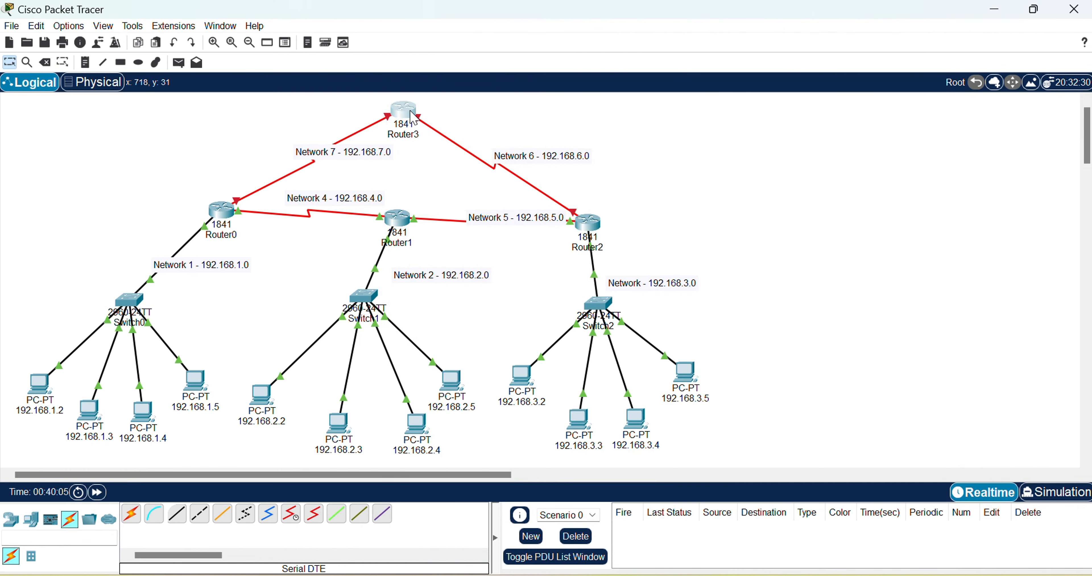
# Configure Router3's Serial0/0/0 with IPv4 address 192.168.6.2 and subnet mask 255.255.255.0, switch the port on and close the router window
pyautogui.click(413, 118)
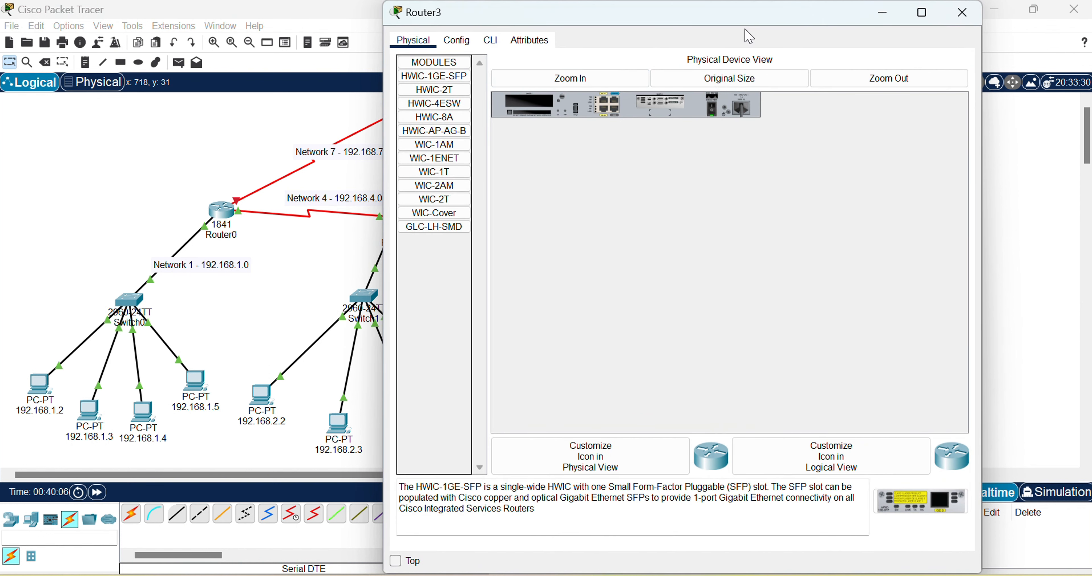
pyautogui.doubleClick(775, 17)
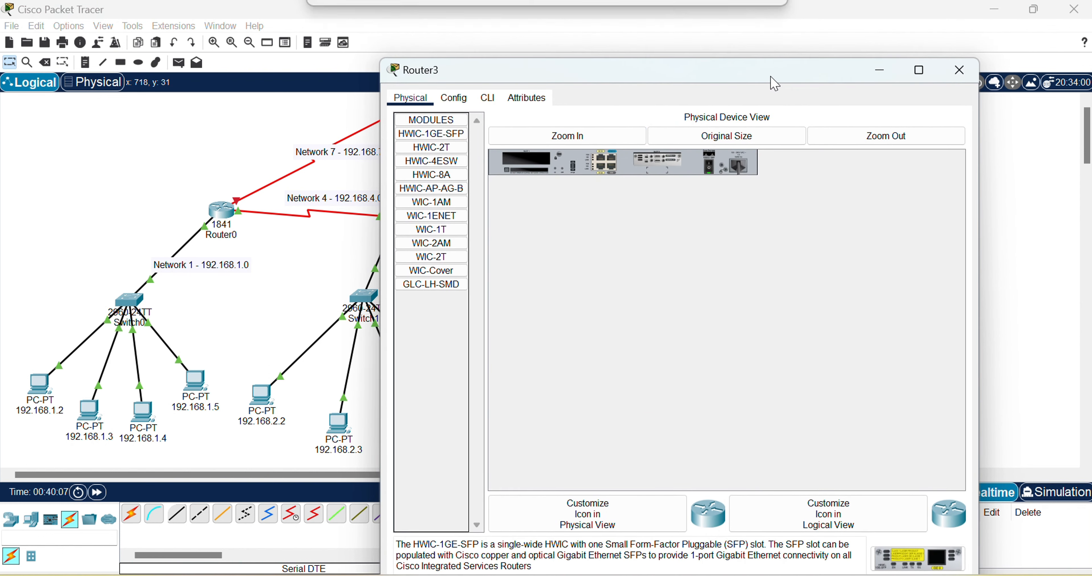
pyautogui.click(453, 104)
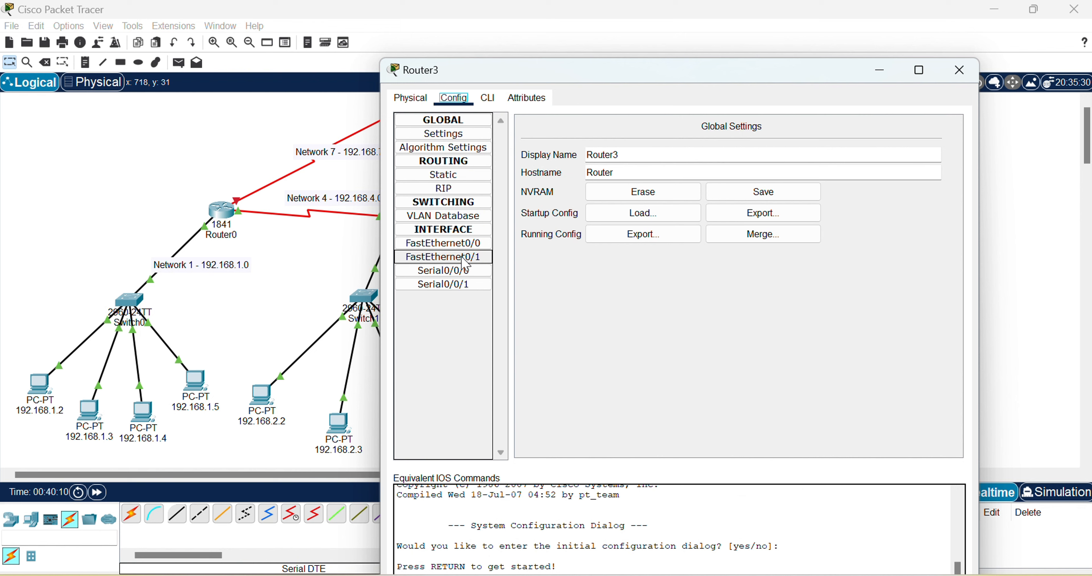
pyautogui.click(439, 273)
pyautogui.click(810, 197)
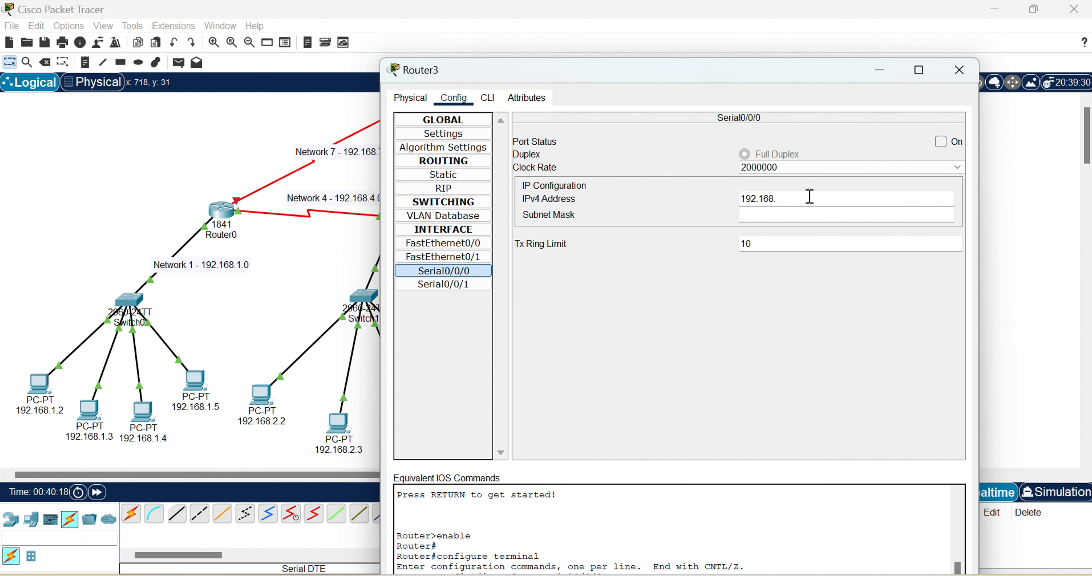
pyautogui.write('192.168.6.2')
pyautogui.click(848, 214)
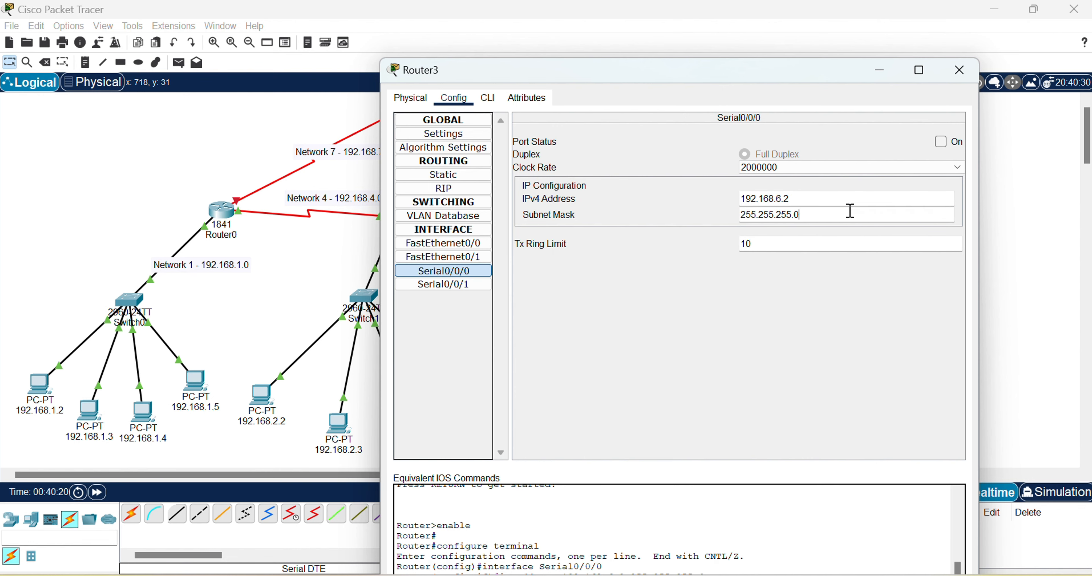
pyautogui.click(941, 141)
pyautogui.click(959, 70)
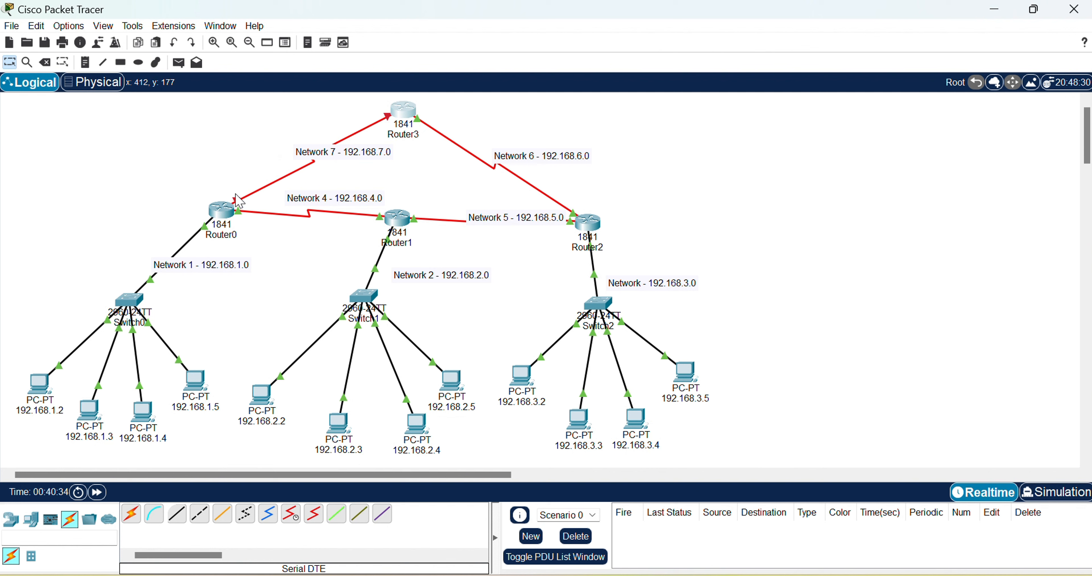
# Configure Router0's Serial0/0/1 with IPv4 address 192.168.7.1 and subnet mask 255.255.255.0, switch the port on and close the router window
pyautogui.moveTo(239, 208)
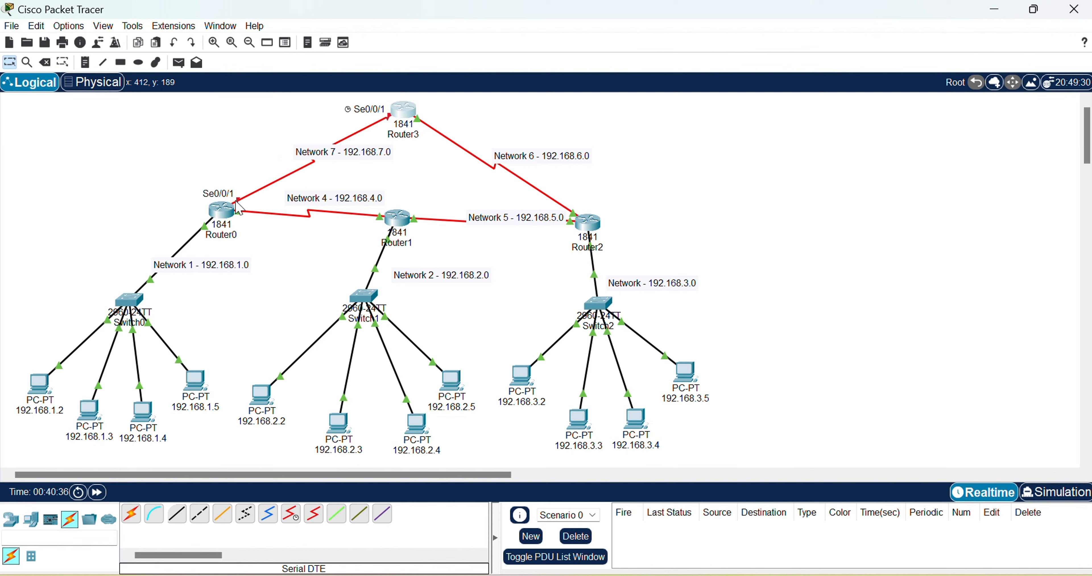
pyautogui.click(221, 210)
pyautogui.click(471, 227)
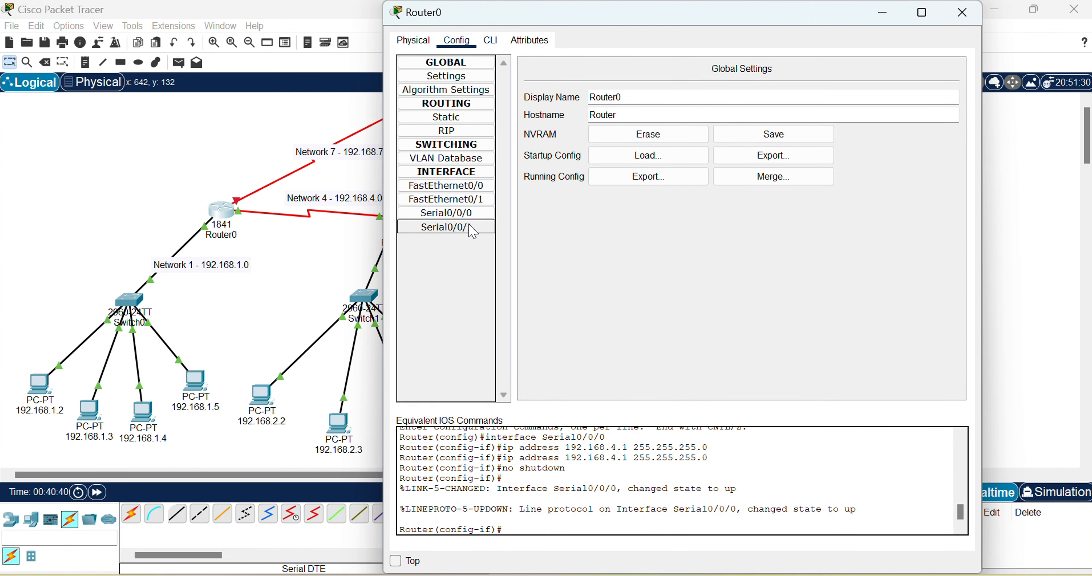
pyautogui.click(780, 137)
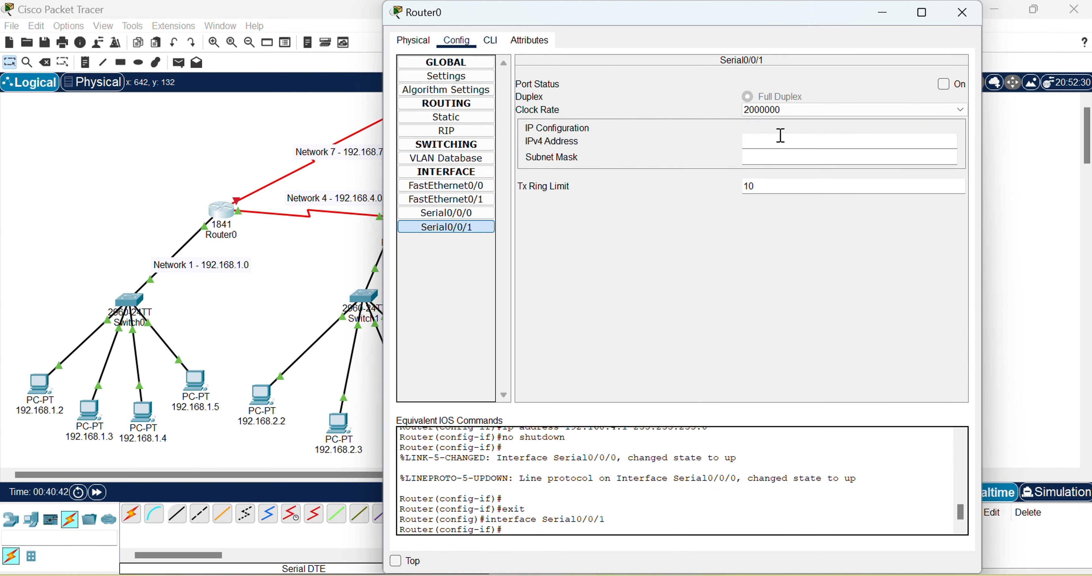
pyautogui.write('192.168.7.1')
pyautogui.click(802, 156)
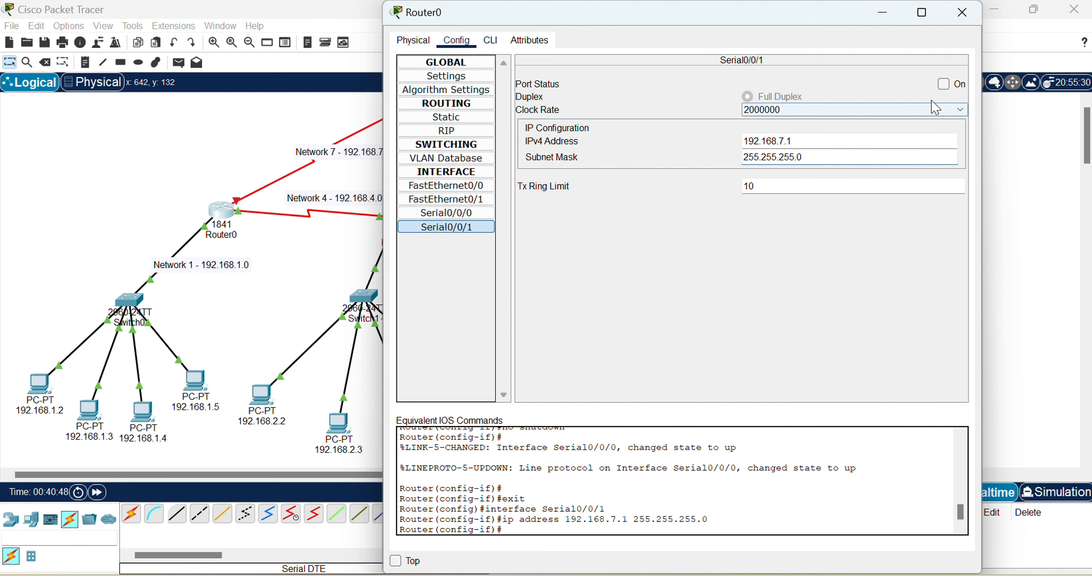
pyautogui.click(944, 85)
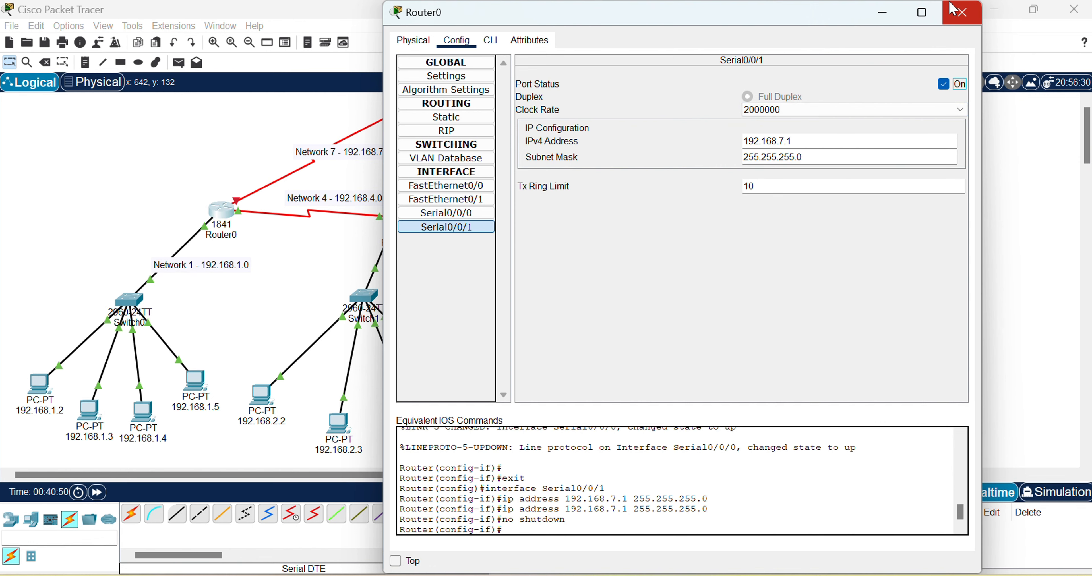
pyautogui.click(955, 10)
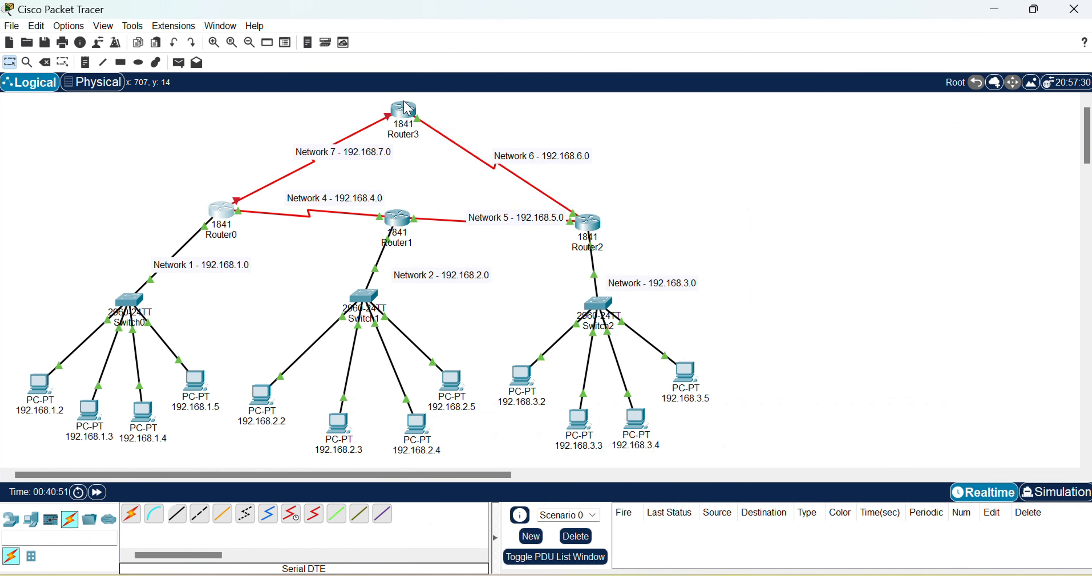
# Configure Router3's Serial0/0/1 with IPv4 address 192.168.7.2 and subnet mask 255.255.255.0, switch the port on and close the router window
pyautogui.doubleClick(405, 117)
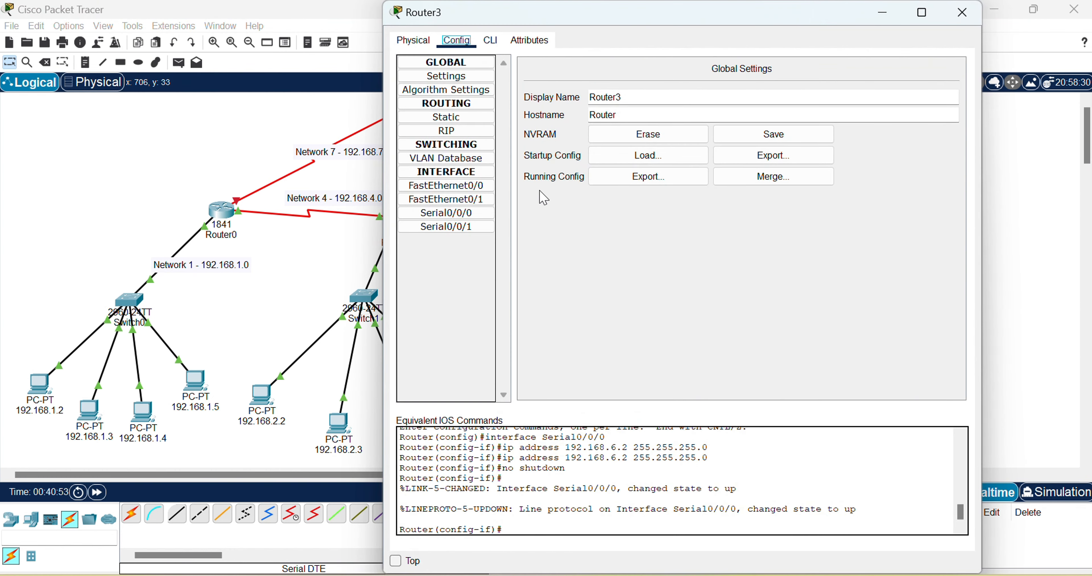
pyautogui.click(448, 228)
pyautogui.click(785, 141)
pyautogui.write('193')
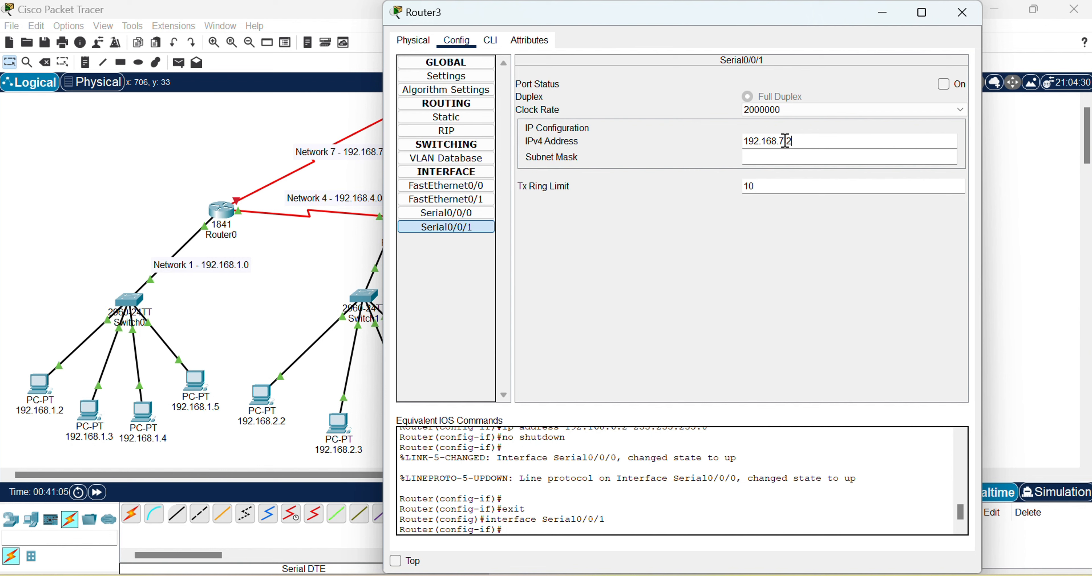
pyautogui.click(825, 156)
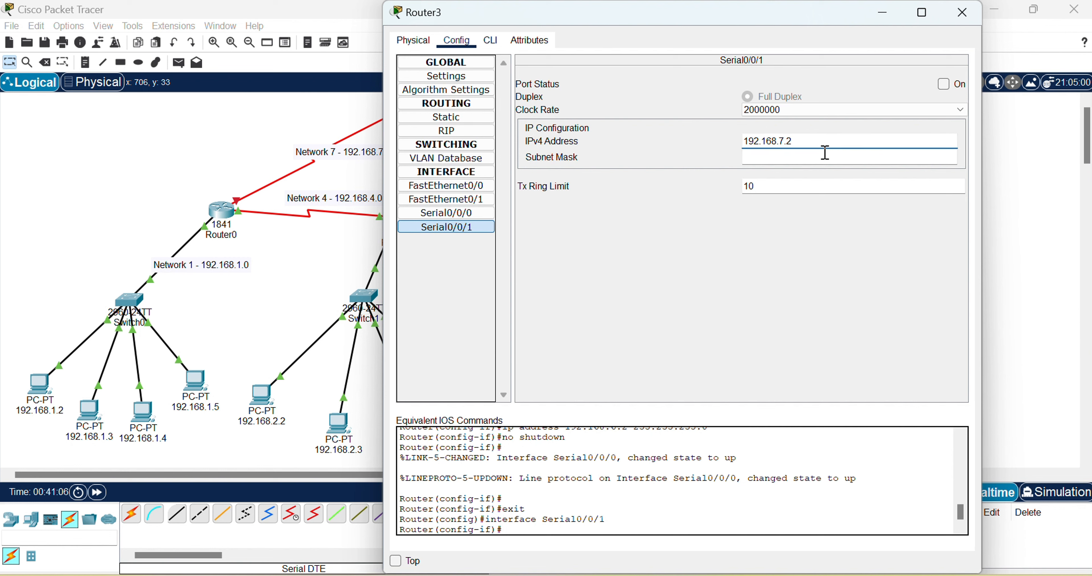
pyautogui.click(948, 90)
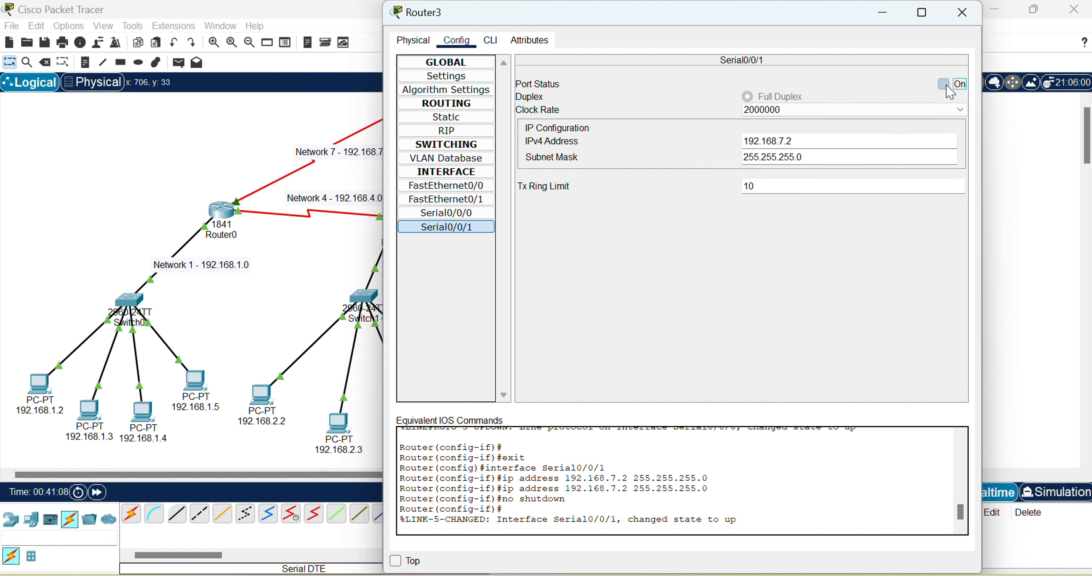
pyautogui.click(963, 12)
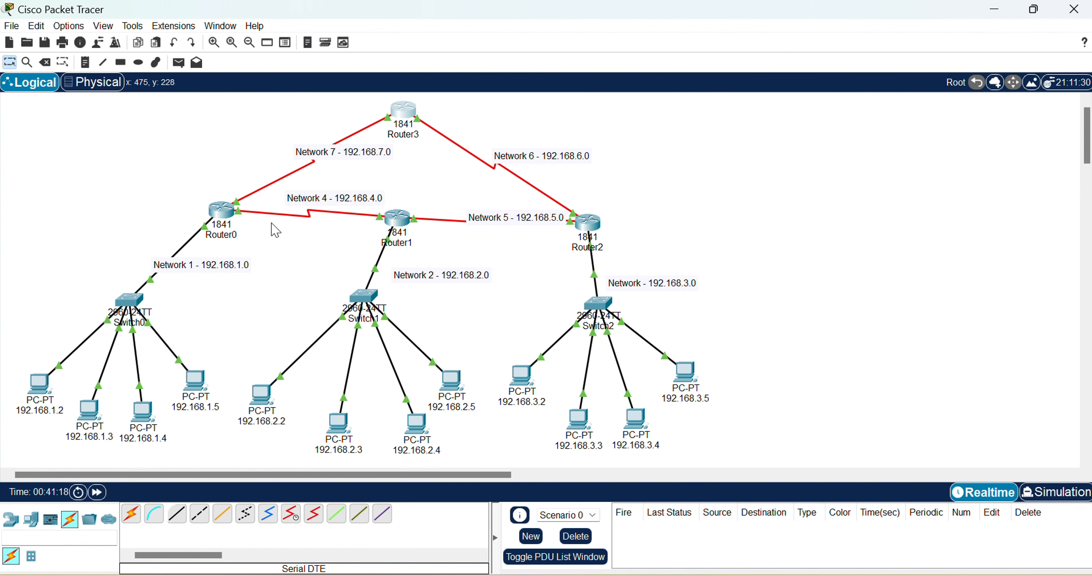
pyautogui.click(229, 221)
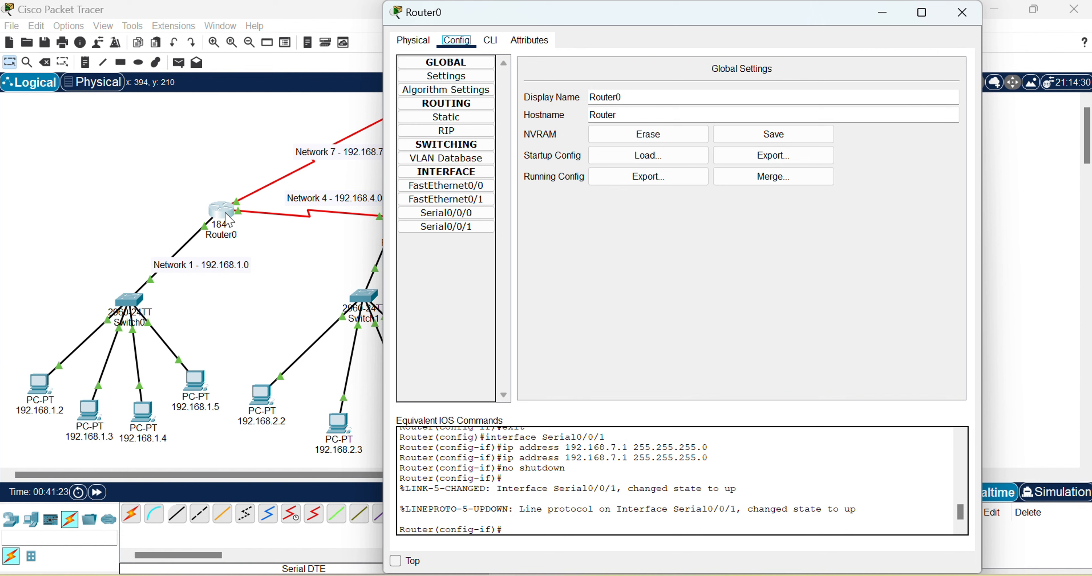
pyautogui.click(461, 134)
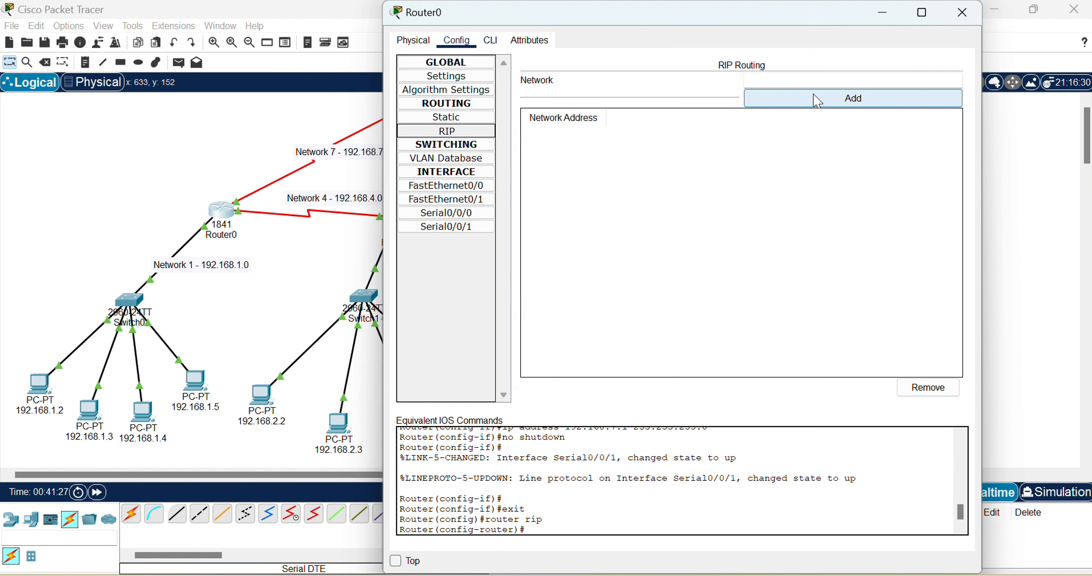
pyautogui.click(793, 80)
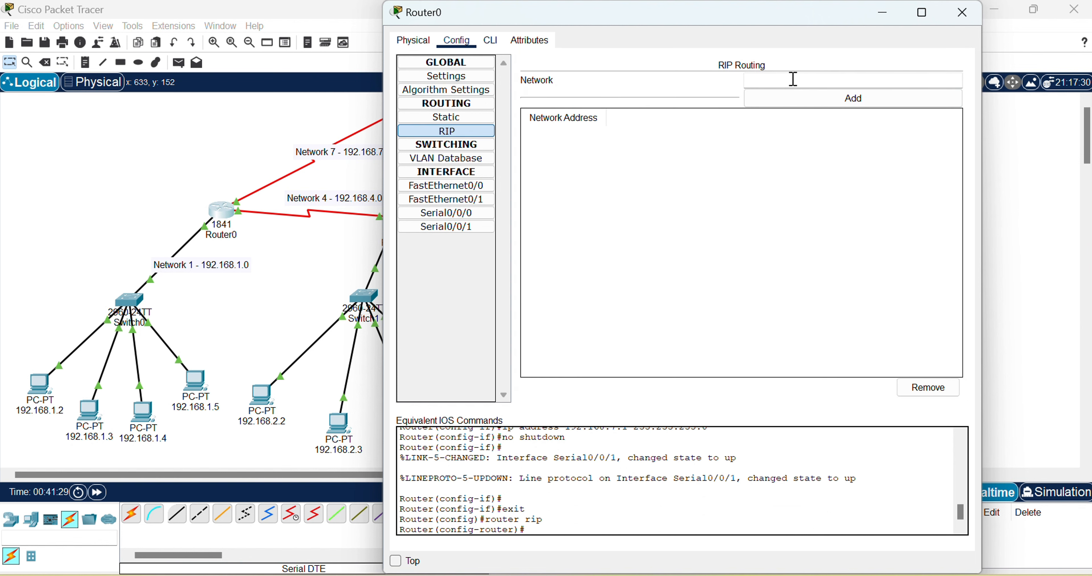
pyautogui.click(962, 12)
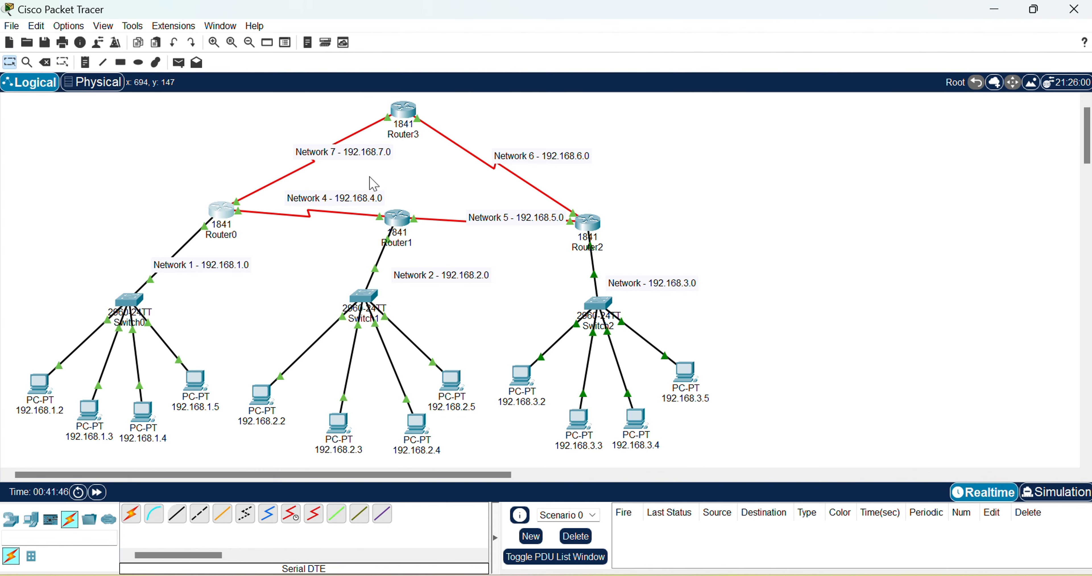
# Open Router0's RIP routing configuration and add the network 192.168.1.0
pyautogui.click(229, 214)
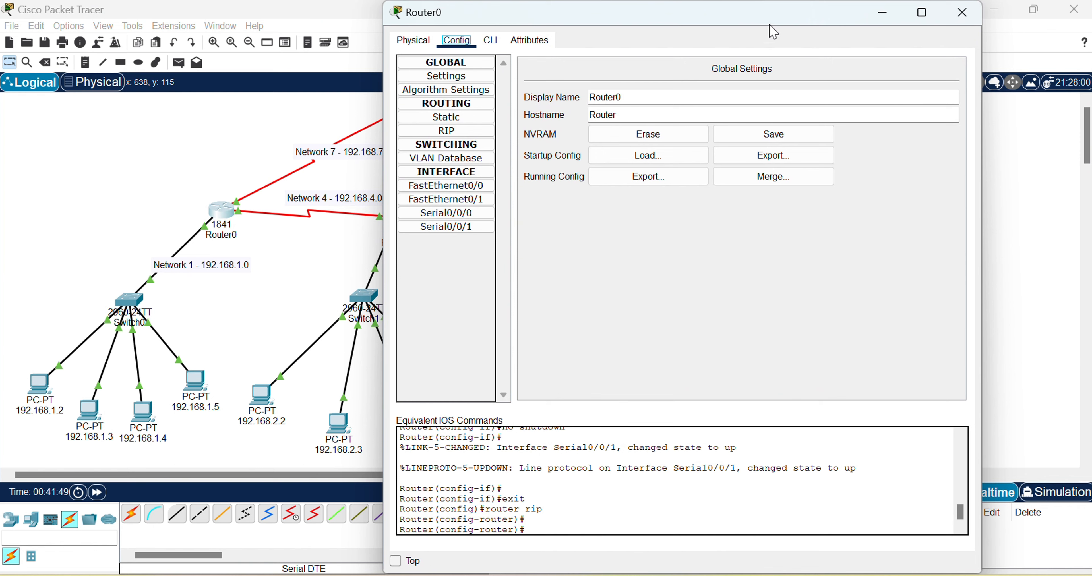
pyautogui.moveTo(791, 17); pyautogui.dragTo(791, 74)
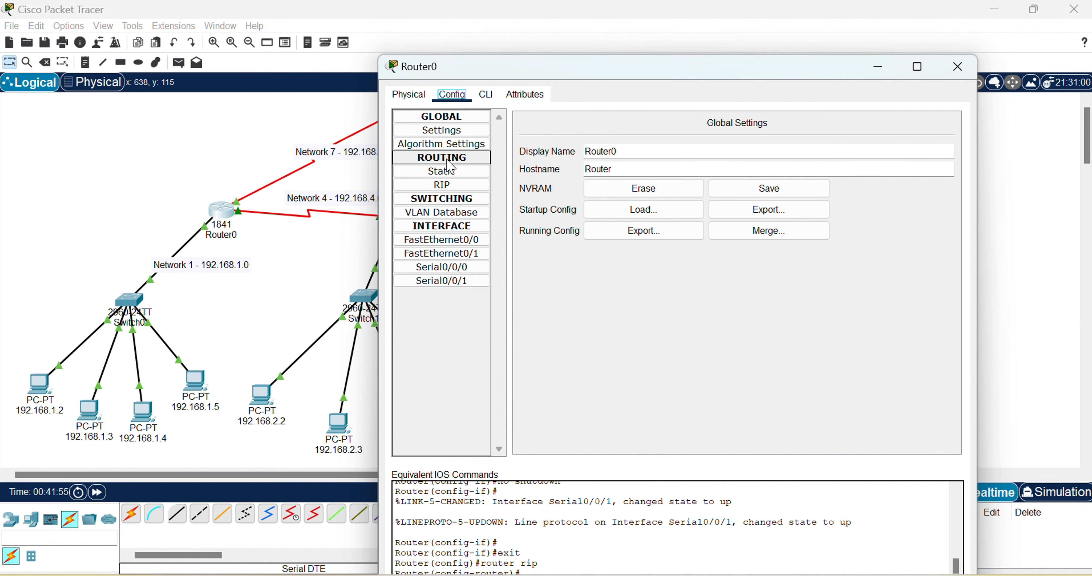
pyautogui.click(446, 187)
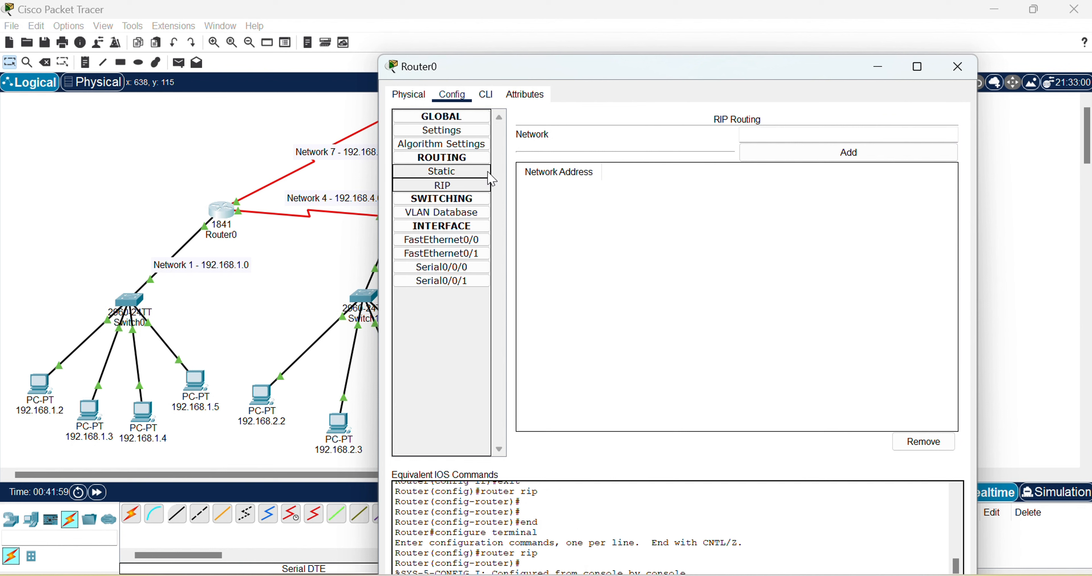
pyautogui.click(797, 137)
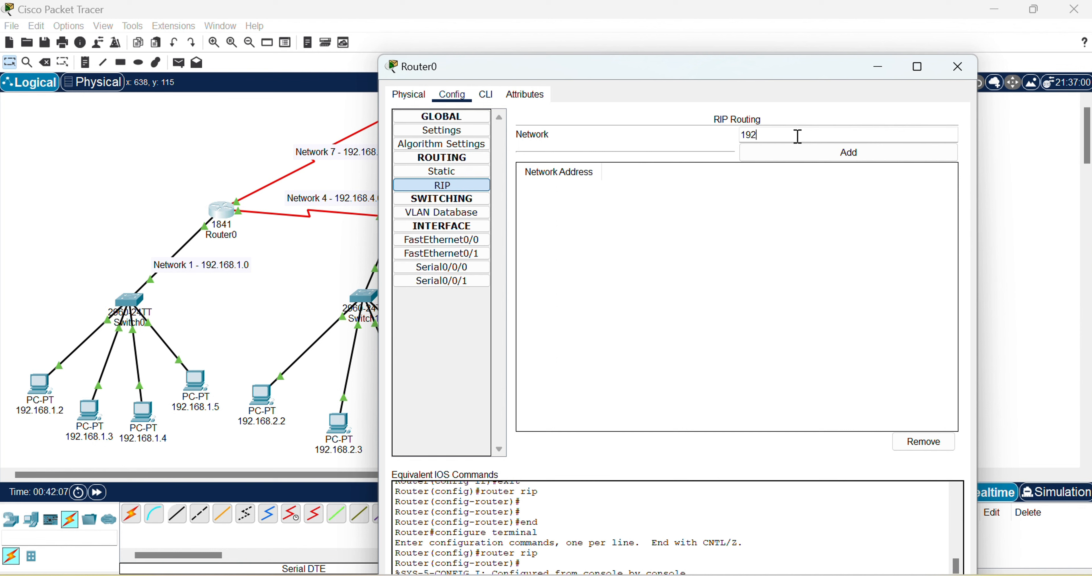
pyautogui.write('192.1')
pyautogui.press('BackSpace')
pyautogui.press('BackSpace')
pyautogui.click(861, 154)
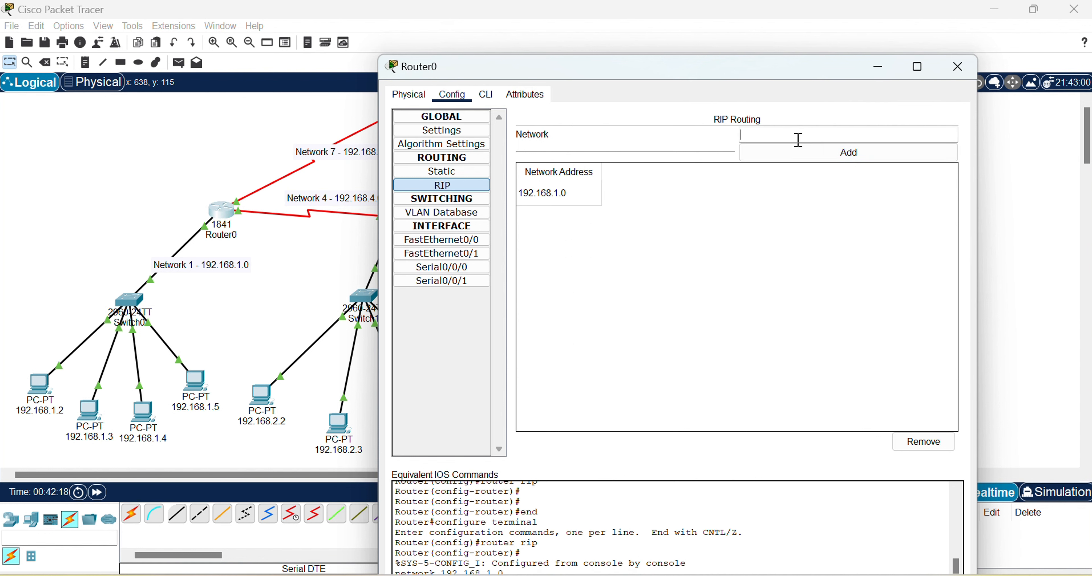
# Add the networks 192.168.2.0 and 192.168.3.0 to Router0's RIP routing
pyautogui.write('192.168.3.1')
pyautogui.press('BackSpace')
pyautogui.press('BackSpace')
pyautogui.press('BackSpace')
pyautogui.write('2')
pyautogui.click(833, 152)
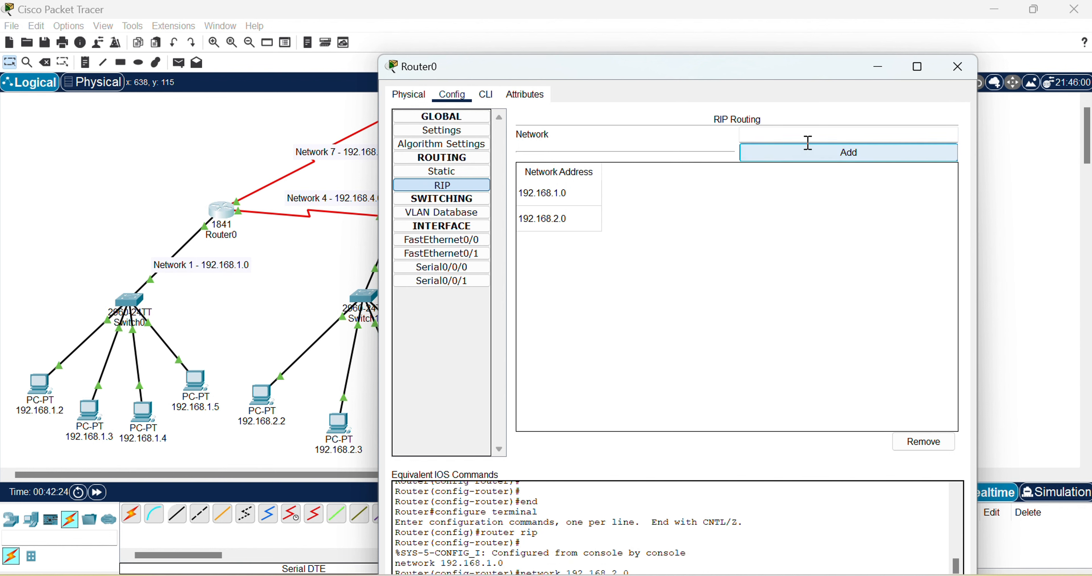
pyautogui.write('192.168.3.1')
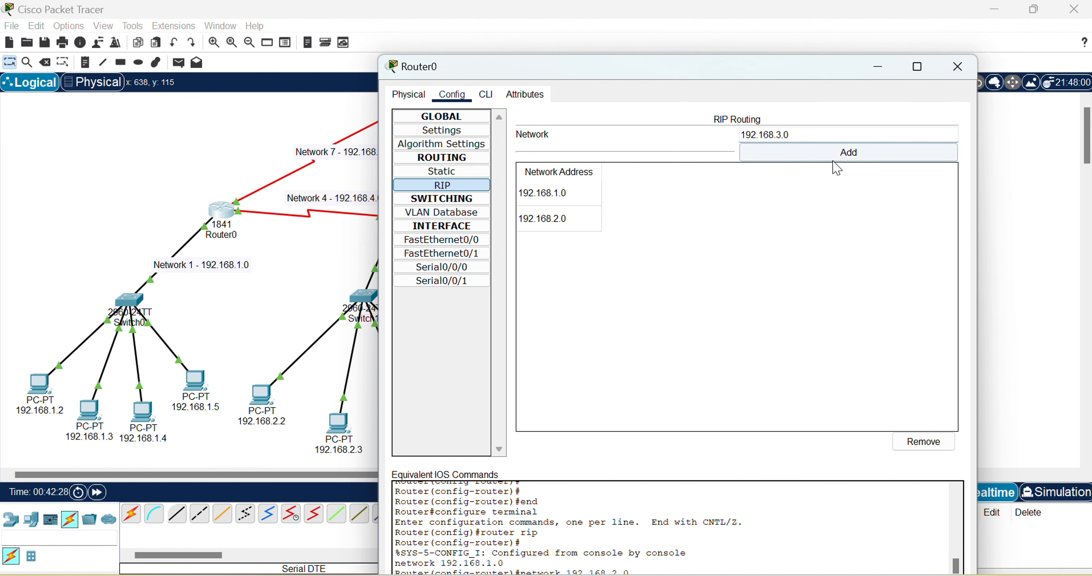
pyautogui.click(848, 157)
# Add the networks 192.168.4.0 and 192.168.5.0 to Router0's RIP routing
pyautogui.click(908, 134)
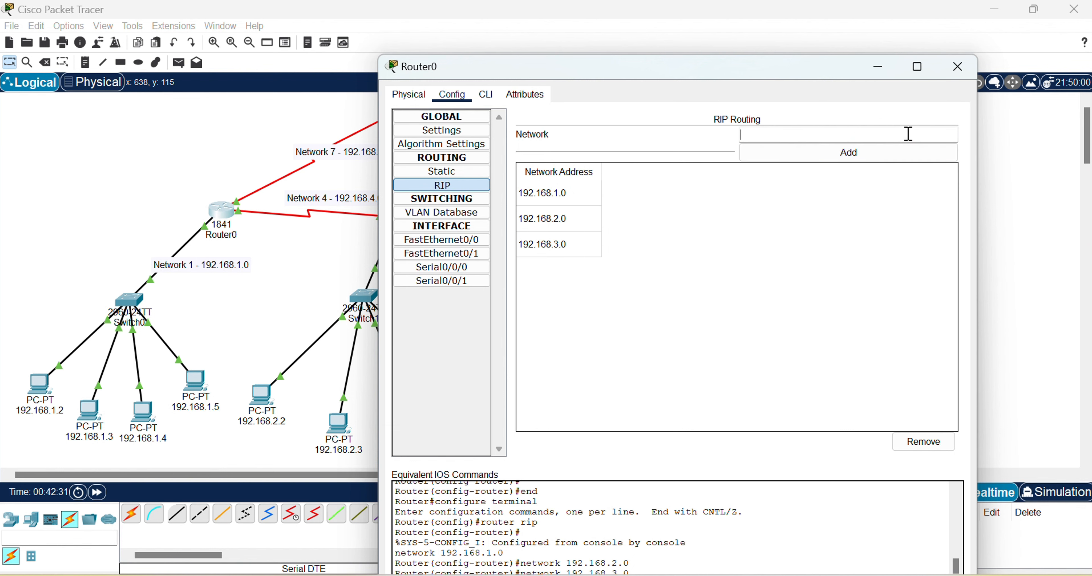
pyautogui.write('192.168.3.1')
pyautogui.write('4.0')
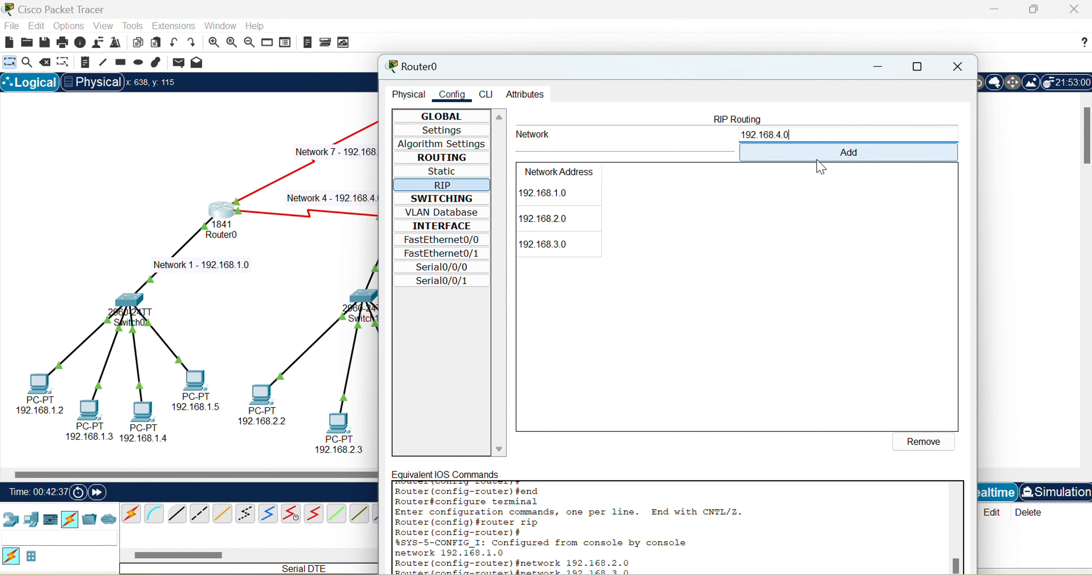
pyautogui.click(820, 158)
pyautogui.click(890, 134)
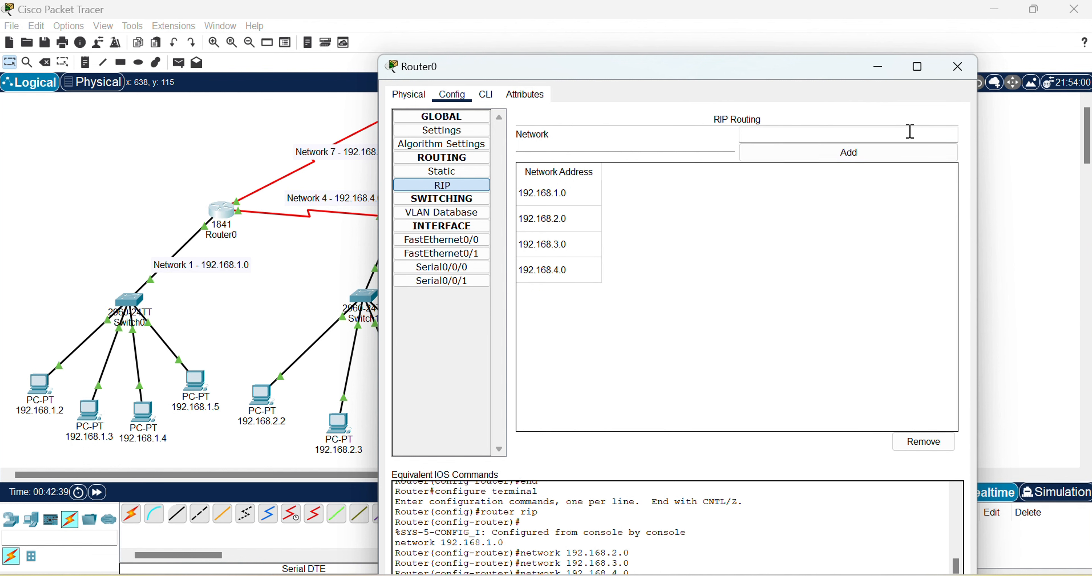
pyautogui.write('192.168.3.1')
pyautogui.click(832, 153)
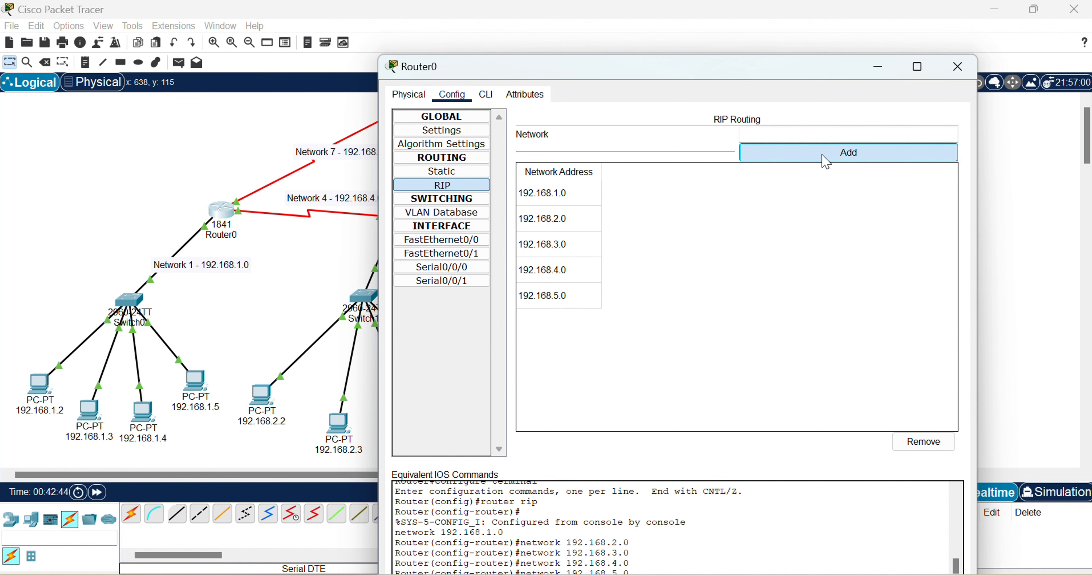
# Add the networks 192.168.6.0 and 192.168.7.0 to Router0's RIP routing and close the router window
pyautogui.click(882, 134)
pyautogui.write('192.168.3.1')
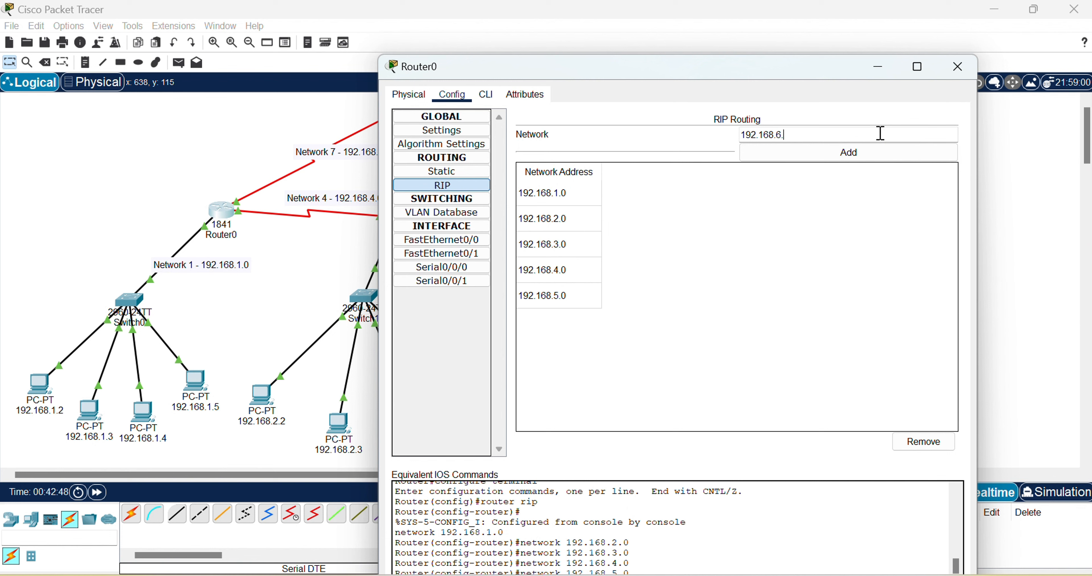
pyautogui.write('0')
pyautogui.click(798, 151)
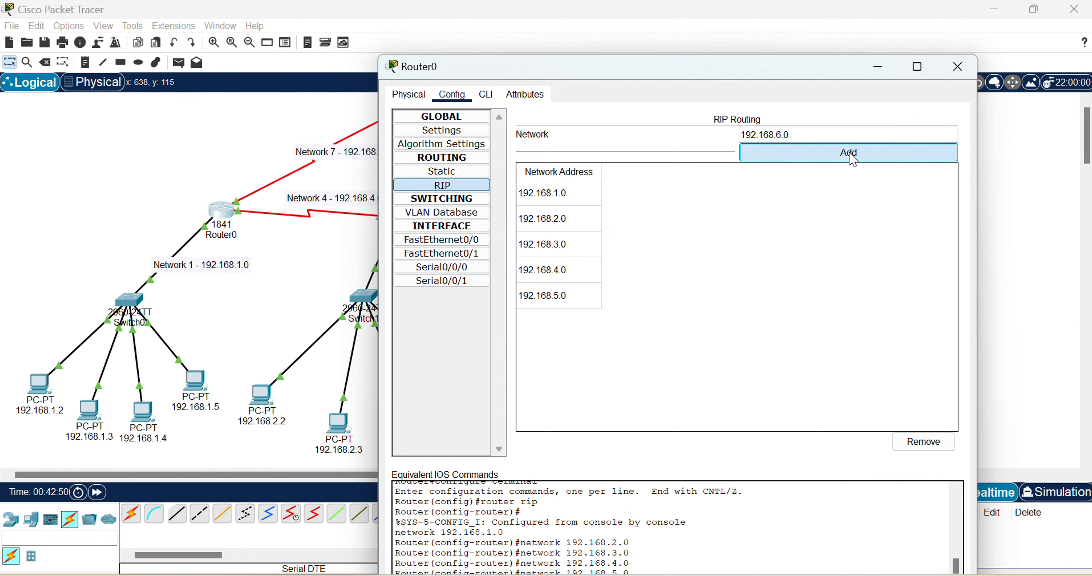
pyautogui.click(799, 136)
pyautogui.write('192.168.3.1')
pyautogui.press('BackSpace')
pyautogui.press('BackSpace')
pyautogui.press('BackSpace')
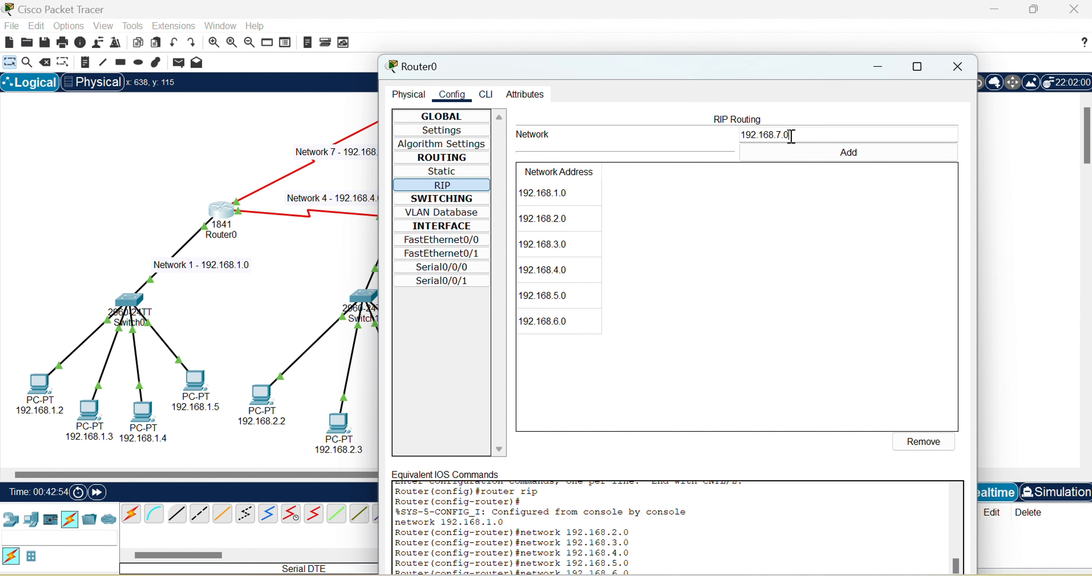
pyautogui.click(850, 155)
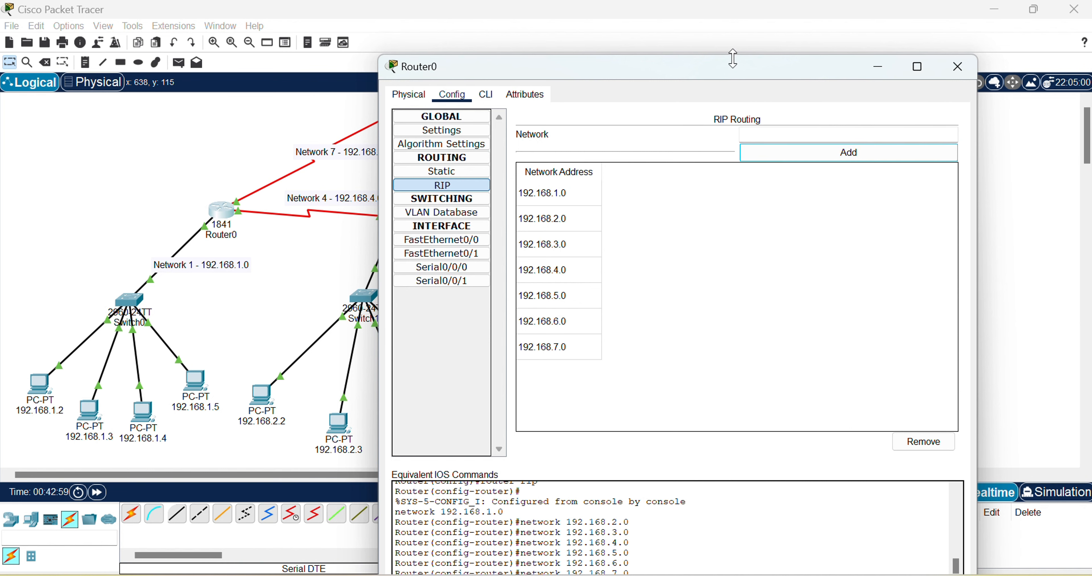
pyautogui.moveTo(730, 54); pyautogui.dragTo(757, 39)
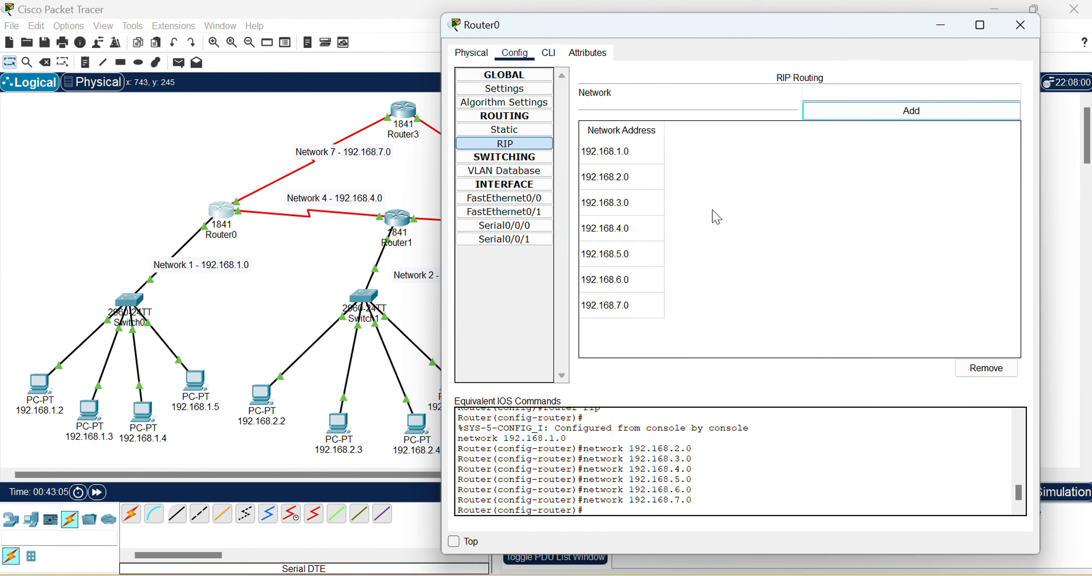
pyautogui.click(1021, 25)
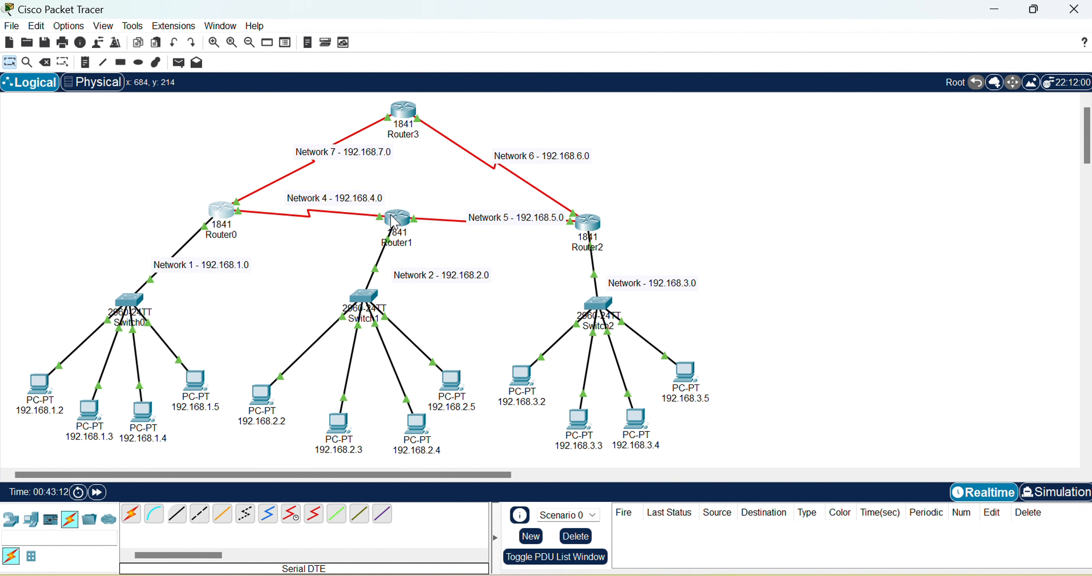
# Open Router1's RIP routing configuration and add the network 192.168.1.0
pyautogui.click(399, 232)
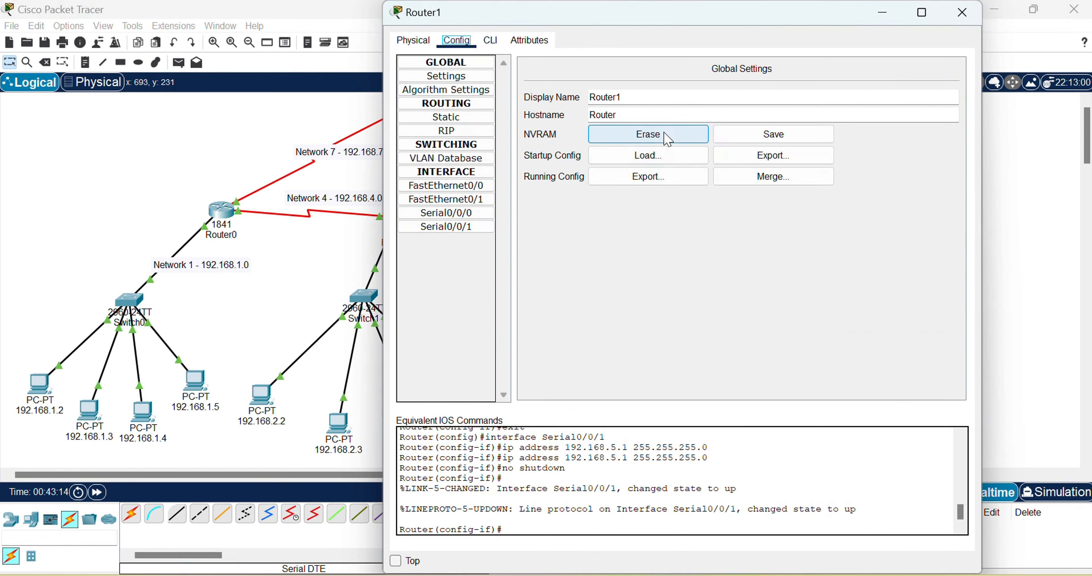
pyautogui.moveTo(809, 18); pyautogui.dragTo(859, 65)
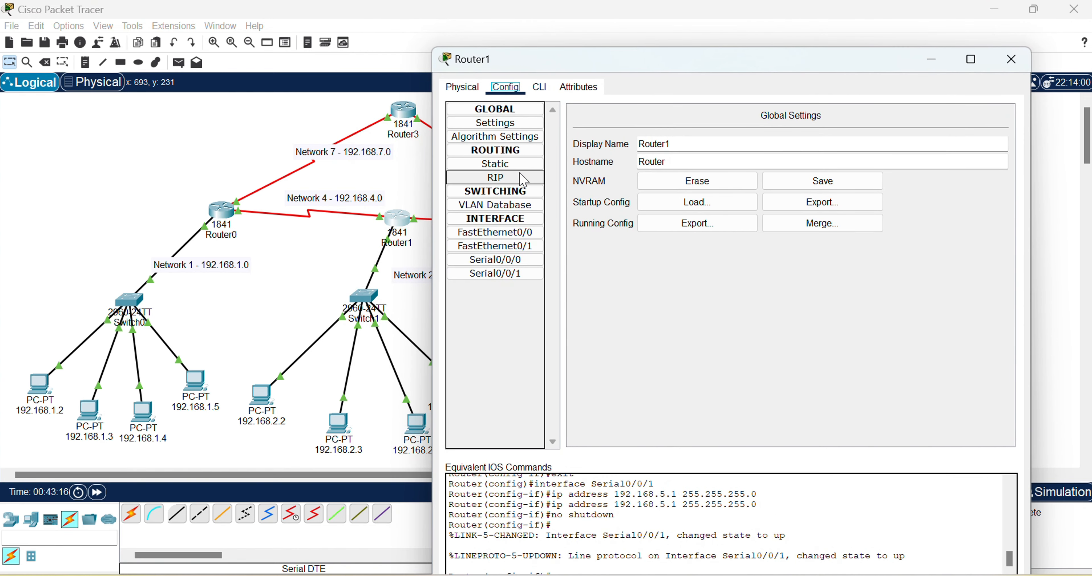
pyautogui.click(497, 181)
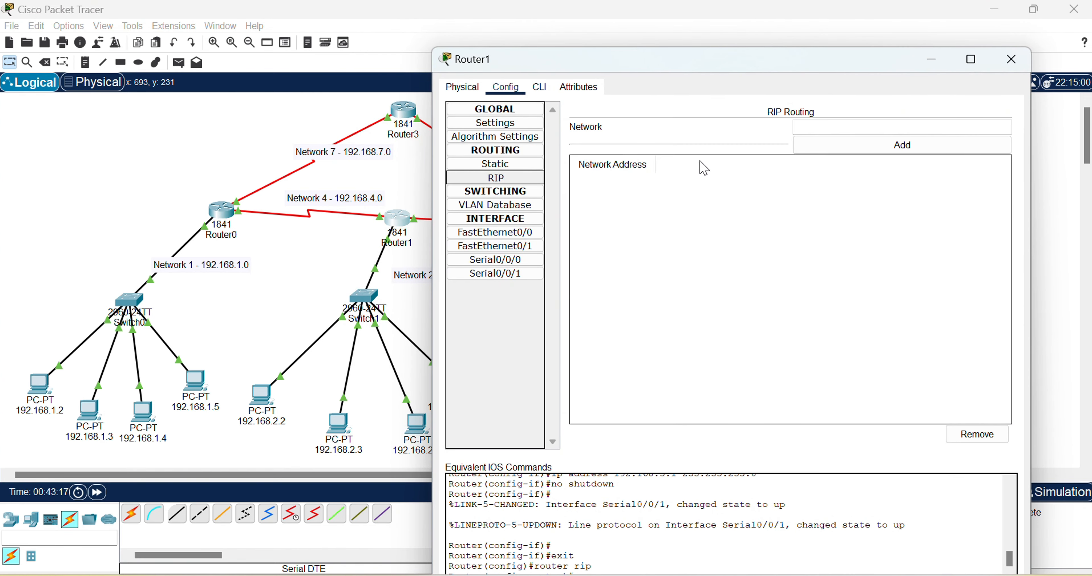
pyautogui.click(861, 123)
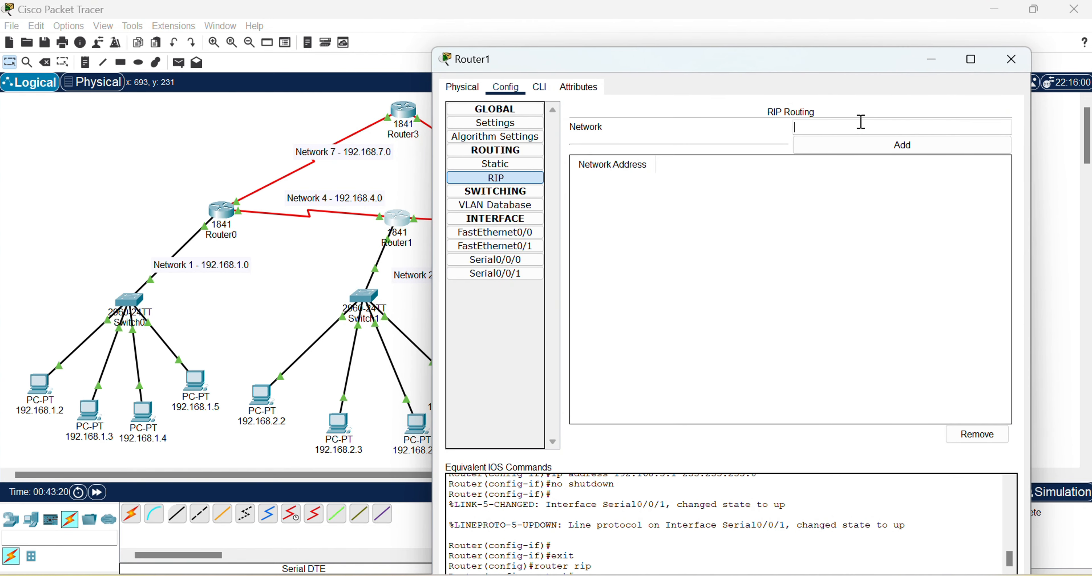
pyautogui.write('192.168.3.1.0')
pyautogui.click(864, 151)
# Add the networks 192.168.2.0 and 192.168.3.0 to Router1's RIP routing
pyautogui.click(830, 128)
pyautogui.write('192.168.3.1')
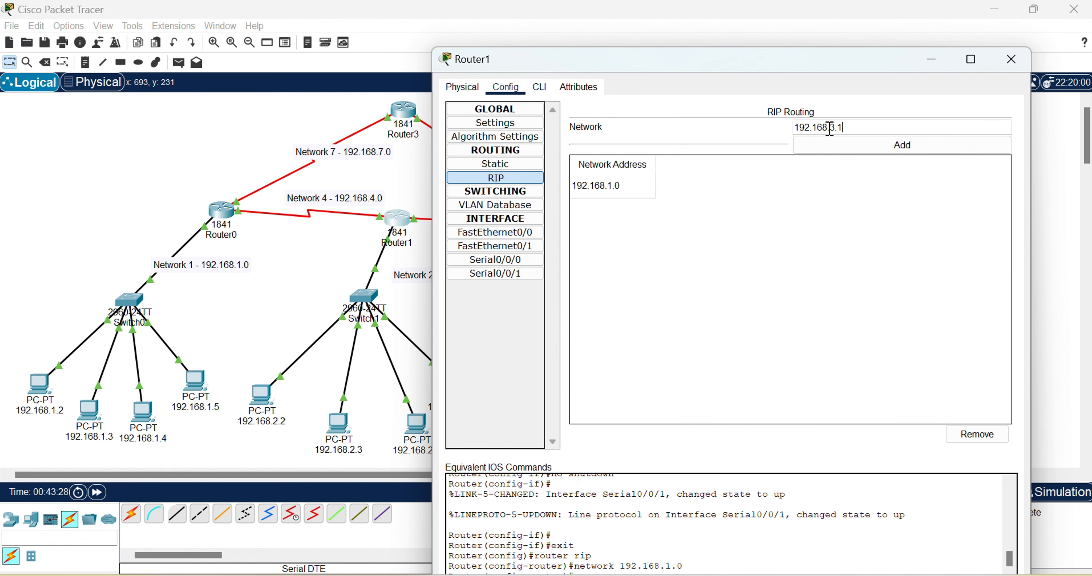
pyautogui.press('BackSpace')
pyautogui.write('2')
pyautogui.click(894, 146)
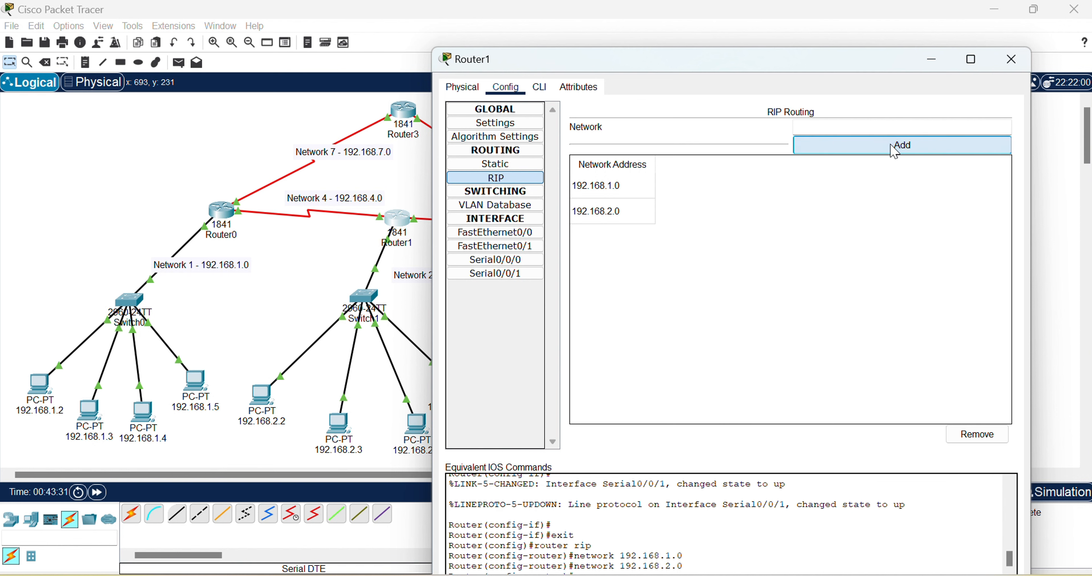
pyautogui.click(804, 128)
pyautogui.write('192.168.3.1')
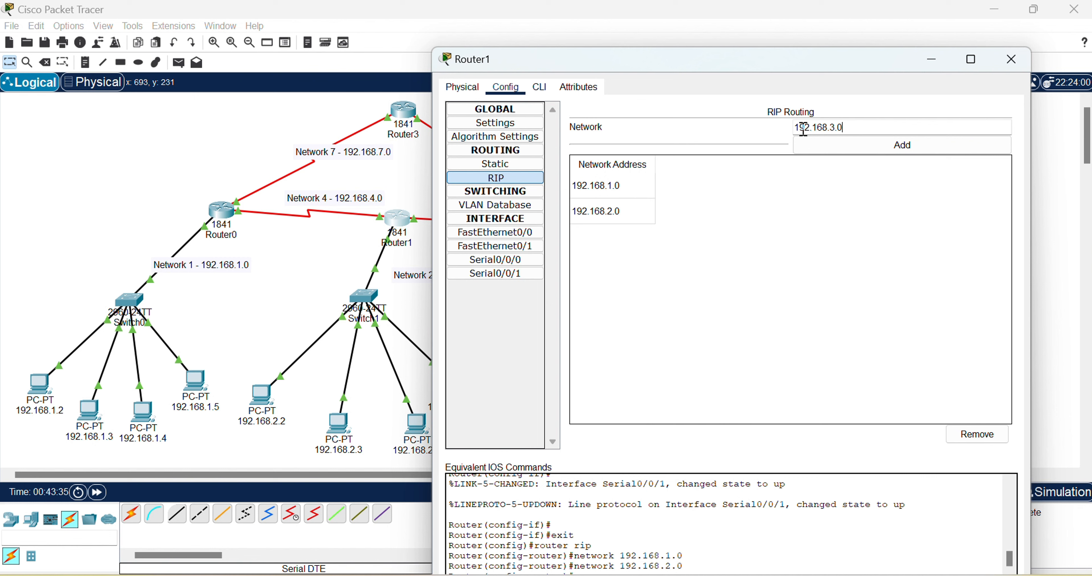
pyautogui.click(912, 145)
# Add the networks 192.168.4.0 and 192.168.5.0 to Router1's RIP routing
pyautogui.click(864, 129)
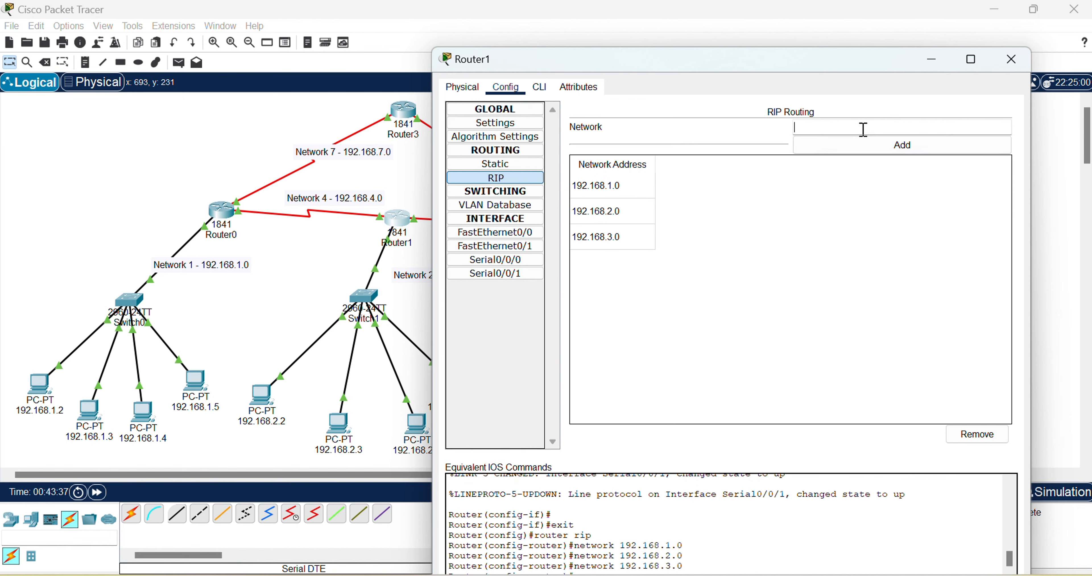
pyautogui.write('192.168.3.1')
pyautogui.click(884, 144)
pyautogui.click(853, 129)
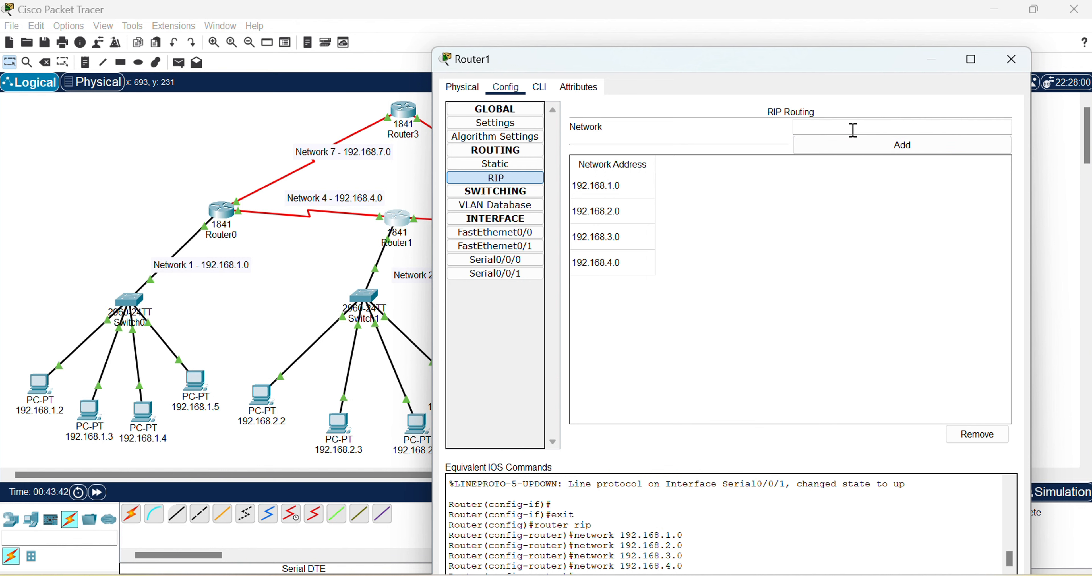
pyautogui.write('192.168.3.1')
pyautogui.click(872, 145)
# Add the networks 192.168.6.0 and 192.168.7.0 to Router1's RIP routing and close the router window
pyautogui.click(860, 123)
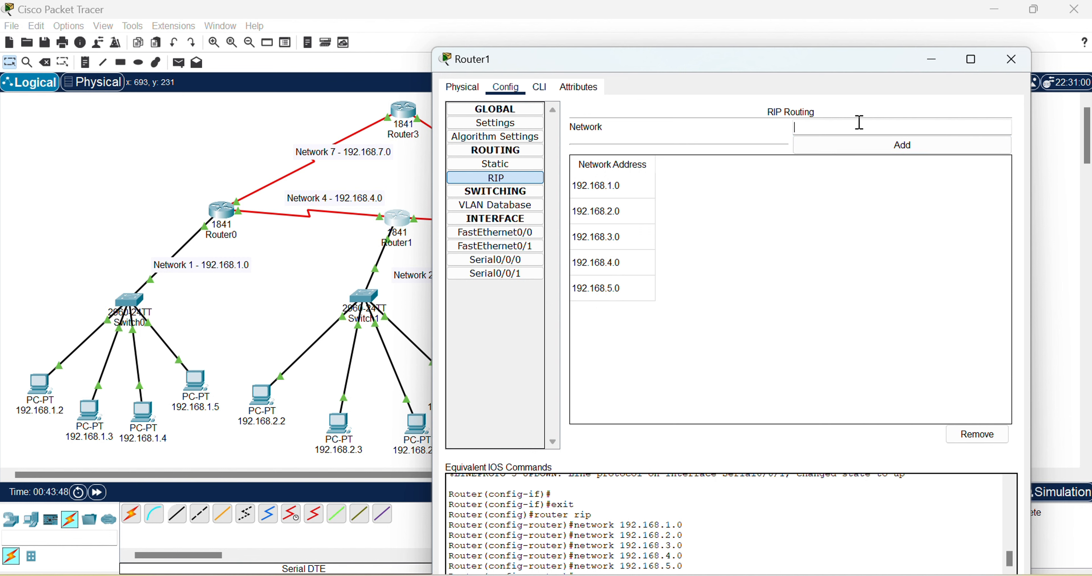
pyautogui.write('192.168.3.1')
pyautogui.press('BackSpace')
pyautogui.press('BackSpace')
pyautogui.press('BackSpace')
pyautogui.write('6.0')
pyautogui.click(876, 144)
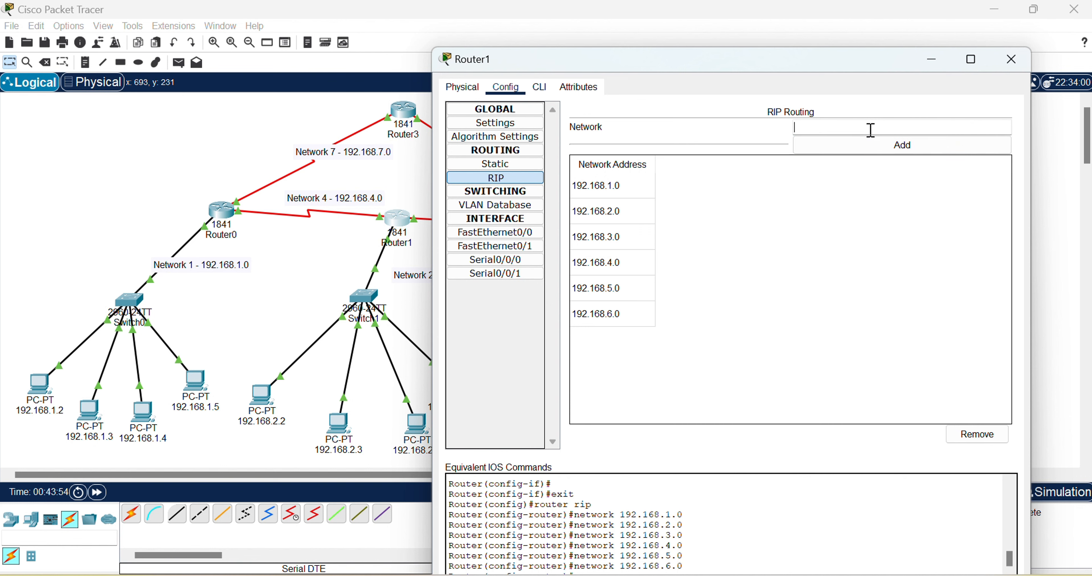
pyautogui.write('192.168.3.1')
pyautogui.write('.0')
pyautogui.click(899, 146)
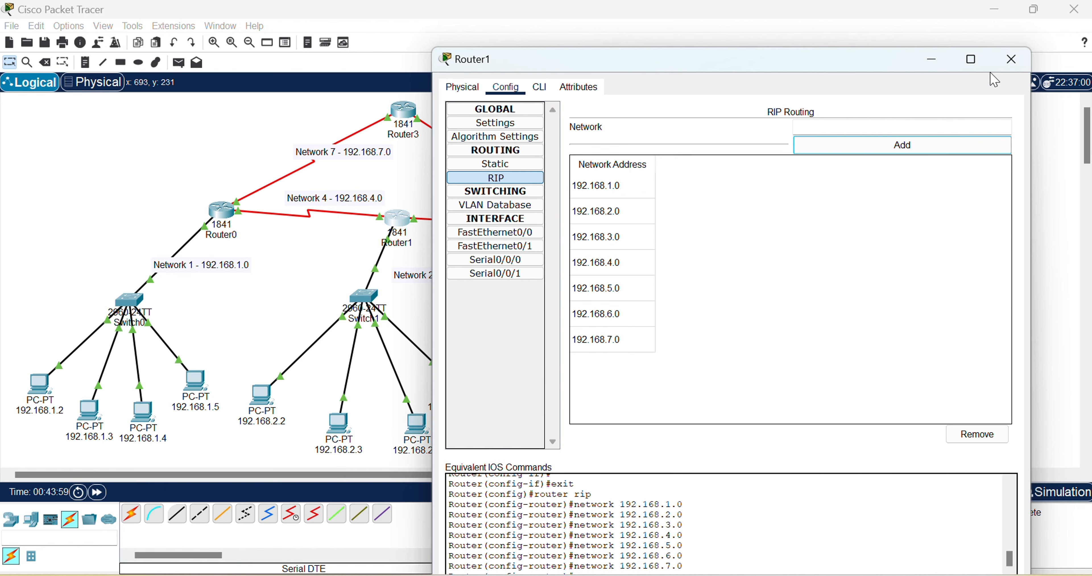
pyautogui.click(1012, 60)
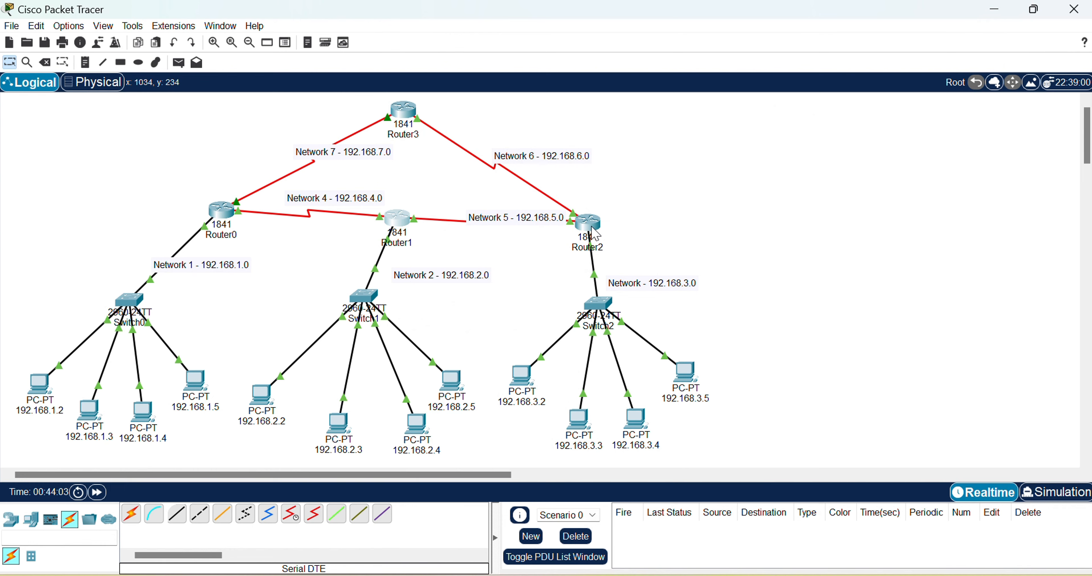
# Open Router2's RIP routing configuration and add the network 192.168.1.0
pyautogui.click(598, 232)
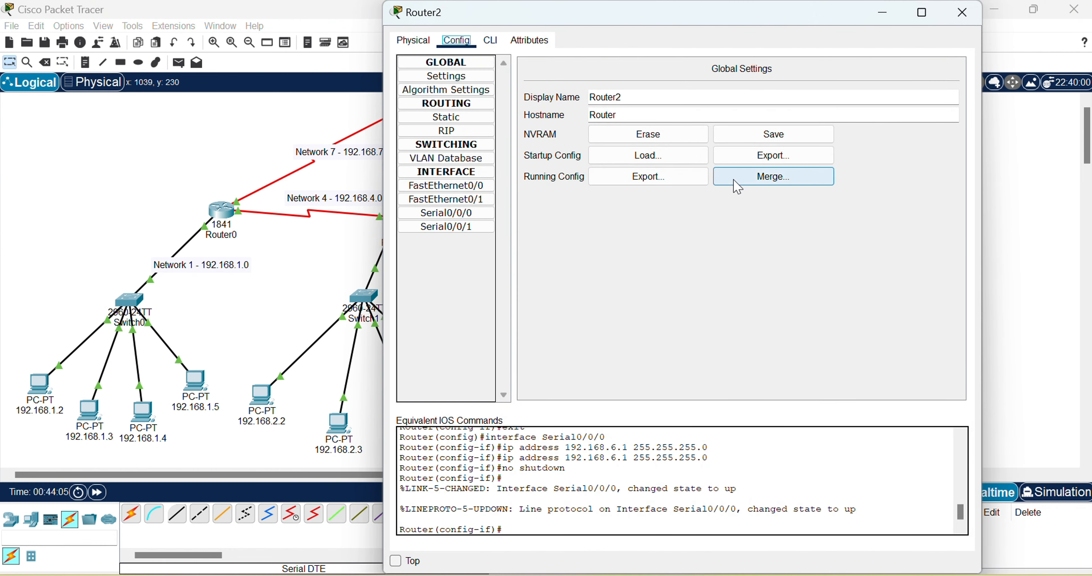
pyautogui.click(447, 130)
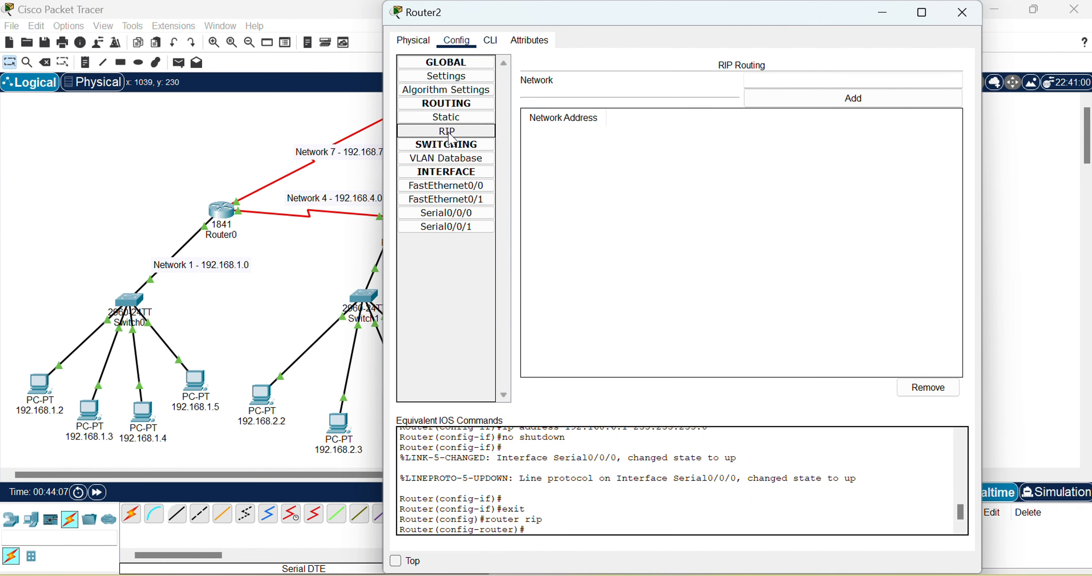
pyautogui.click(853, 85)
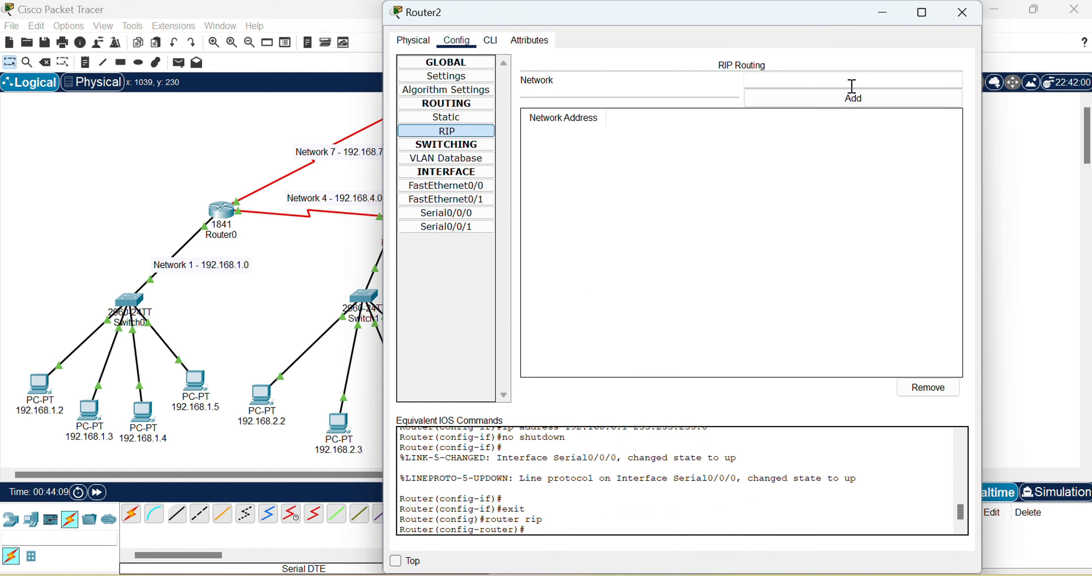
pyautogui.write('192.168.3.11')
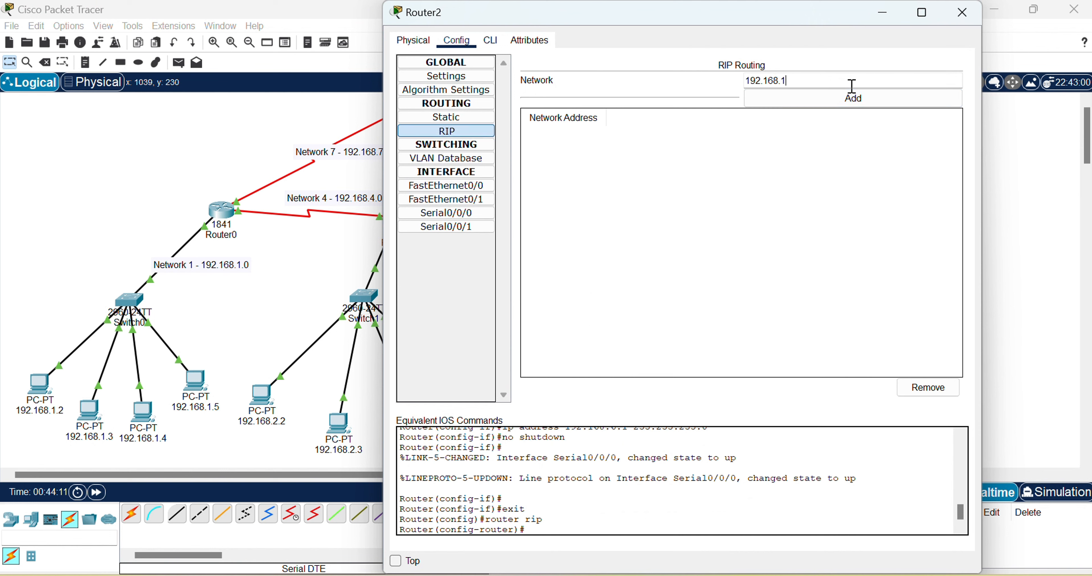
pyautogui.write('.0')
pyautogui.click(852, 95)
# Add the networks 192.168.2.0 and 192.168.3.0 to Router2's RIP routing
pyautogui.click(766, 80)
pyautogui.write('192.168.3.1')
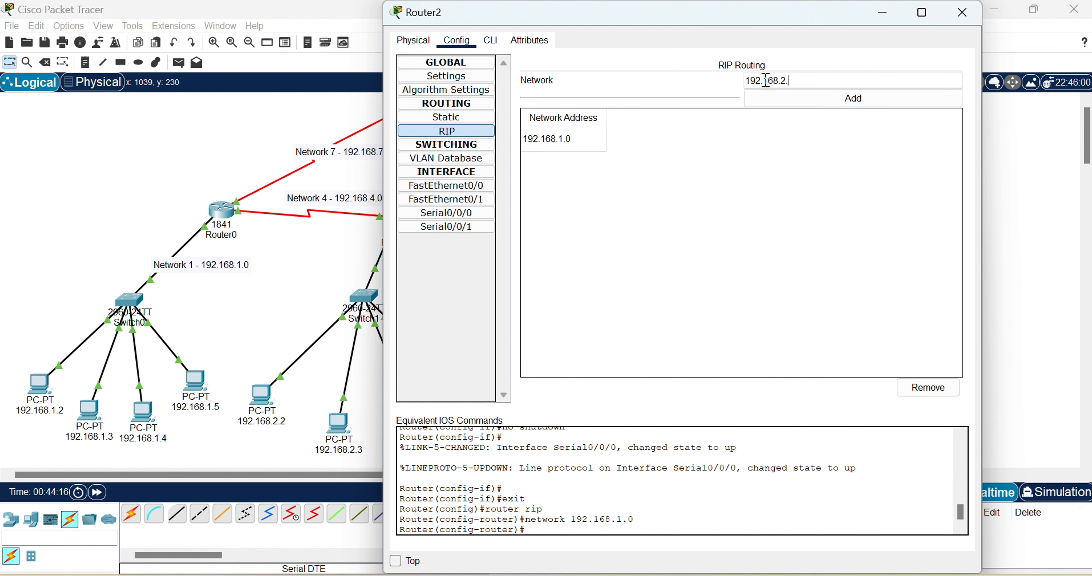
pyautogui.write('0')
pyautogui.click(792, 91)
pyautogui.click(791, 86)
pyautogui.write('192.168.3')
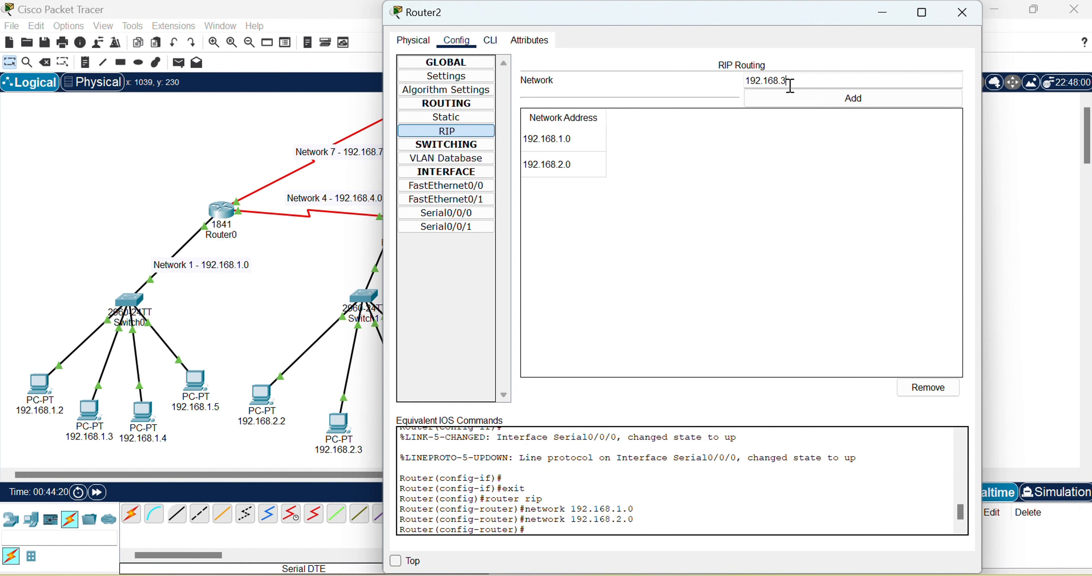
pyautogui.write('.0')
pyautogui.click(848, 104)
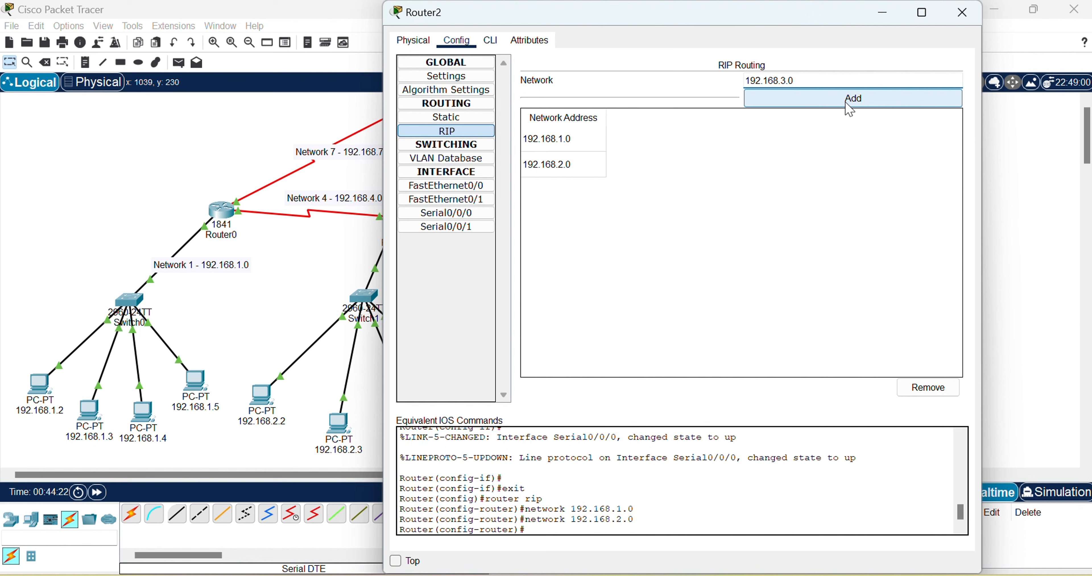
# Add the networks 192.168.4.0 and 192.168.5.0 to Router2's RIP routing
pyautogui.click(768, 85)
pyautogui.write('192.168.3.')
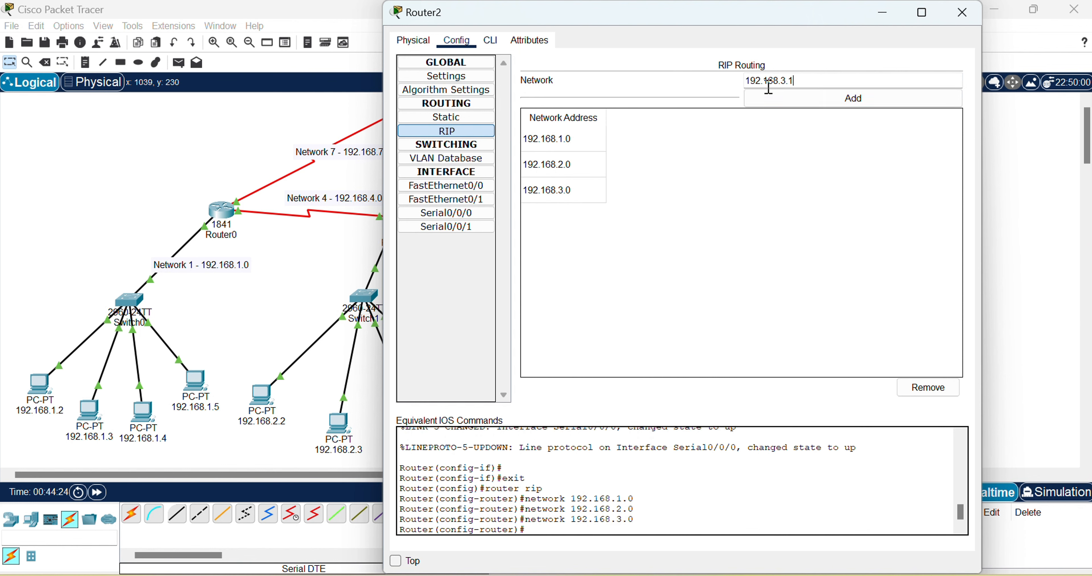
pyautogui.press('BackSpace')
pyautogui.press('BackSpace')
pyautogui.write('4.0')
pyautogui.click(776, 99)
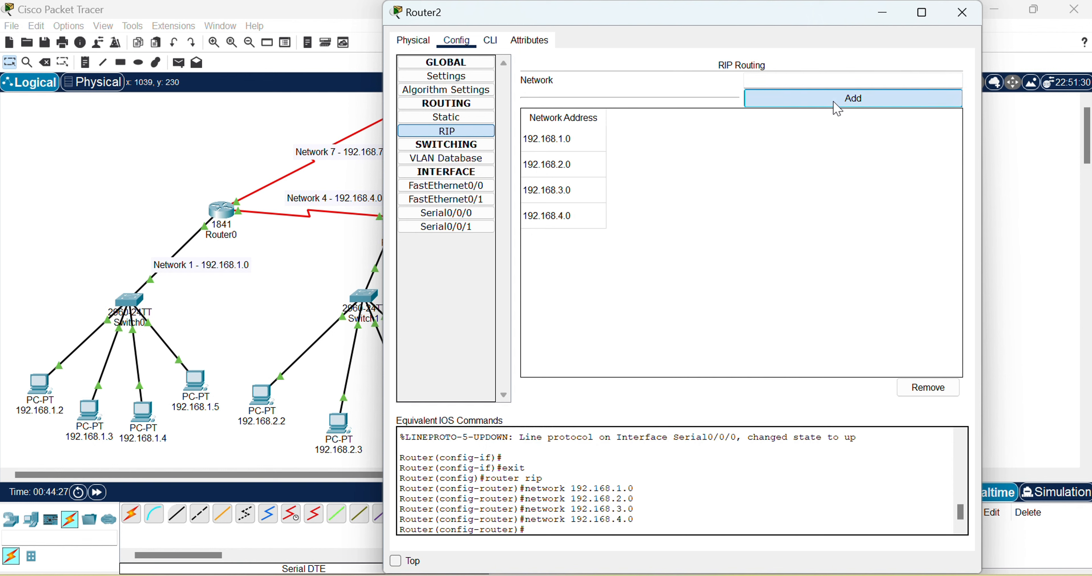
pyautogui.click(772, 78)
pyautogui.write('192.168.')
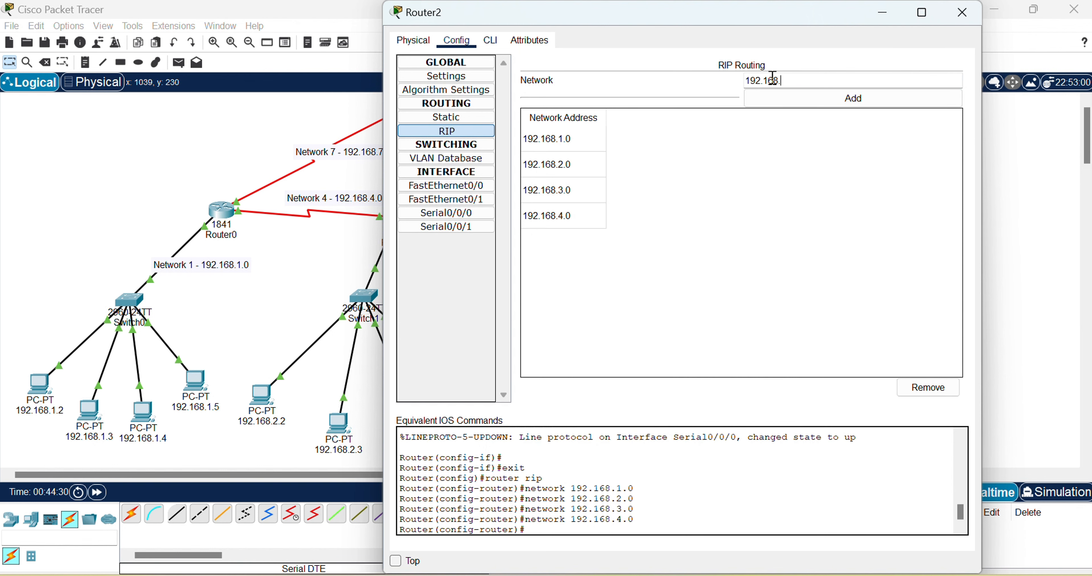
pyautogui.write('5.0')
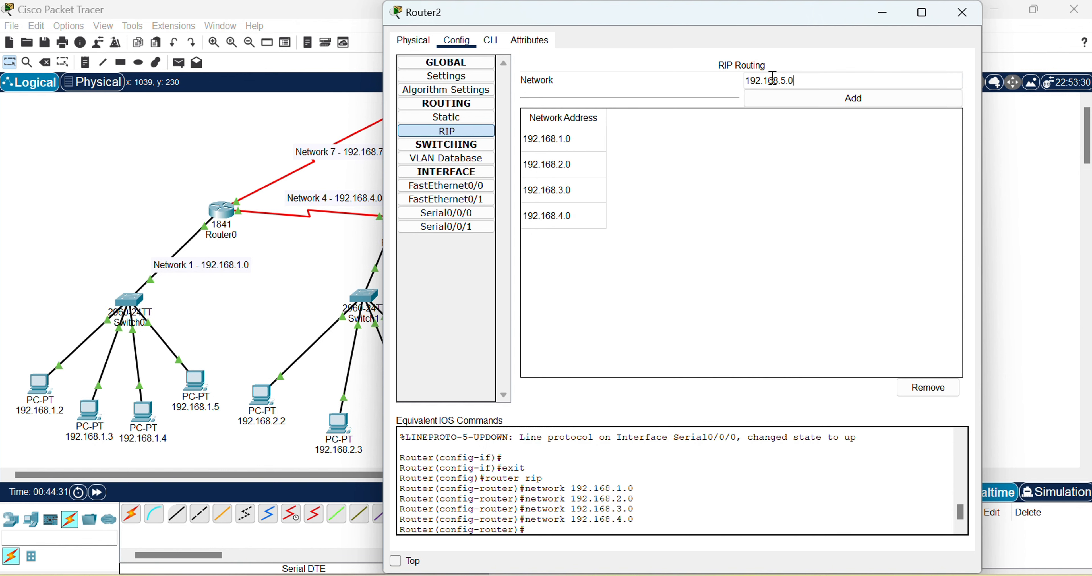
pyautogui.click(827, 102)
# Add the networks 192.168.6.0 and 192.168.7.0 to Router2's RIP routing and close the router window
pyautogui.click(781, 84)
pyautogui.write('192.168.3.1')
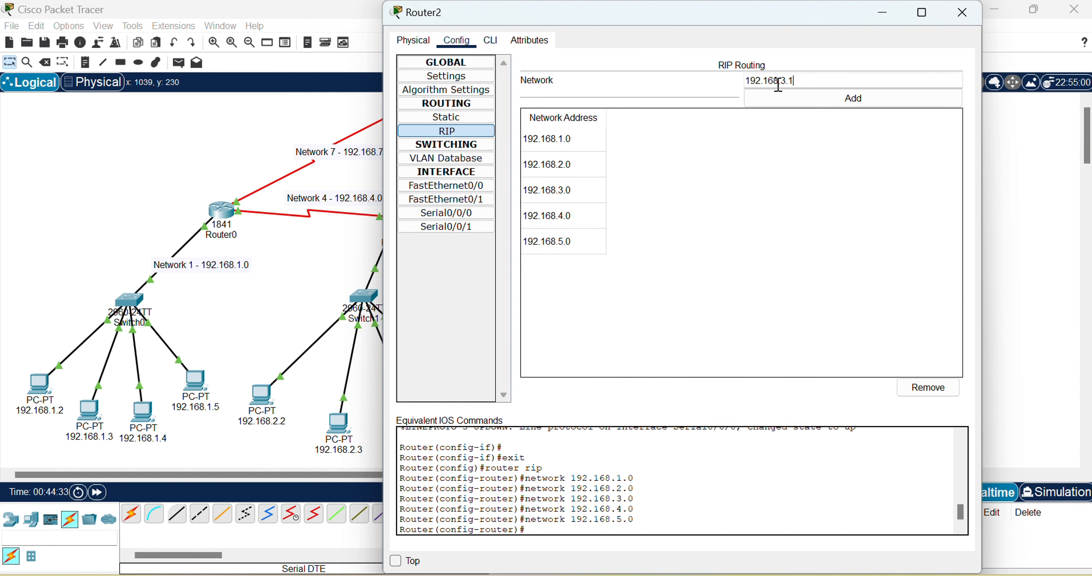
pyautogui.press('BackSpace')
pyautogui.press('BackSpace')
pyautogui.press('BackSpace')
pyautogui.write('6.0')
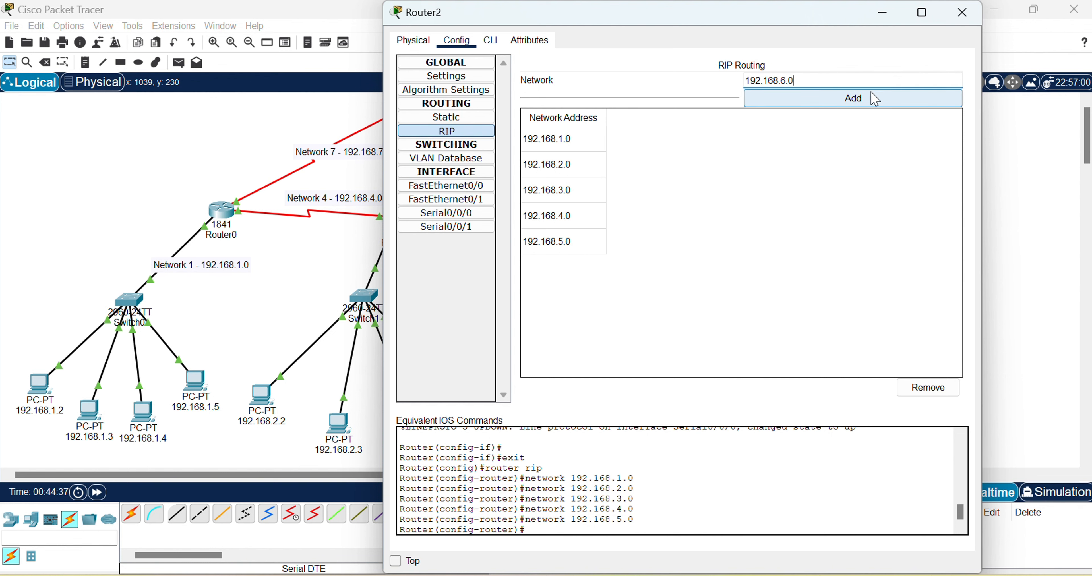
pyautogui.click(844, 102)
pyautogui.click(788, 83)
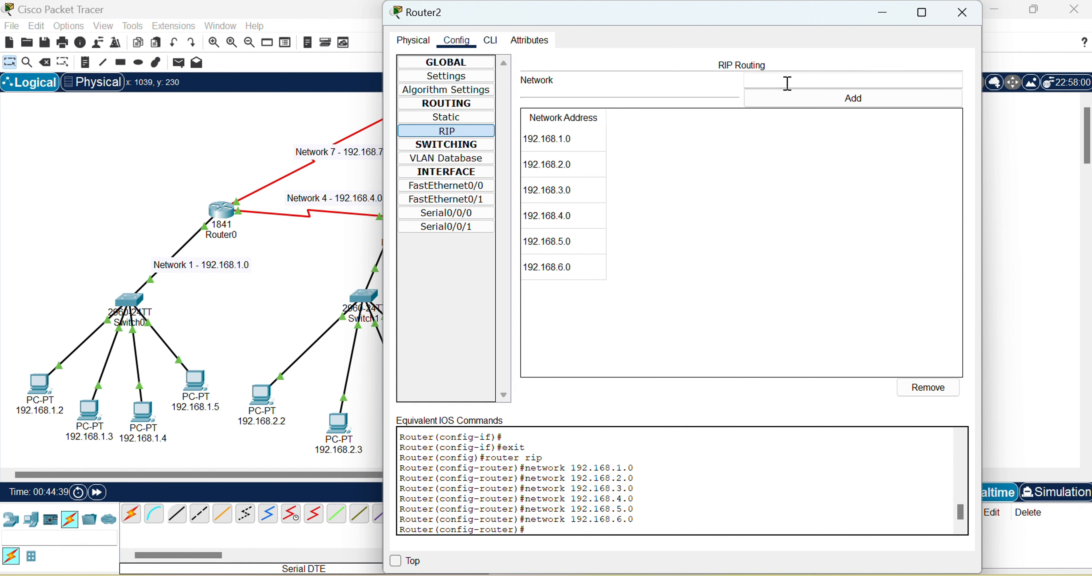
pyautogui.write('192.168.7.0')
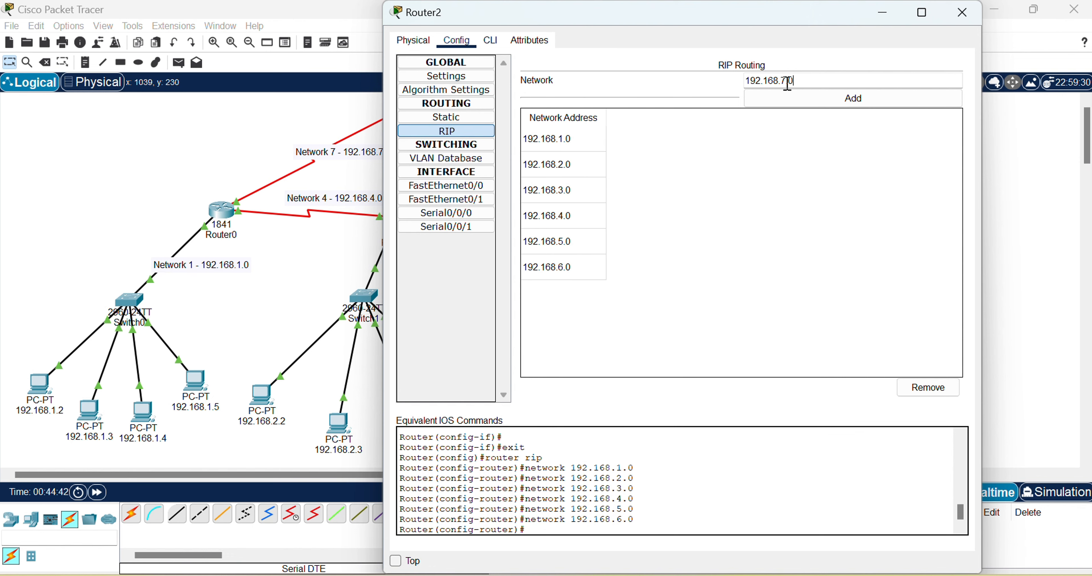
pyautogui.click(847, 97)
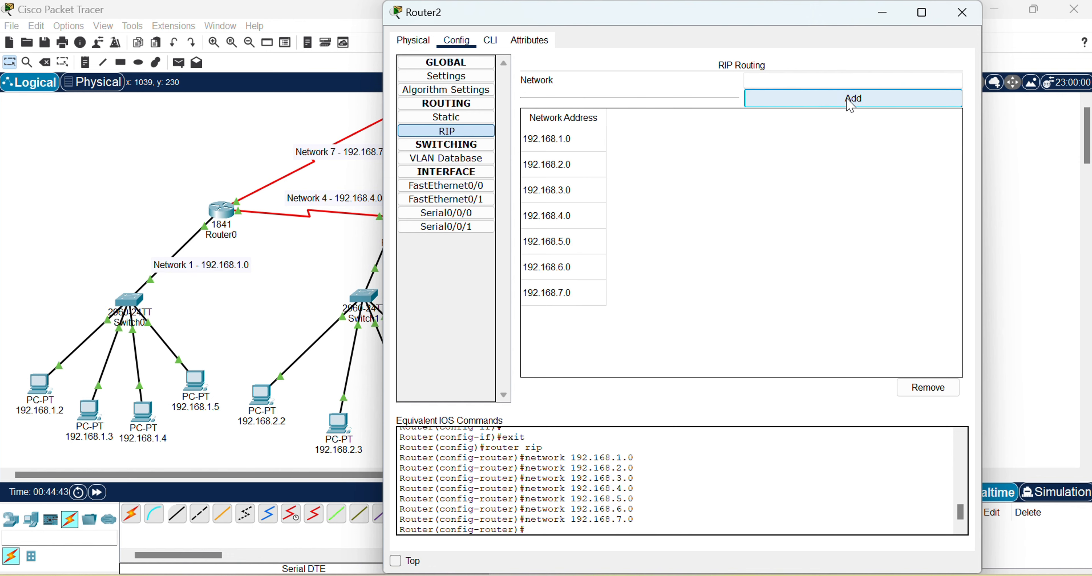
pyautogui.click(963, 13)
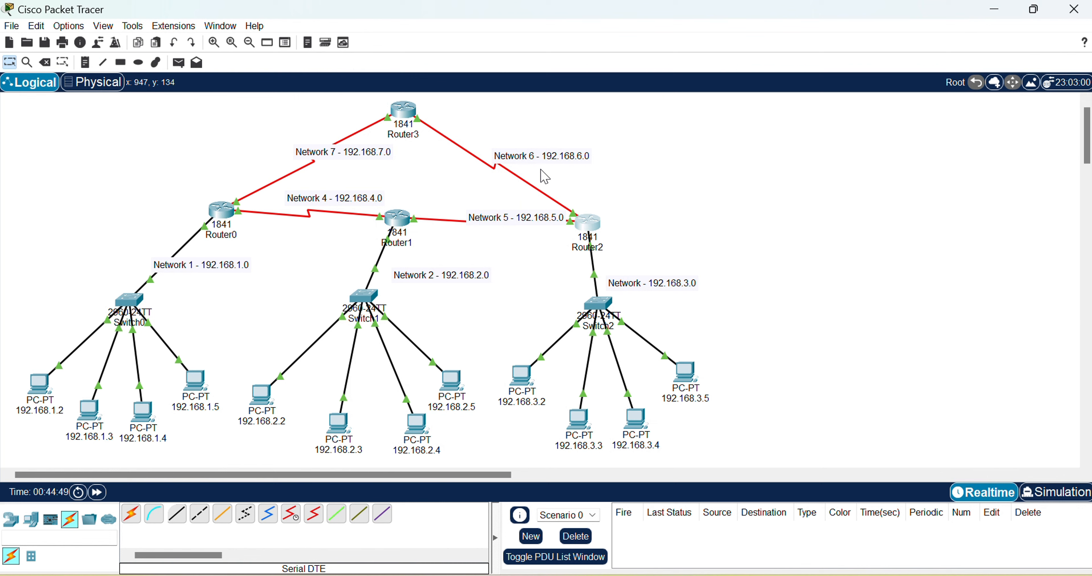
# Open Router3's RIP routing configuration and add the network 192.168.1.0
pyautogui.click(403, 111)
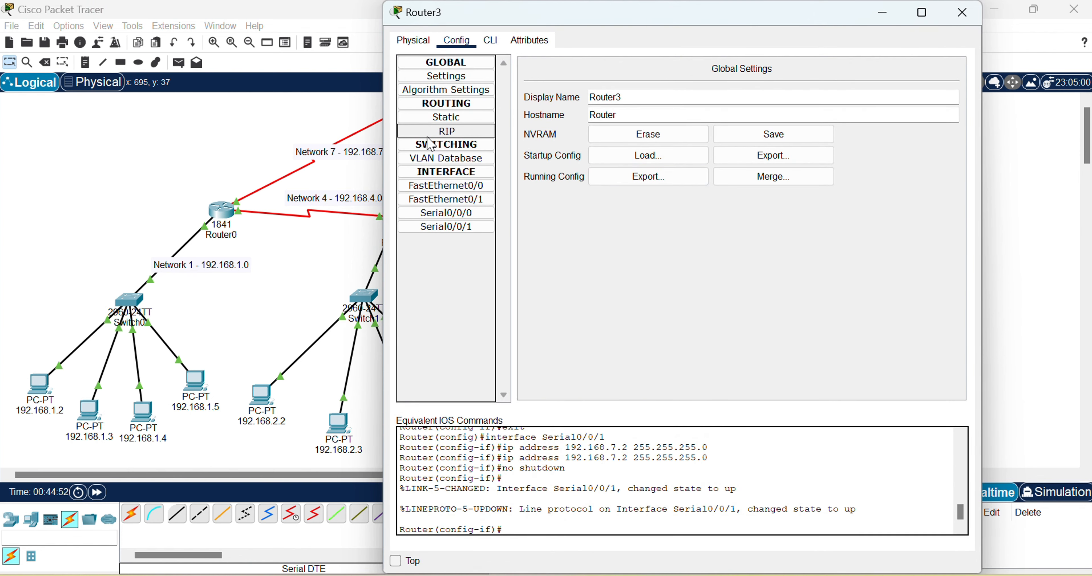
pyautogui.click(446, 131)
pyautogui.click(843, 82)
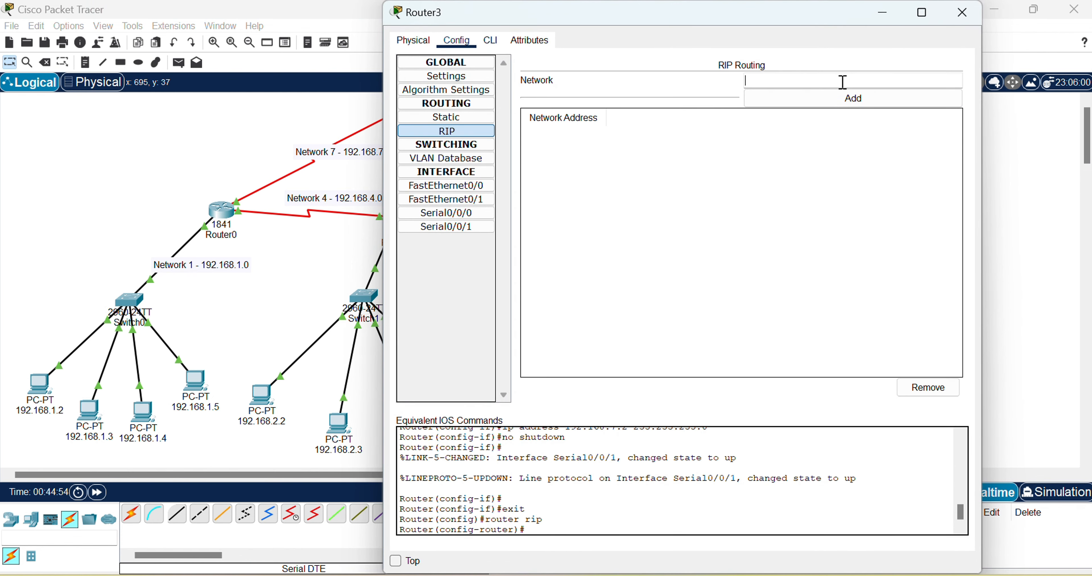
pyautogui.write('192.168.3.5')
pyautogui.press('BackSpace')
pyautogui.press('BackSpace')
pyautogui.press('BackSpace')
pyautogui.write('1.0')
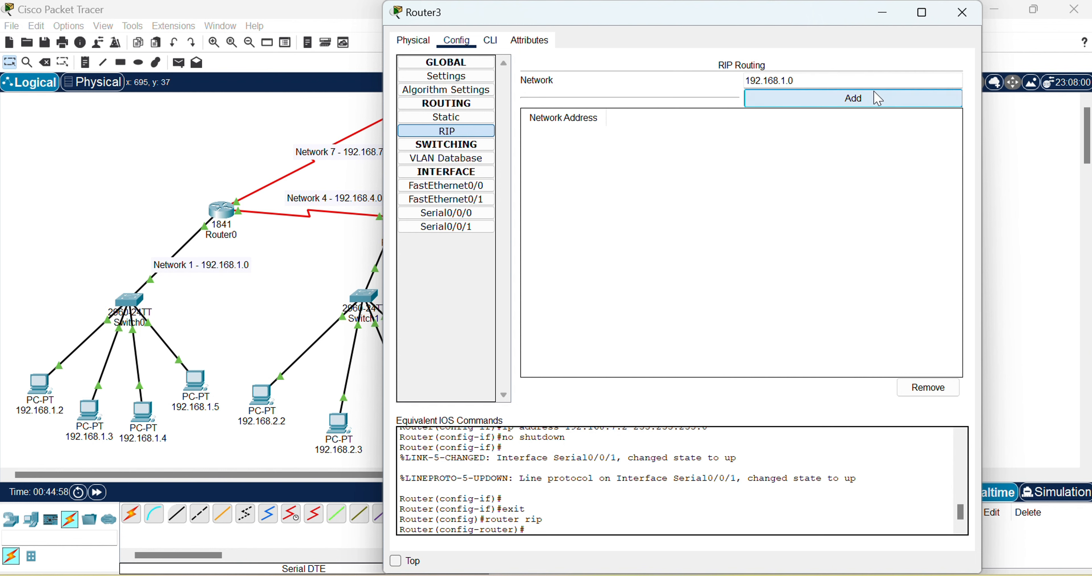
pyautogui.click(798, 99)
# Add the networks 192.168.2.0 and 192.168.3.0 to Router3's RIP routing
pyautogui.click(750, 83)
pyautogui.write('192.168.3.')
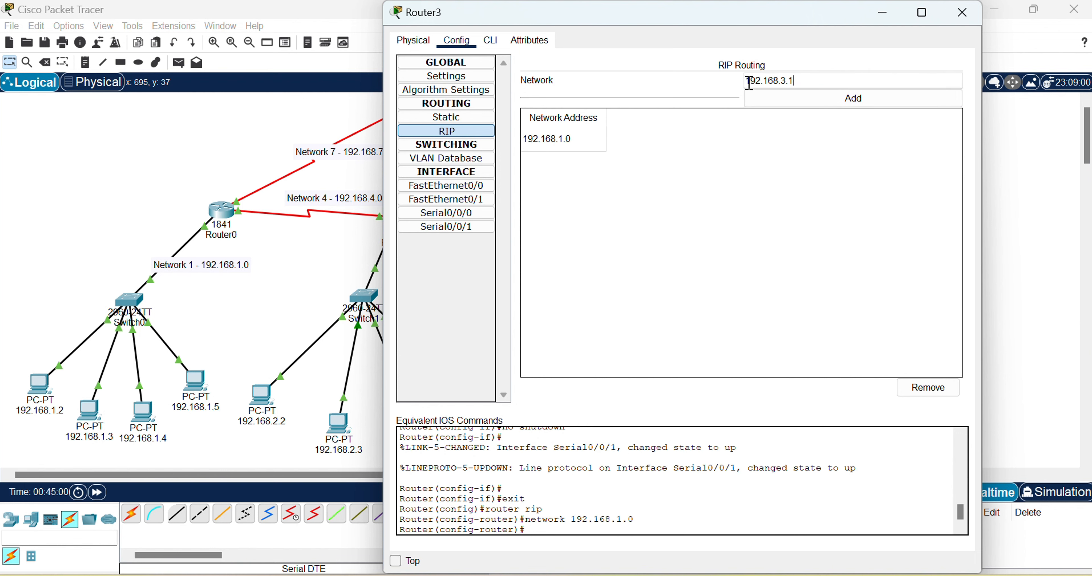
pyautogui.press('BackSpace')
pyautogui.press('BackSpace')
pyautogui.write('2.0')
pyautogui.click(754, 97)
pyautogui.click(777, 75)
pyautogui.write('192.168.3.')
pyautogui.press('BackSpace')
pyautogui.press('BackSpace')
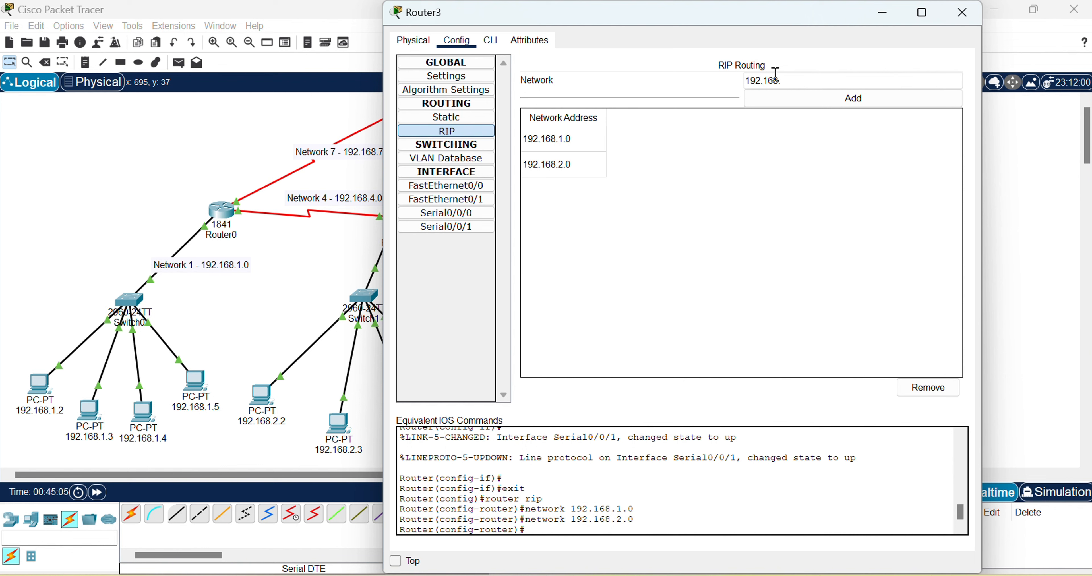
pyautogui.write('0')
pyautogui.click(778, 99)
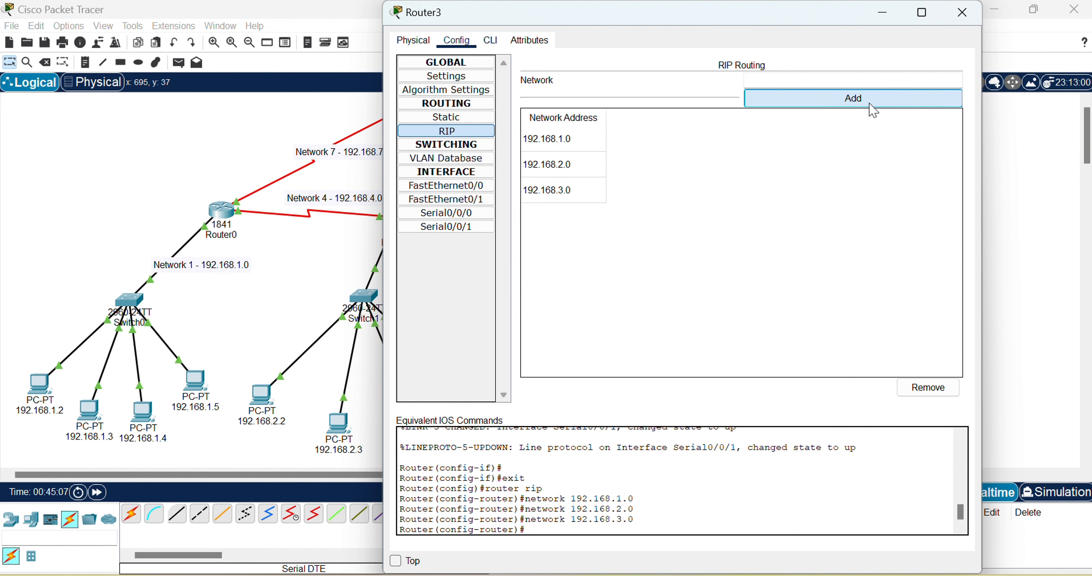
# Add the networks 192.168.4.0 and 192.168.5.0 to Router3's RIP routing
pyautogui.click(783, 78)
pyautogui.write('192.168.3.')
pyautogui.press('BackSpace')
pyautogui.press('BackSpace')
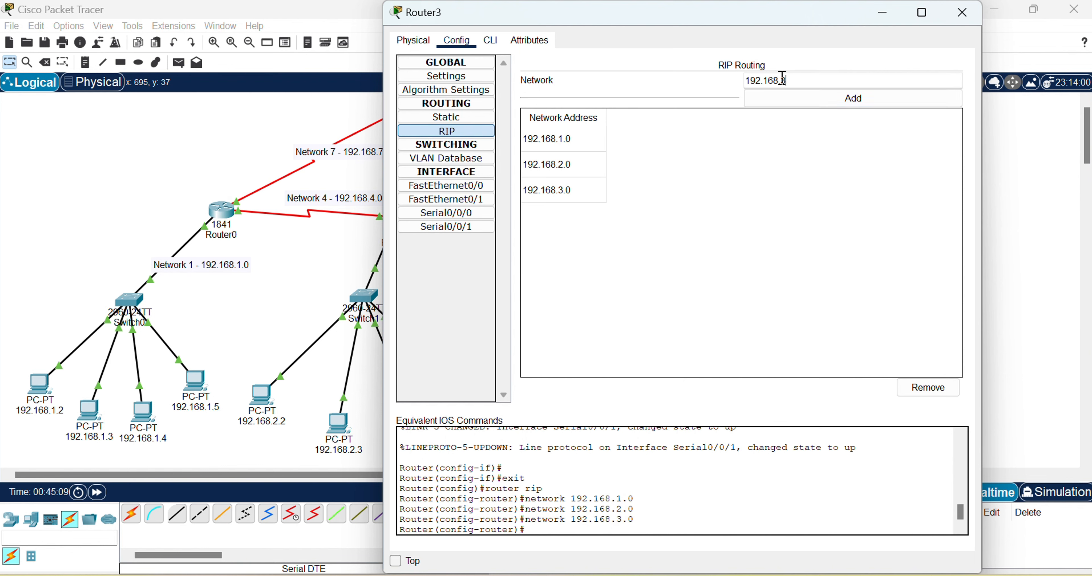
pyautogui.write('4.0')
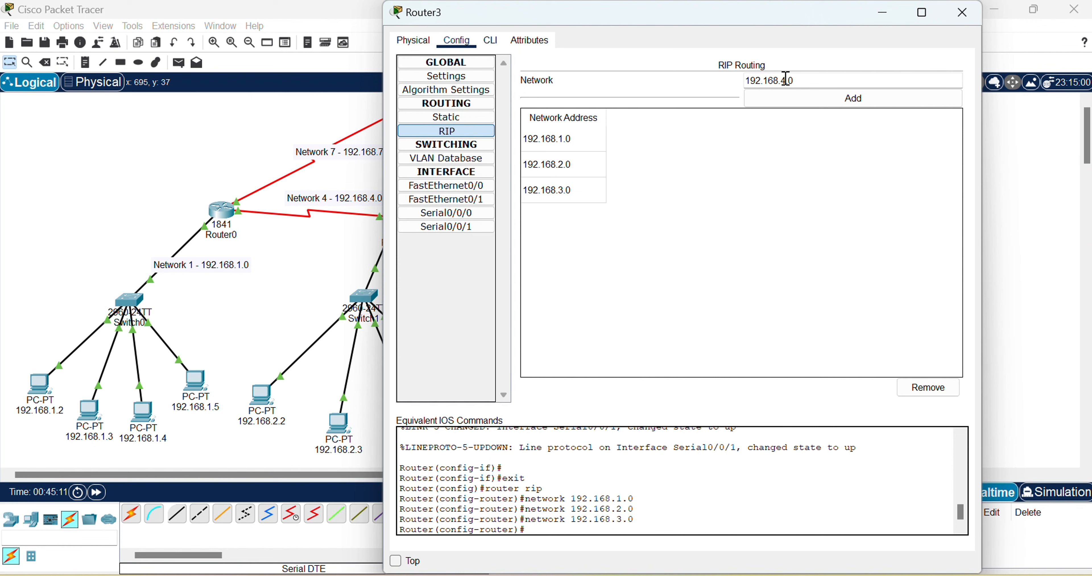
pyautogui.click(839, 103)
pyautogui.click(753, 76)
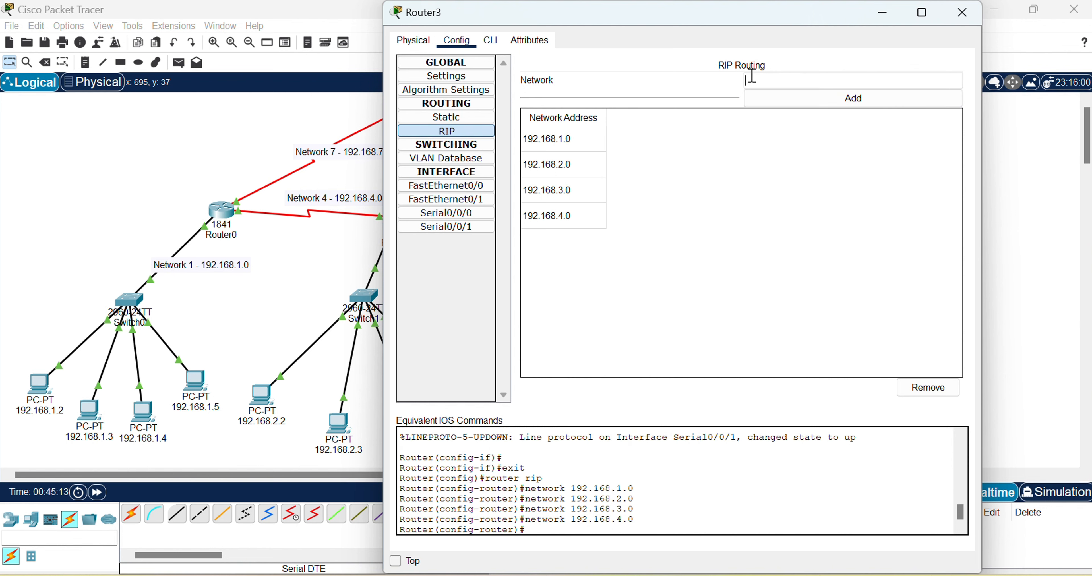
pyautogui.write('192.168.3.')
pyautogui.press('BackSpace')
pyautogui.press('BackSpace')
pyautogui.write('5.0')
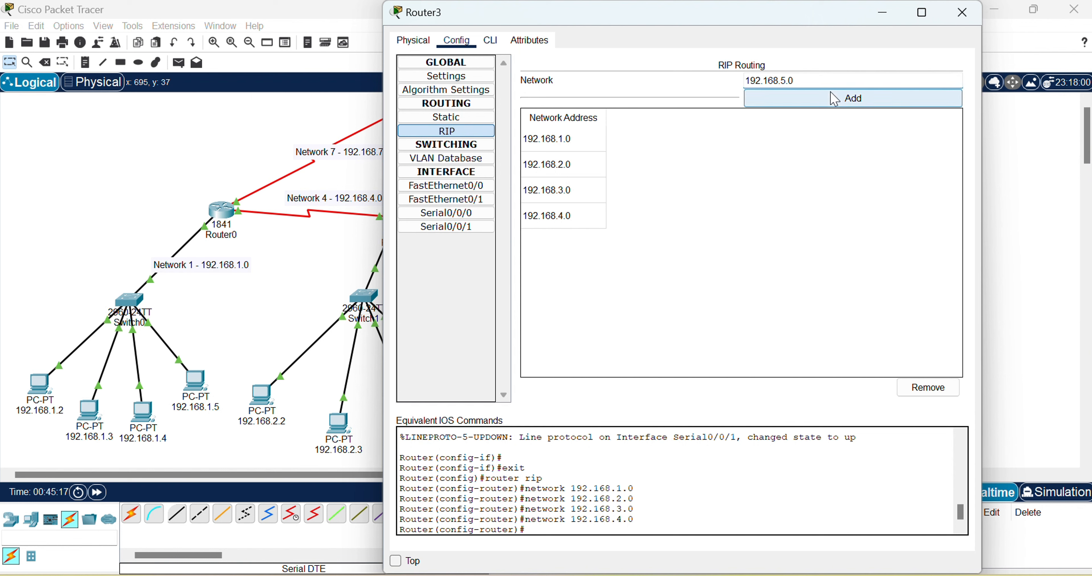
pyautogui.click(754, 98)
# Add the network 192.168.6.0 to Router3's RIP routing
pyautogui.click(784, 84)
pyautogui.write('192.168.3.0')
pyautogui.press('BackSpace')
pyautogui.press('BackSpace')
pyautogui.press('BackSpace')
pyautogui.write('6.0')
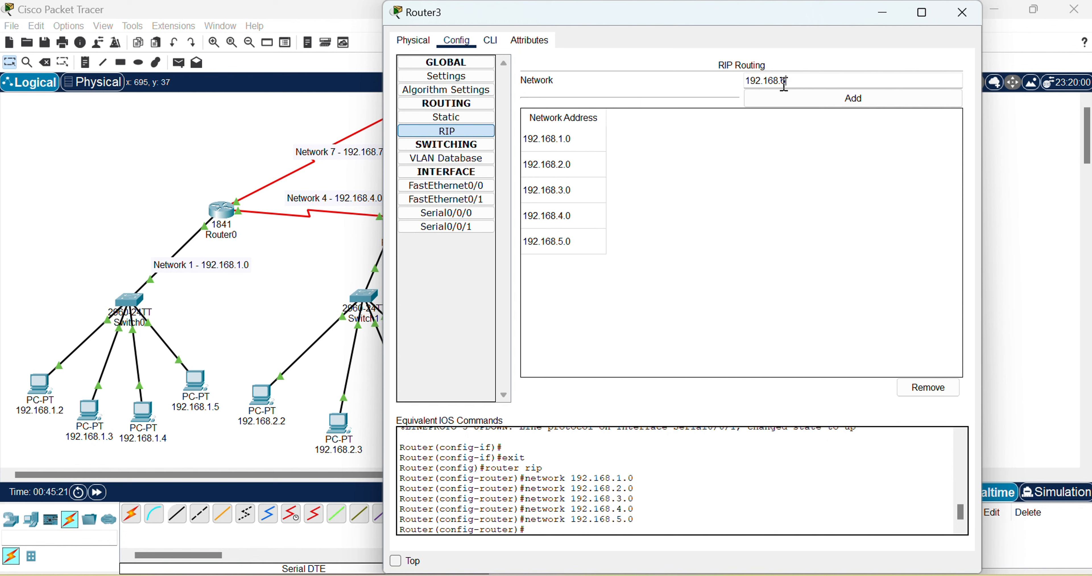
pyautogui.click(876, 110)
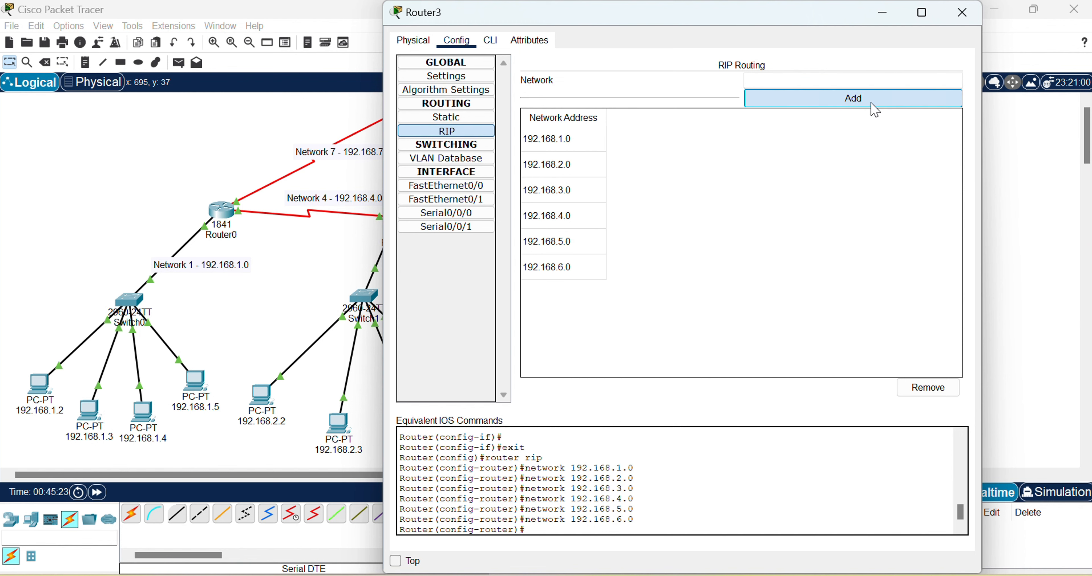
# Add the network 192.168.7.0 to Router3's RIP routing and close the router window
pyautogui.click(792, 82)
pyautogui.write('192.168.3.0')
pyautogui.press('BackSpace')
pyautogui.press('BackSpace')
pyautogui.press('BackSpace')
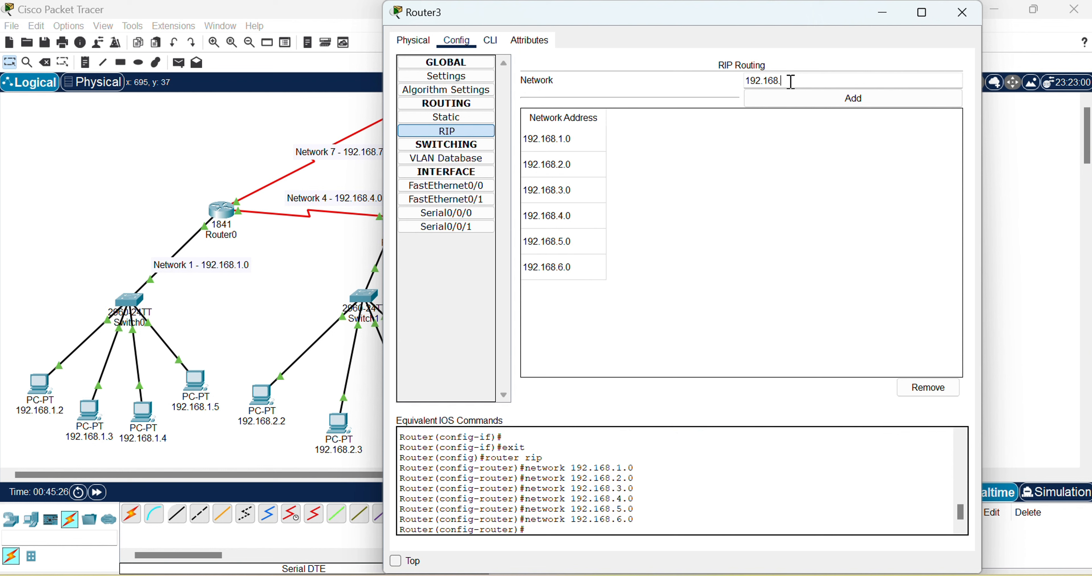
pyautogui.write('7.0')
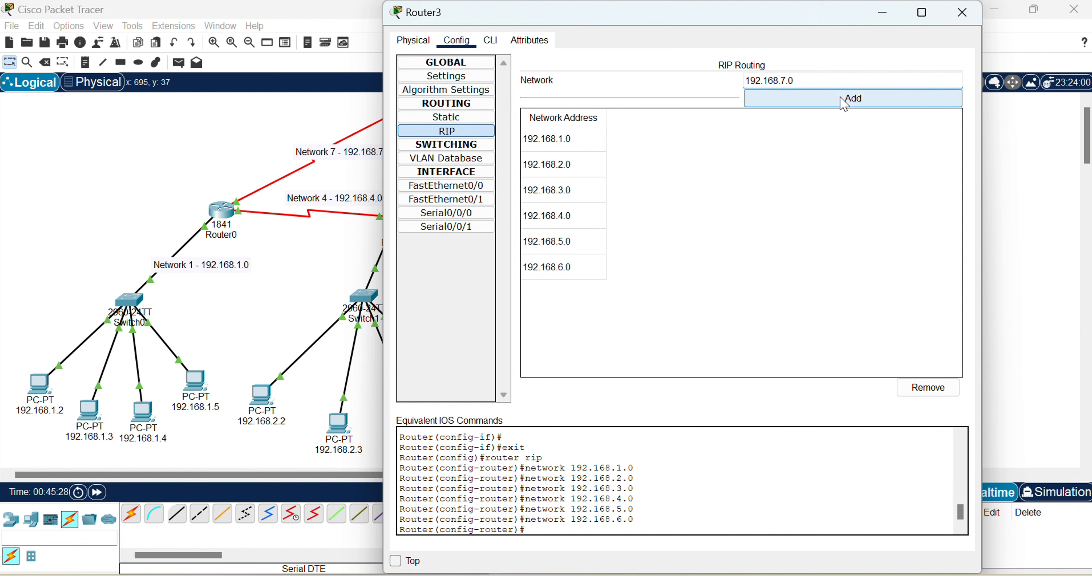
pyautogui.click(844, 103)
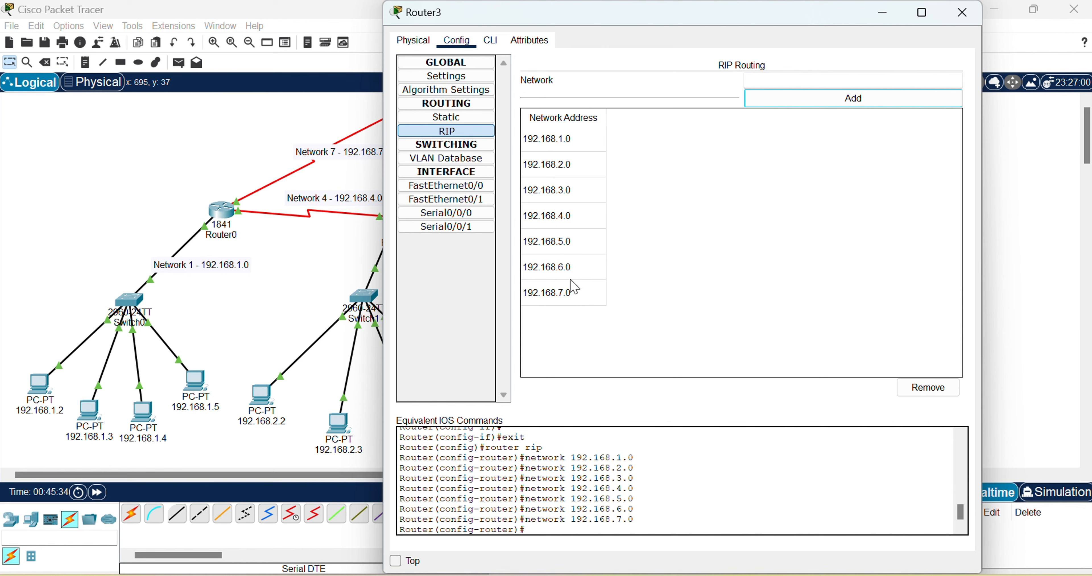
pyautogui.click(973, 22)
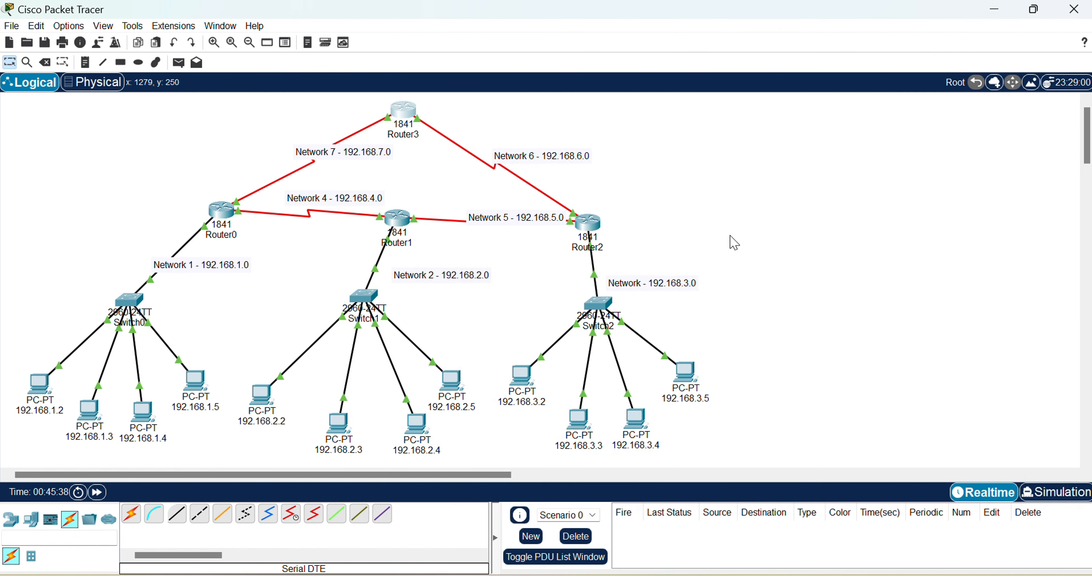
# Open the command prompt of the PC labelled 192.168.1.2 under Switch0
pyautogui.scroll(-1, 735, 243)
pyautogui.scroll(1, 735, 243)
pyautogui.scroll(-1, 785, 244)
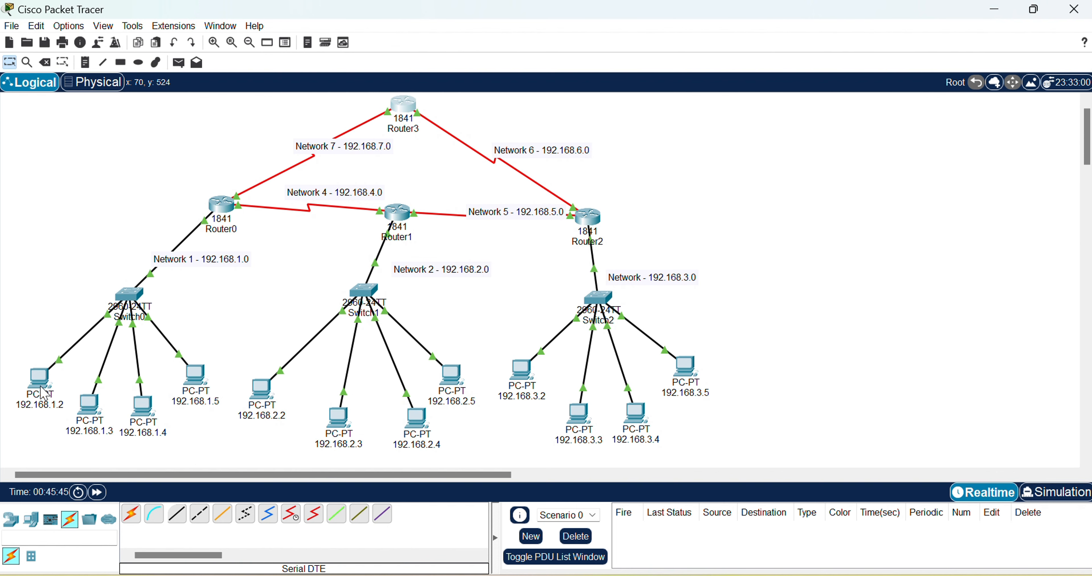
pyautogui.moveTo(44, 393)
pyautogui.click(37, 391)
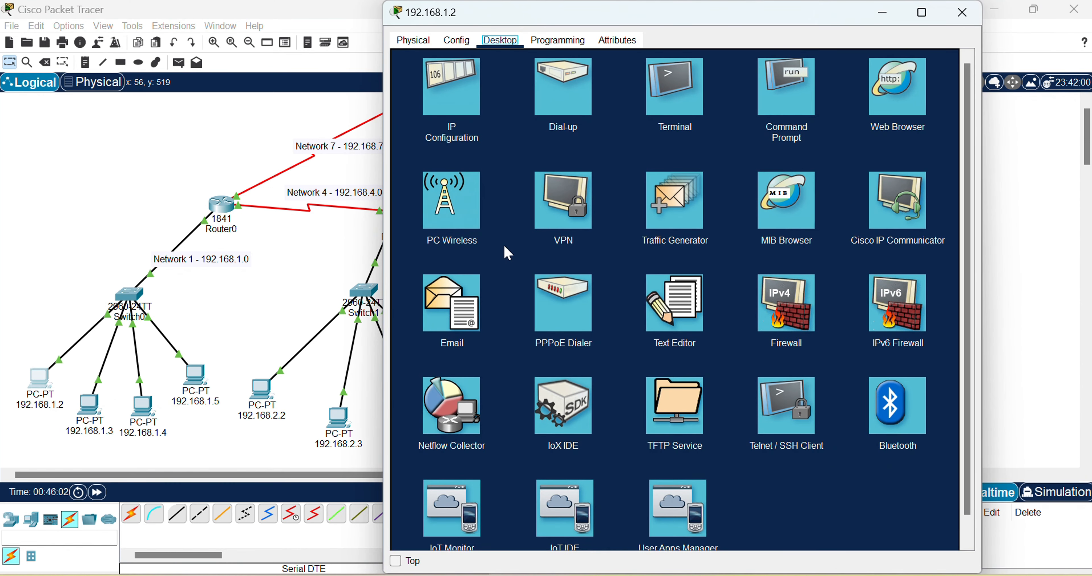
pyautogui.click(800, 104)
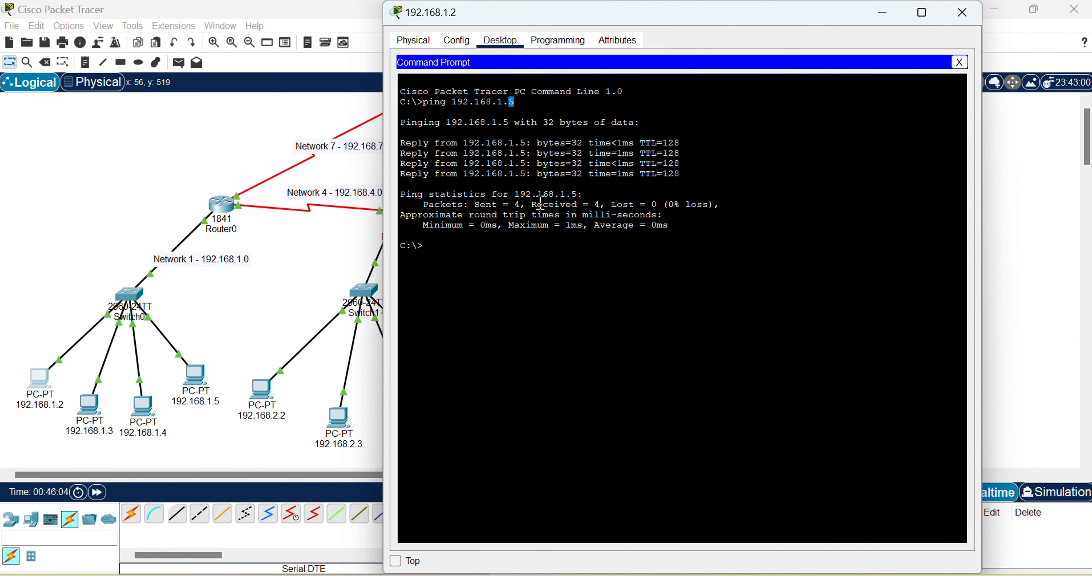
# Ping 192.168.2.5 from PC 192.168.1.2 and repeat the same ping to test connectivity between the networks
pyautogui.click(443, 253)
pyautogui.write('ping')
pyautogui.moveTo(724, 17); pyautogui.dragTo(833, 28)
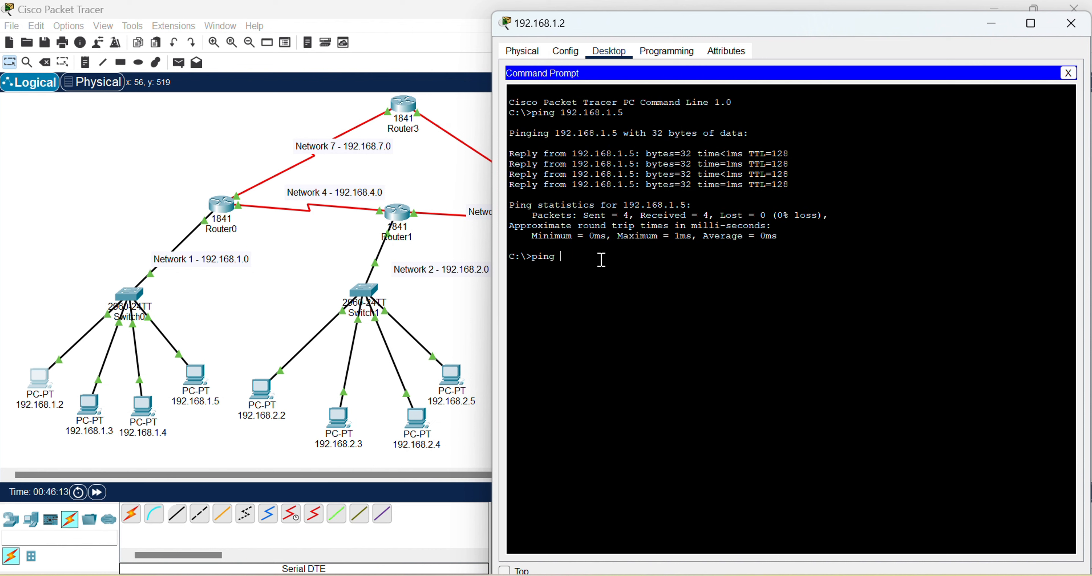
pyautogui.write('192.168.2.5')
pyautogui.press('Return')
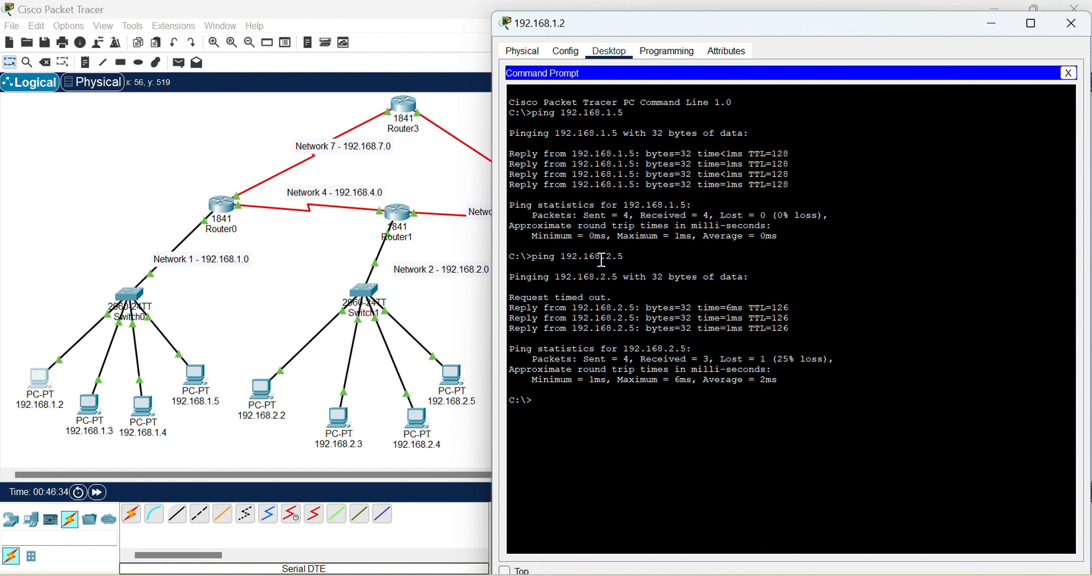
pyautogui.press('Up')
pyautogui.press('Return')
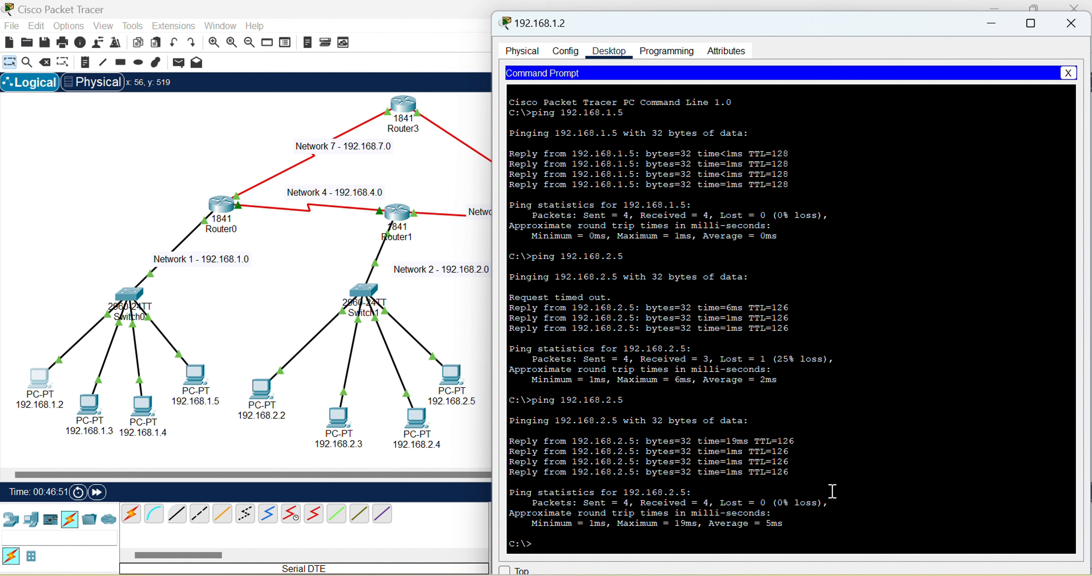
# Check the packet loss in the last ping's statistics and close the window of PC 192.168.1.2
pyautogui.moveTo(812, 494); pyautogui.dragTo(754, 502)
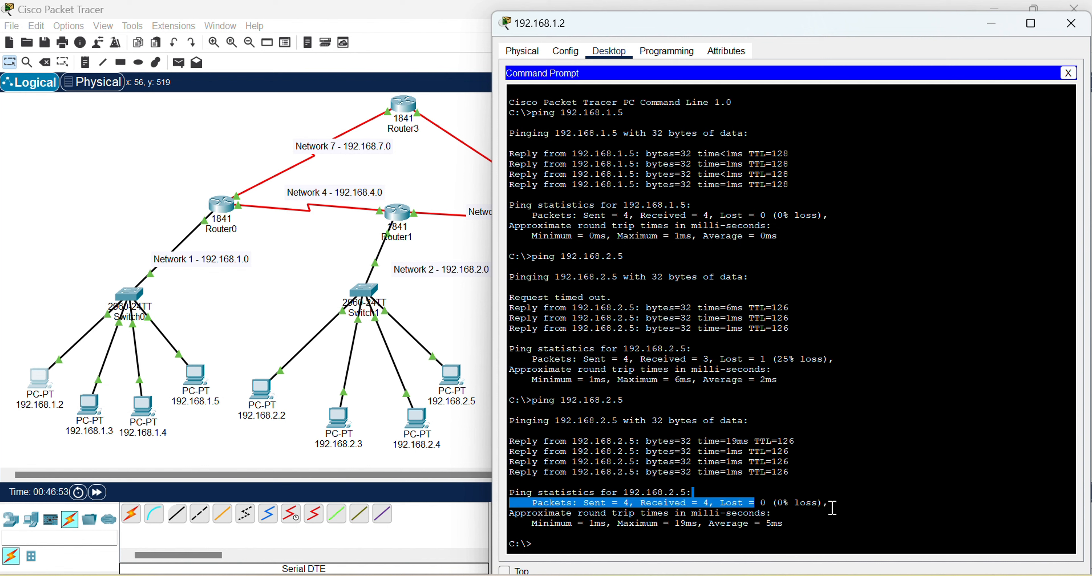
pyautogui.moveTo(865, 502); pyautogui.dragTo(761, 503)
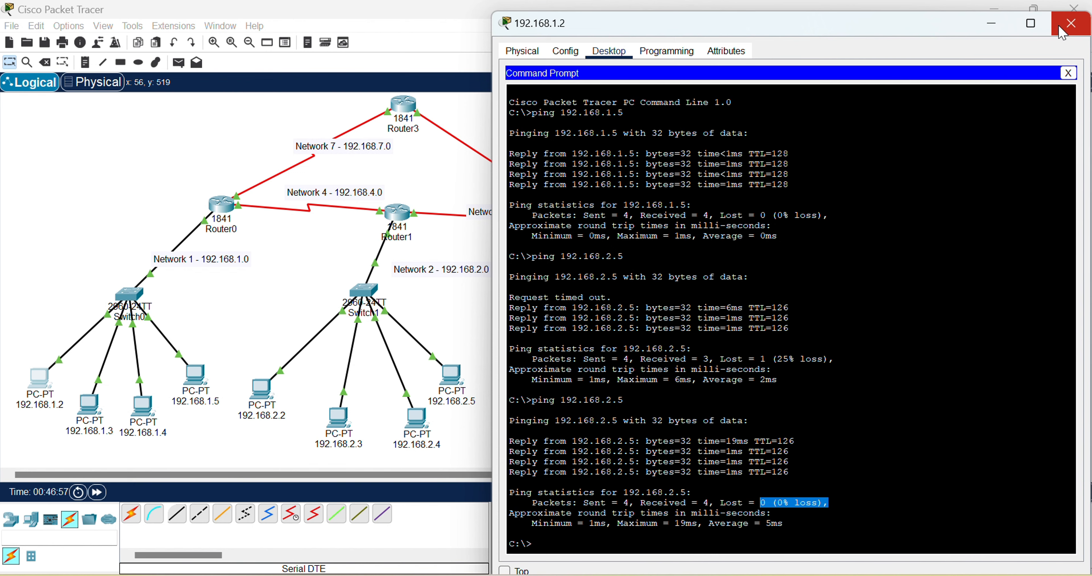
pyautogui.click(1064, 33)
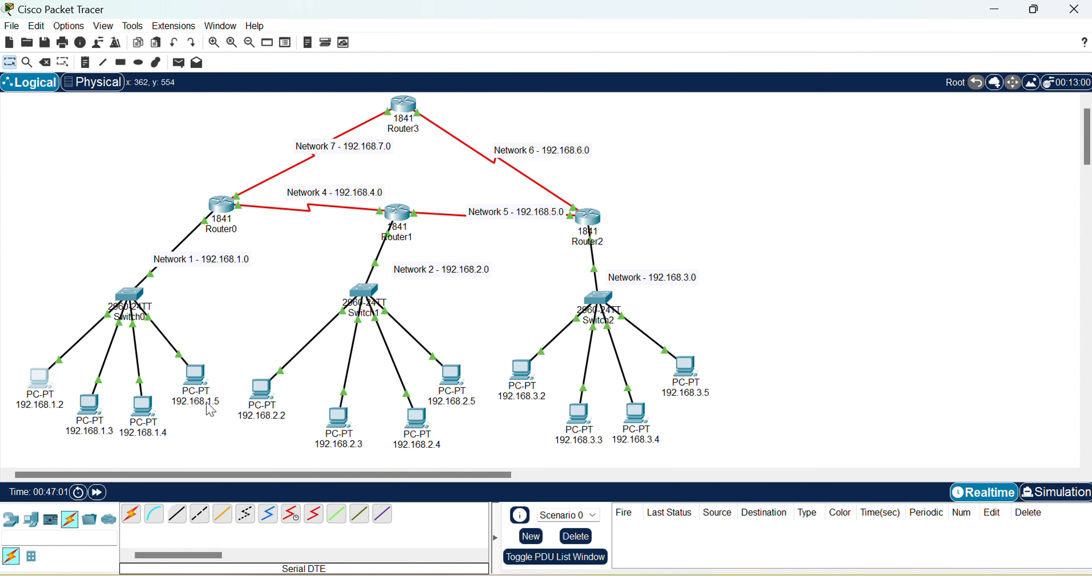
# Ping 192.168.3.4 from the command prompt of PC 192.168.1.5
pyautogui.click(199, 384)
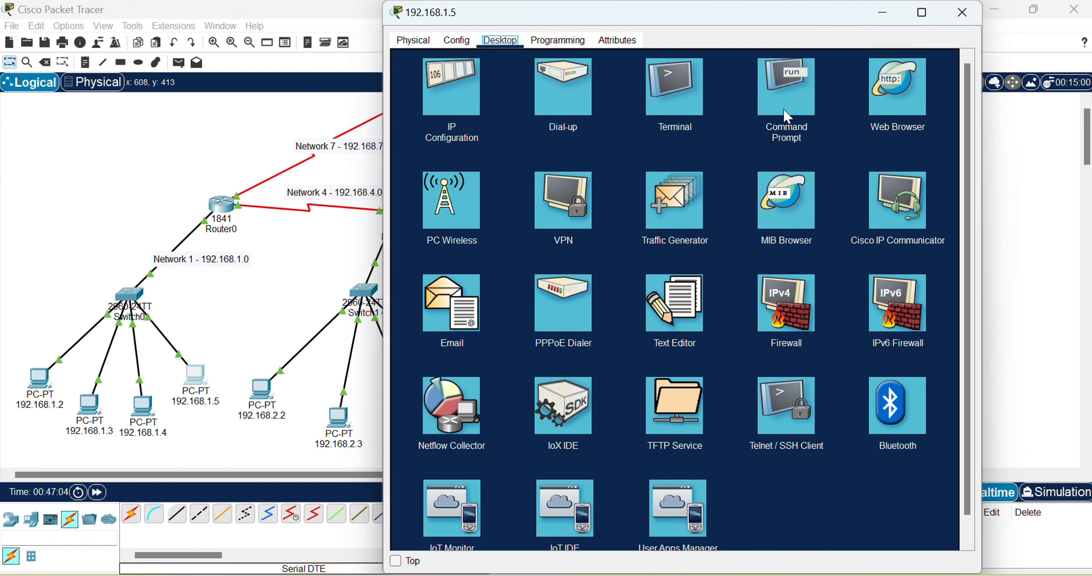
pyautogui.click(788, 115)
pyautogui.write('ping')
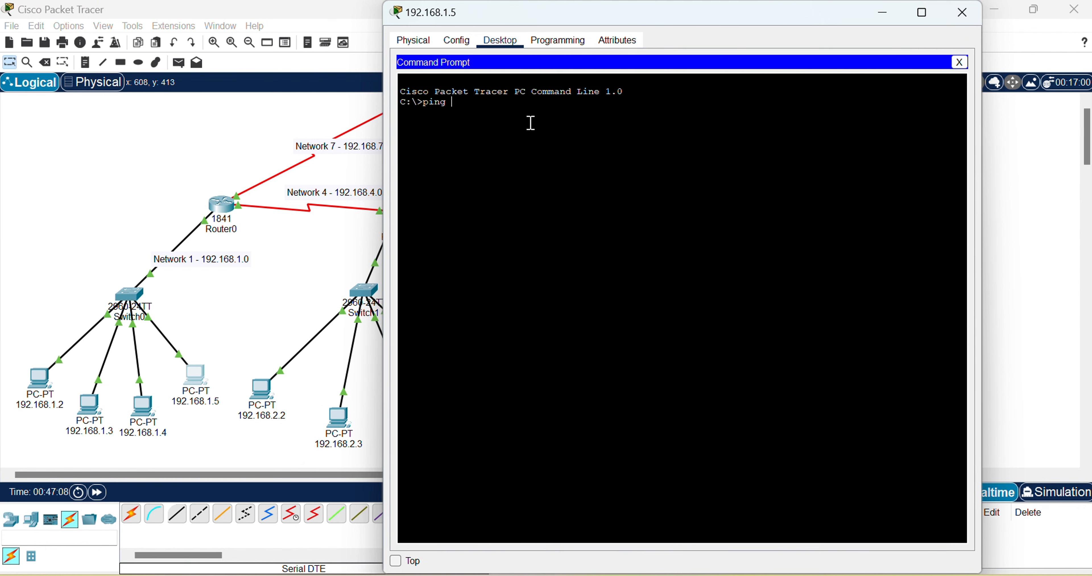
pyautogui.moveTo(849, 14); pyautogui.dragTo(507, 73)
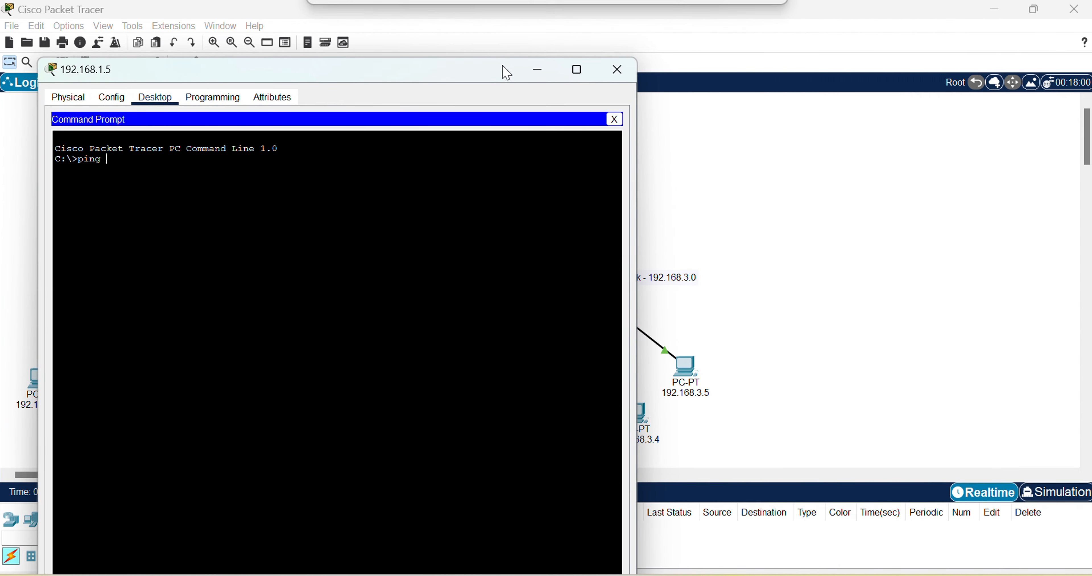
pyautogui.write('192.')
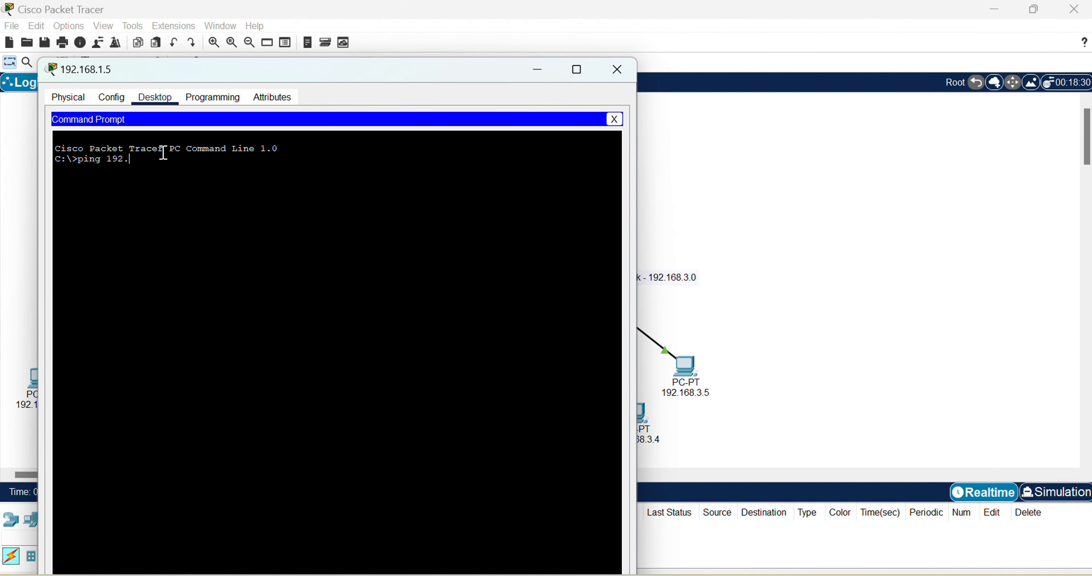
pyautogui.write('168.3.4')
pyautogui.press('Return')
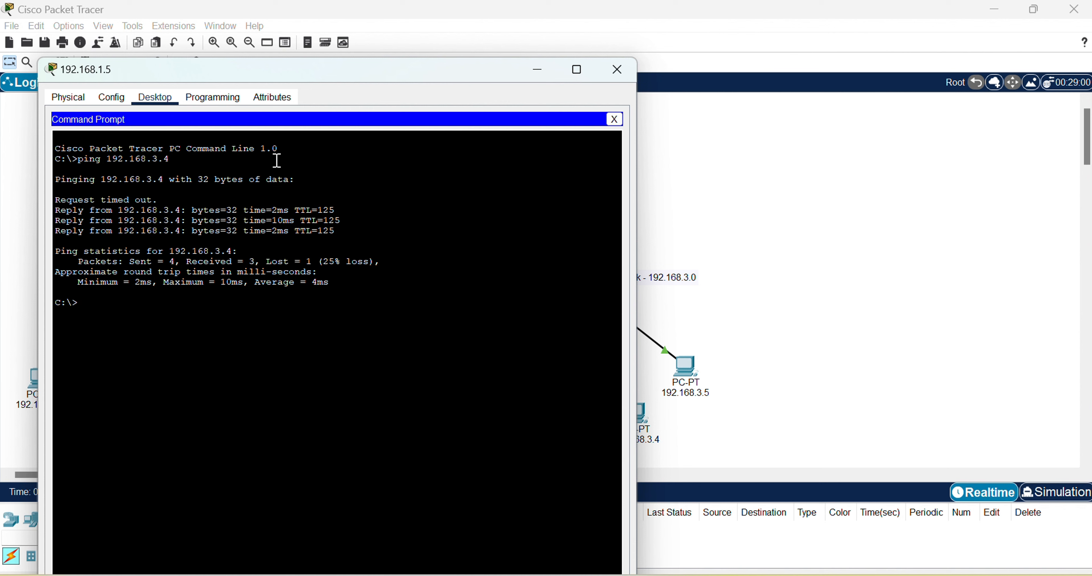
# Repeat the ping to 192.168.3.4, compare the packet loss of both runs, and close the PC window
pyautogui.moveTo(306, 262); pyautogui.dragTo(407, 265)
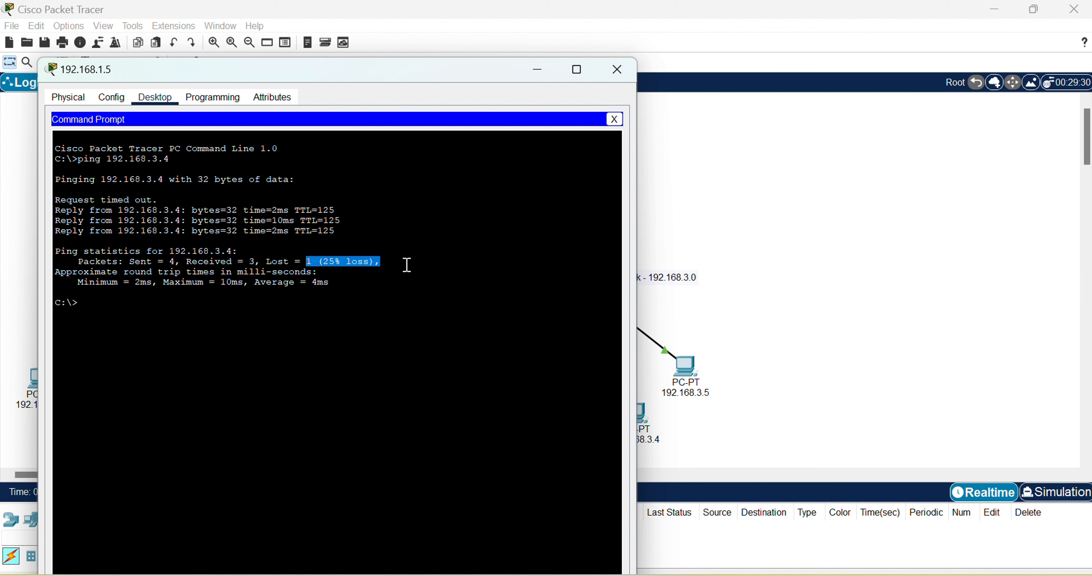
pyautogui.click(117, 311)
pyautogui.press('Return')
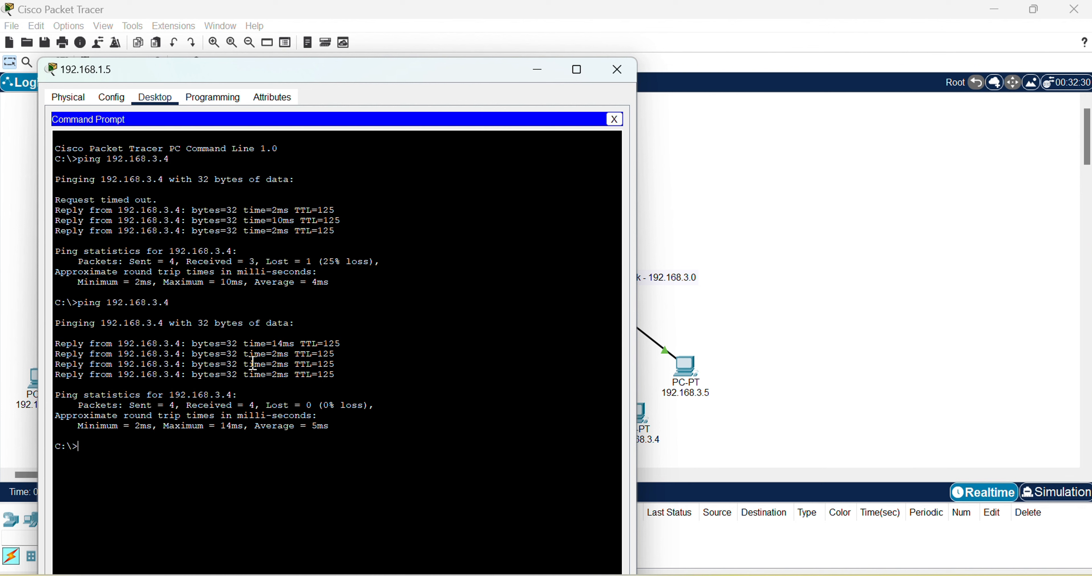
pyautogui.moveTo(323, 406); pyautogui.dragTo(366, 406)
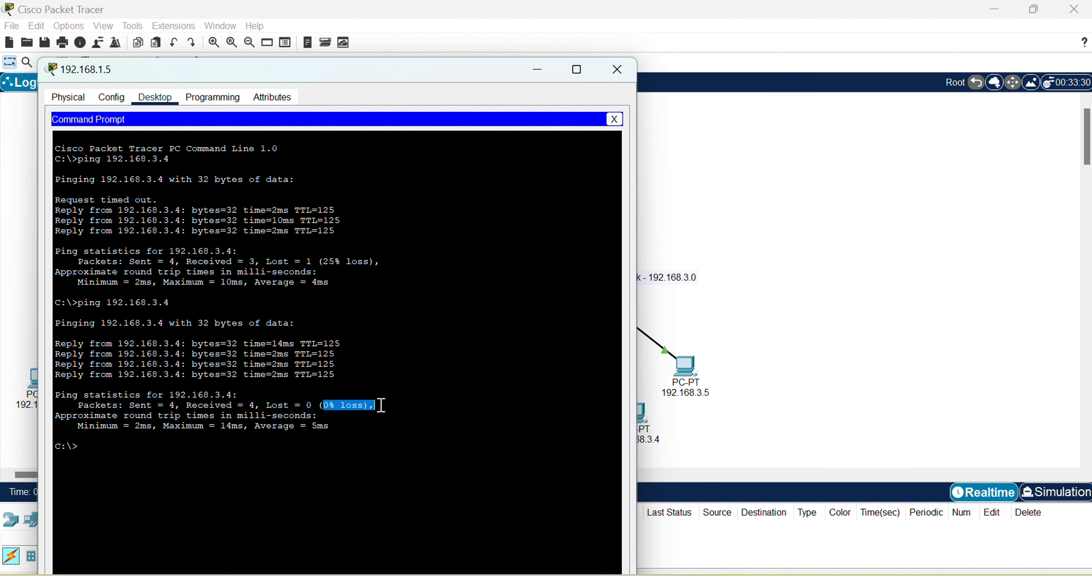
pyautogui.click(380, 406)
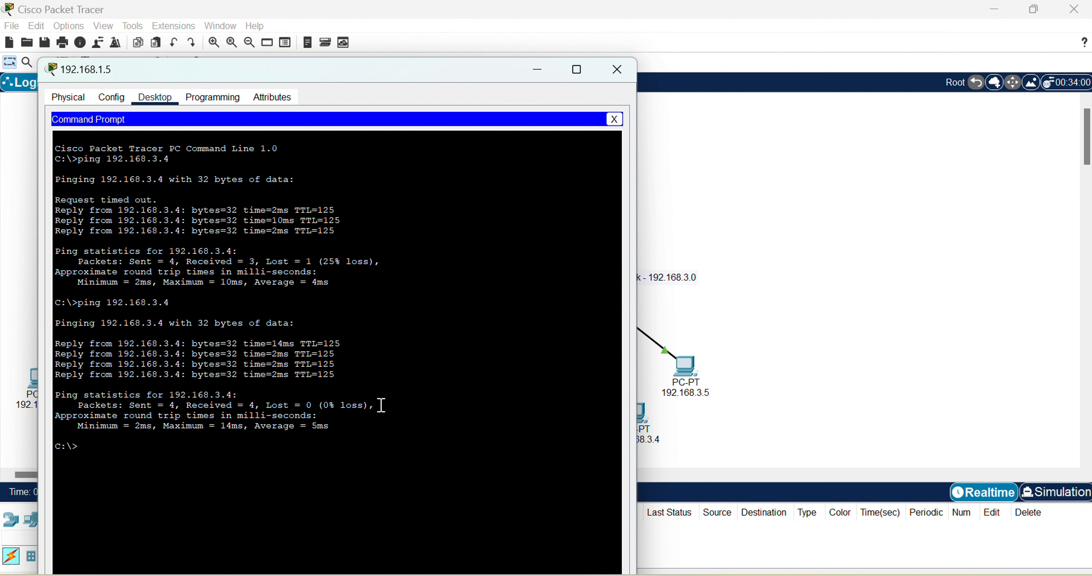
pyautogui.click(618, 69)
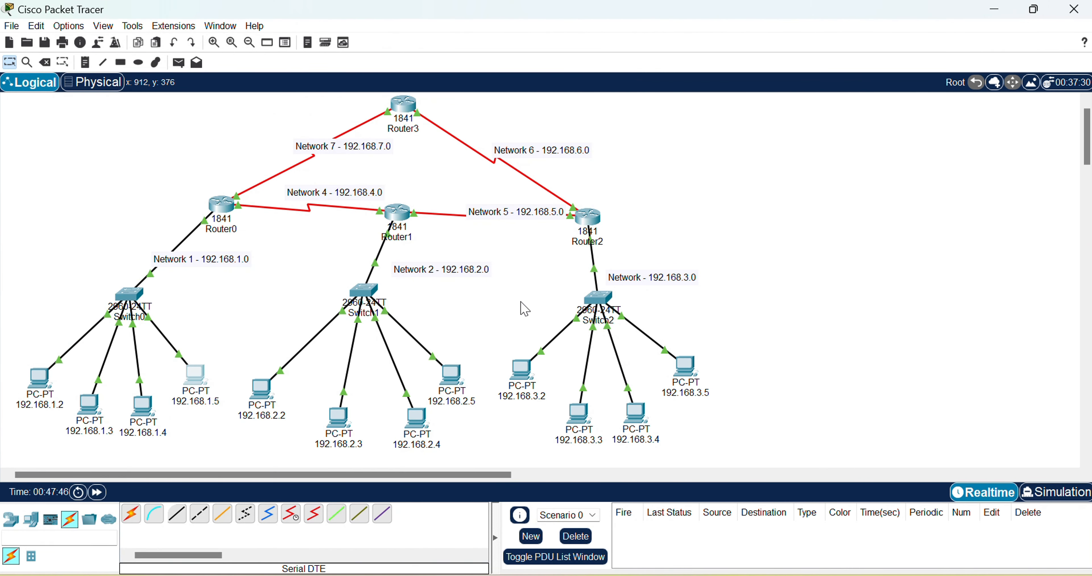
# In simulation mode, send a simple PDU from PC 192.168.1.2 to PC 192.168.2.5 and play the simulation
pyautogui.scroll(1, 711, 247)
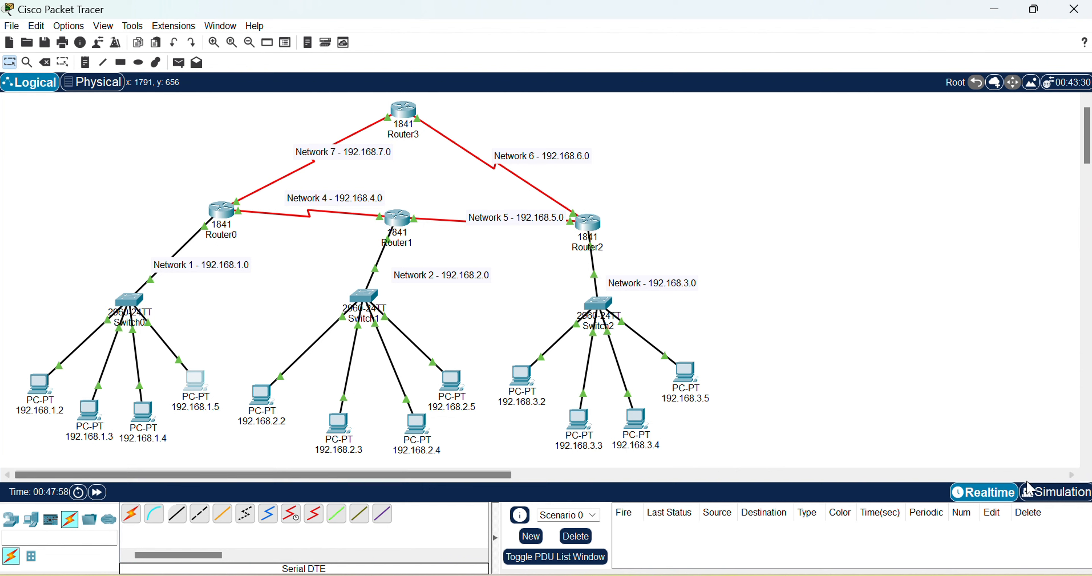
pyautogui.click(1038, 495)
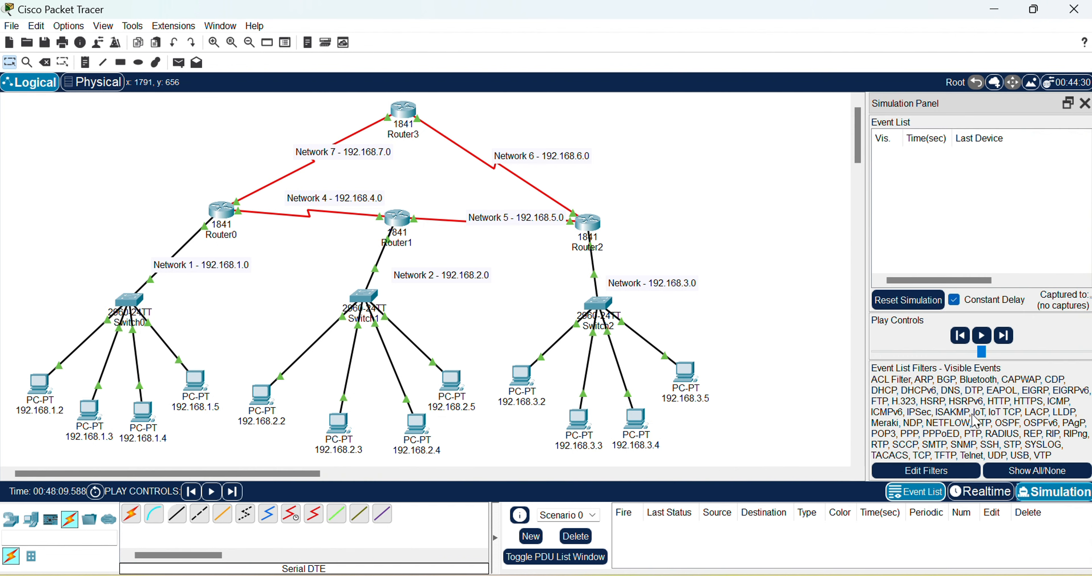
pyautogui.click(182, 65)
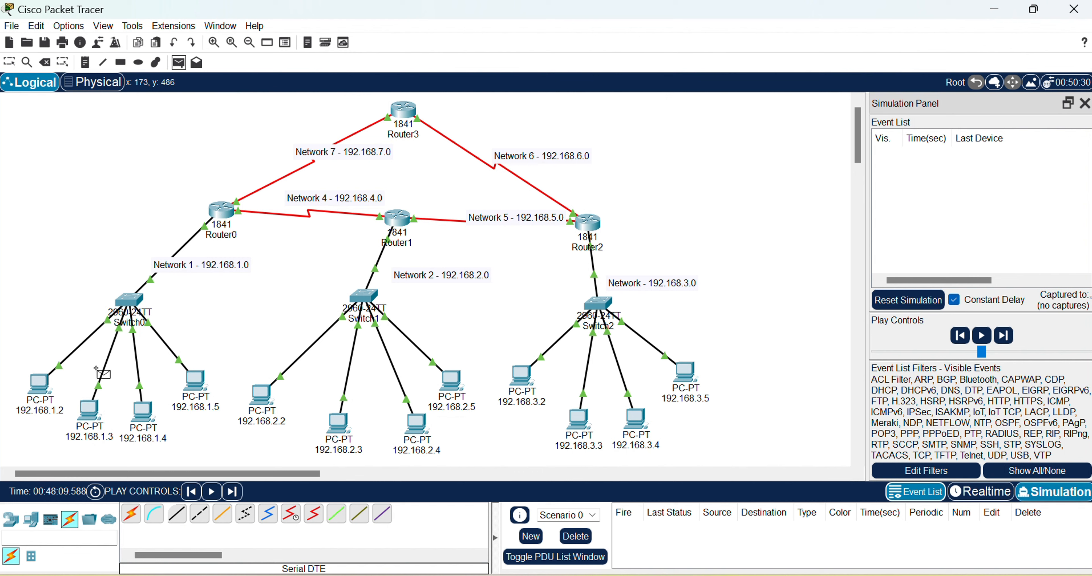
pyautogui.click(42, 387)
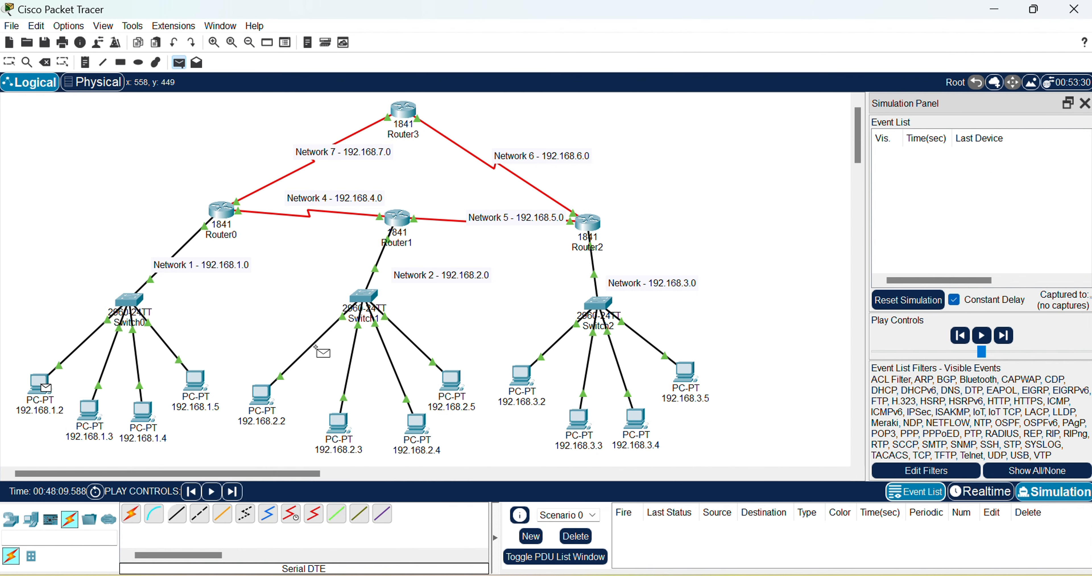
pyautogui.click(460, 394)
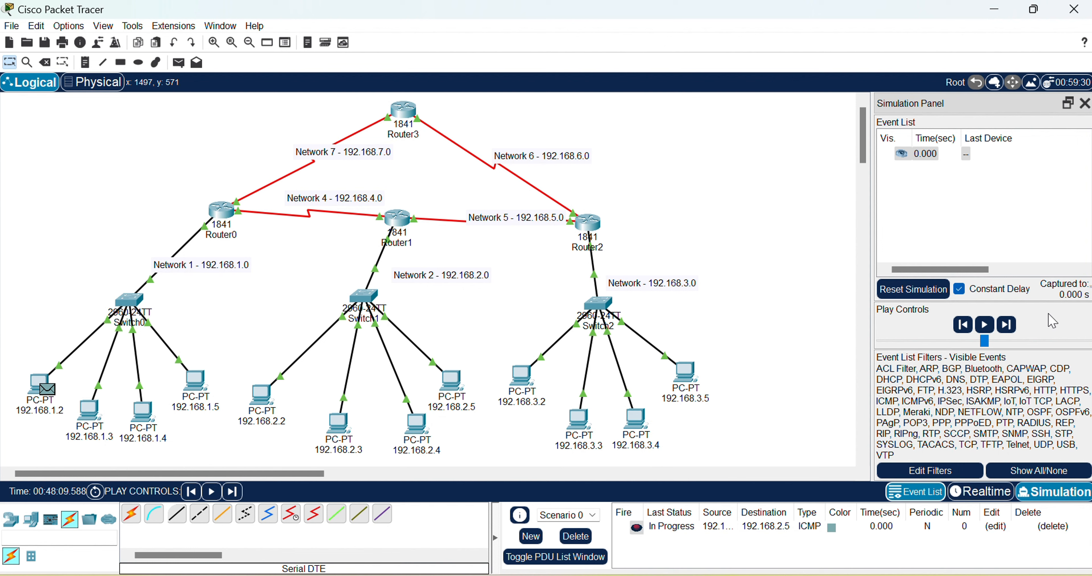
pyautogui.click(984, 327)
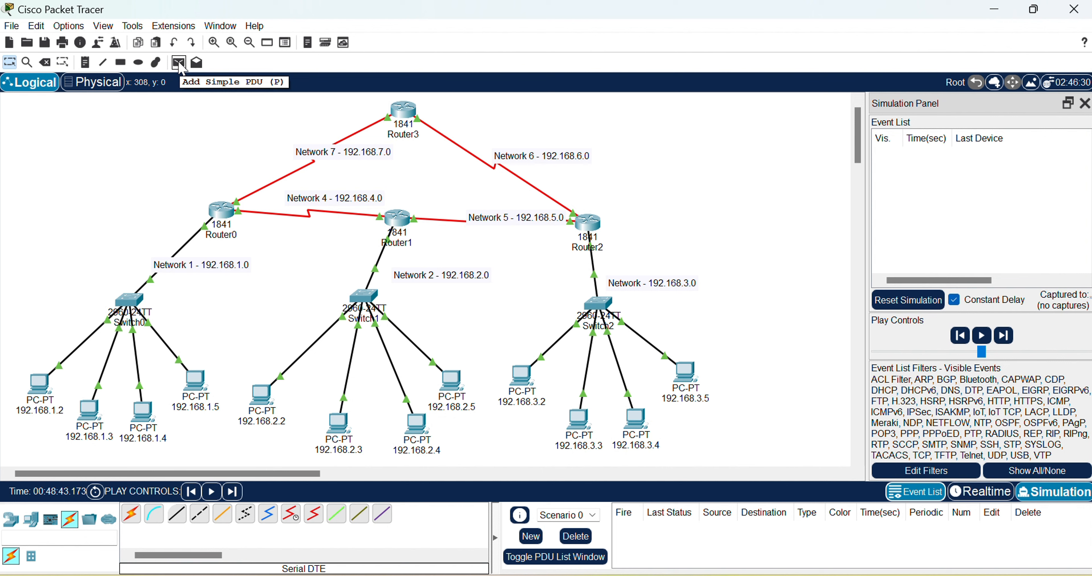
# Simulate a simple PDU from PC 192.168.1.3 to PC 192.168.3.4, then stop the playback and close the simulation
pyautogui.click(179, 64)
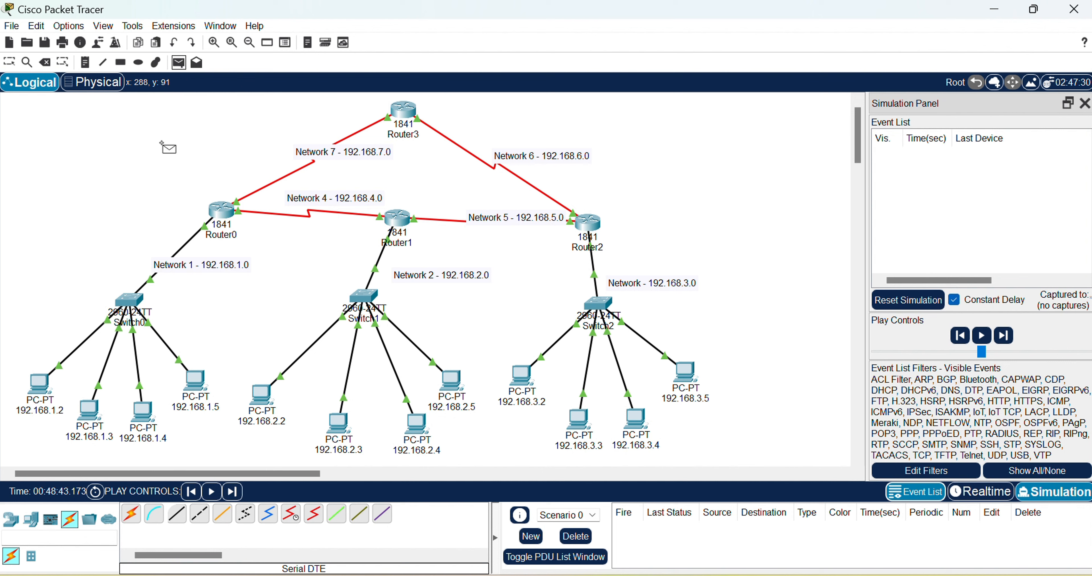
pyautogui.click(93, 411)
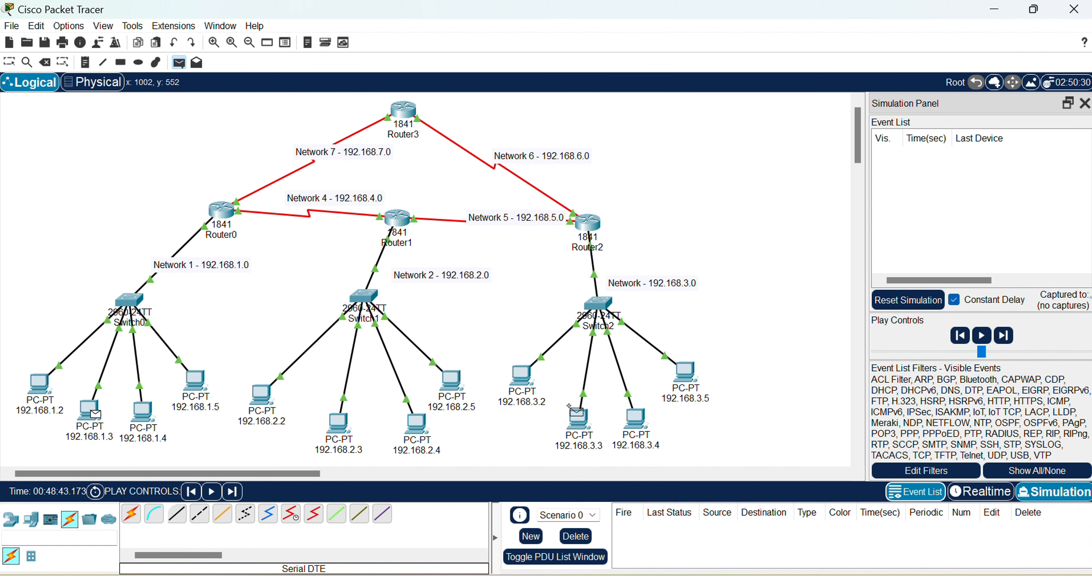
pyautogui.click(636, 422)
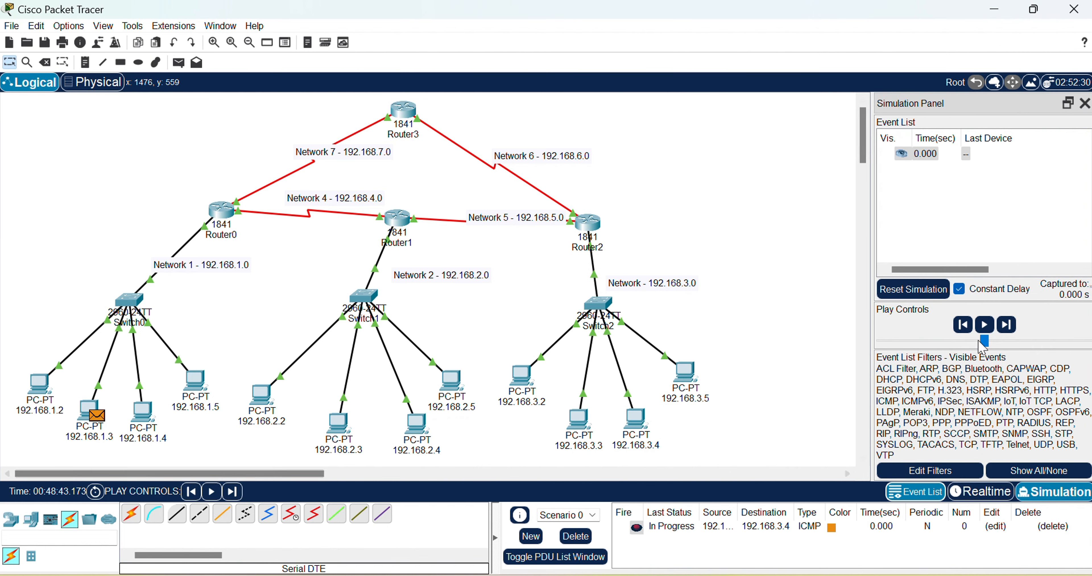
pyautogui.click(987, 326)
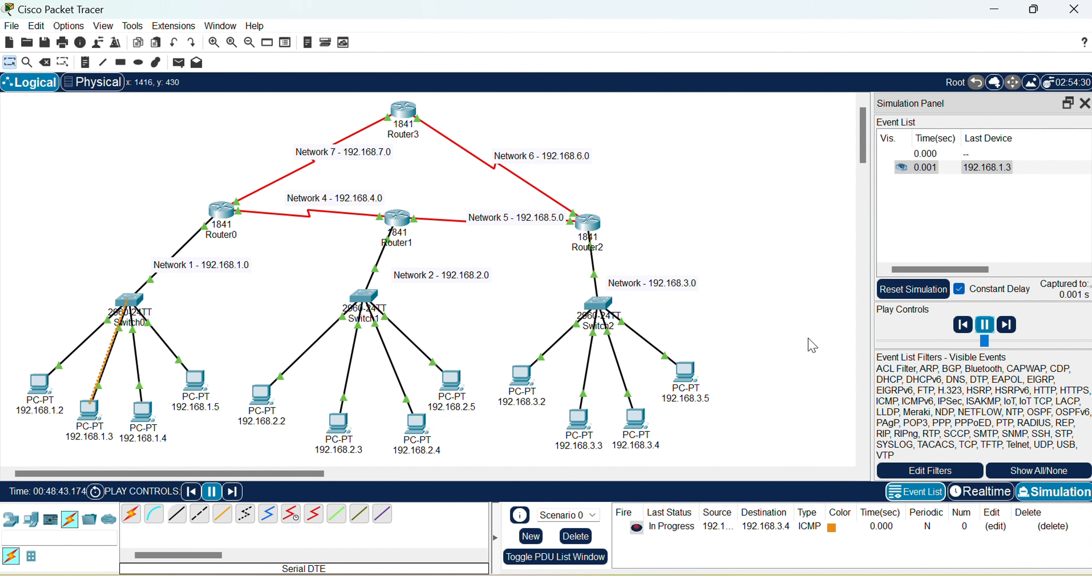
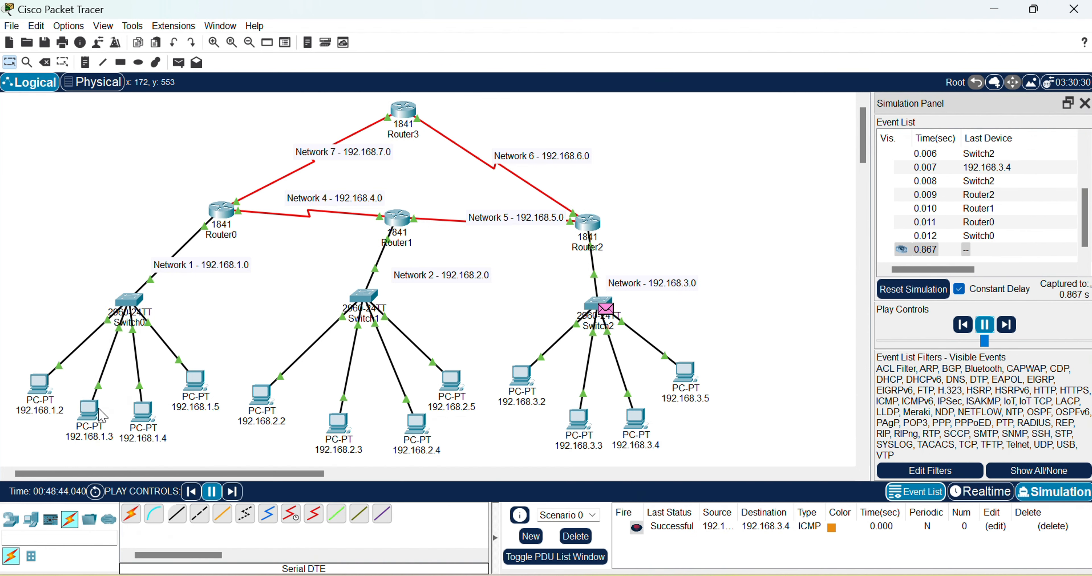
pyautogui.moveTo(100, 412)
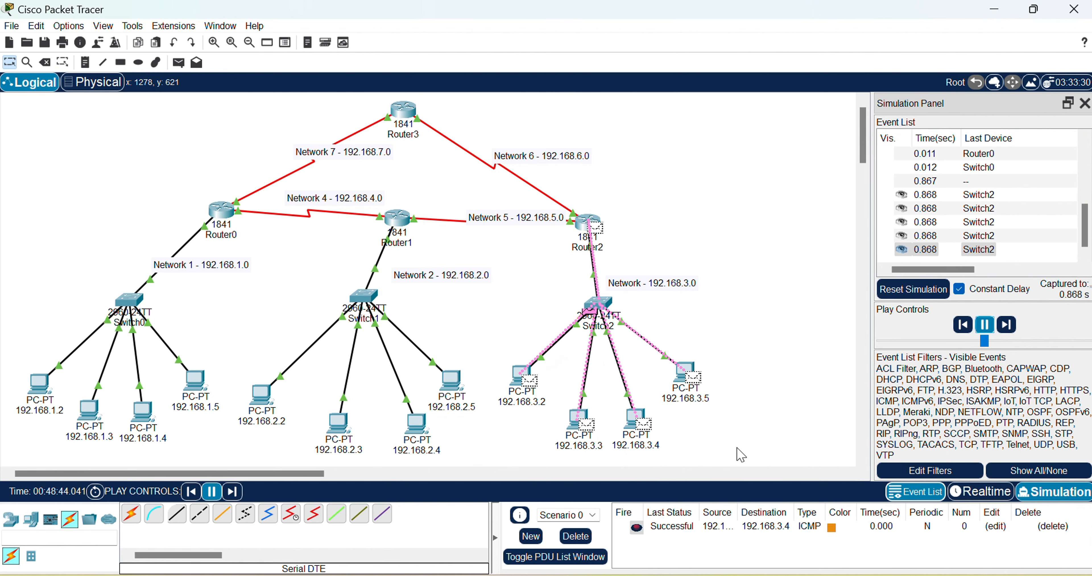
pyautogui.click(987, 325)
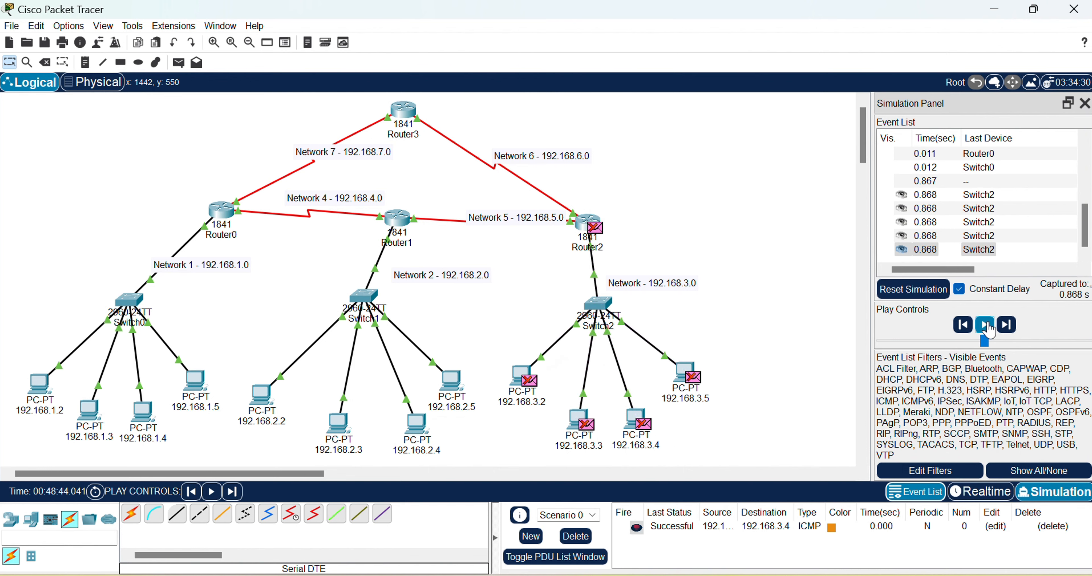
pyautogui.click(1085, 104)
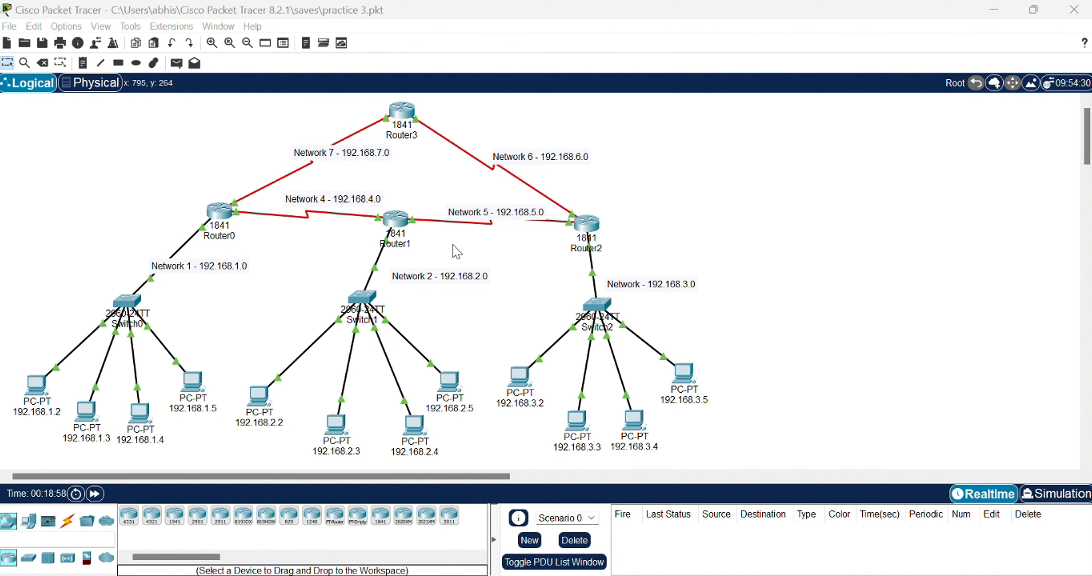
# Open Router0's command line interface and enter privileged mode with the enable command
pyautogui.click(219, 225)
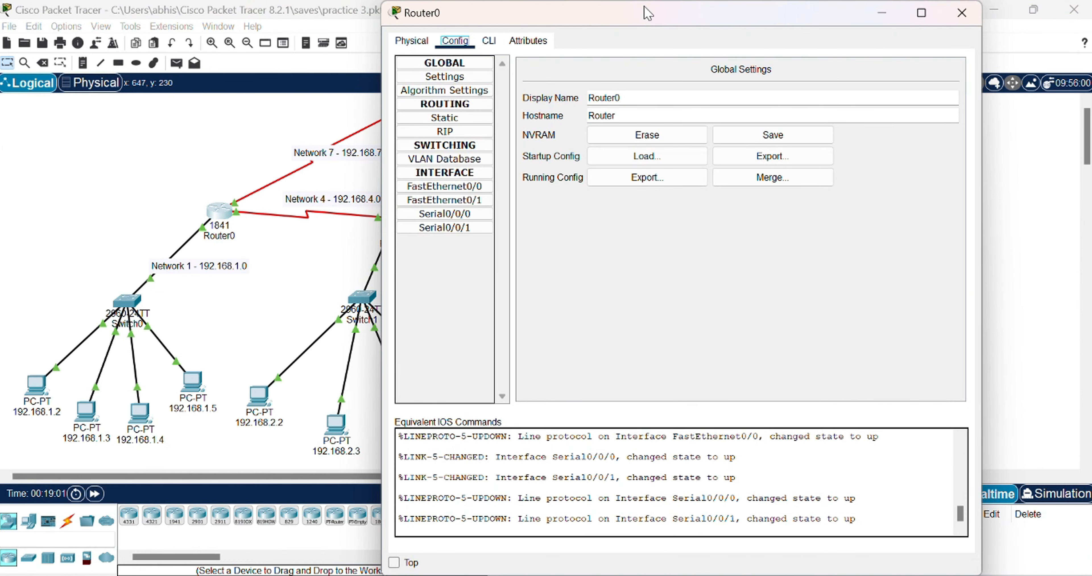
pyautogui.moveTo(747, 20); pyautogui.dragTo(744, 97)
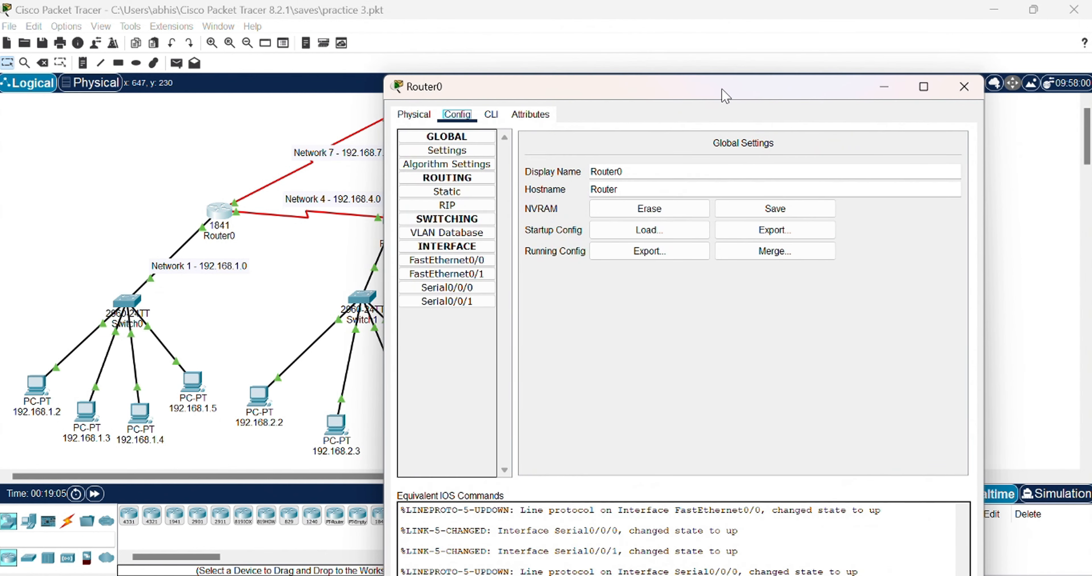
pyautogui.click(492, 115)
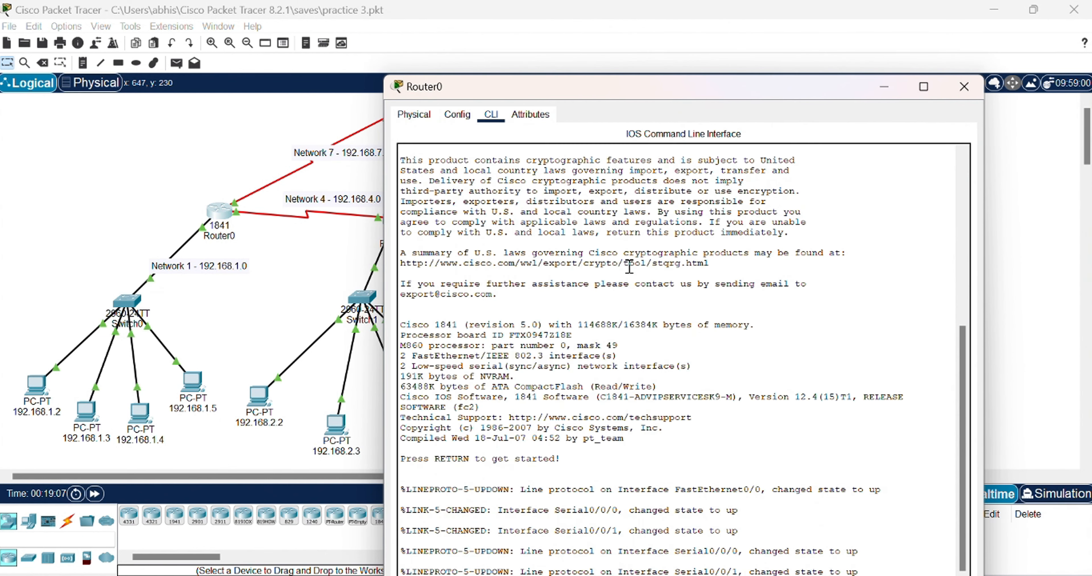
pyautogui.moveTo(810, 76); pyautogui.dragTo(772, 53)
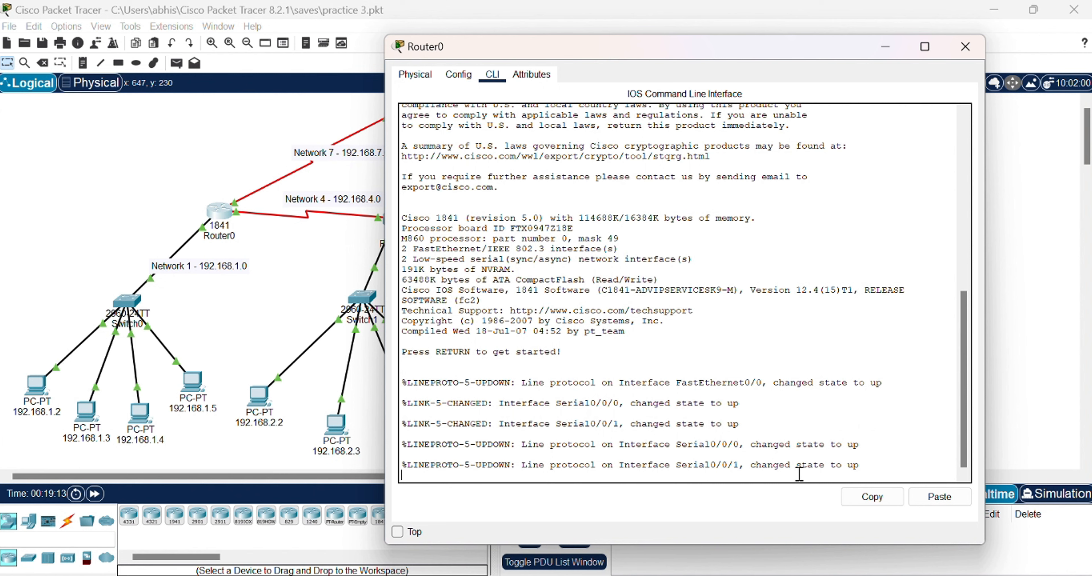
pyautogui.press('Return')
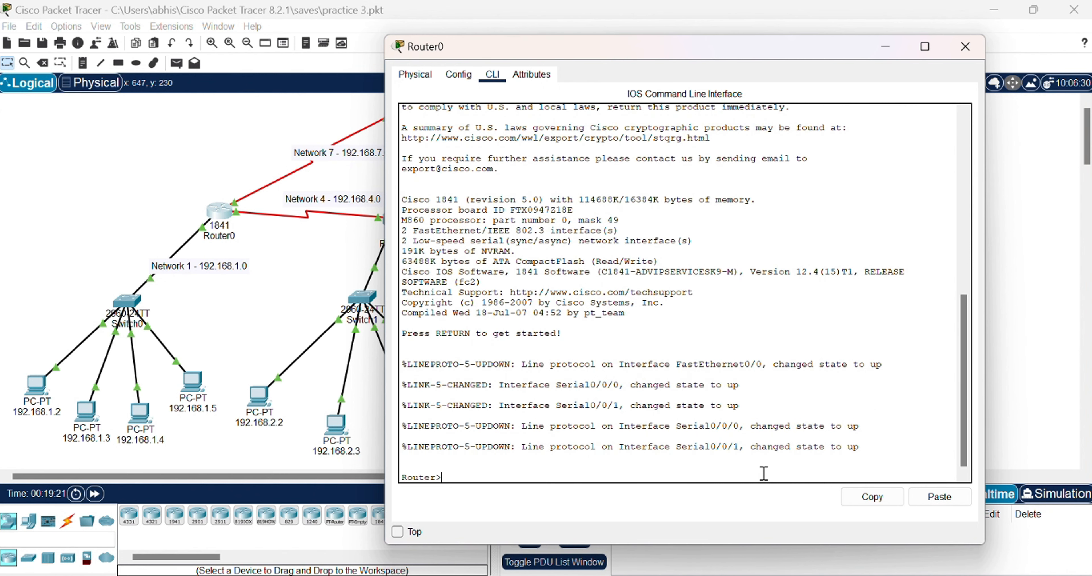
pyautogui.write('enable')
pyautogui.press('Return')
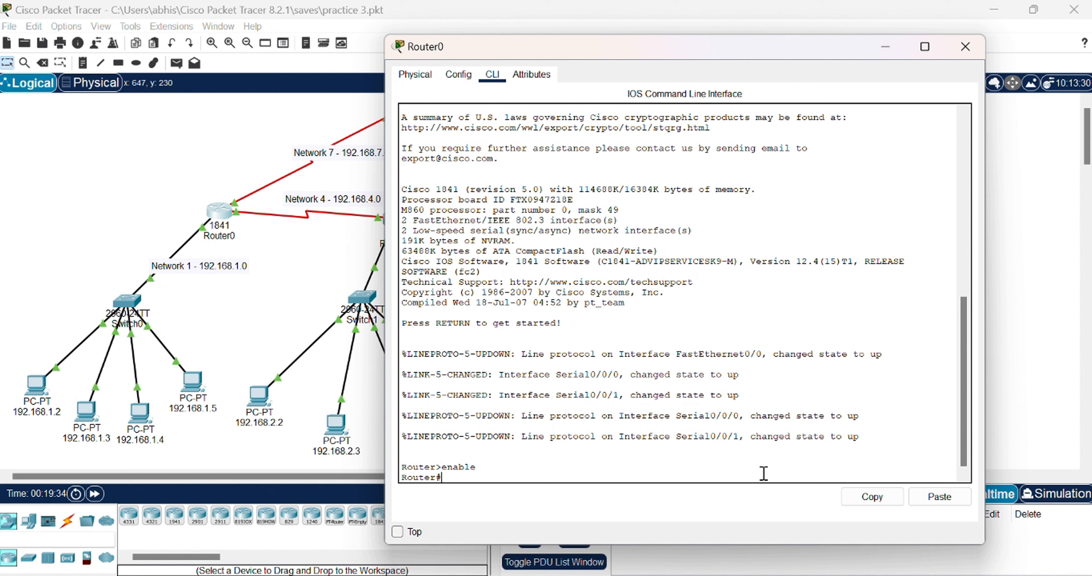
# Run show interfaces on Router0 and page through the complete output until the privileged prompt returns
pyautogui.write('show interfaces')
pyautogui.press('Return')
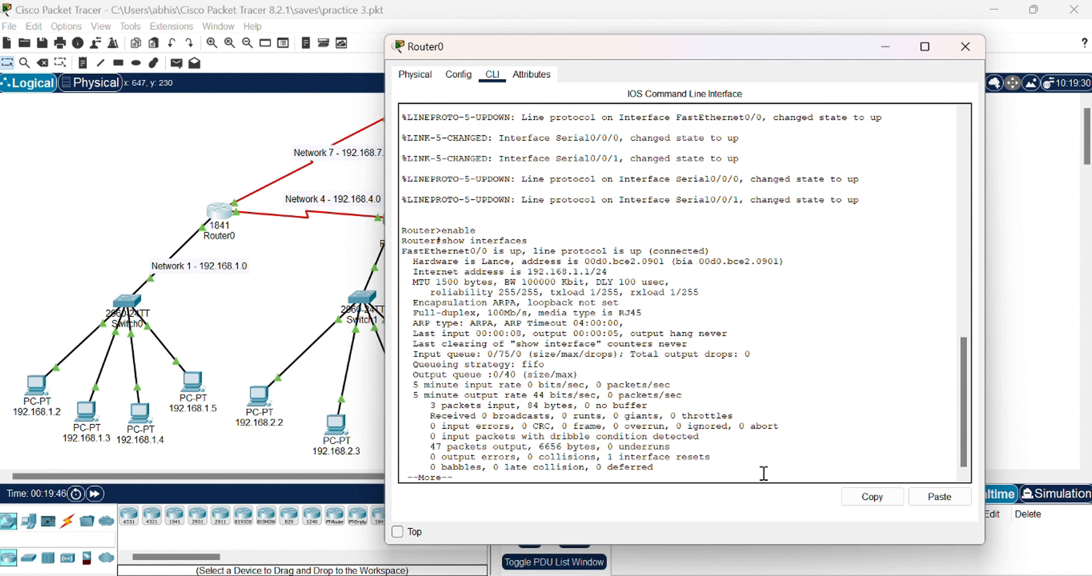
pyautogui.press('Return')
pyautogui.press('Return')
pyautogui.press('Return')
pyautogui.press('Return')
pyautogui.press('Return')
pyautogui.press('Return')
pyautogui.press('Return')
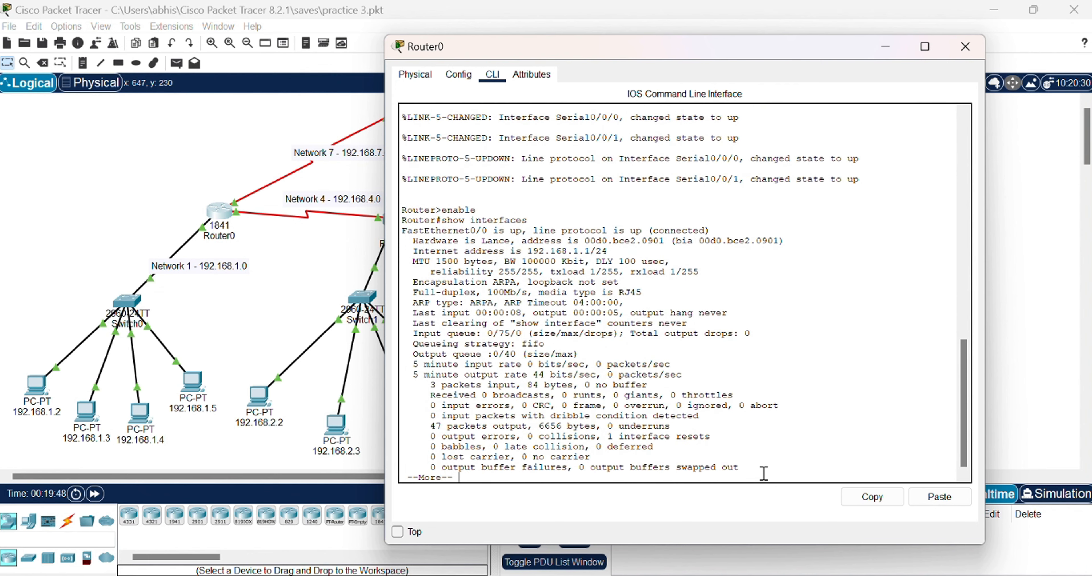
pyautogui.press('Return')
pyautogui.press('Return')
pyautogui.press('Return')
pyautogui.press('Return')
pyautogui.press('Return')
pyautogui.press('Return')
pyautogui.press('Return')
pyautogui.press('Return')
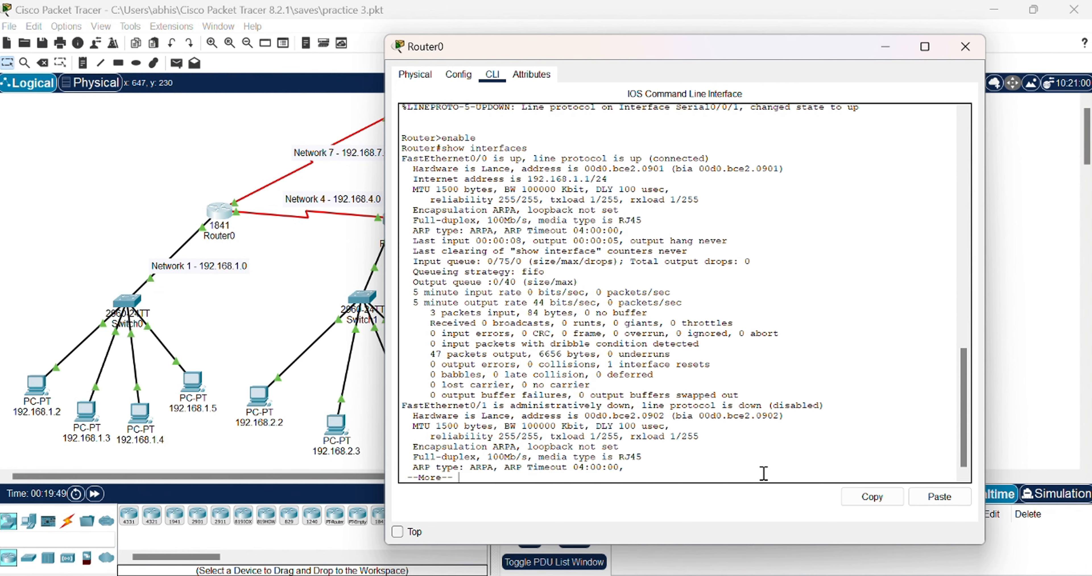
pyautogui.press('Return')
pyautogui.press('Return')
pyautogui.press('Return')
pyautogui.press('Return')
pyautogui.press('Return')
pyautogui.press('Return')
pyautogui.press('Return')
pyautogui.press('Return')
pyautogui.press('Return')
pyautogui.press('Return')
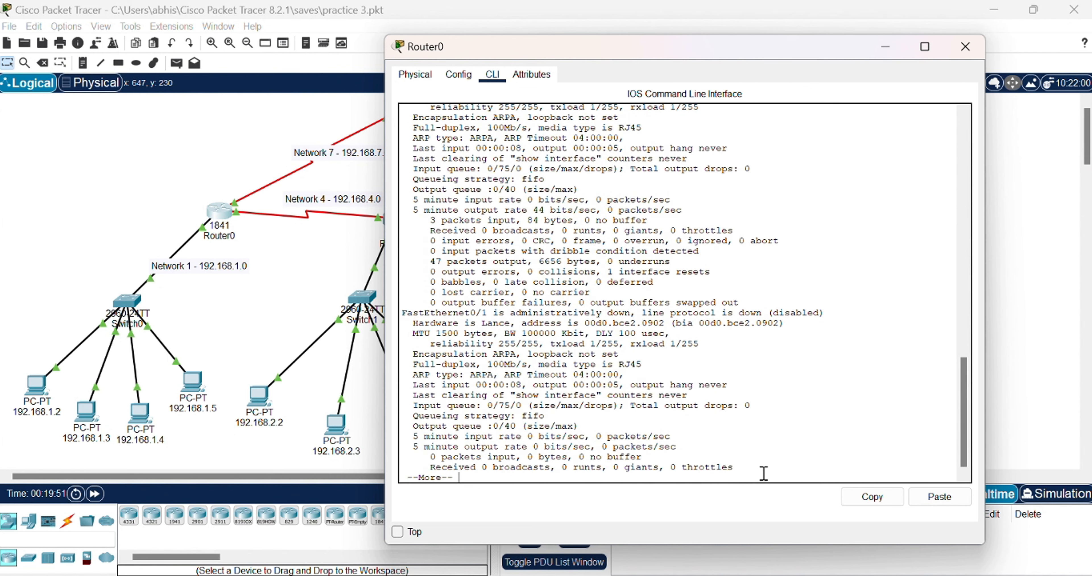
pyautogui.press('Return')
pyautogui.press('Return')
pyautogui.press('Return')
pyautogui.press('Return')
pyautogui.press('Return')
pyautogui.press('Return')
pyautogui.press('Return')
pyautogui.press('Return')
pyautogui.press('Return')
pyautogui.press('Return')
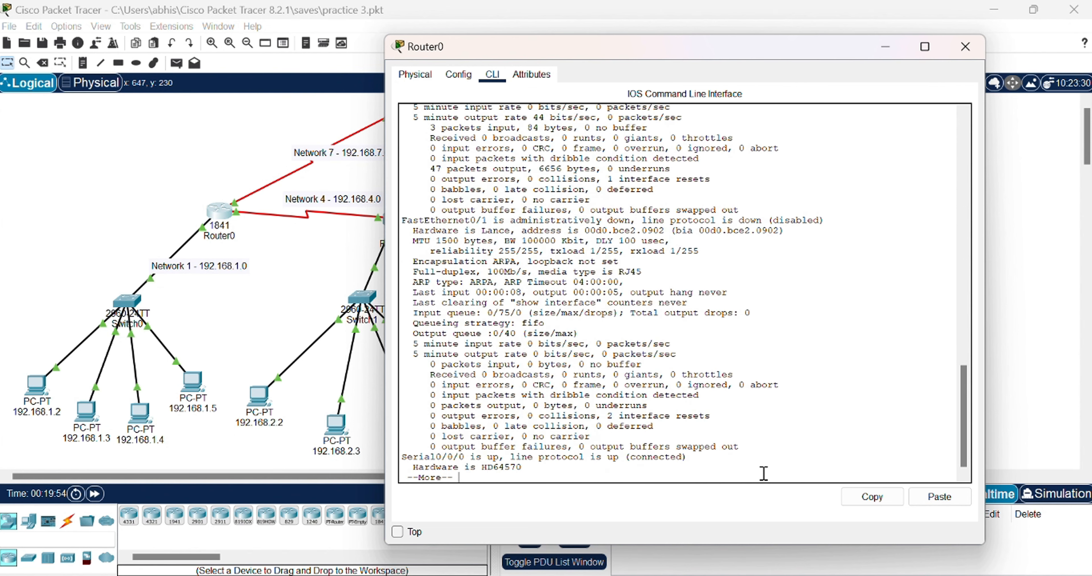
pyautogui.press('Return')
pyautogui.press('Return')
pyautogui.press('Return')
pyautogui.press('Return')
pyautogui.press('Return')
pyautogui.press('Return')
pyautogui.press('Return')
pyautogui.press('Return')
pyautogui.press('Return')
pyautogui.press('Return')
pyautogui.press('Return')
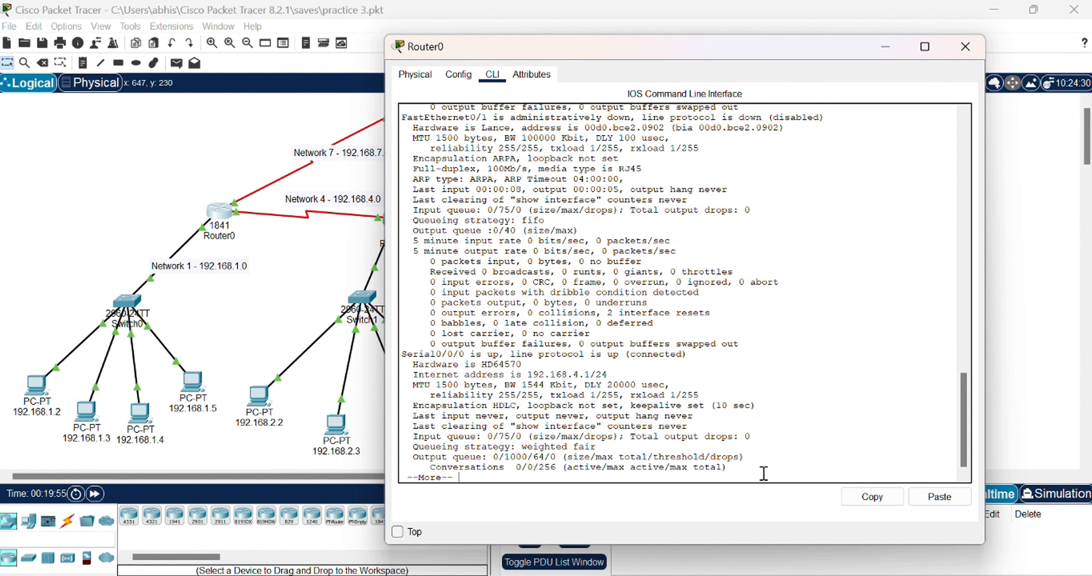
pyautogui.press('Return')
pyautogui.press('Return')
pyautogui.press('Return')
pyautogui.press('Return')
pyautogui.press('Return')
pyautogui.press('Return')
pyautogui.press('Return')
pyautogui.press('Return')
pyautogui.press('Return')
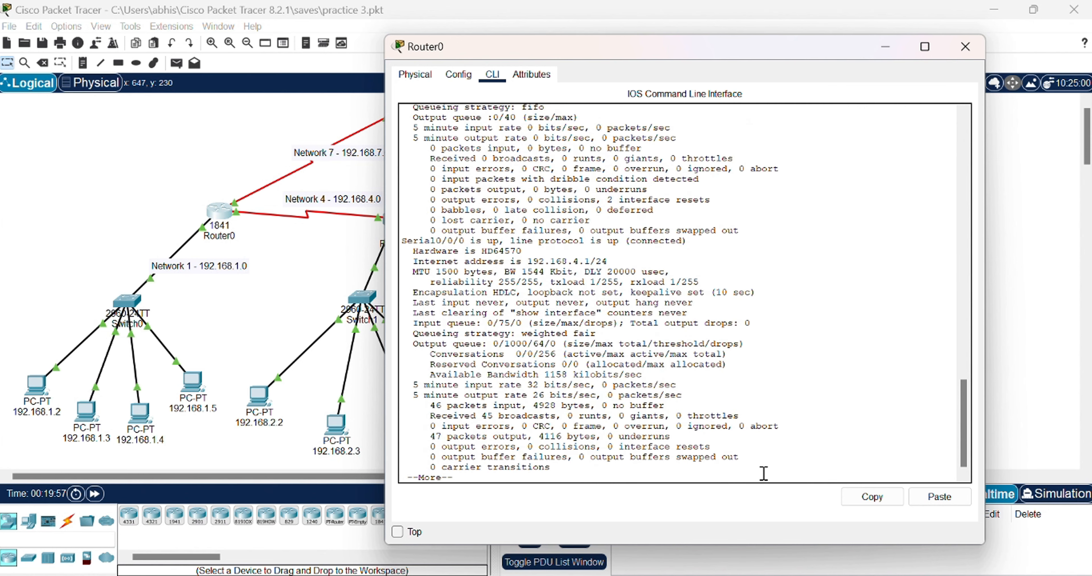
pyautogui.press('Return')
pyautogui.press('Return')
pyautogui.press('Return')
pyautogui.press('Return')
pyautogui.press('Return')
pyautogui.press('Return')
pyautogui.press('Return')
pyautogui.press('Return')
pyautogui.press('Return')
pyautogui.press('Return')
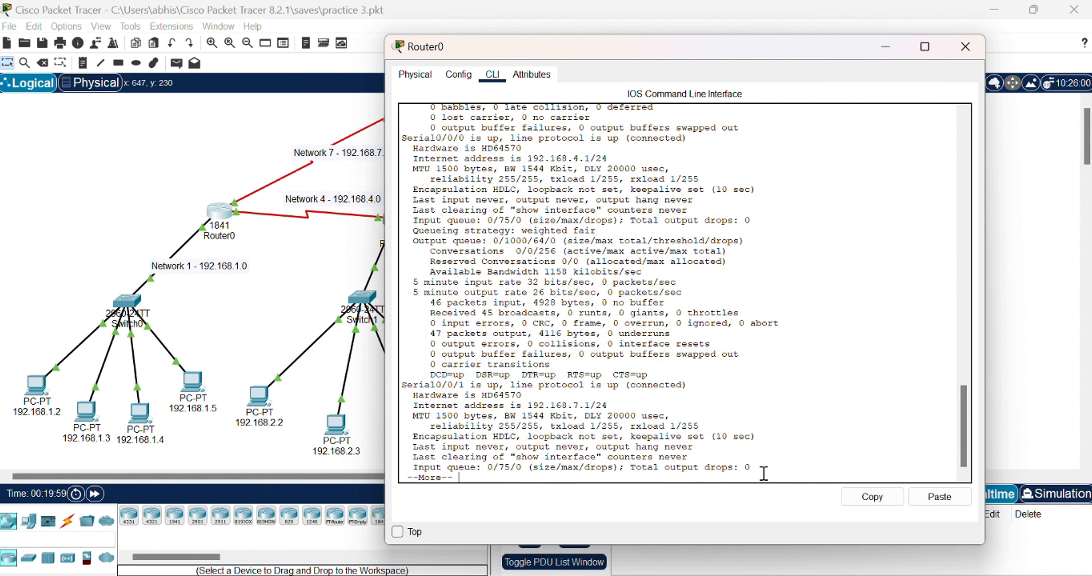
pyautogui.press('Return')
pyautogui.press('Return')
pyautogui.press('Return')
pyautogui.press('Return')
pyautogui.press('Return')
pyautogui.press('Return')
pyautogui.press('Return')
pyautogui.press('Return')
pyautogui.press('Return')
pyautogui.press('Return')
pyautogui.press('Return')
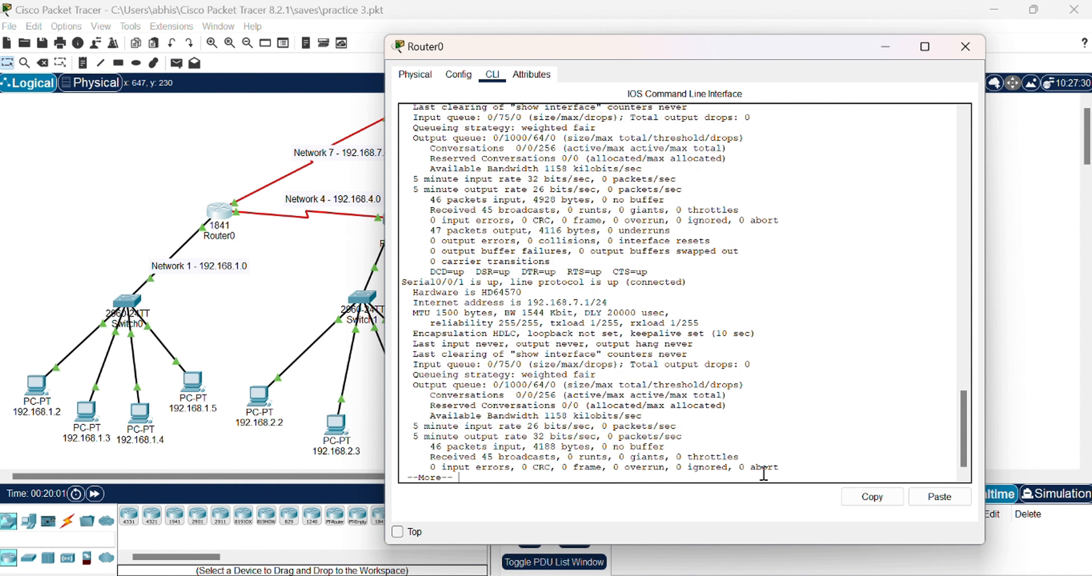
pyautogui.press('Return')
pyautogui.press('Return')
pyautogui.press('Return')
pyautogui.press('Return')
pyautogui.press('Return')
pyautogui.press('Return')
pyautogui.press('Return')
pyautogui.press('Return')
pyautogui.press('Return')
pyautogui.press('Return')
pyautogui.press('Return')
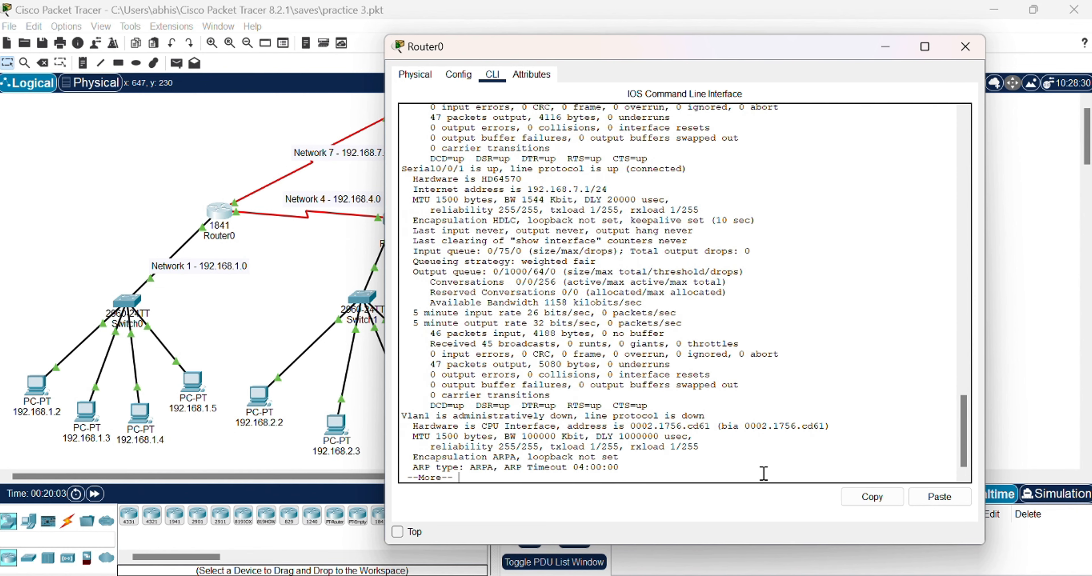
pyautogui.press('Return')
pyautogui.press('Return')
pyautogui.press('Return')
pyautogui.press('Return')
pyautogui.press('Return')
pyautogui.press('Return')
pyautogui.press('Return')
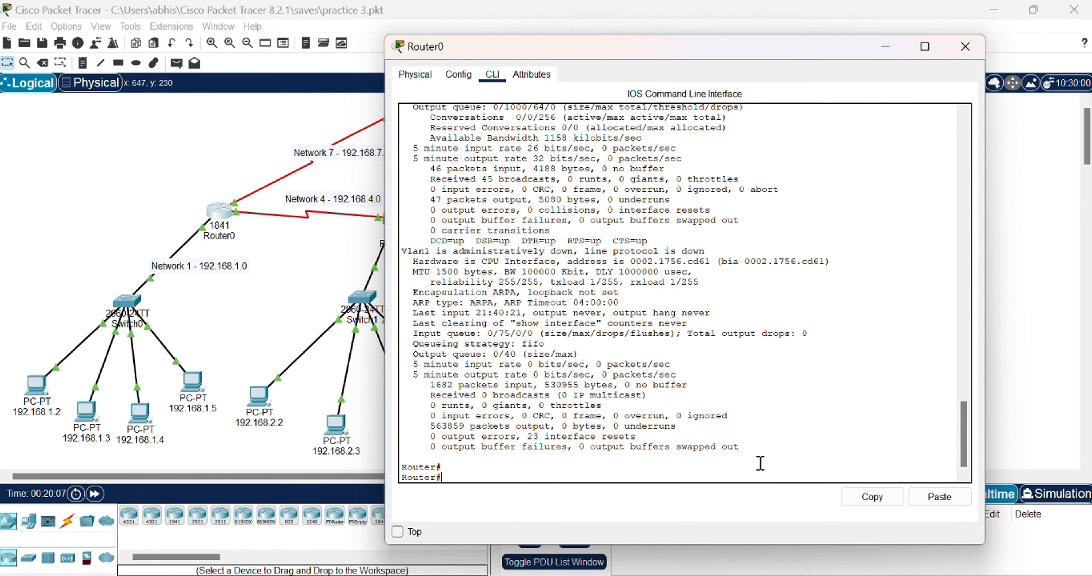
# Find the FastEthernet0/0 entry in the show interfaces output and compare it with the interfaces listed in Router0's configuration
pyautogui.scroll(20, 763, 331)
pyautogui.scroll(-10, 698, 321)
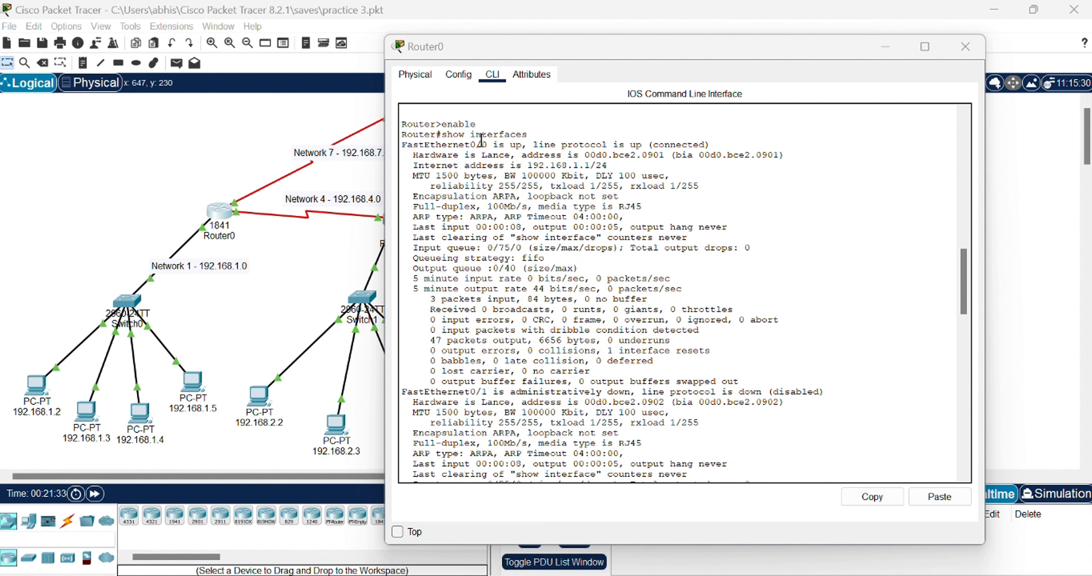
pyautogui.moveTo(497, 144); pyautogui.dragTo(399, 153)
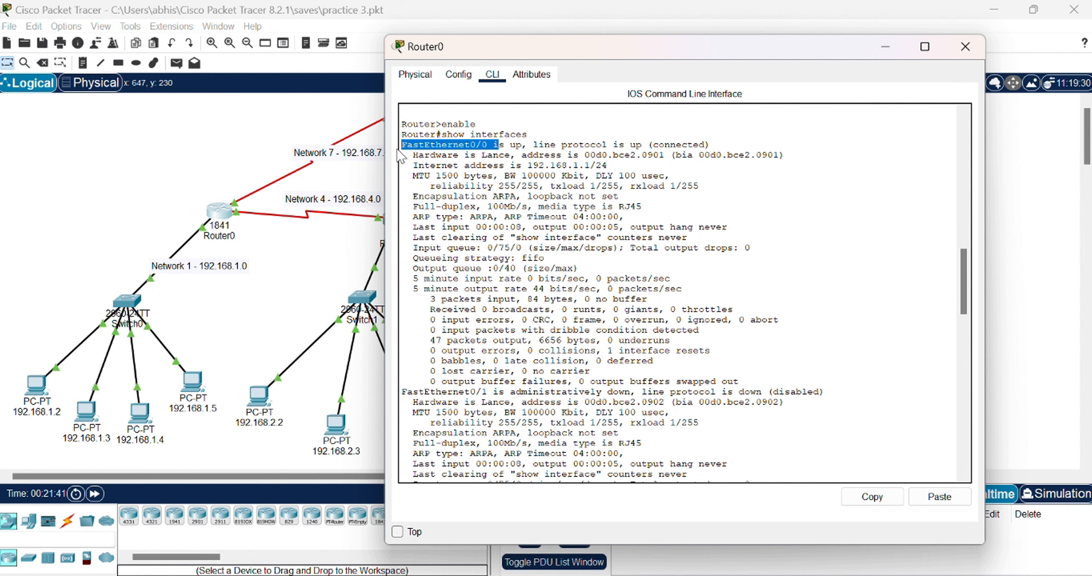
pyautogui.click(463, 77)
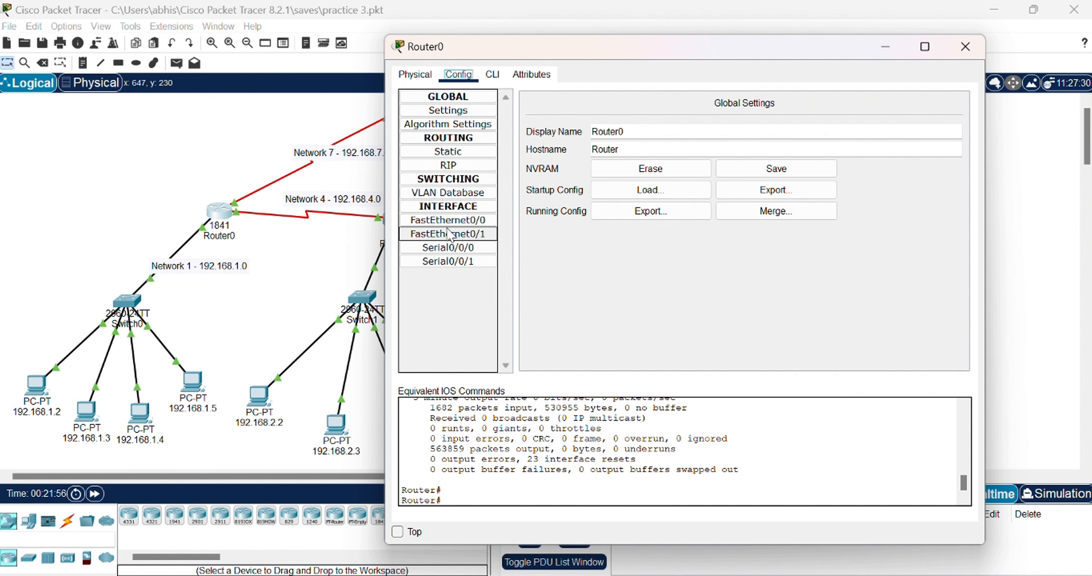
pyautogui.click(494, 76)
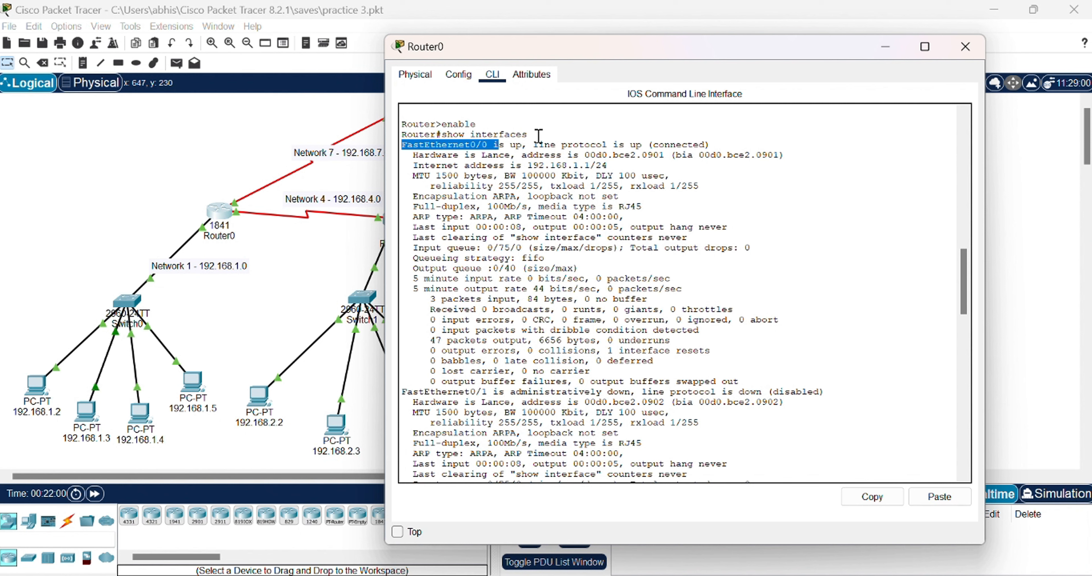
pyautogui.click(454, 139)
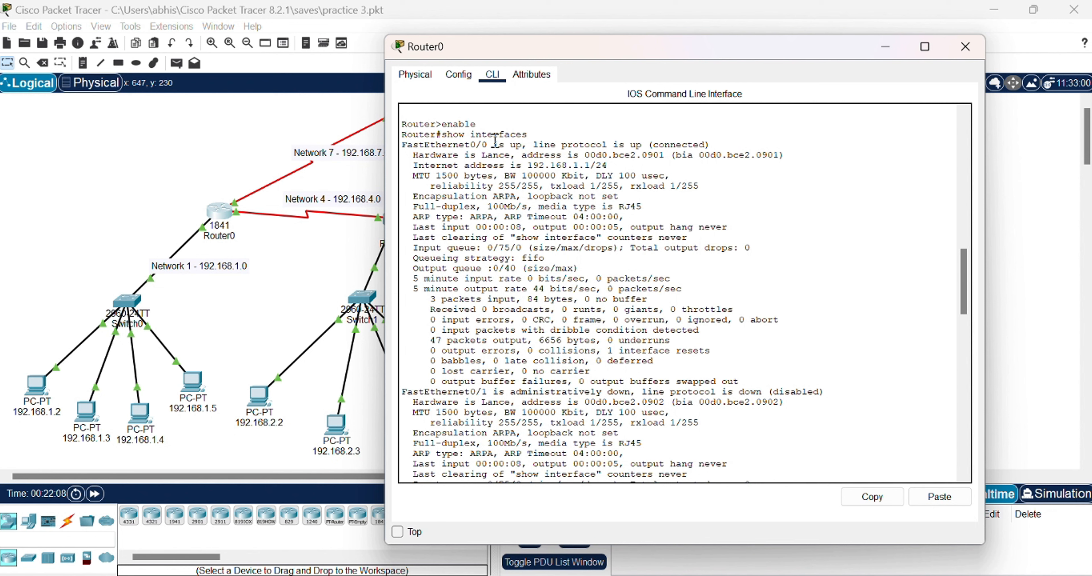
# Examine FastEthernet0/0's hardware, internet address, encapsulation and duplex lines, and skim the remaining interface output to its end
pyautogui.moveTo(487, 145); pyautogui.dragTo(389, 144)
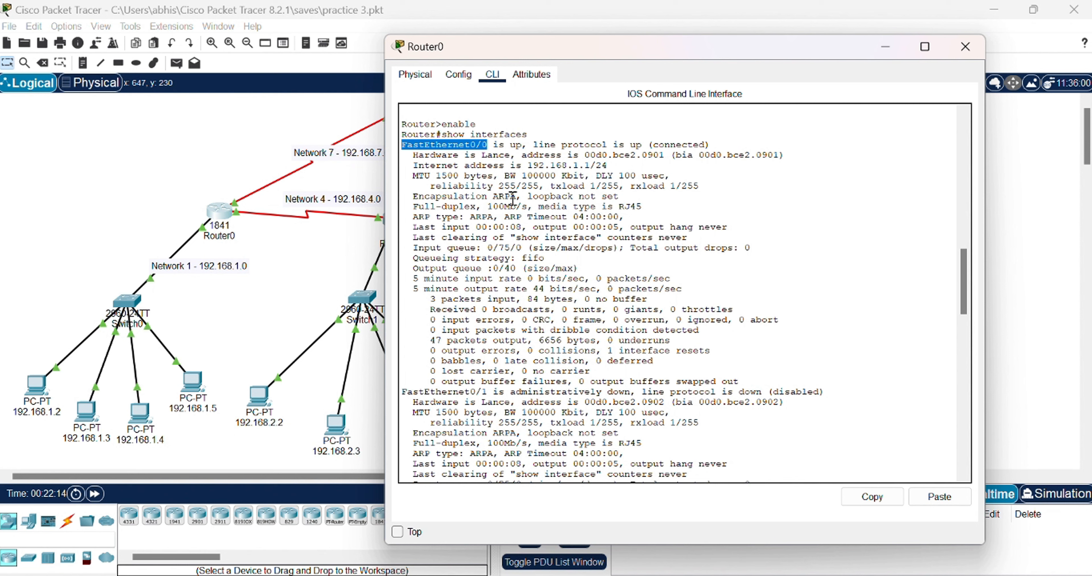
pyautogui.moveTo(424, 165)
pyautogui.mouseDown()
pyautogui.moveTo(494, 165)
pyautogui.moveTo(425, 155)
pyautogui.mouseUp()
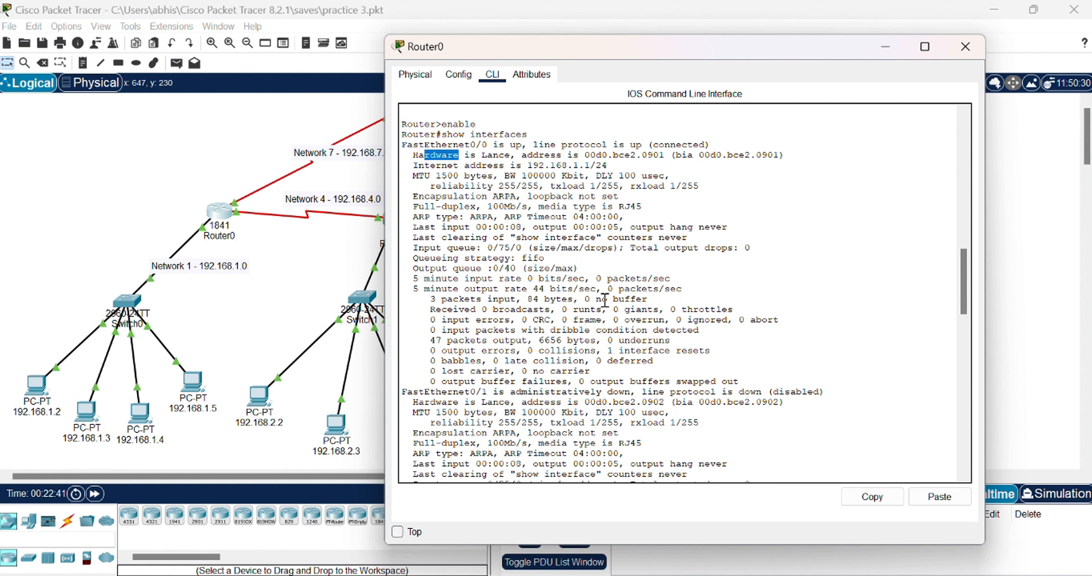
pyautogui.moveTo(413, 165); pyautogui.dragTo(512, 168)
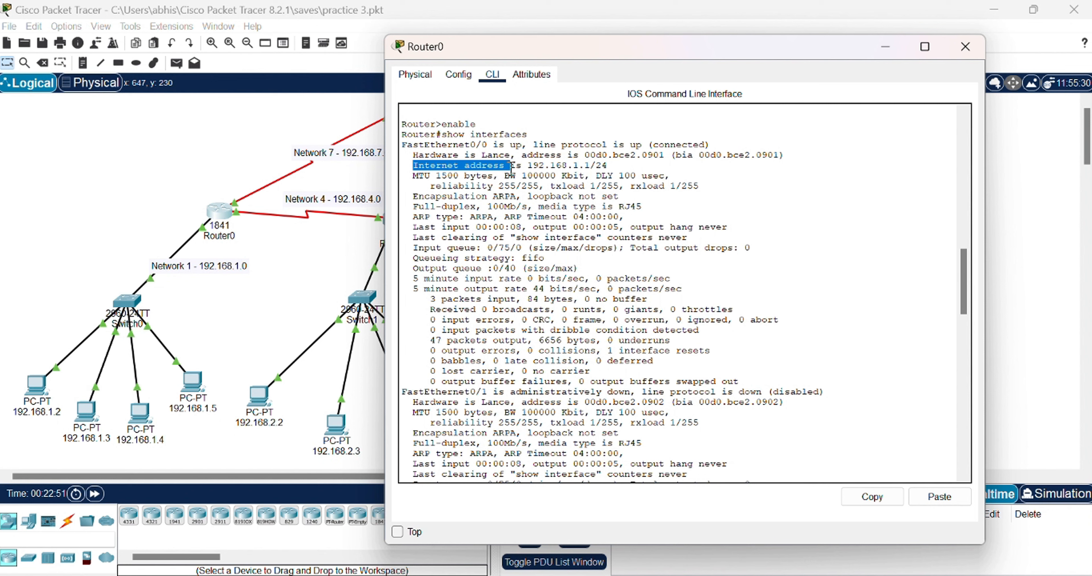
pyautogui.moveTo(410, 195); pyautogui.dragTo(620, 198)
pyautogui.moveTo(525, 199); pyautogui.dragTo(515, 199)
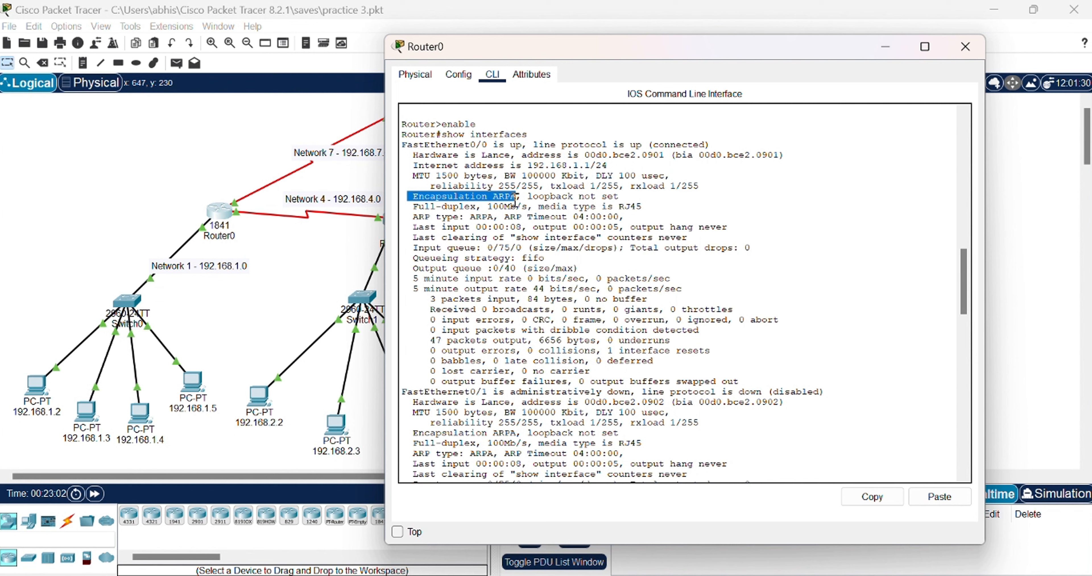
pyautogui.click(411, 208)
pyautogui.moveTo(411, 209); pyautogui.dragTo(538, 213)
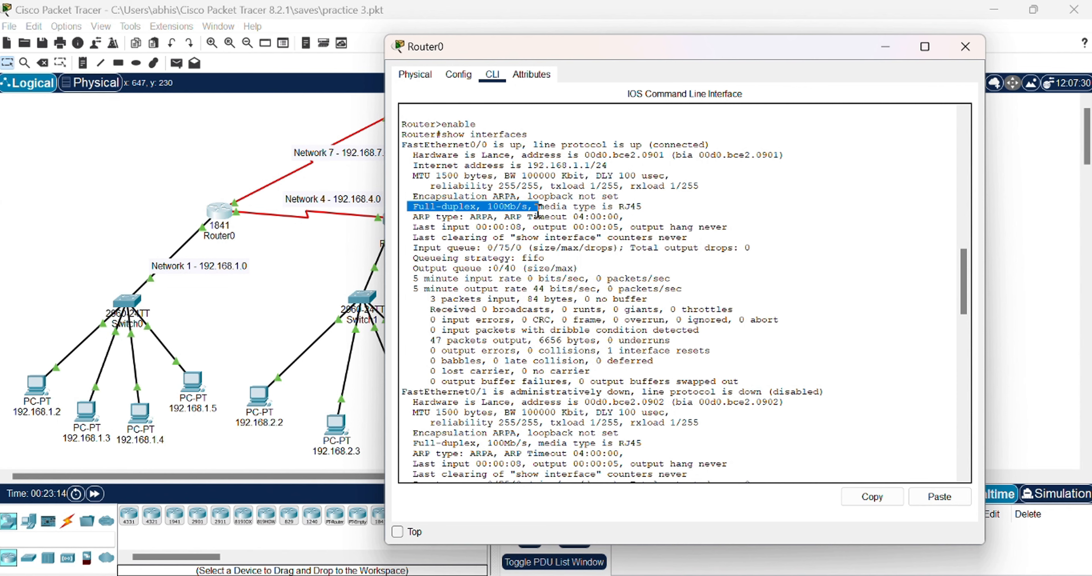
pyautogui.scroll(-20, 632, 340)
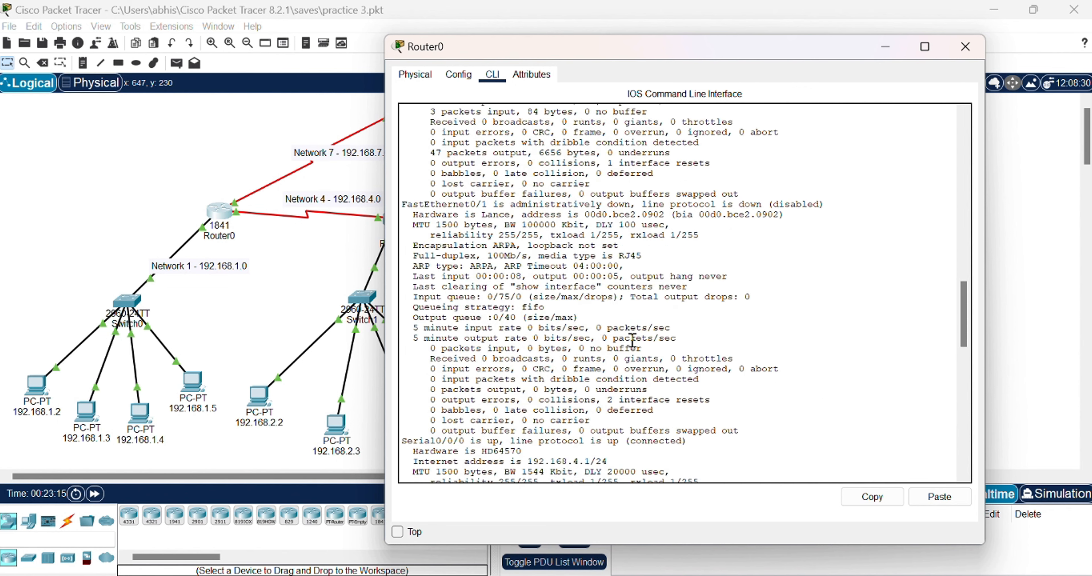
pyautogui.scroll(-6, 632, 341)
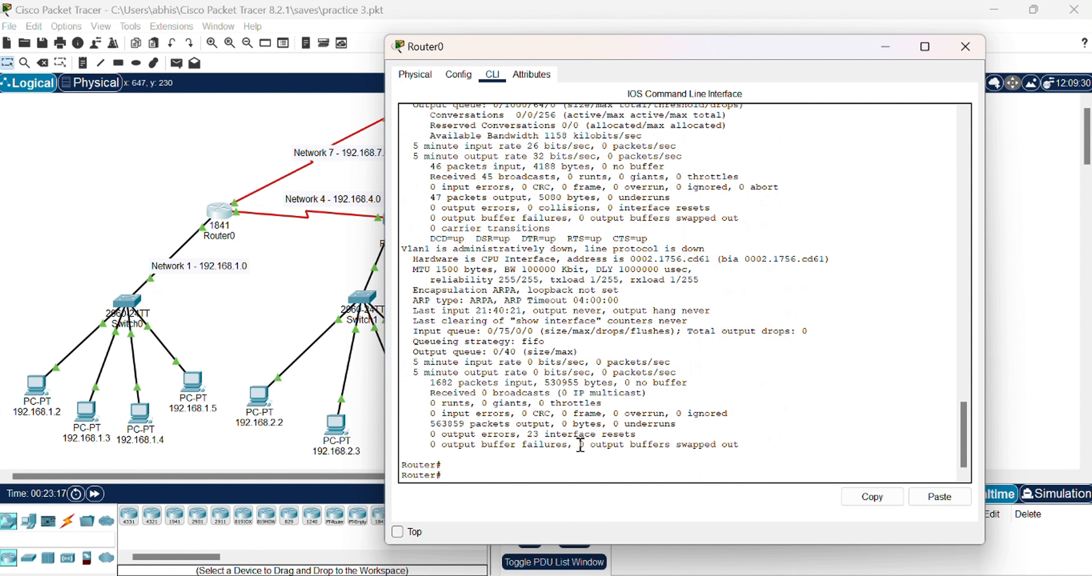
# Recall the show interfaces command at the prompt and copy the interface name FastEthernet0/0 from the earlier output
pyautogui.press('Up')
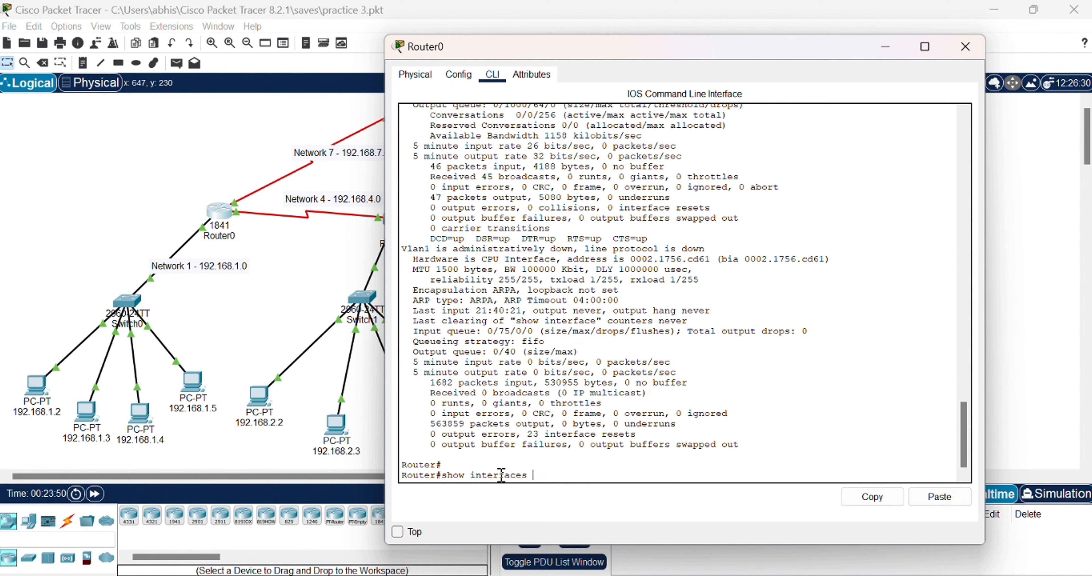
pyautogui.write('fas')
pyautogui.press('BackSpace')
pyautogui.press('BackSpace')
pyautogui.press('BackSpace')
pyautogui.scroll(3, 613, 297)
pyautogui.scroll(10, 619, 358)
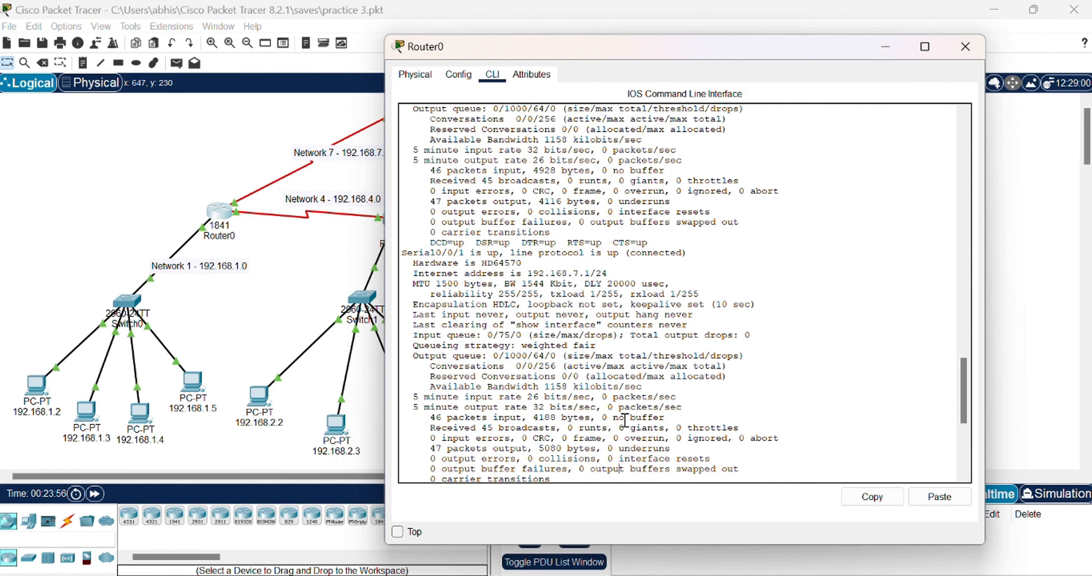
pyautogui.scroll(12, 624, 254)
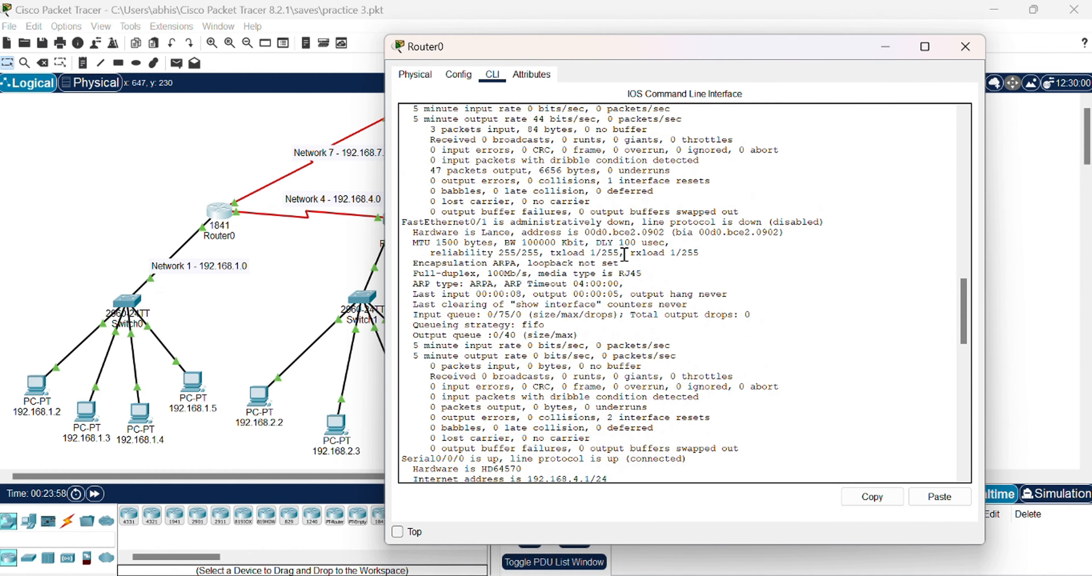
pyautogui.scroll(8, 528, 210)
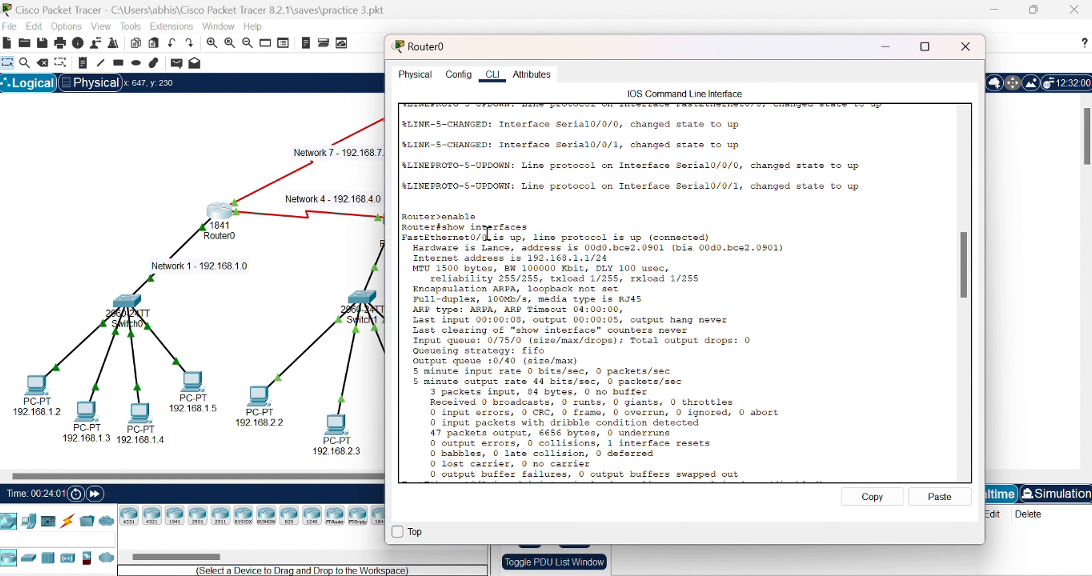
pyautogui.moveTo(489, 237); pyautogui.dragTo(400, 238)
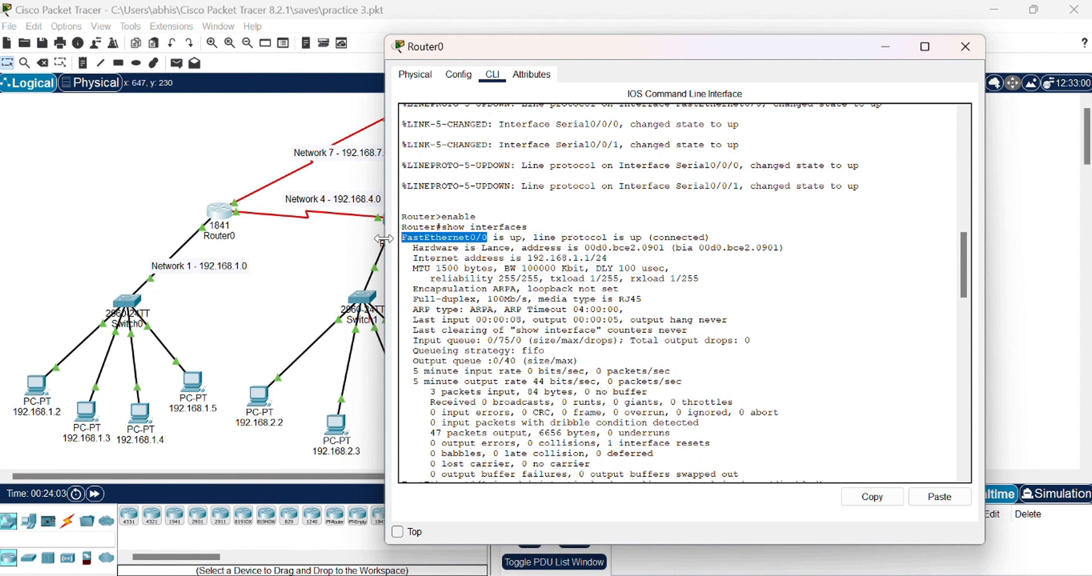
pyautogui.click(865, 502)
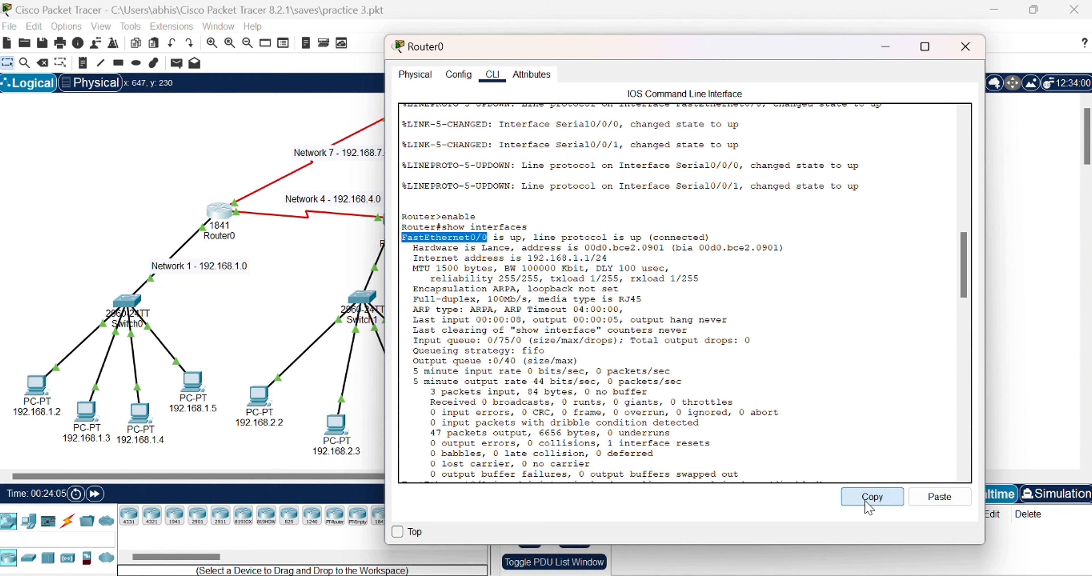
# Complete the command as show interfaces FastEthernet0/0 with the copied name, run it, and page to the end of its output
pyautogui.scroll(-20, 638, 356)
pyautogui.scroll(-6, 638, 356)
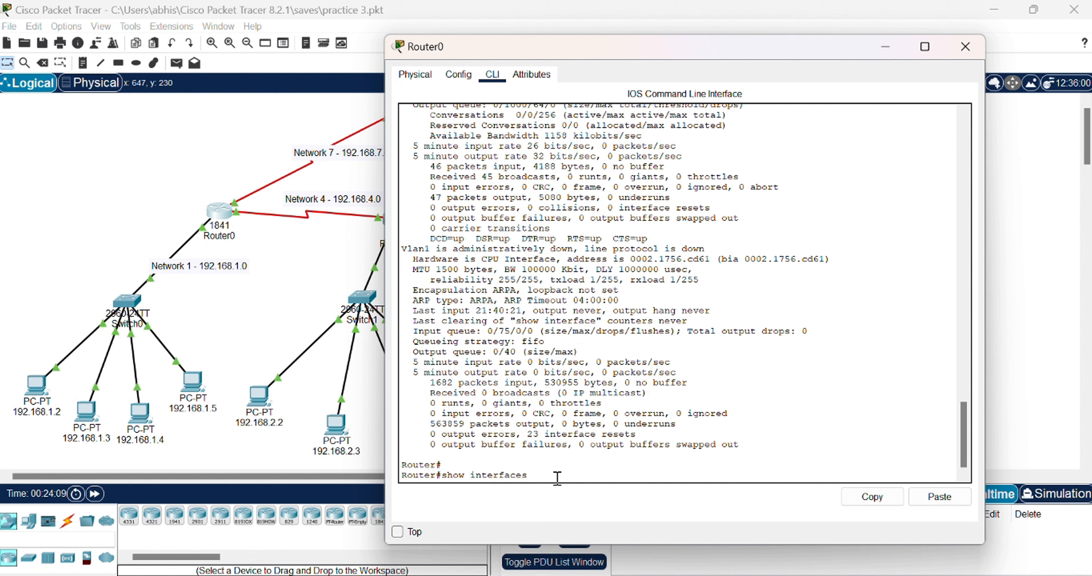
pyautogui.click(940, 497)
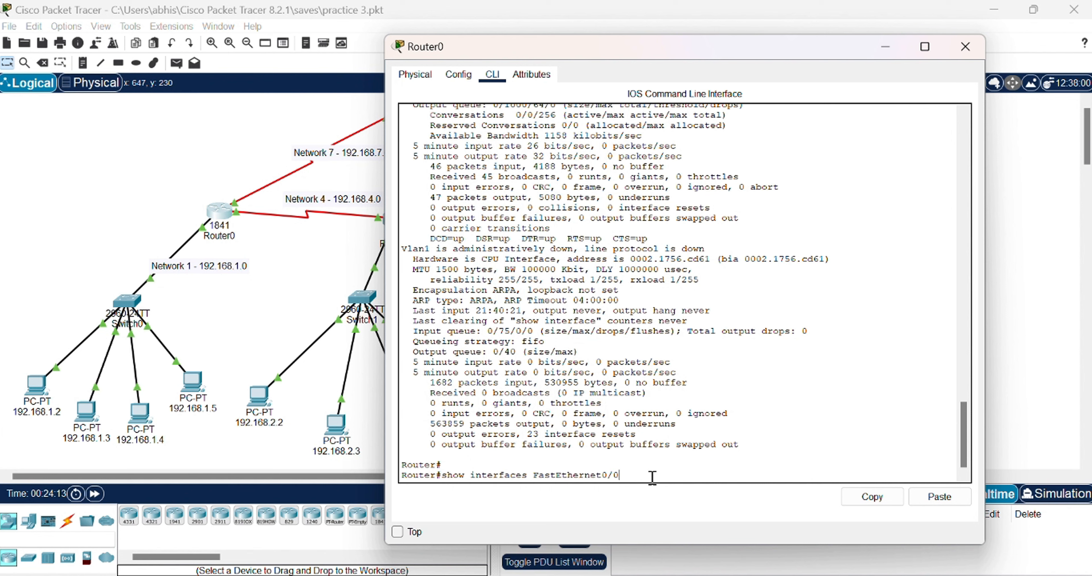
pyautogui.press('Return')
pyautogui.press('Return')
pyautogui.press('Return')
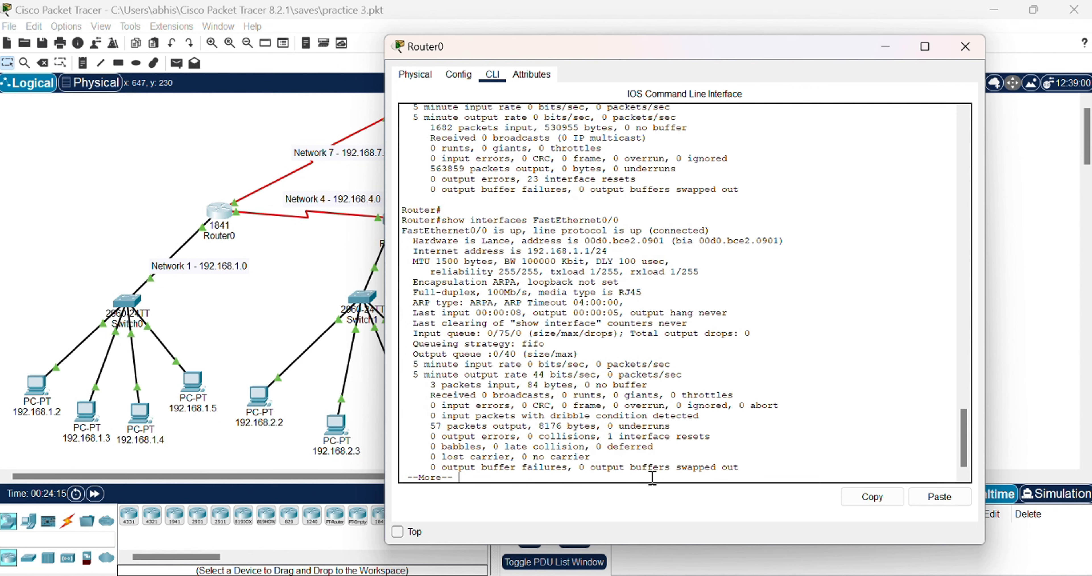
pyautogui.press('Return')
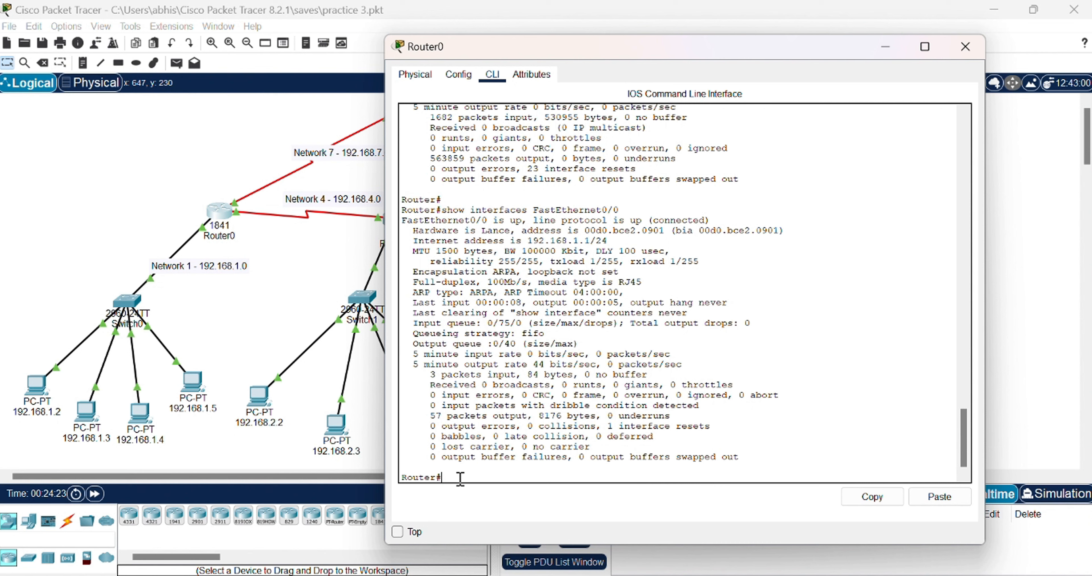
# Recall the last command, change its interface to FastEthernet0/1, and run show interfaces FastEthernet0/1
pyautogui.press('Up')
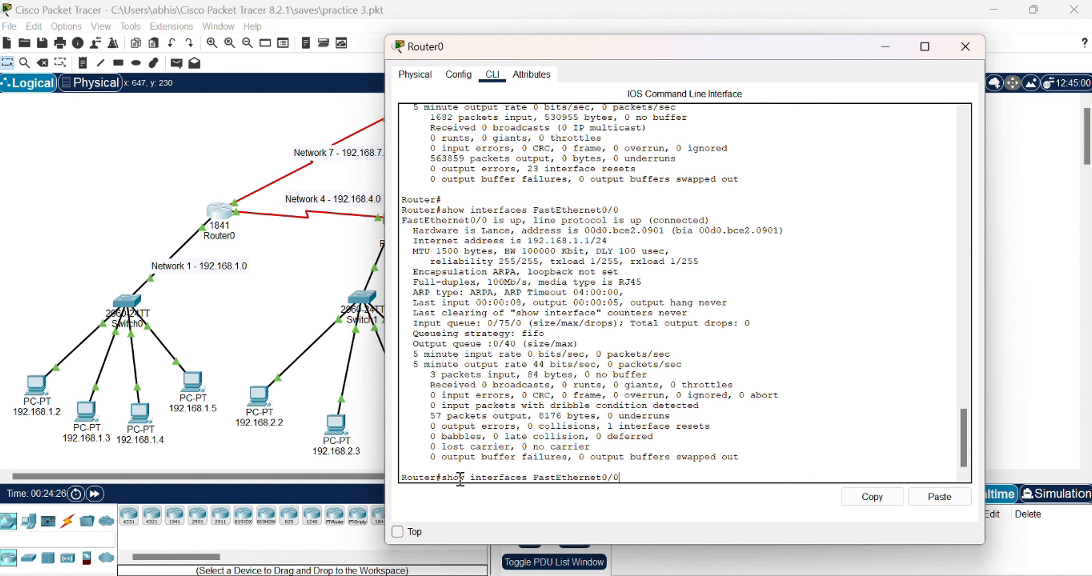
pyautogui.press('BackSpace')
pyautogui.write('1')
pyautogui.press('Return')
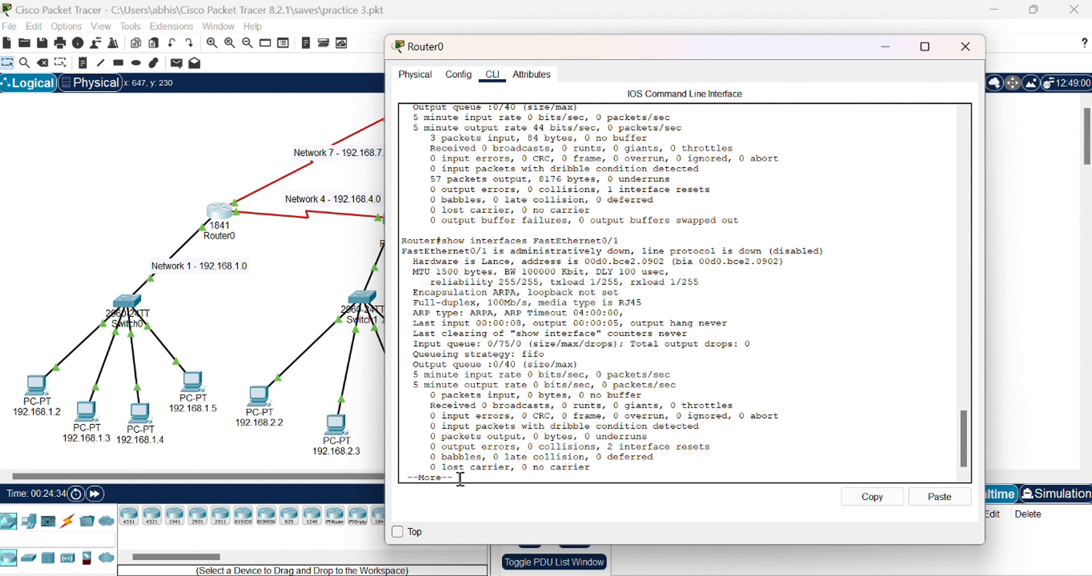
# Page to the end of Router0's FastEthernet0/1 output and close the Router0 window
pyautogui.press('Return')
pyautogui.press('Return')
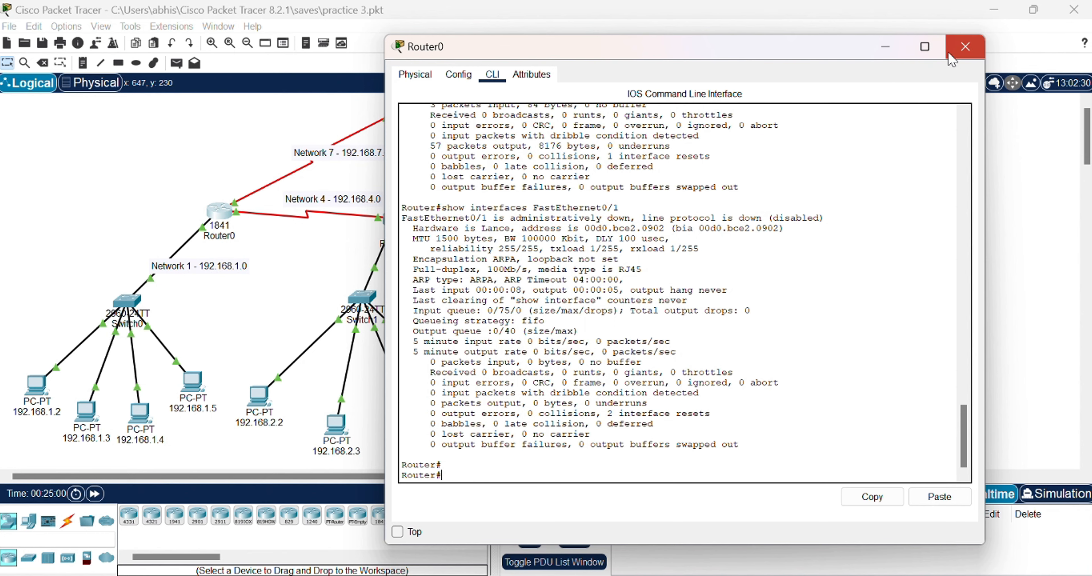
pyautogui.click(965, 47)
pyautogui.click(392, 228)
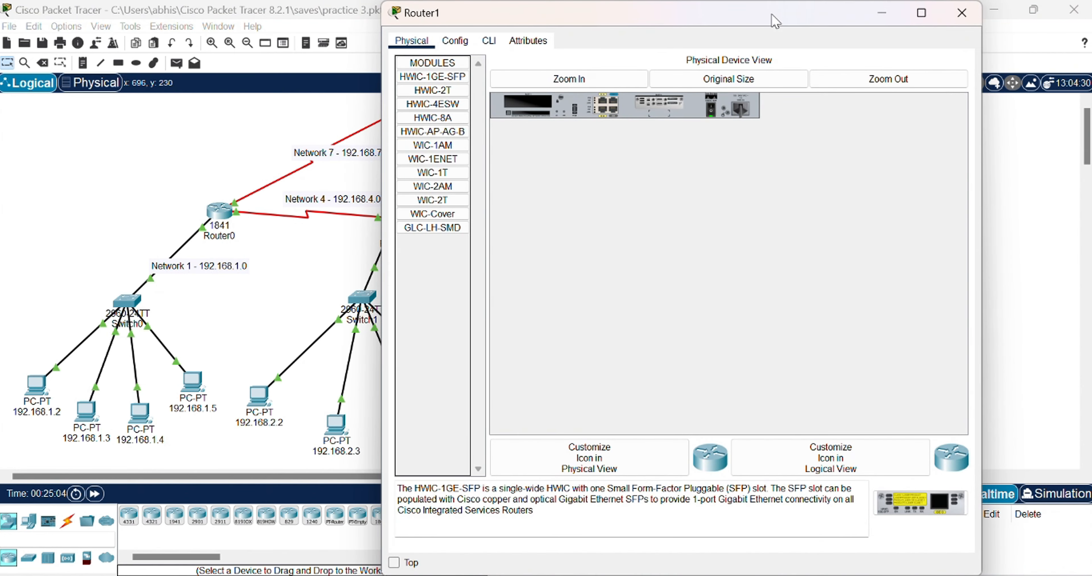
pyautogui.moveTo(789, 16); pyautogui.dragTo(711, 113)
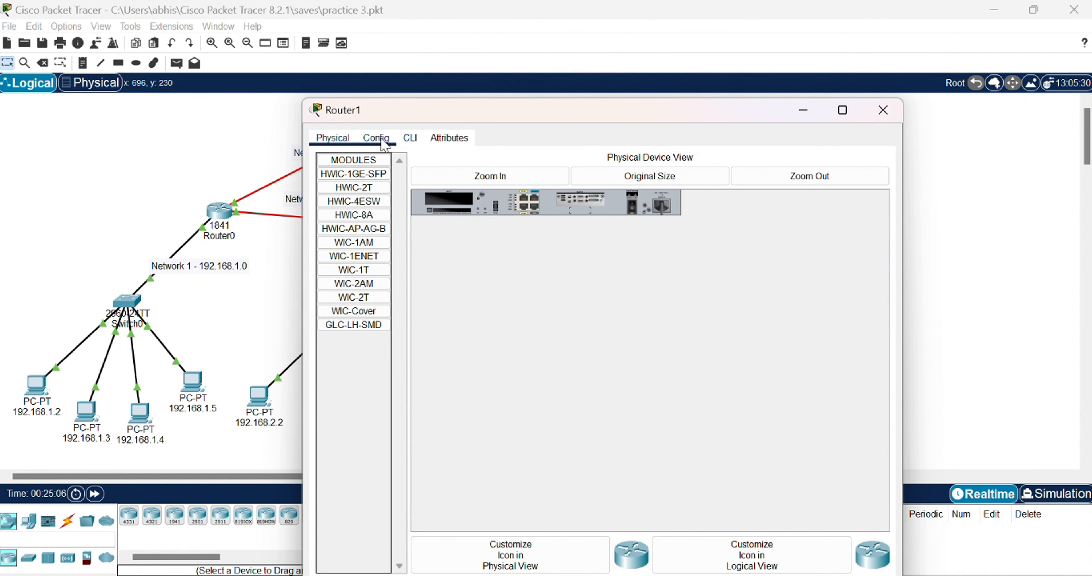
pyautogui.click(383, 140)
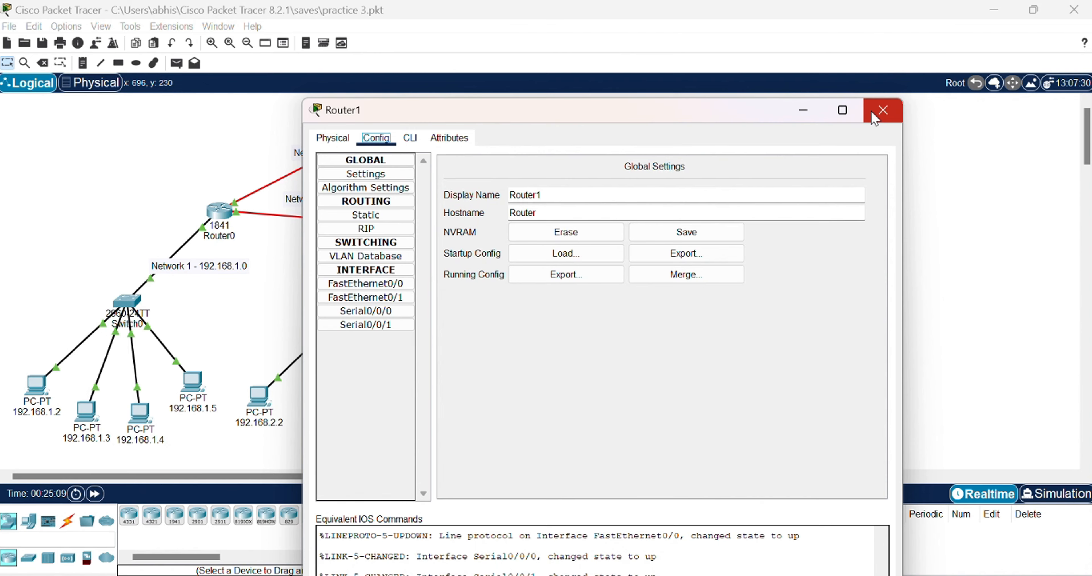
pyautogui.click(883, 110)
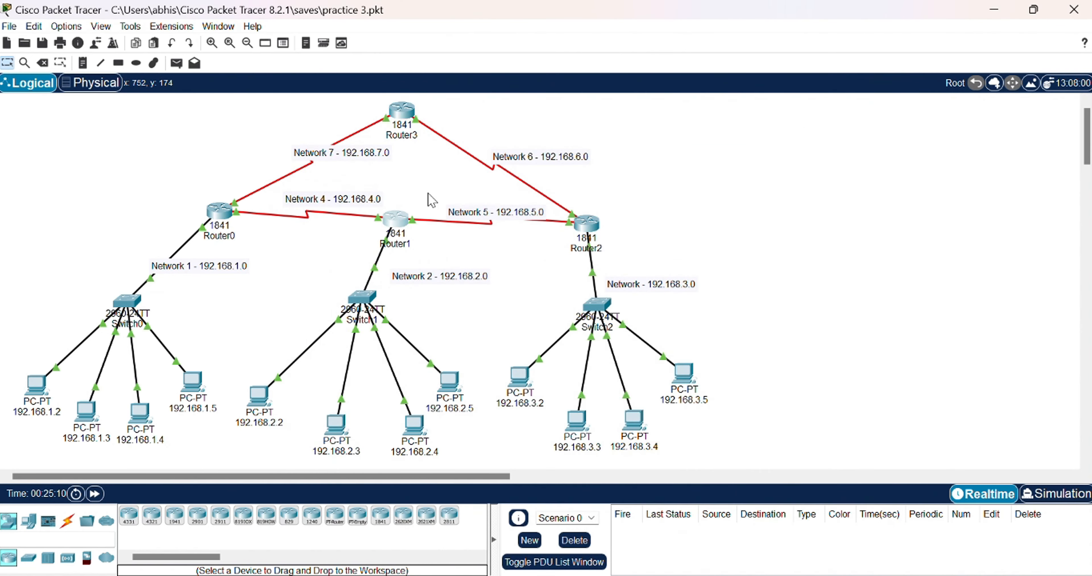
# Open Router1's command line interface and place its window so the whole console is visible
pyautogui.click(403, 229)
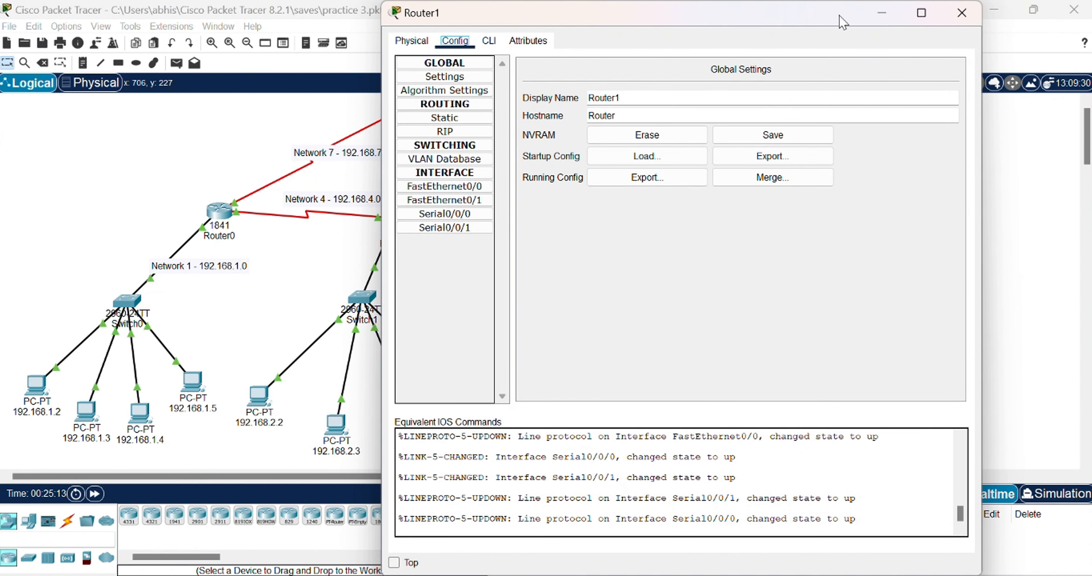
pyautogui.moveTo(788, 17); pyautogui.dragTo(750, 103)
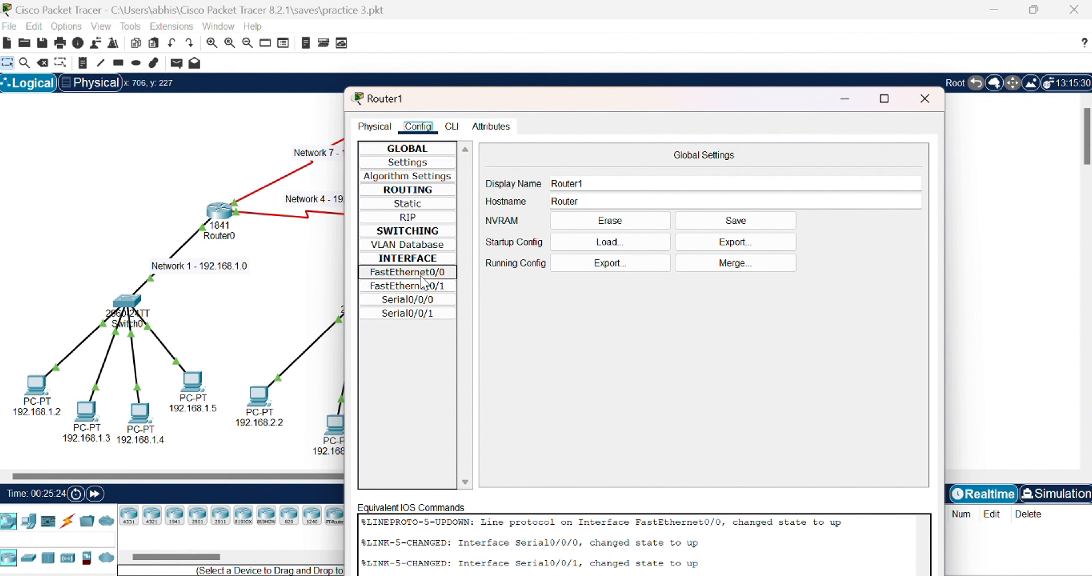
pyautogui.click(452, 127)
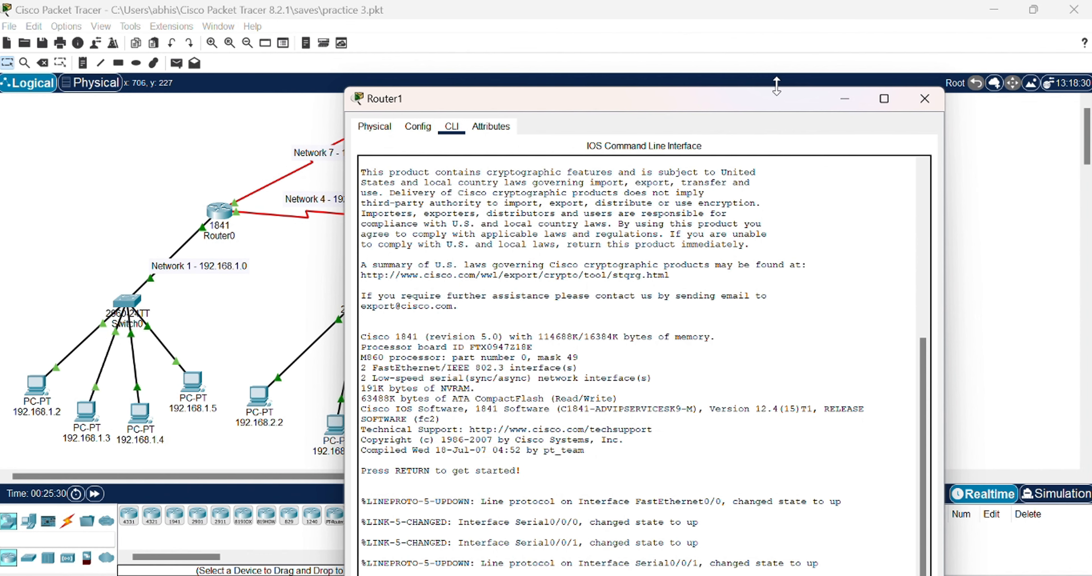
pyautogui.moveTo(770, 95); pyautogui.dragTo(760, 46)
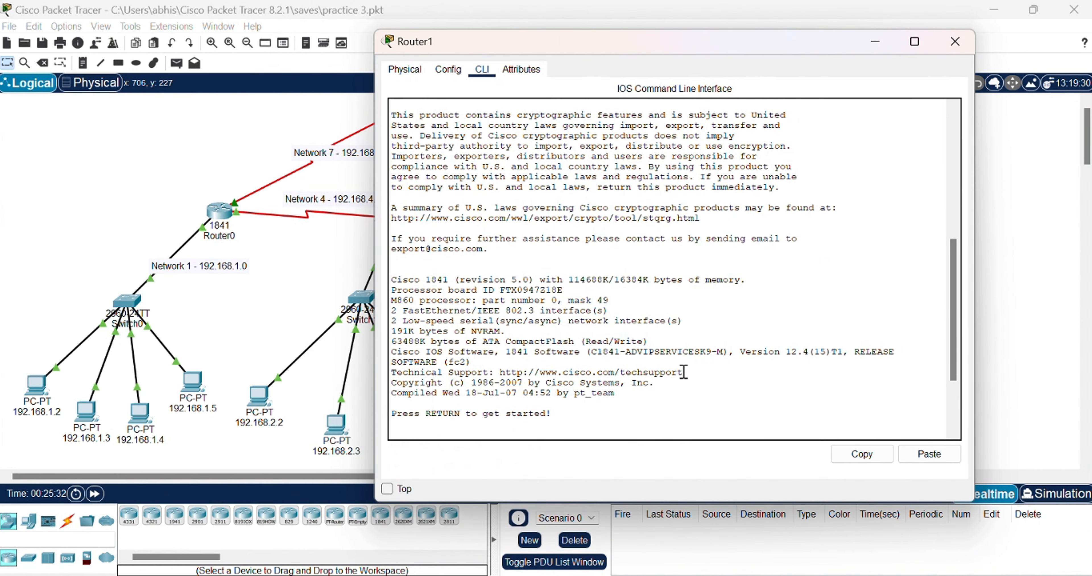
pyautogui.click(613, 393)
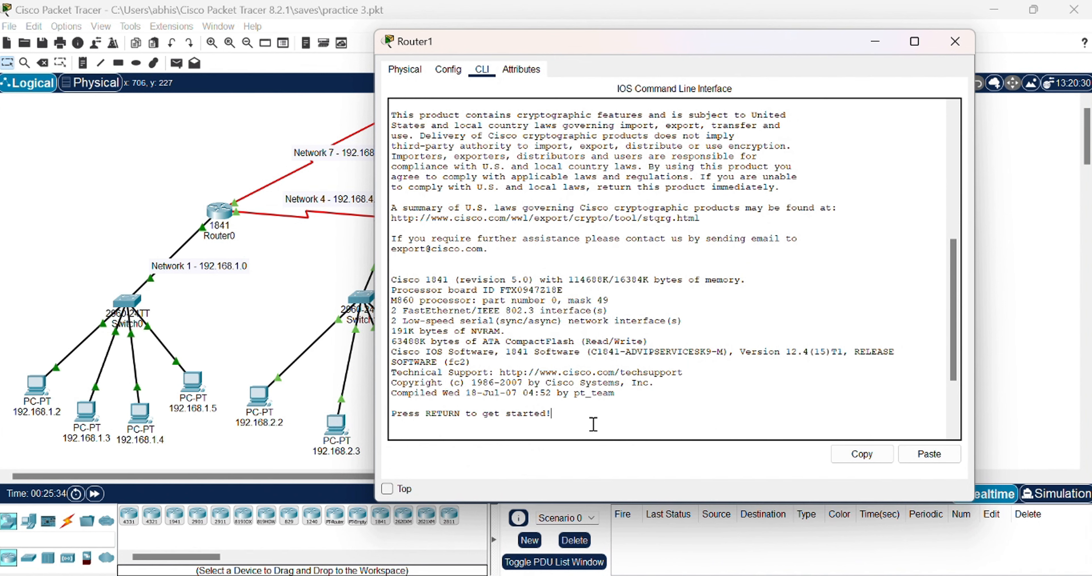
# Start Router1's console session and enter privileged mode with the enable command
pyautogui.press('Return')
pyautogui.write('er>e')
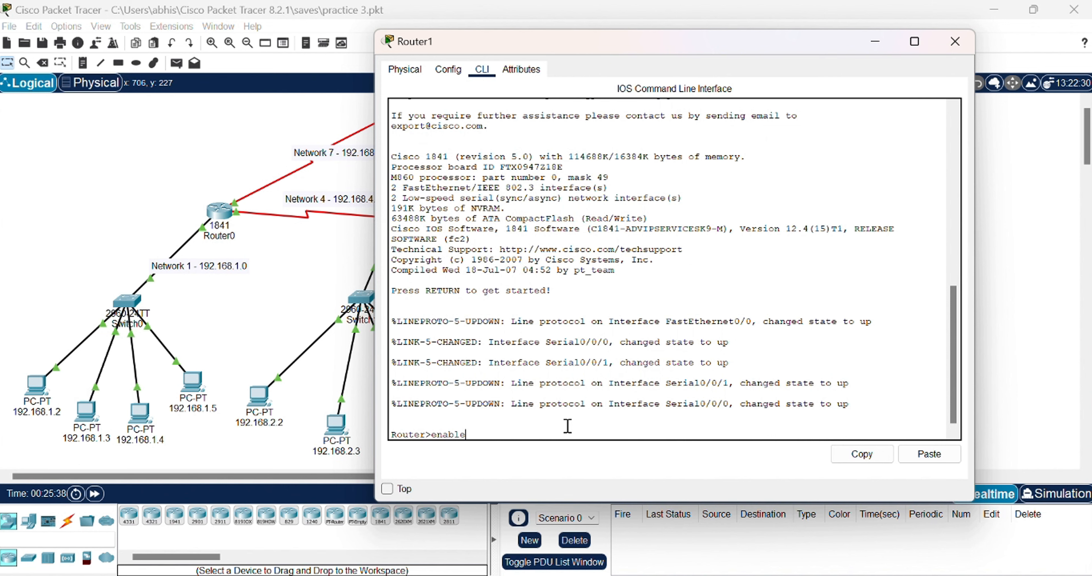
pyautogui.write('nable')
pyautogui.press('Return')
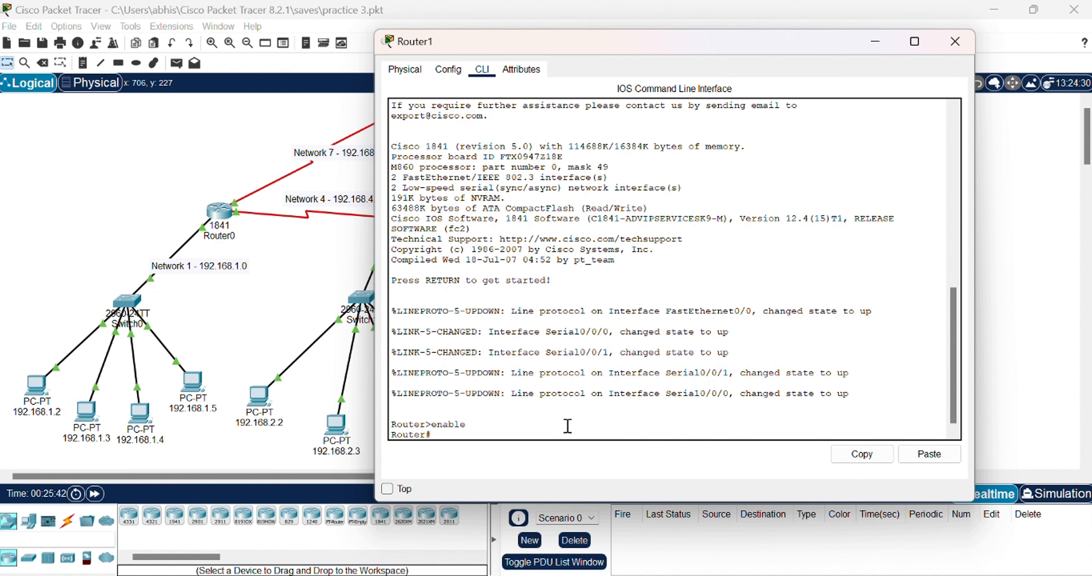
# Run show interfaces on Router1 and page through the output of all interfaces to its end
pyautogui.write('show interfaces')
pyautogui.press('Return')
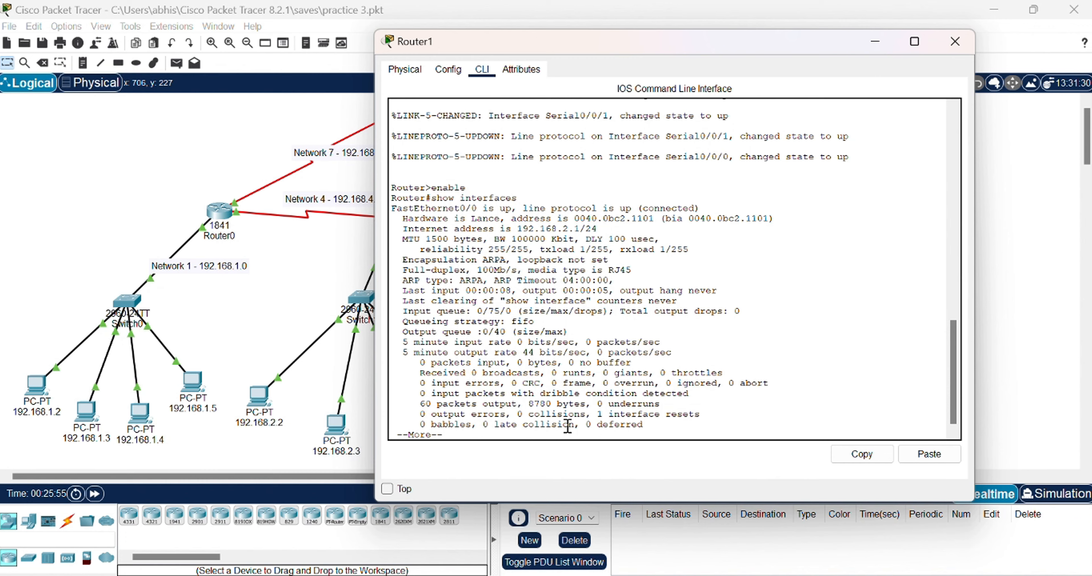
pyautogui.press('Return')
pyautogui.press('Return')
pyautogui.press('Return')
pyautogui.press('Return')
pyautogui.press('Return')
pyautogui.press('Return')
pyautogui.press('Return')
pyautogui.press('Return')
pyautogui.press('Return')
pyautogui.press('Return')
pyautogui.press('Return')
pyautogui.press('Return')
pyautogui.press('Return')
pyautogui.press('Return')
pyautogui.press('Return')
pyautogui.press('Return')
pyautogui.press('Return')
pyautogui.press('Return')
pyautogui.press('Return')
pyautogui.press('Return')
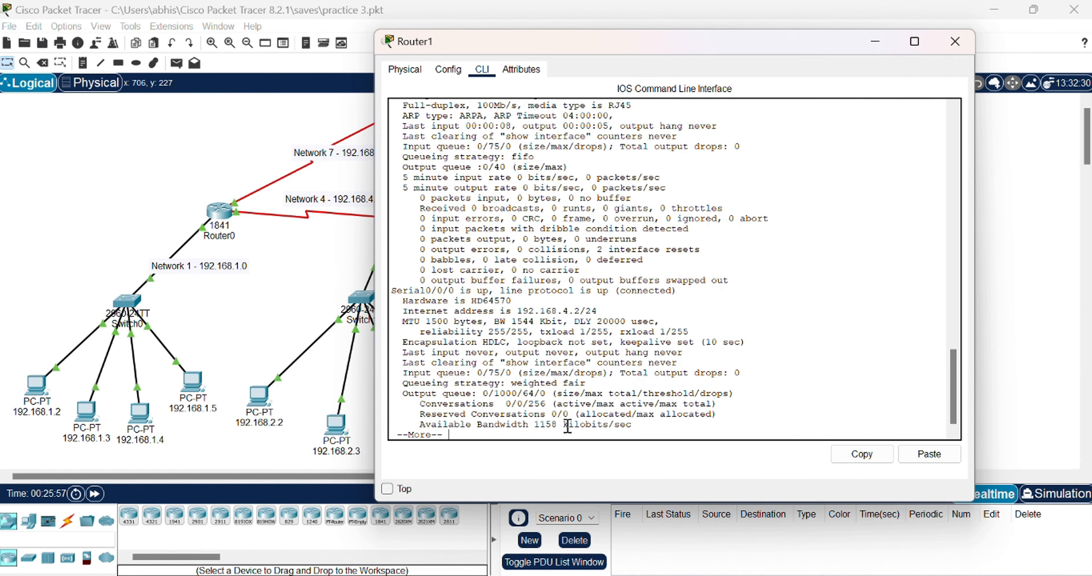
pyautogui.press('Return')
pyautogui.press('Return')
pyautogui.press('Return')
pyautogui.press('Return')
pyautogui.press('Return')
pyautogui.press('Return')
pyautogui.press('Return')
pyautogui.press('Return')
pyautogui.press('Return')
pyautogui.press('Return')
pyautogui.press('Return')
pyautogui.press('Return')
pyautogui.press('Return')
pyautogui.press('Return')
pyautogui.press('Return')
pyautogui.press('Return')
pyautogui.press('Return')
pyautogui.press('Return')
pyautogui.press('Return')
pyautogui.press('Return')
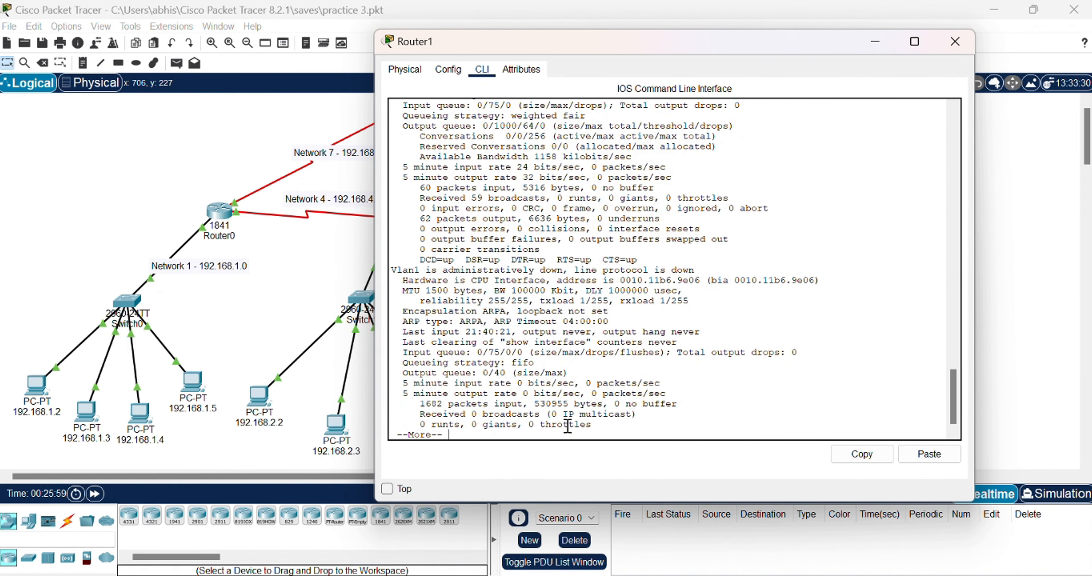
pyautogui.press('Return')
pyautogui.press('Return')
pyautogui.press('Return')
pyautogui.press('Return')
pyautogui.press('Return')
pyautogui.press('Return')
pyautogui.press('Return')
pyautogui.press('Return')
pyautogui.press('Return')
pyautogui.press('Return')
pyautogui.press('Return')
pyautogui.press('Return')
pyautogui.press('Return')
pyautogui.press('Return')
pyautogui.press('Return')
pyautogui.press('Return')
pyautogui.press('Return')
pyautogui.press('Return')
# Recall the show interfaces command on Router1 and copy the interface name FastEthernet0/1 from the earlier output
pyautogui.press('Up')
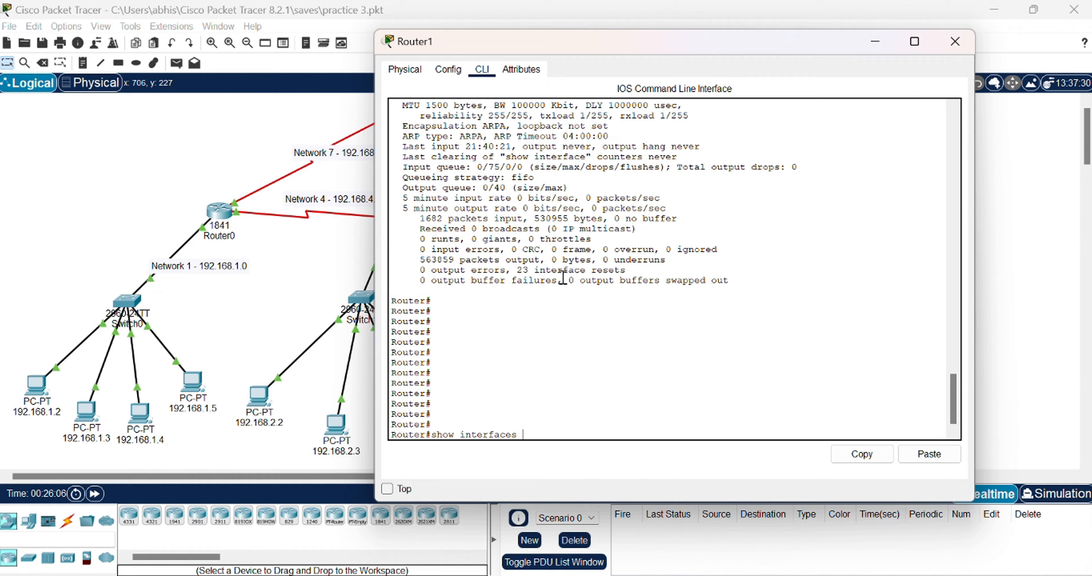
pyautogui.scroll(-1, 563, 278)
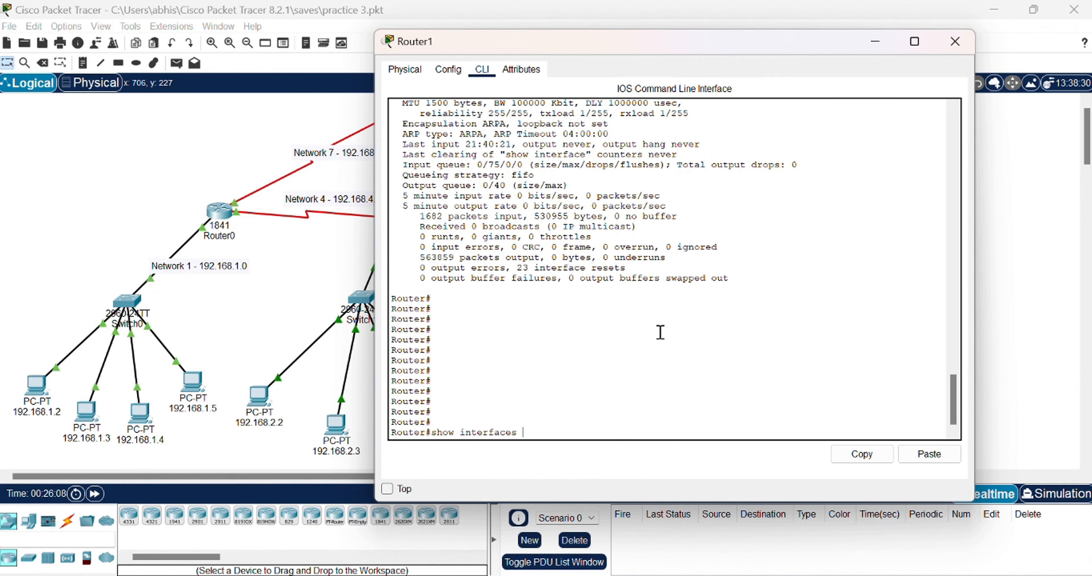
pyautogui.press('Return')
pyautogui.scroll(5, 661, 333)
pyautogui.scroll(6, 660, 334)
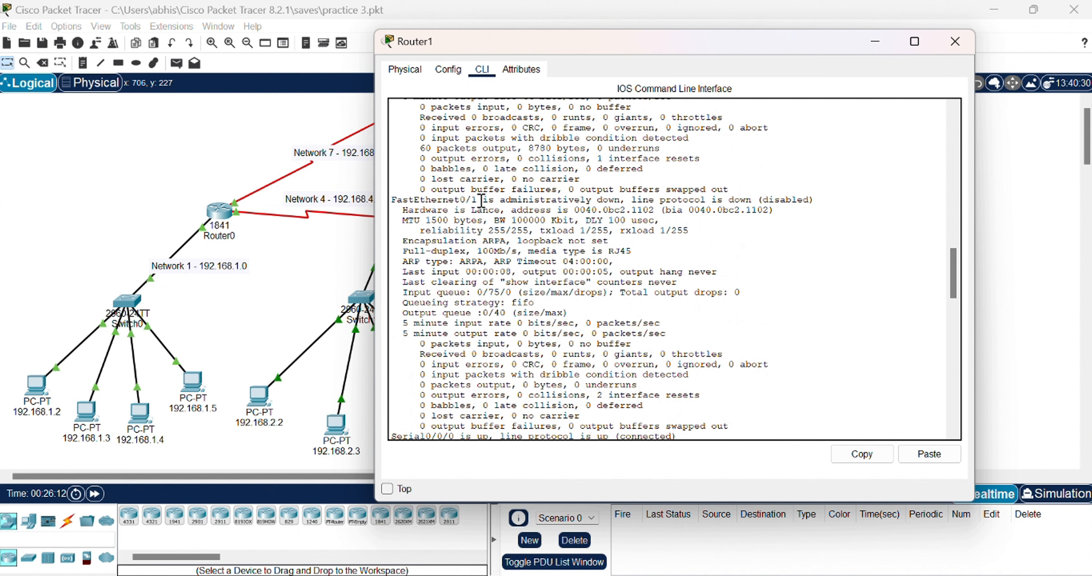
pyautogui.moveTo(477, 199); pyautogui.dragTo(399, 211)
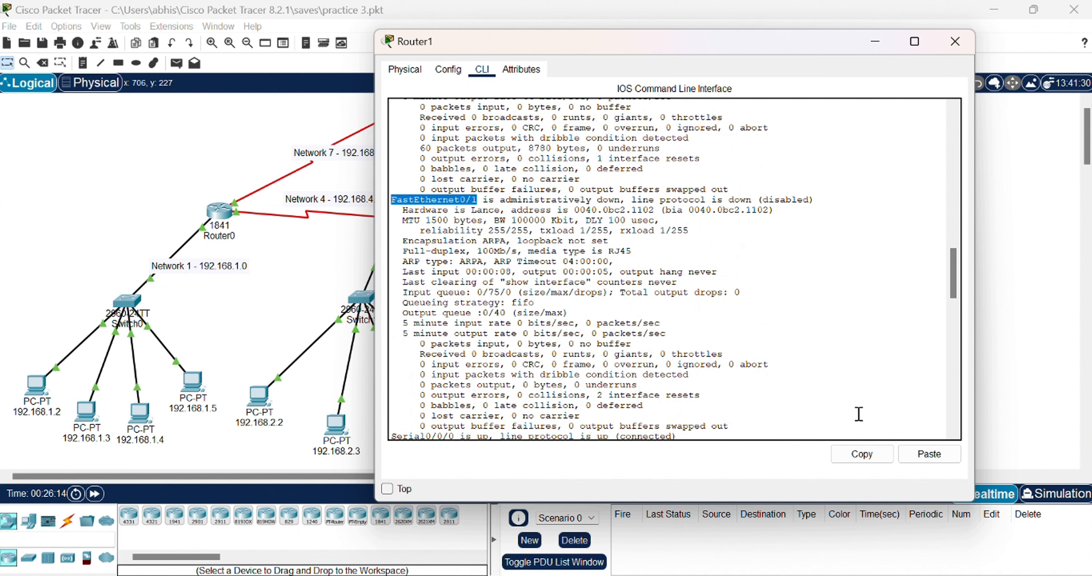
pyautogui.click(868, 458)
# Complete the command as show interfaces FastEthernet0/1 with the copied name, run it, and page through its output
pyautogui.scroll(-20, 705, 371)
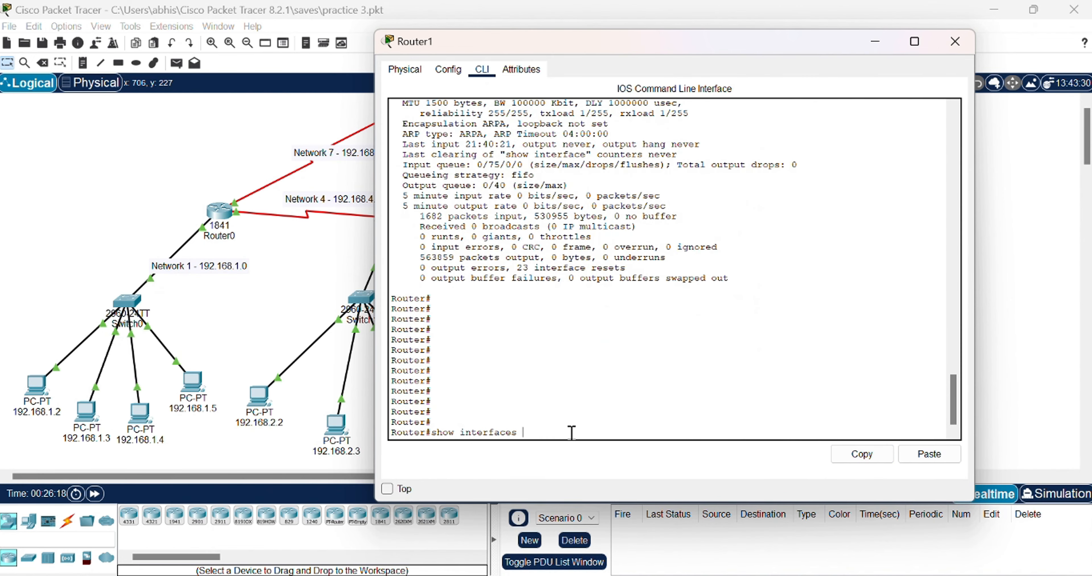
pyautogui.click(932, 457)
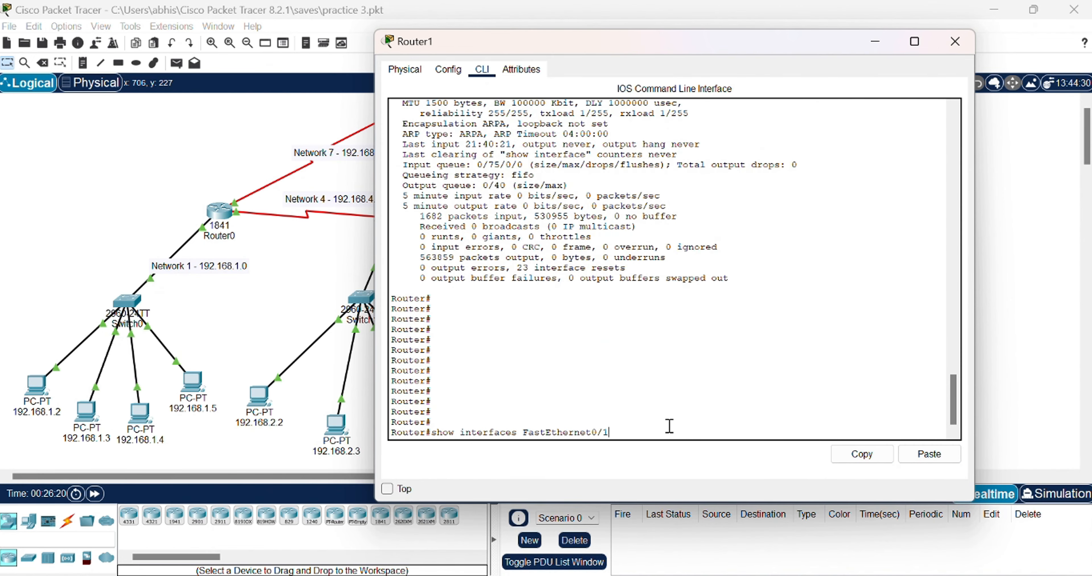
pyautogui.press('Return')
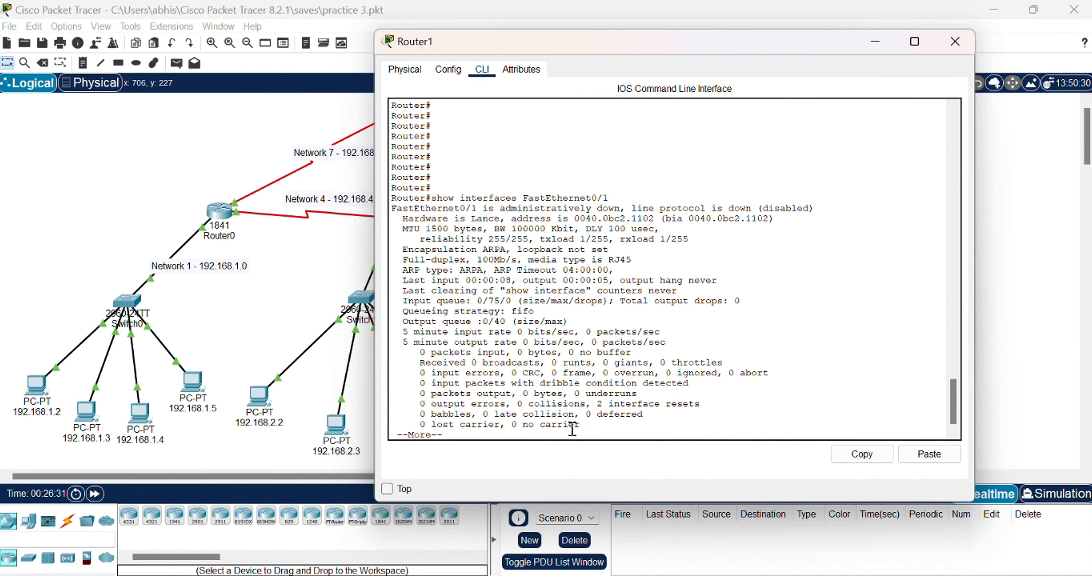
pyautogui.press('Return')
pyautogui.press('Return')
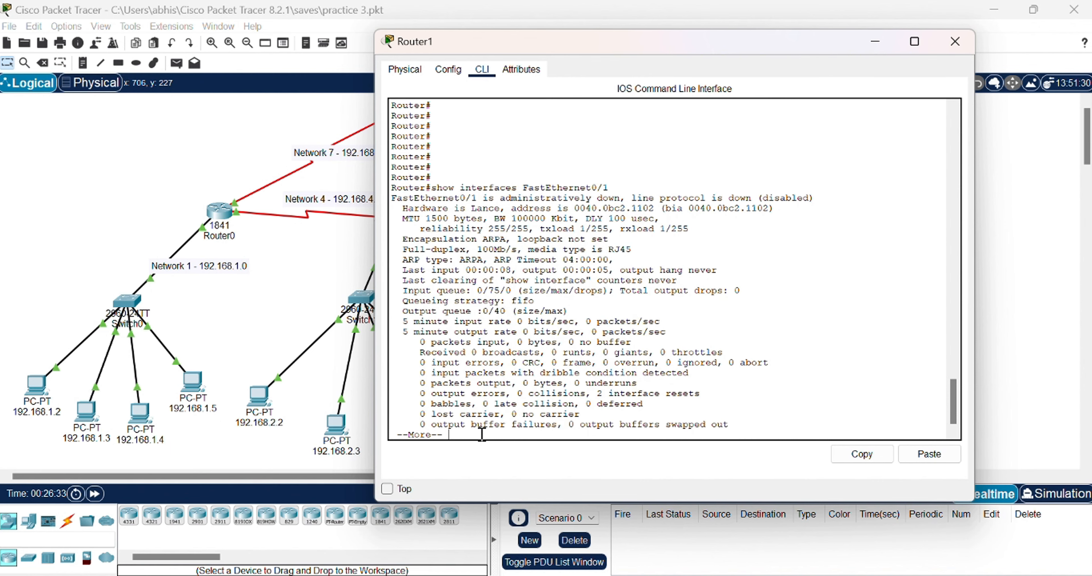